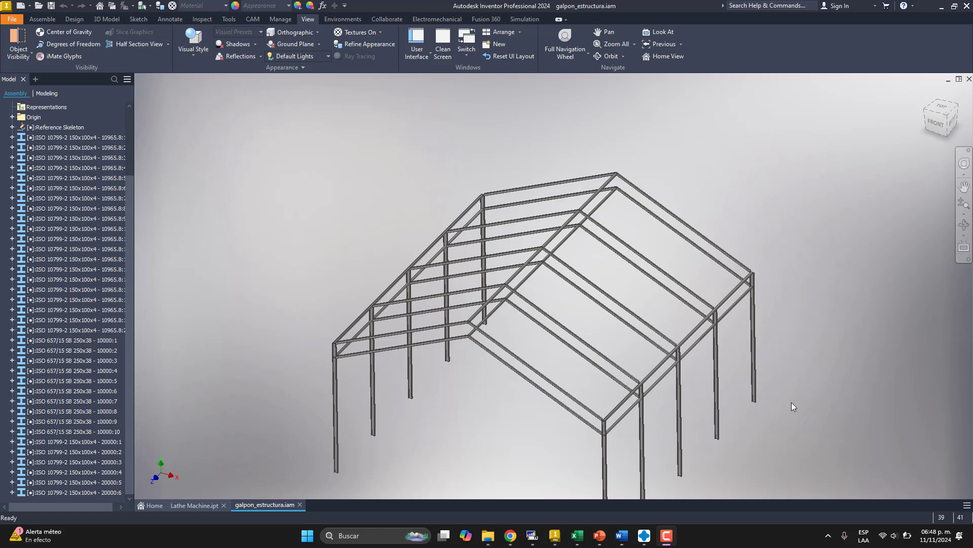
# Examine the galpon_estructura frame assembly's columns and roof members from several angles and distances
pyautogui.keyDown('shift'); pyautogui.moveTo(738, 389); pyautogui.dragTo(720, 378, button='middle'); pyautogui.keyUp('shift')
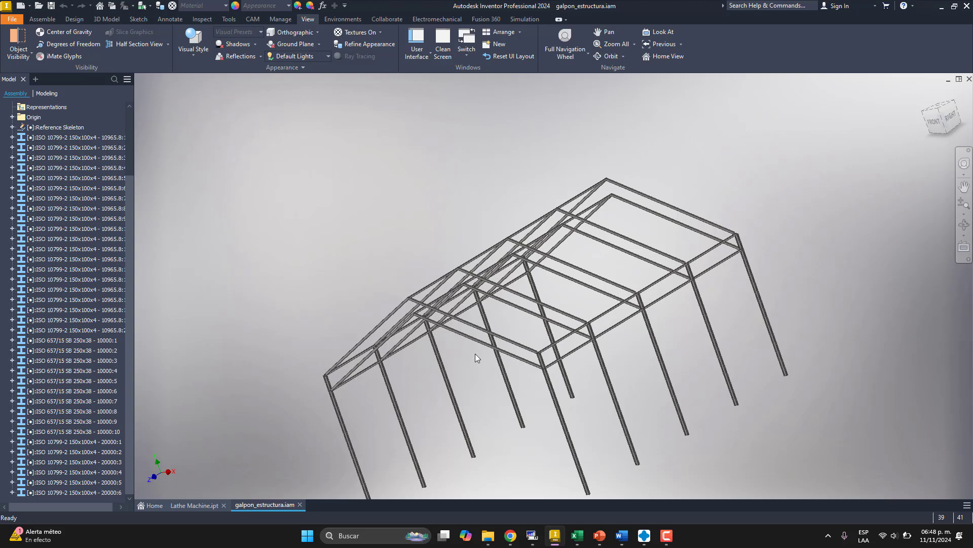
pyautogui.moveTo(461, 346)
pyautogui.keyDown('shift'); pyautogui.mouseDown(button='middle')
pyautogui.moveTo(488, 319)
pyautogui.moveTo(495, 336)
pyautogui.moveTo(532, 318)
pyautogui.moveTo(577, 323)
pyautogui.mouseUp(button='middle'); pyautogui.keyUp('shift')
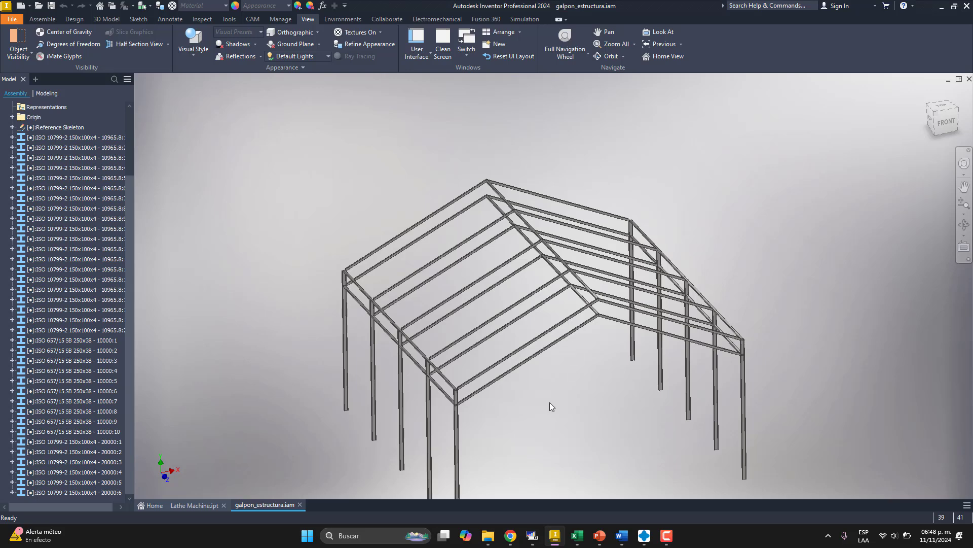
pyautogui.keyDown('shift'); pyautogui.moveTo(519, 388); pyautogui.dragTo(487, 387, button='middle'); pyautogui.keyUp('shift')
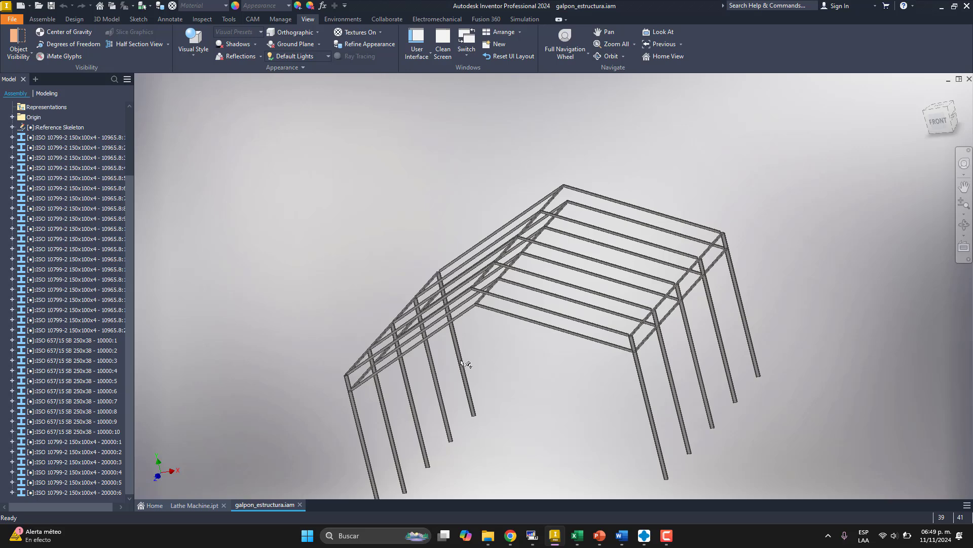
pyautogui.scroll(-4, 361, 274)
pyautogui.scroll(5, 368, 276)
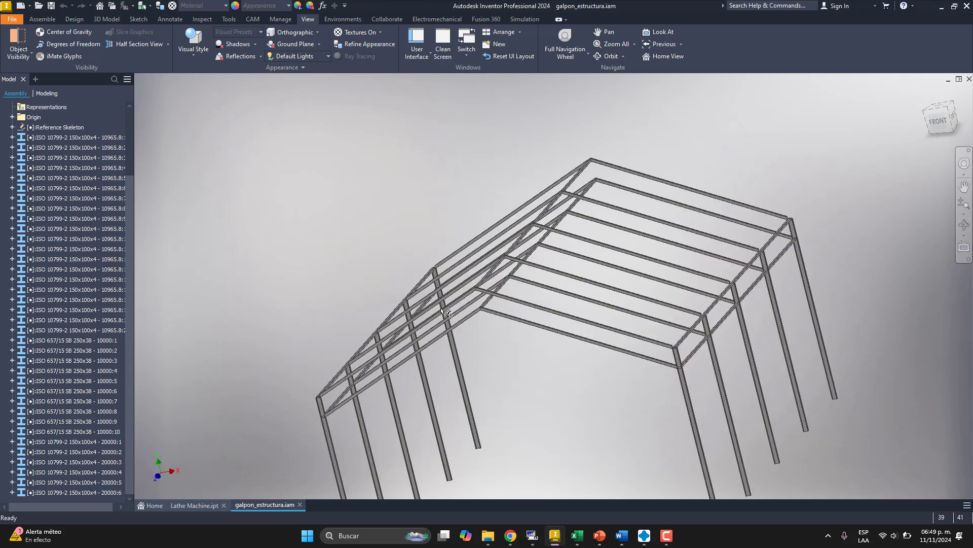
pyautogui.moveTo(522, 363); pyautogui.dragTo(482, 307, button='middle')
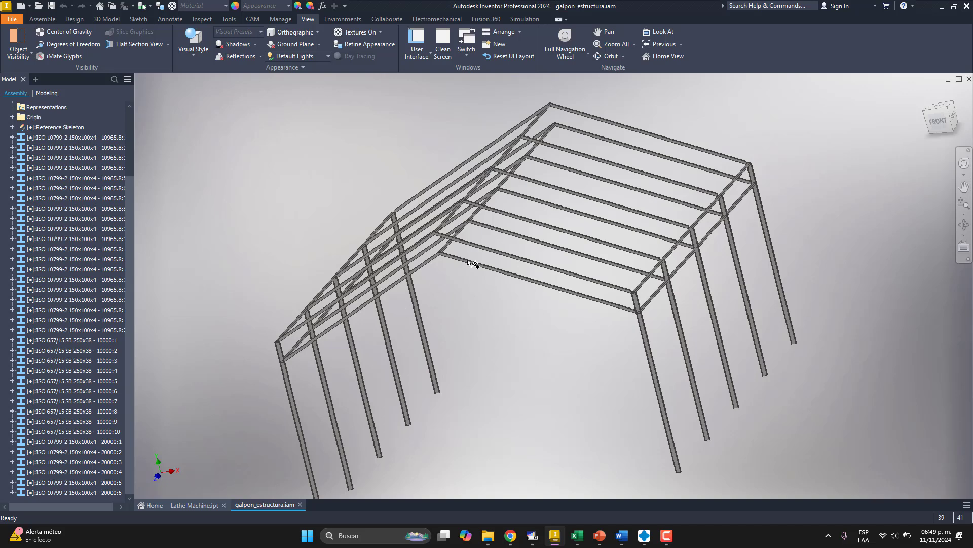
pyautogui.scroll(-3, 461, 264)
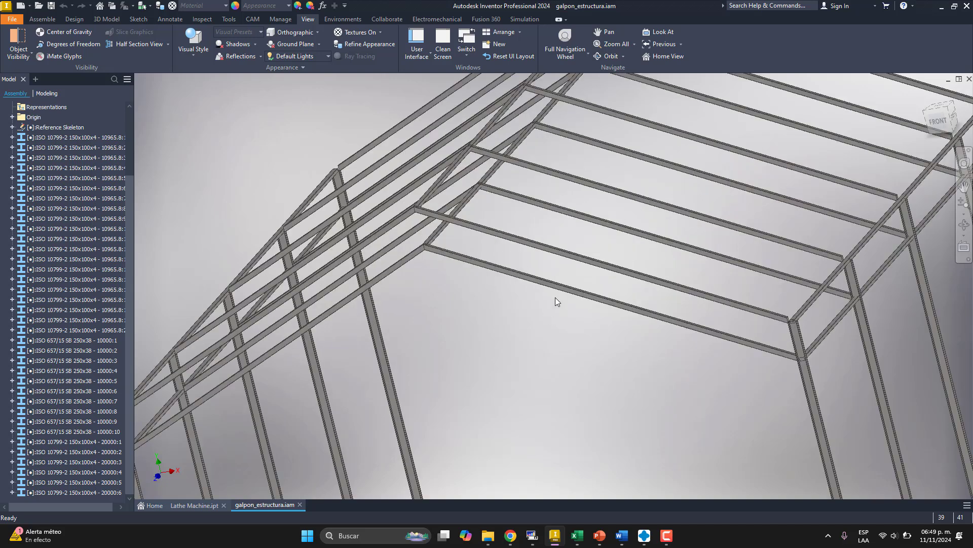
pyautogui.scroll(3, 507, 317)
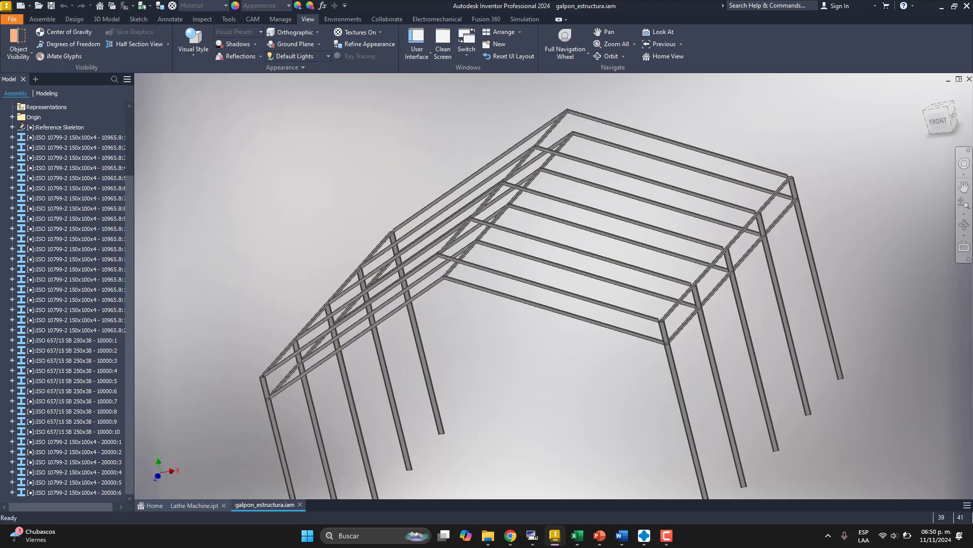
# Create a new part from the metric Standard (mm).ipt template and start a 2D sketch on the front (XY) plane
pyautogui.click(21, 6)
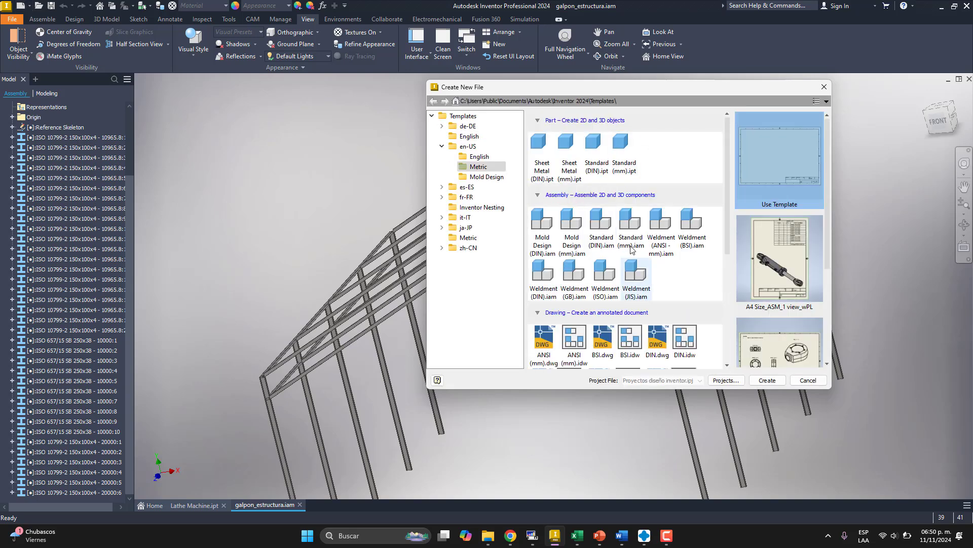
pyautogui.doubleClick(631, 169)
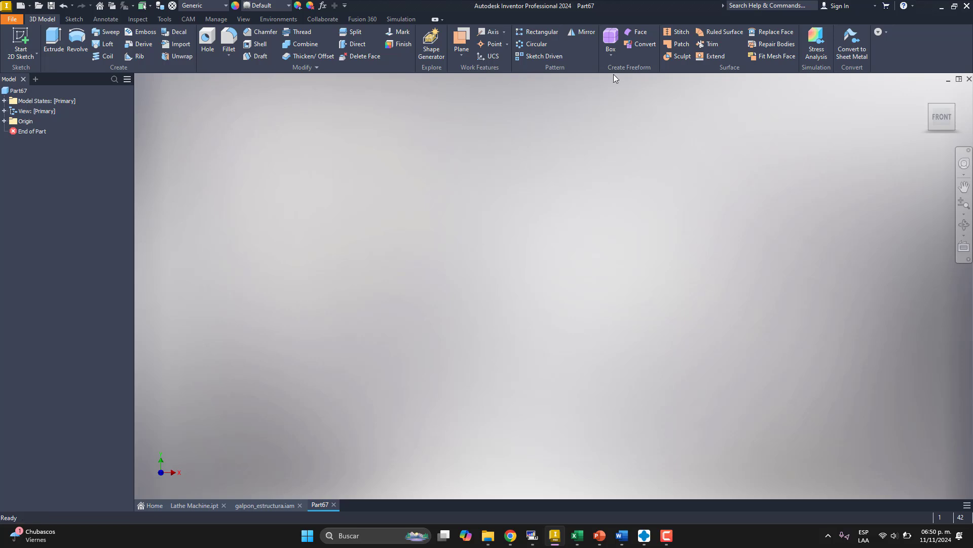
pyautogui.click(21, 41)
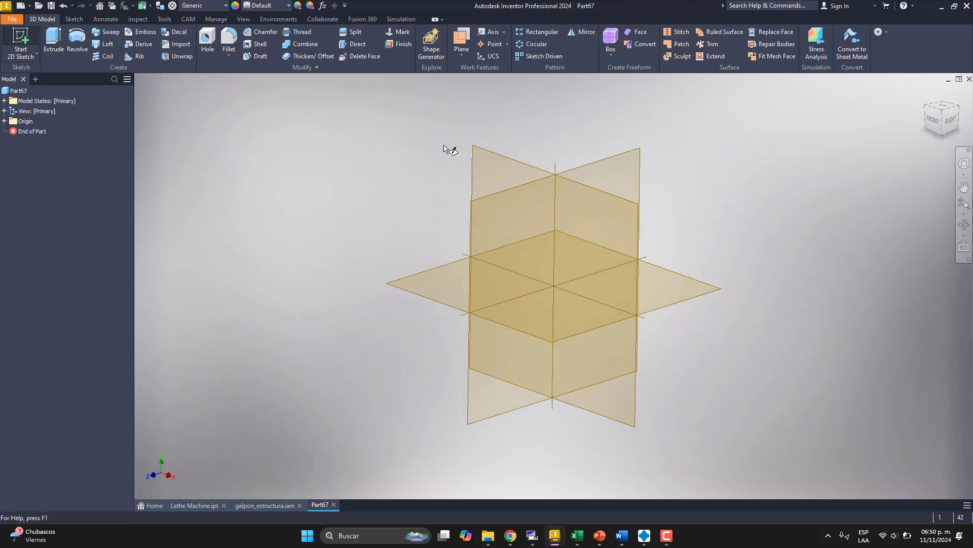
pyautogui.click(493, 154)
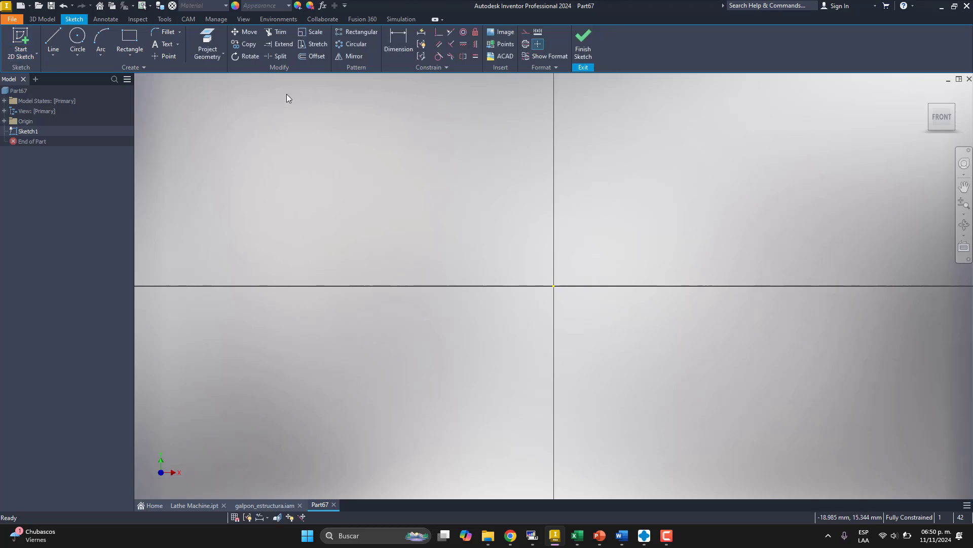
# Sketch an open three-sided frame from the origin, about 15.2 mm wide and 12.5 mm high, and align its free end horizontally with the origin
pyautogui.click(48, 41)
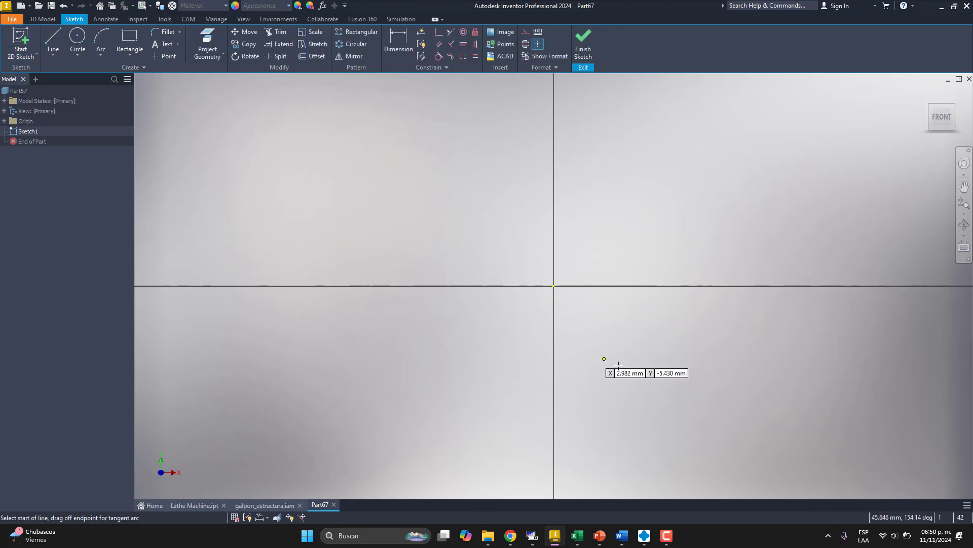
pyautogui.click(554, 285)
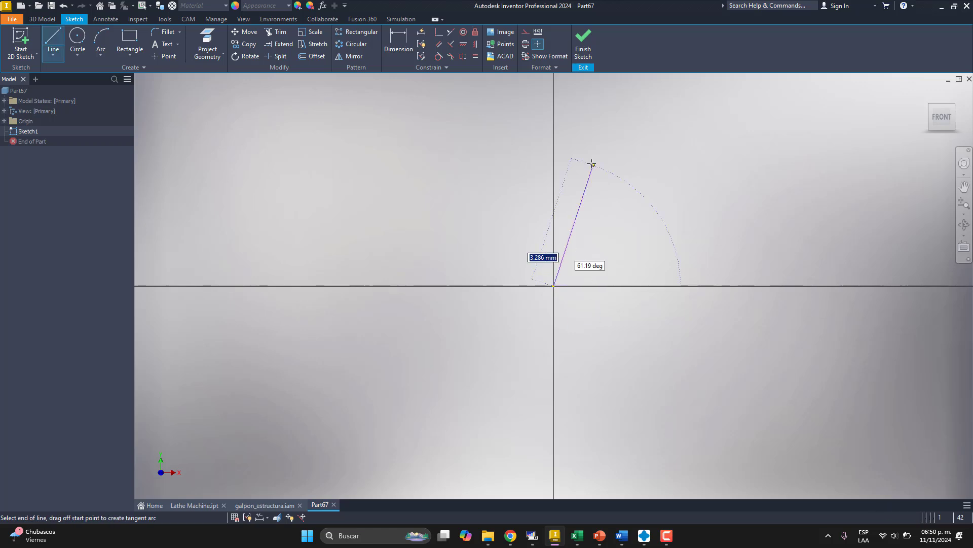
pyautogui.click(555, 133)
pyautogui.click(741, 133)
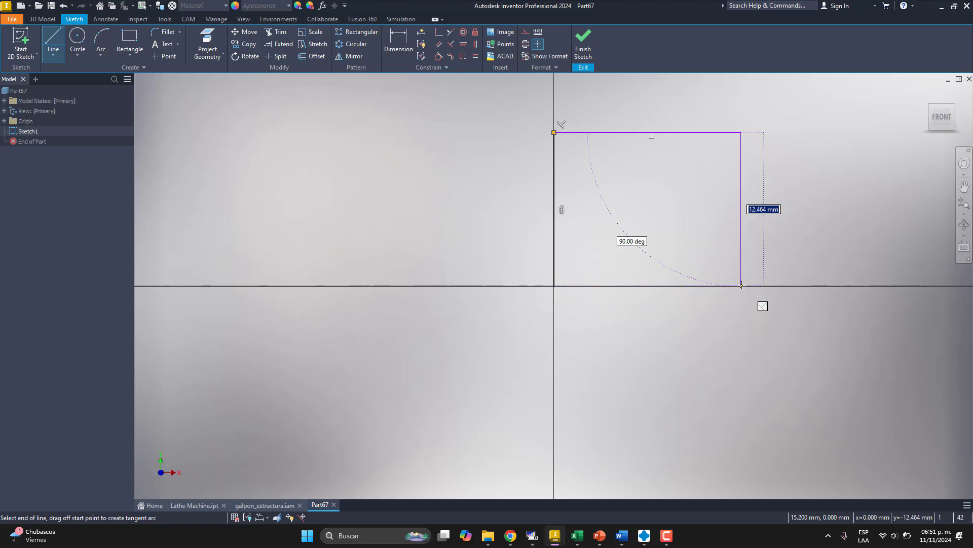
pyautogui.click(742, 265)
pyautogui.press('Escape')
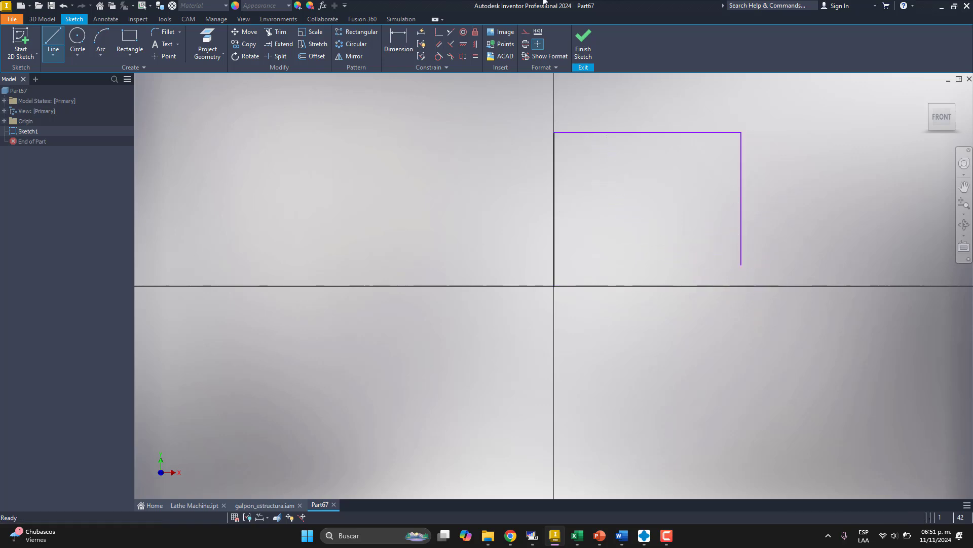
pyautogui.click(741, 265)
pyautogui.click(555, 287)
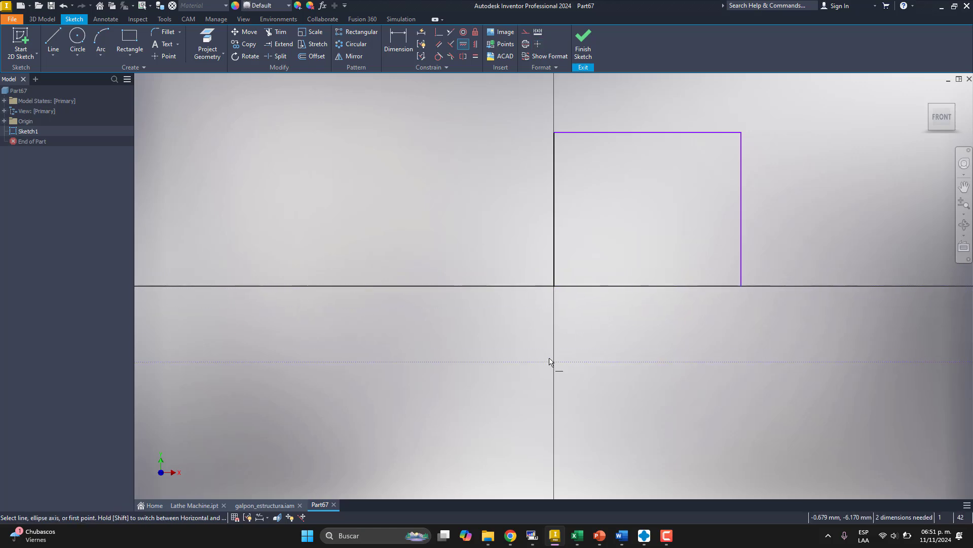
# Dimension the frame's top line and set its length to 1000 mm
pyautogui.click(406, 39)
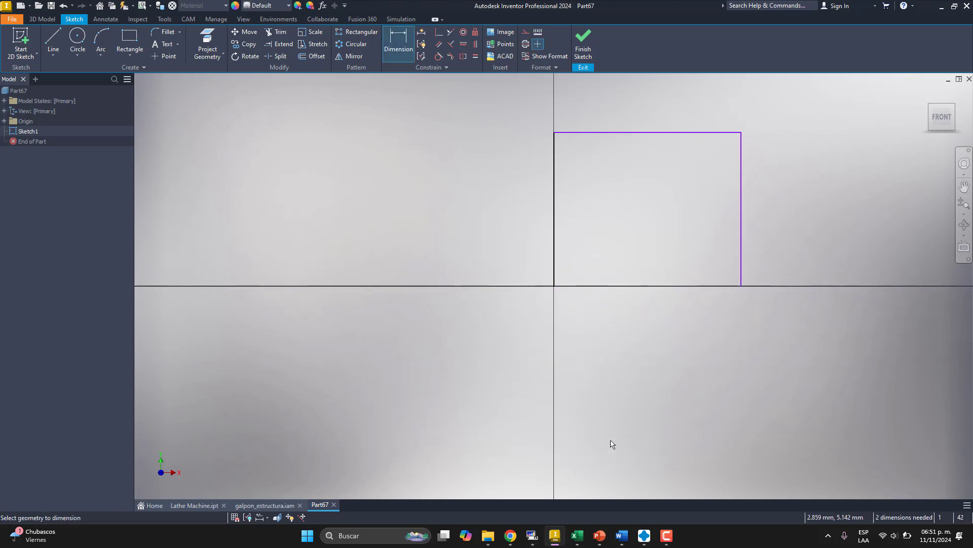
pyautogui.scroll(-3, 611, 443)
pyautogui.scroll(1, 674, 418)
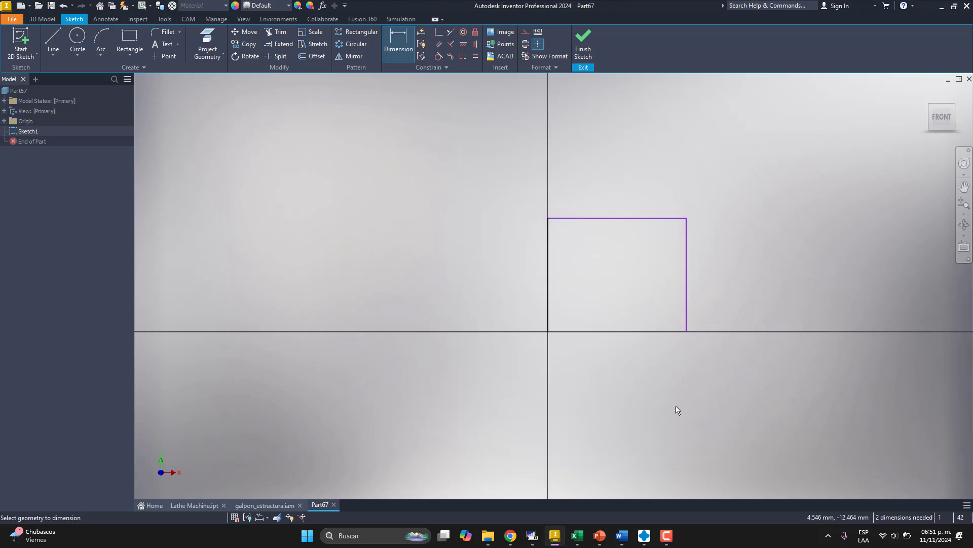
pyautogui.click(671, 219)
pyautogui.click(643, 194)
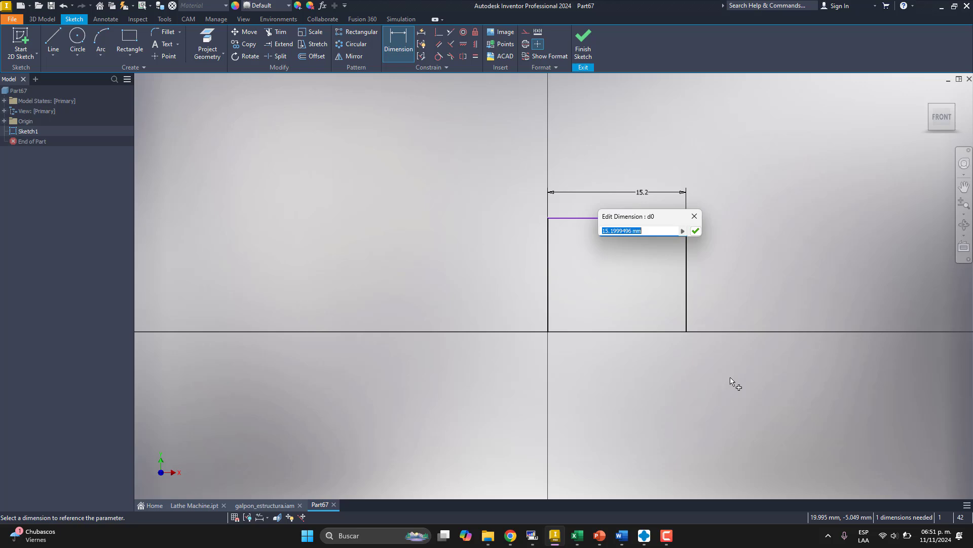
pyautogui.write('1000')
pyautogui.press('Return')
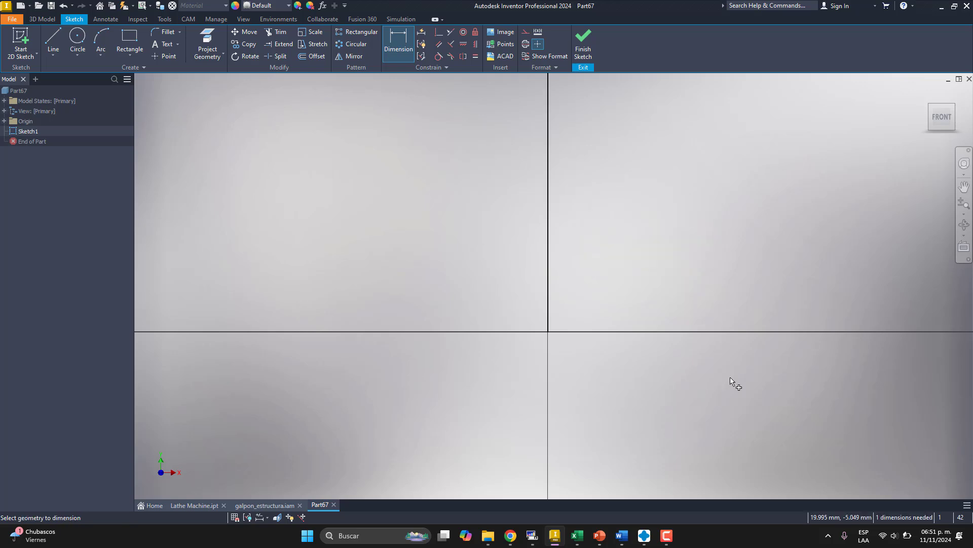
# Dimension the vertical leg at the origin and set its height to 750 mm
pyautogui.scroll(5, 545, 327)
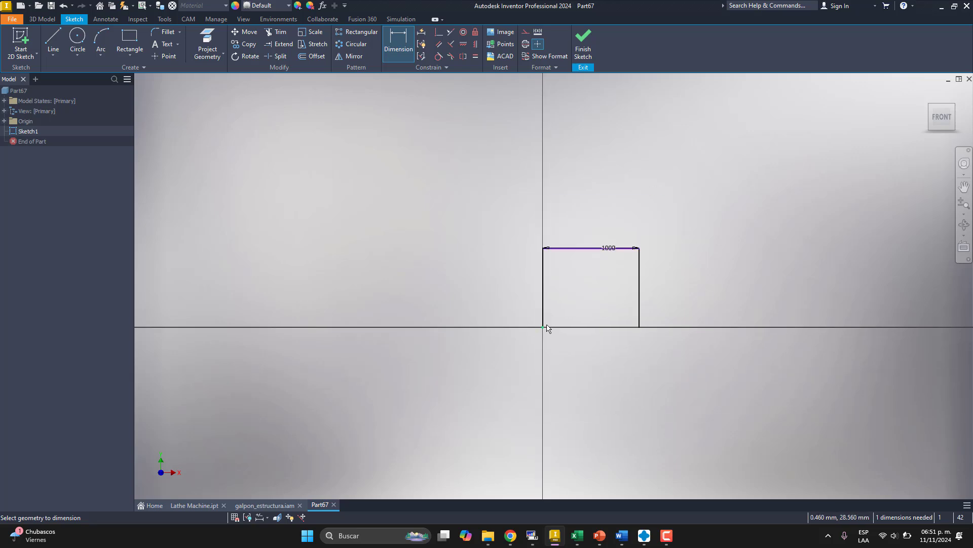
pyautogui.scroll(-3, 593, 265)
pyautogui.scroll(4, 532, 280)
pyautogui.scroll(-3, 572, 262)
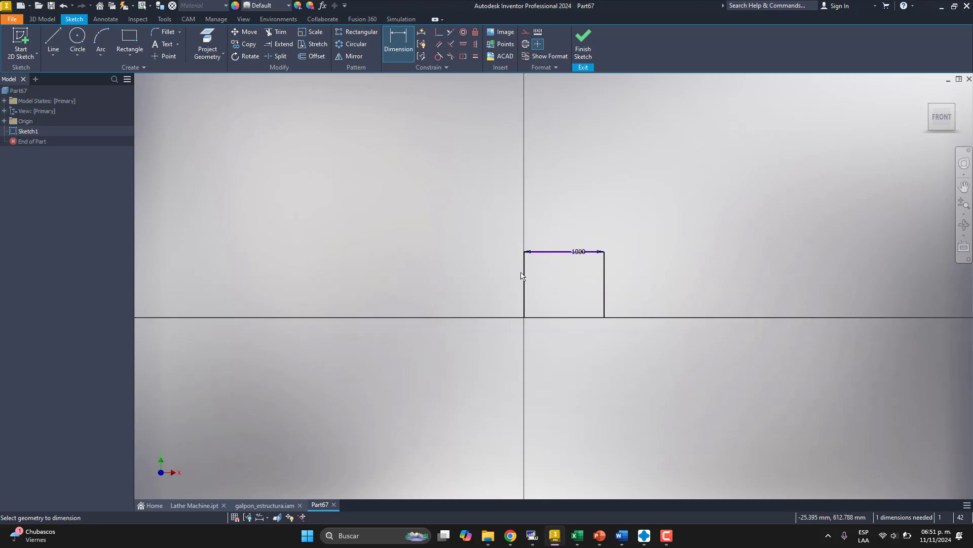
pyautogui.scroll(-3, 523, 275)
pyautogui.click(468, 285)
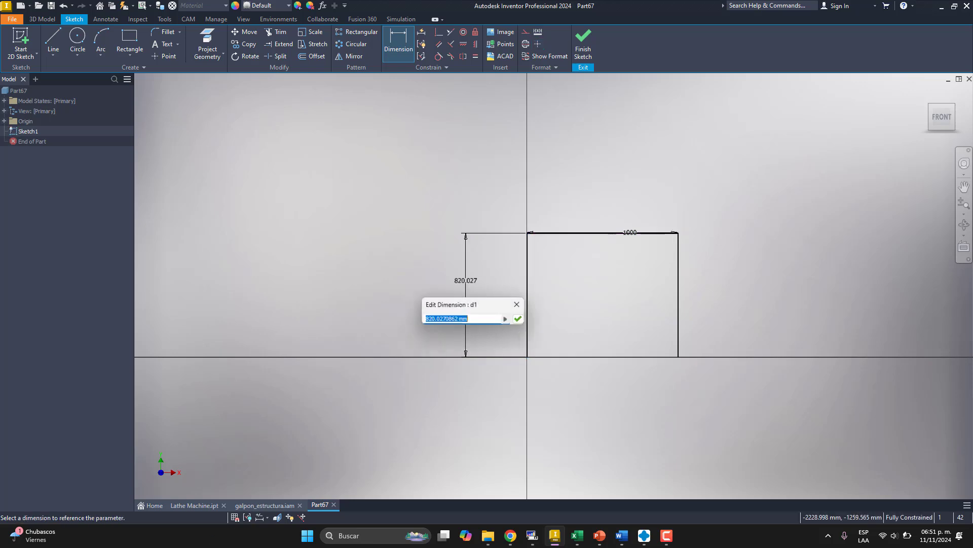
pyautogui.write('750')
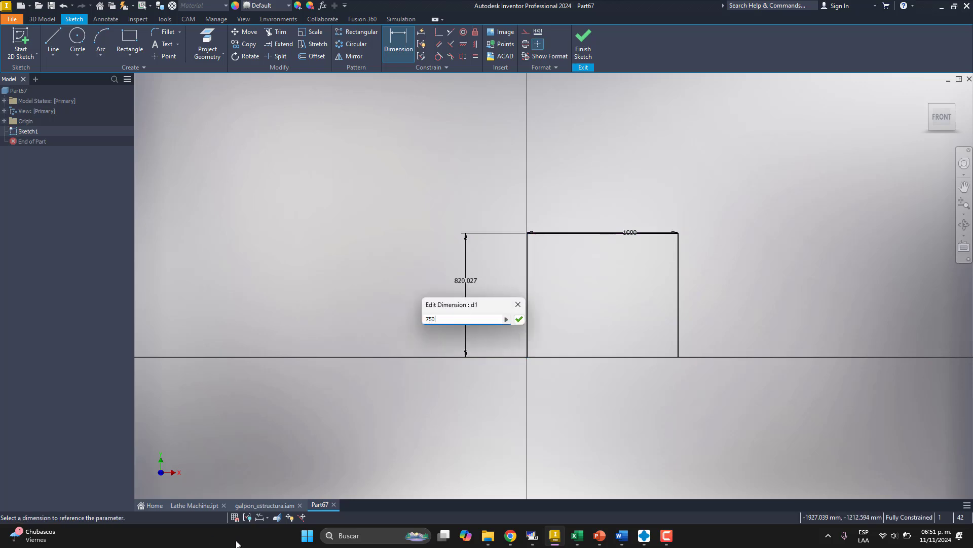
pyautogui.press('Return')
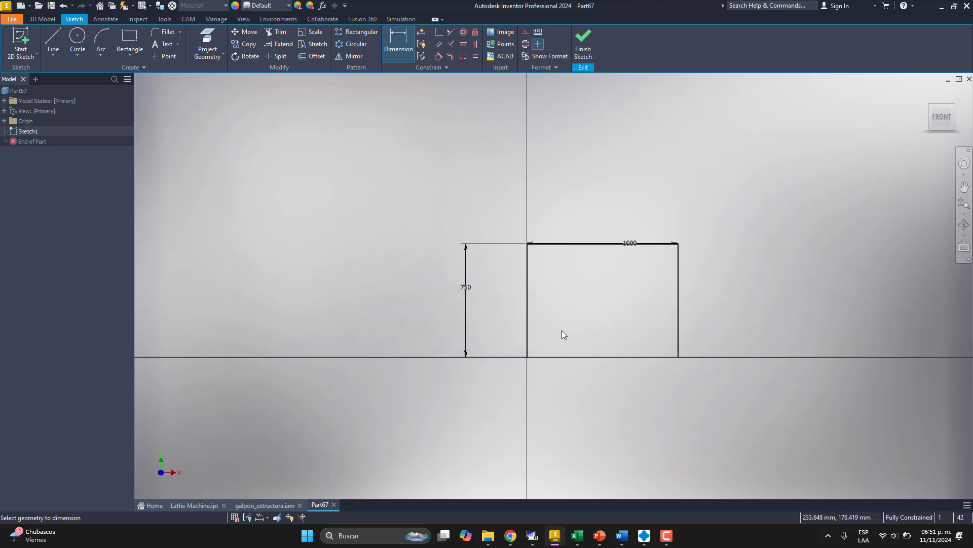
# Draw a horizontal line across both legs about 178 mm above the origin and trim off its overhanging ends
pyautogui.press('l')
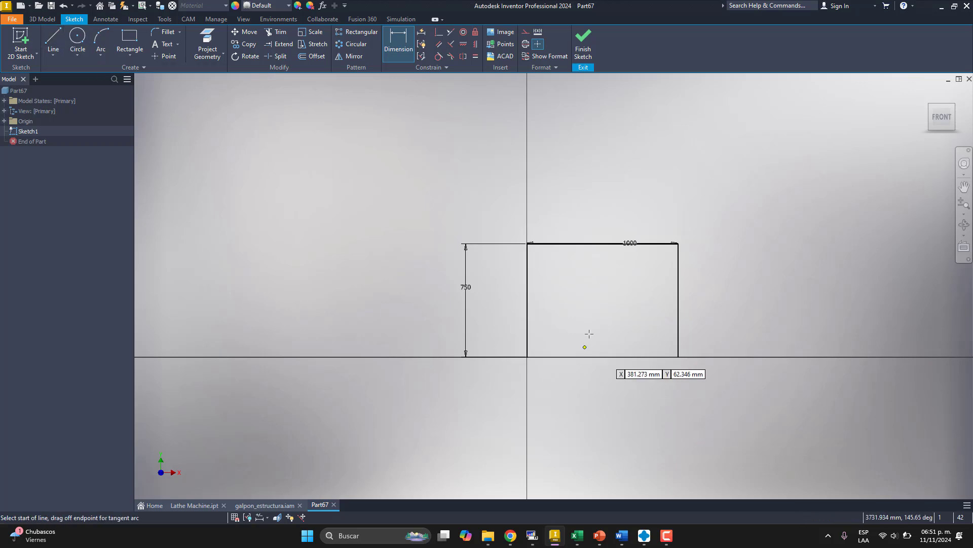
pyautogui.scroll(1, 575, 330)
pyautogui.click(486, 328)
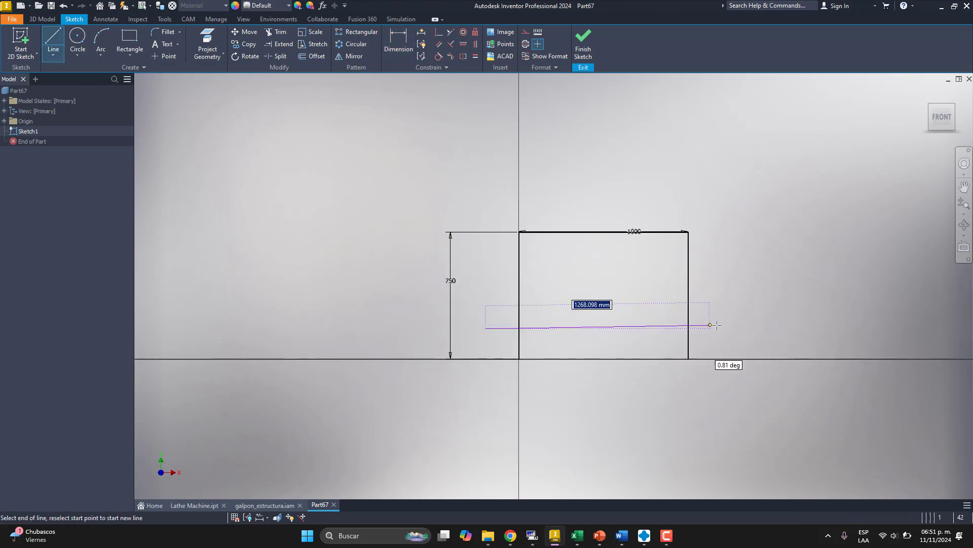
pyautogui.click(729, 328)
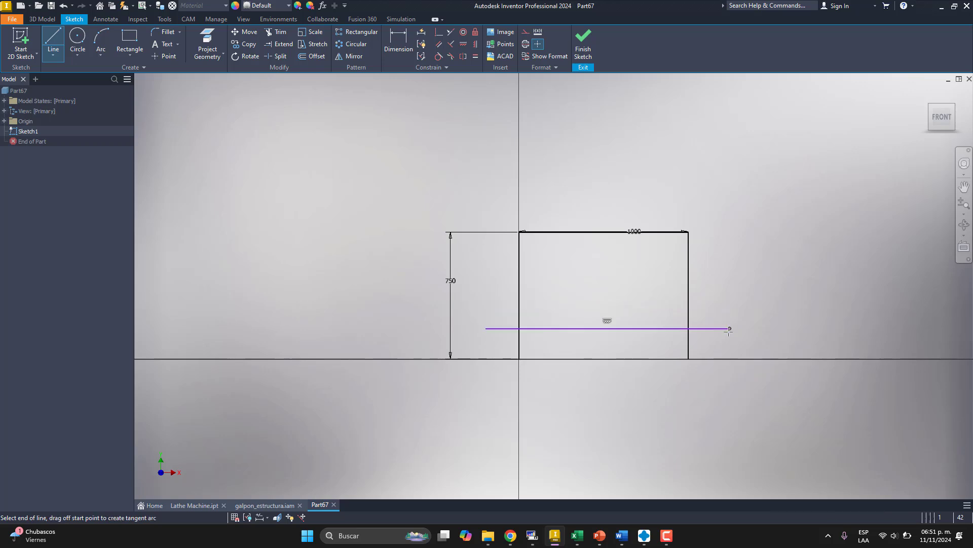
pyautogui.press('Escape')
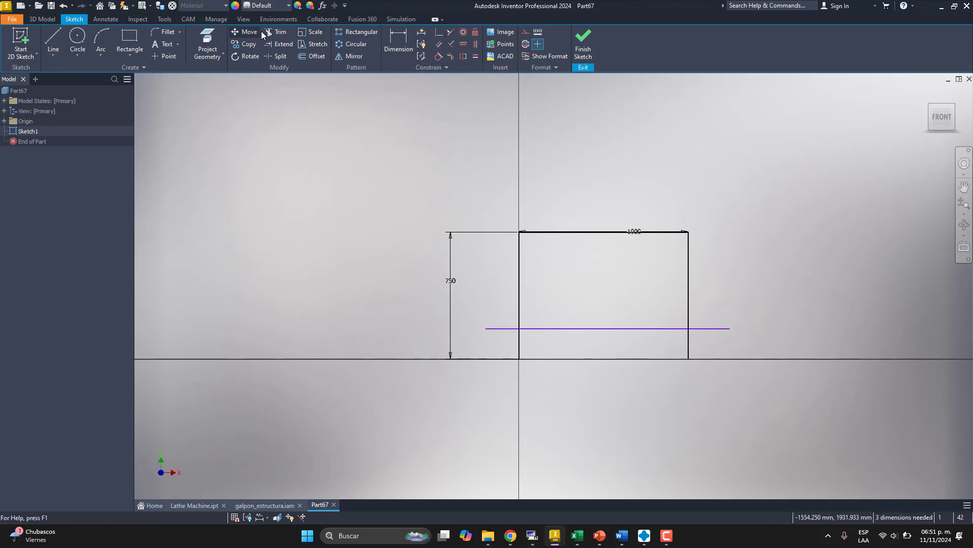
pyautogui.press('x')
pyautogui.click(513, 328)
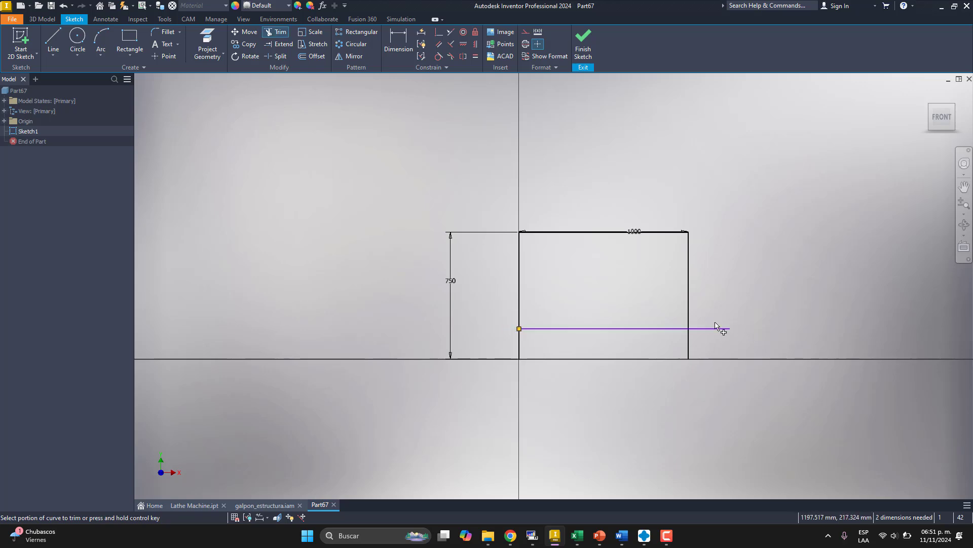
pyautogui.click(720, 328)
# Dimension the crossbar's height above the origin and set it to 100 mm
pyautogui.press('d')
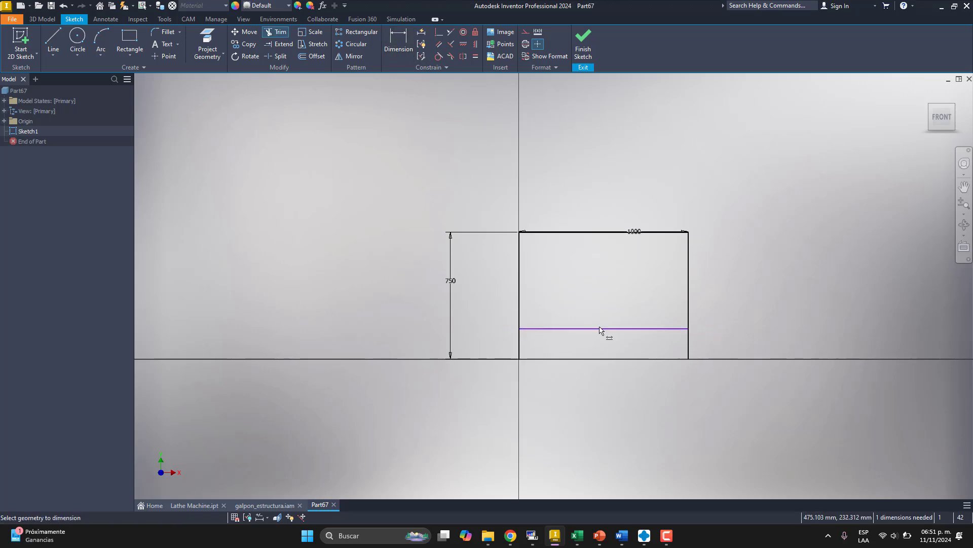
pyautogui.click(587, 329)
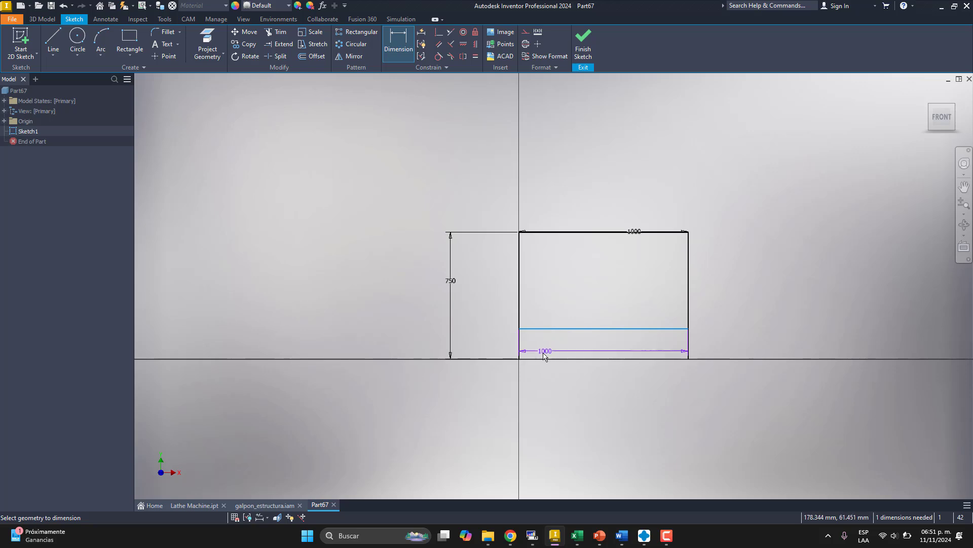
pyautogui.click(523, 361)
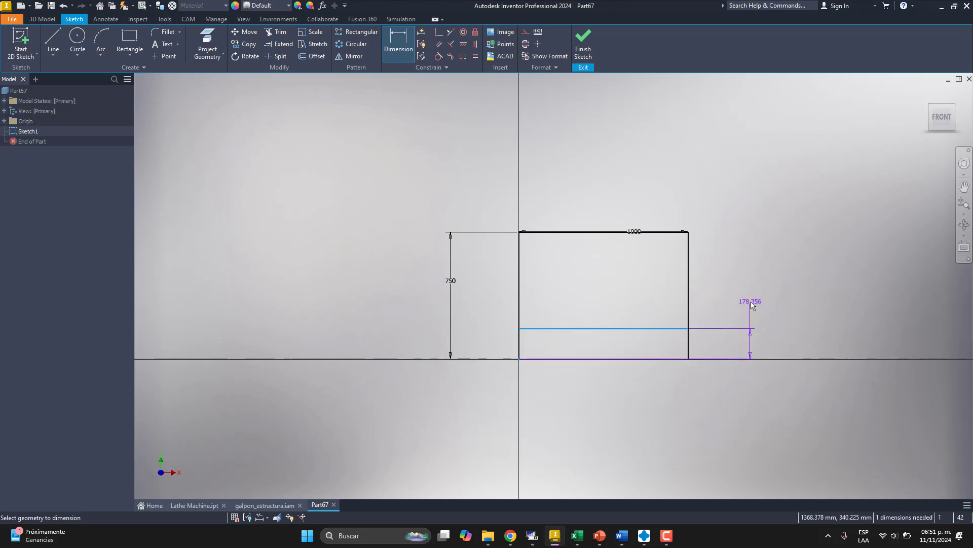
pyautogui.click(750, 304)
pyautogui.write('100')
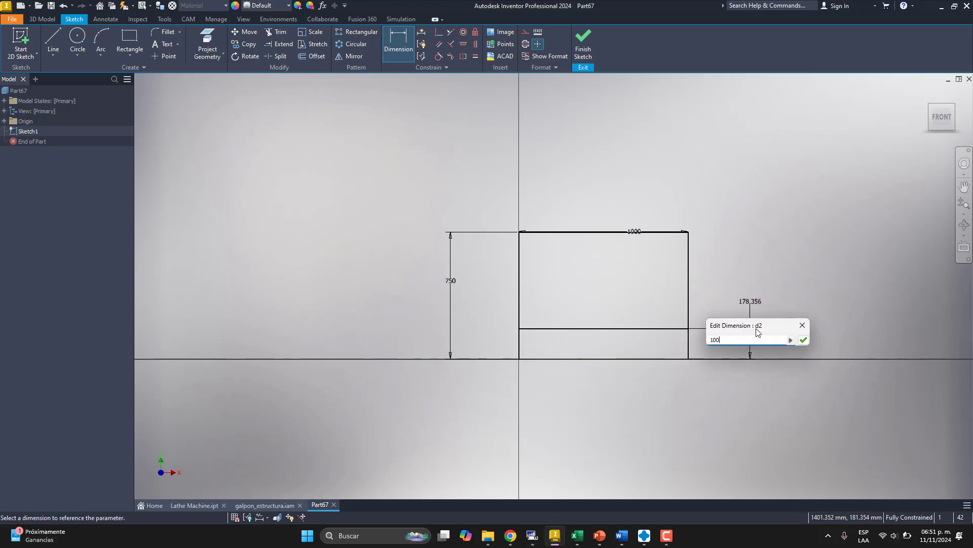
pyautogui.press('Return')
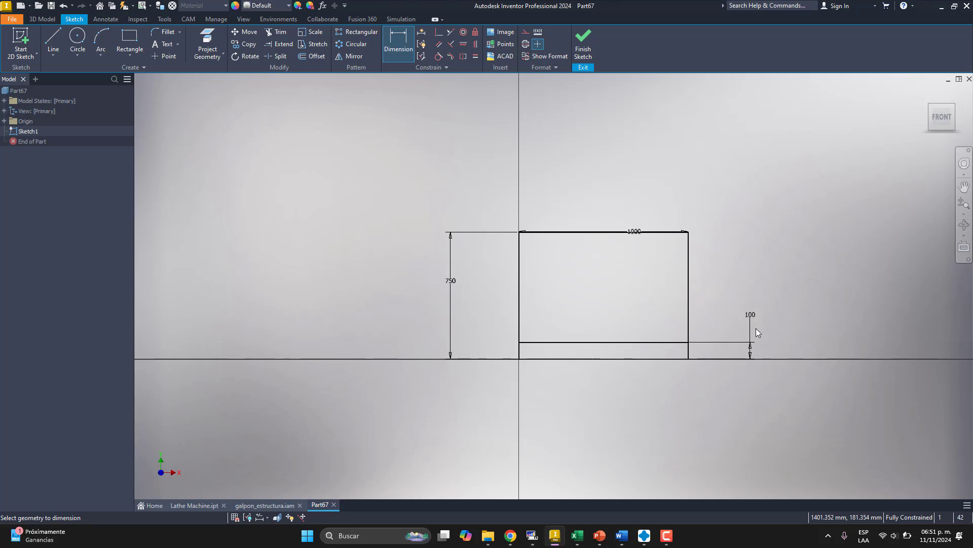
# Finish the frame sketch and make the origin's XY plane visible
pyautogui.click(583, 46)
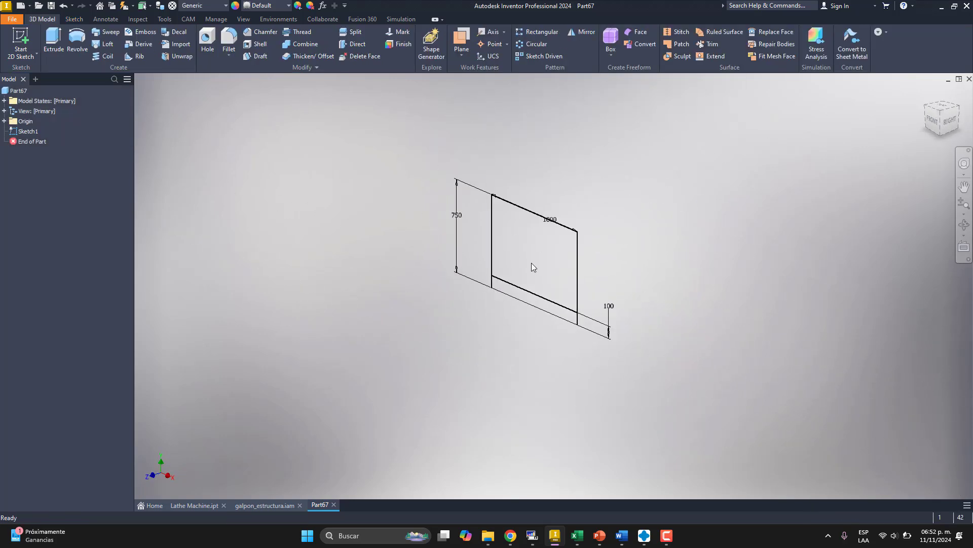
pyautogui.scroll(-3, 557, 244)
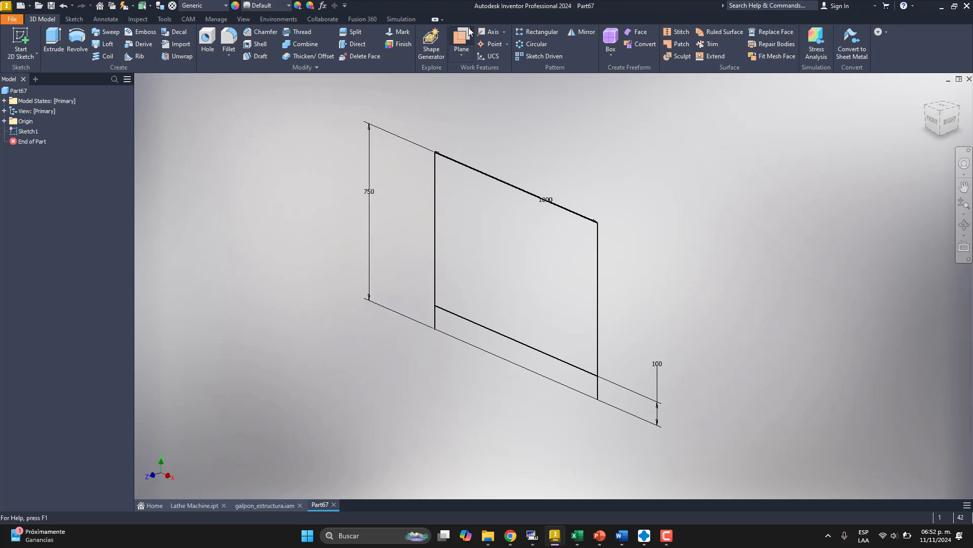
pyautogui.click(4, 121)
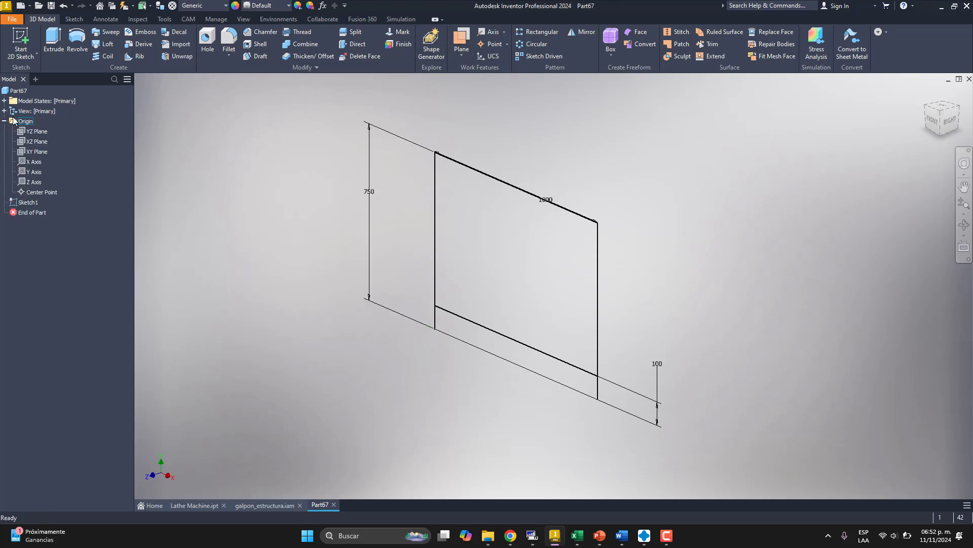
pyautogui.click(35, 153)
pyautogui.rightClick(34, 154)
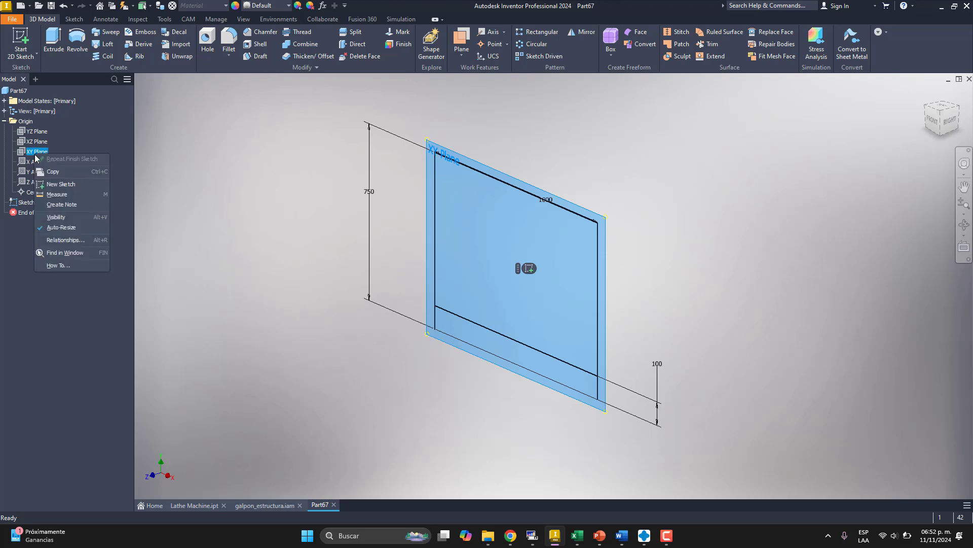
pyautogui.click(63, 218)
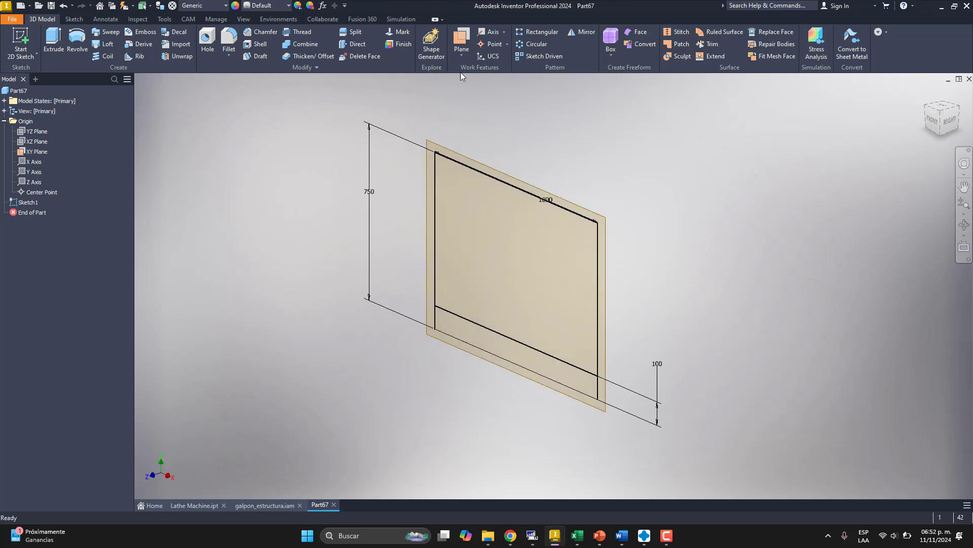
# Create a work plane offset 2000 mm from the XY plane
pyautogui.click(457, 40)
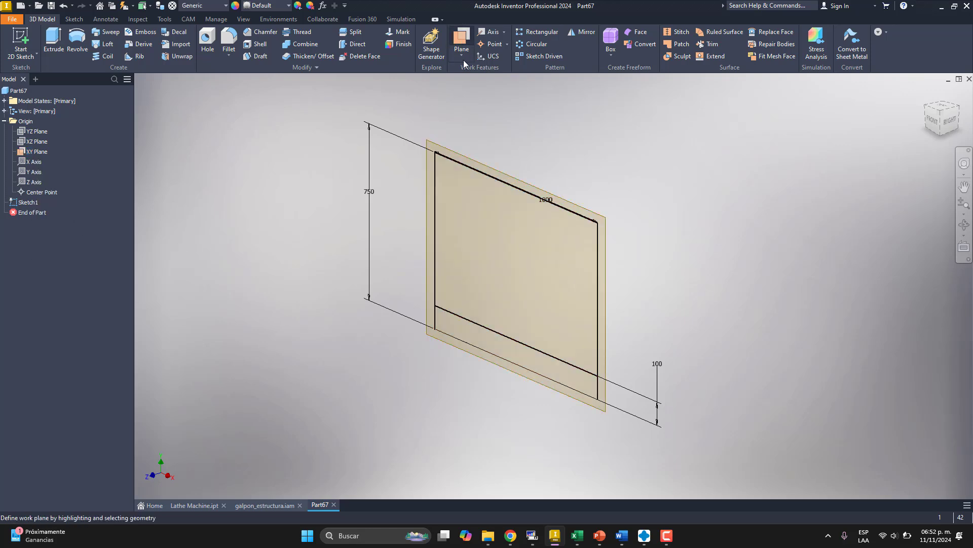
pyautogui.click(470, 156)
pyautogui.moveTo(525, 134); pyautogui.dragTo(566, 123)
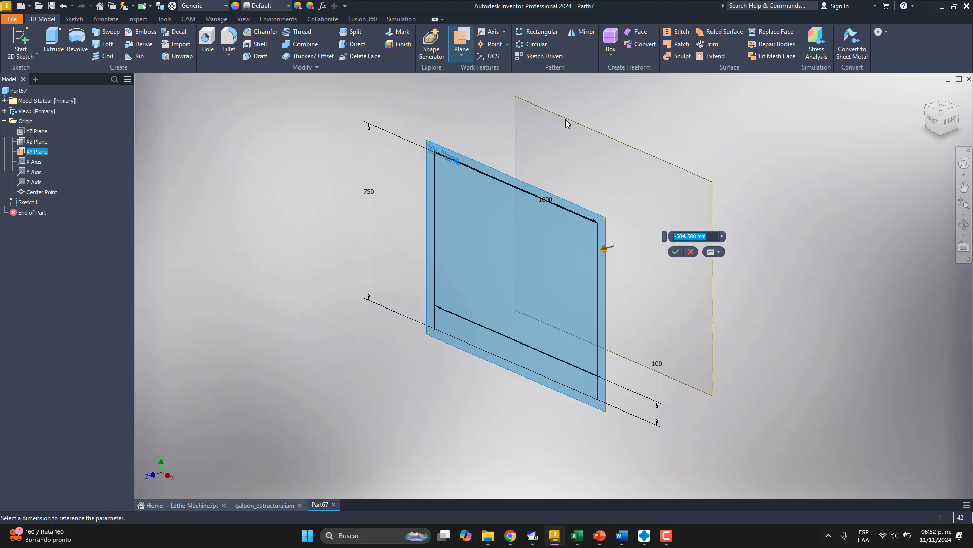
pyautogui.write('2000')
pyautogui.press('Return')
pyautogui.scroll(-5, 589, 238)
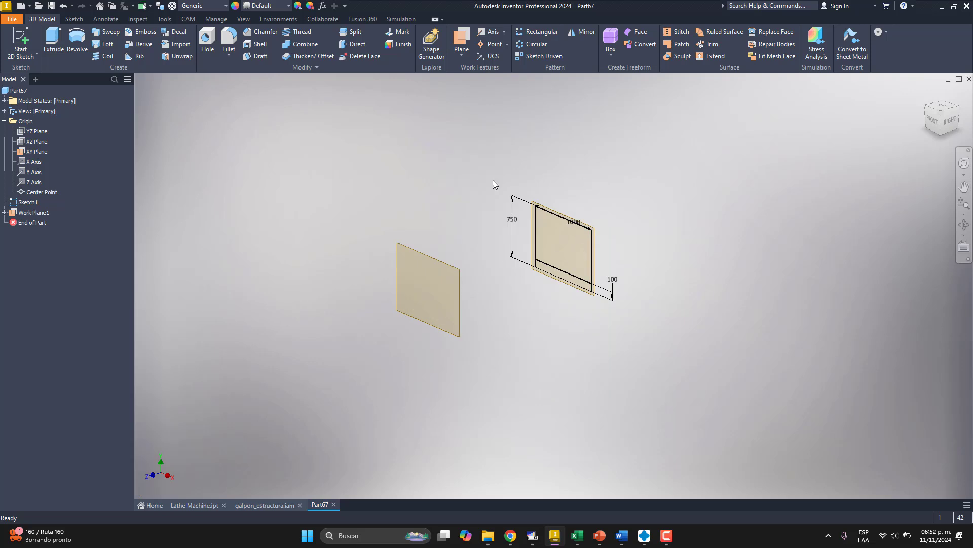
# Set the new work plane's offset to -2000 mm, reversing it to the other side of the frame
pyautogui.doubleClick(424, 251)
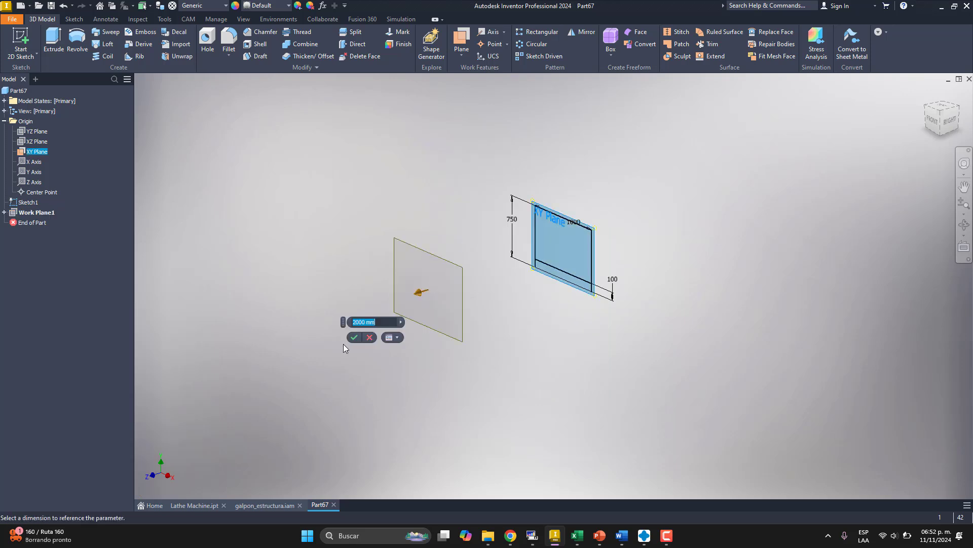
pyautogui.click(352, 320)
pyautogui.write('-')
pyautogui.click(354, 337)
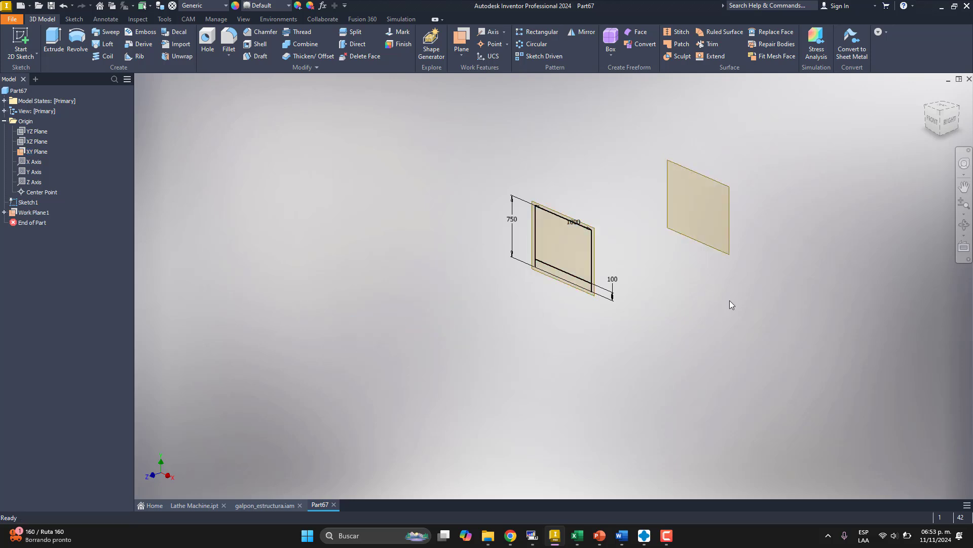
# Start a new 2D sketch on the offset work plane behind the frame
pyautogui.scroll(3, 726, 235)
pyautogui.press('s')
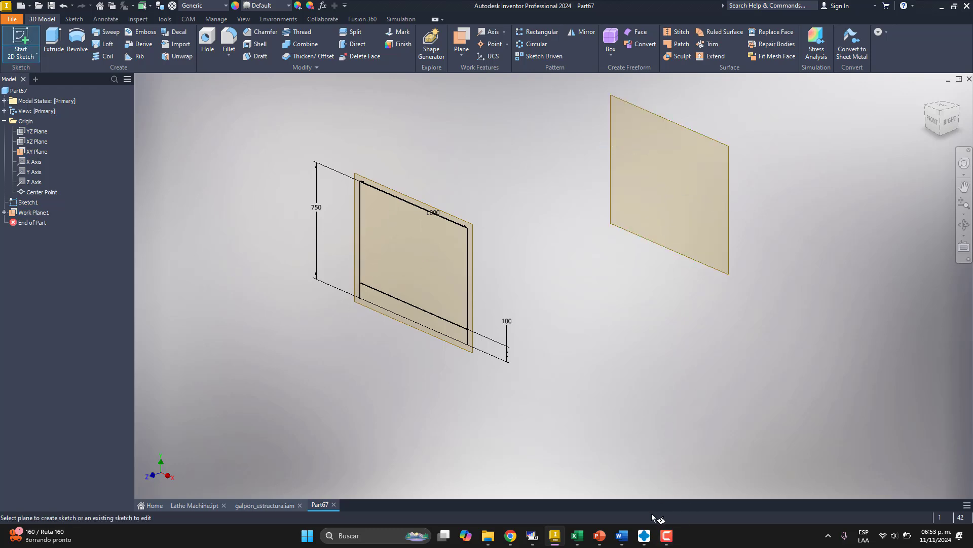
pyautogui.click(667, 535)
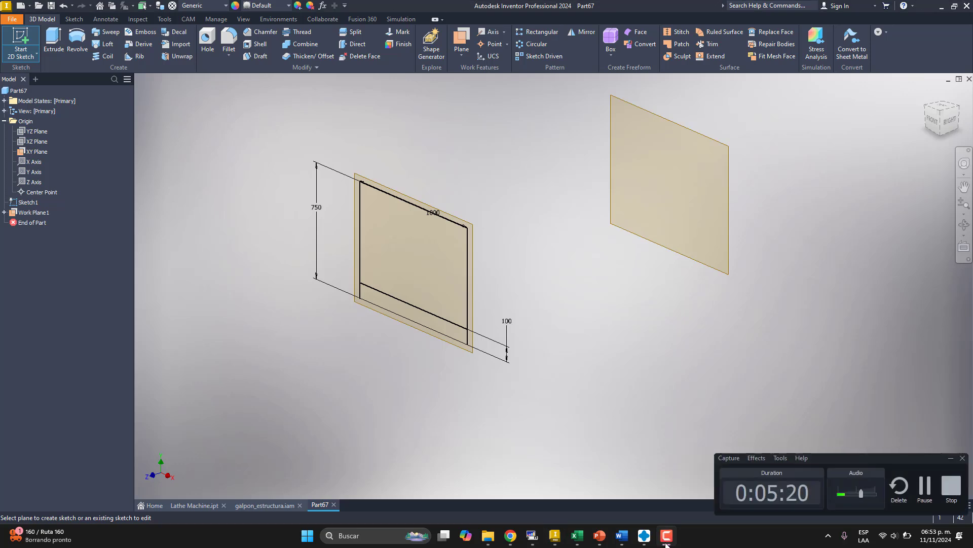
pyautogui.click(730, 268)
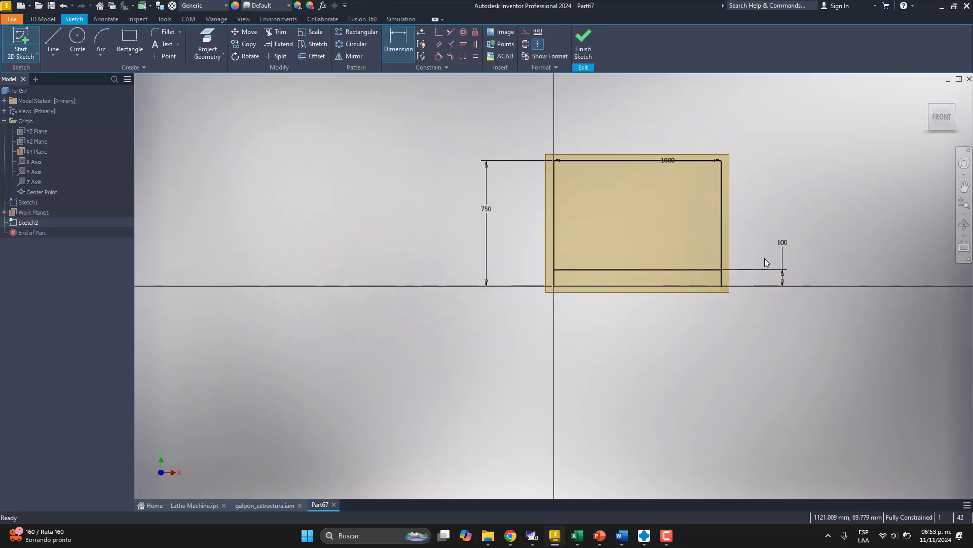
pyautogui.keyDown('shift'); pyautogui.moveTo(739, 255); pyautogui.dragTo(697, 259, button='middle'); pyautogui.keyUp('shift')
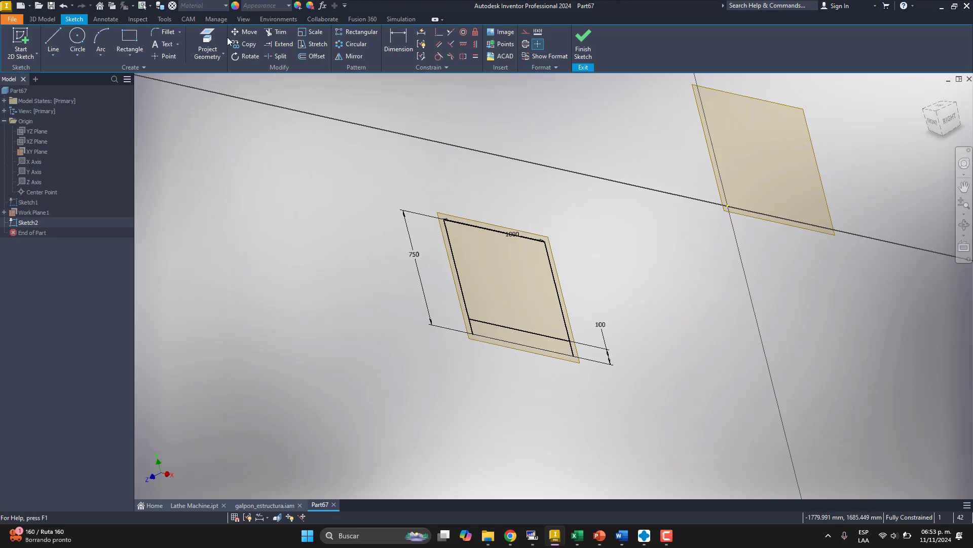
# Project the frame's two legs, top line and crossbar into the sketch on the offset plane and finish the sketch
pyautogui.click(207, 43)
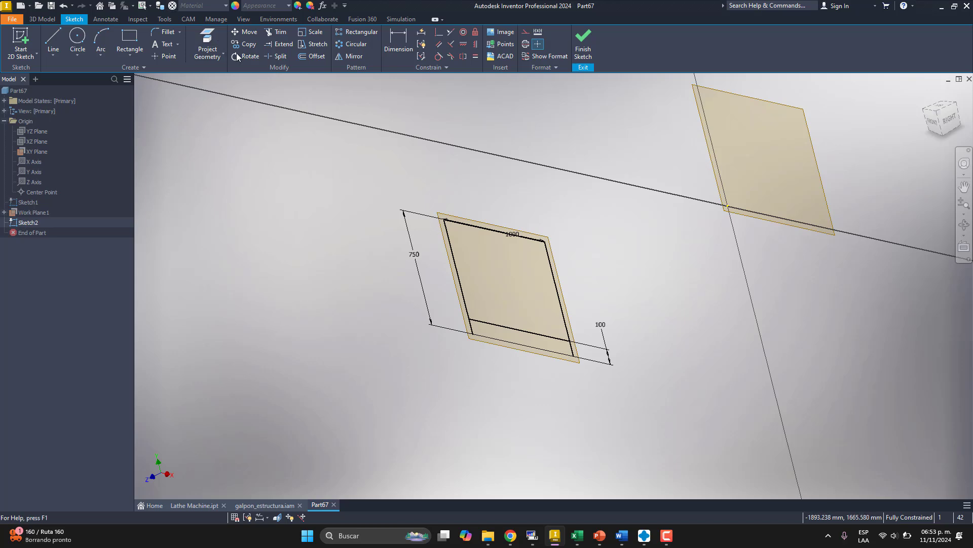
pyautogui.click(461, 282)
pyautogui.click(463, 224)
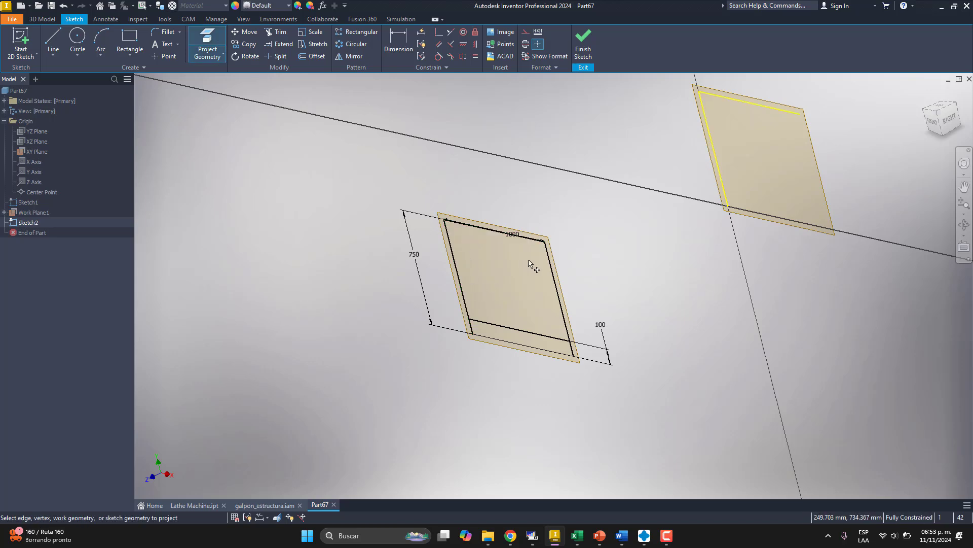
pyautogui.click(558, 291)
pyautogui.click(537, 339)
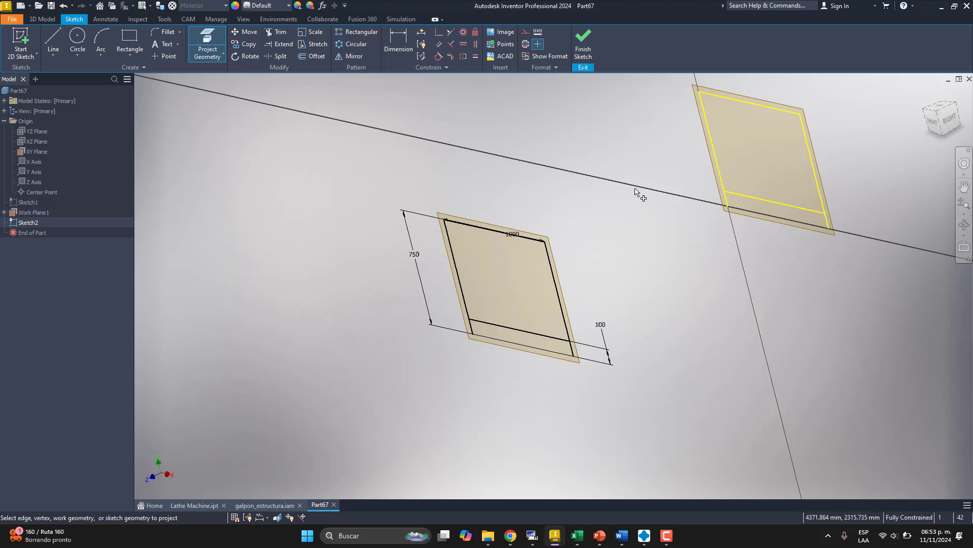
pyautogui.click(583, 40)
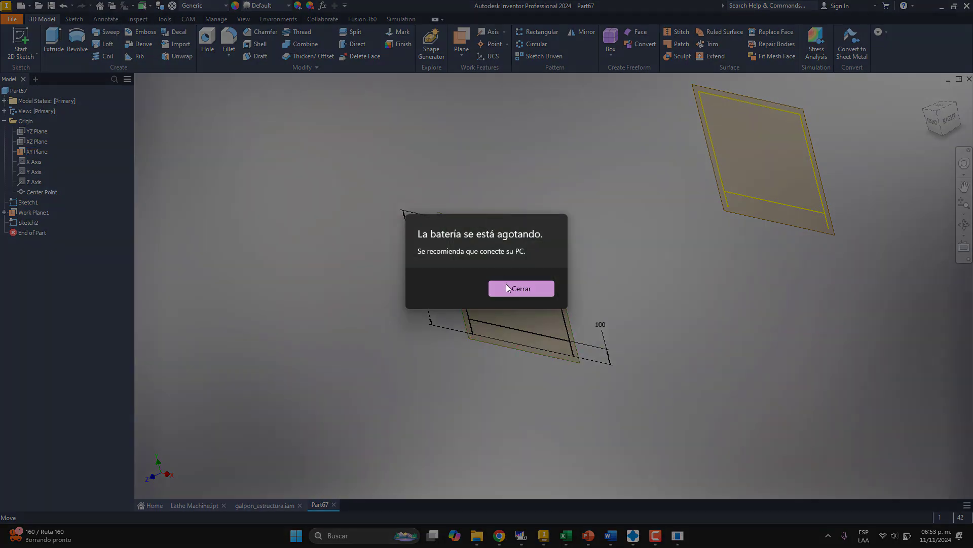
pyautogui.click(507, 288)
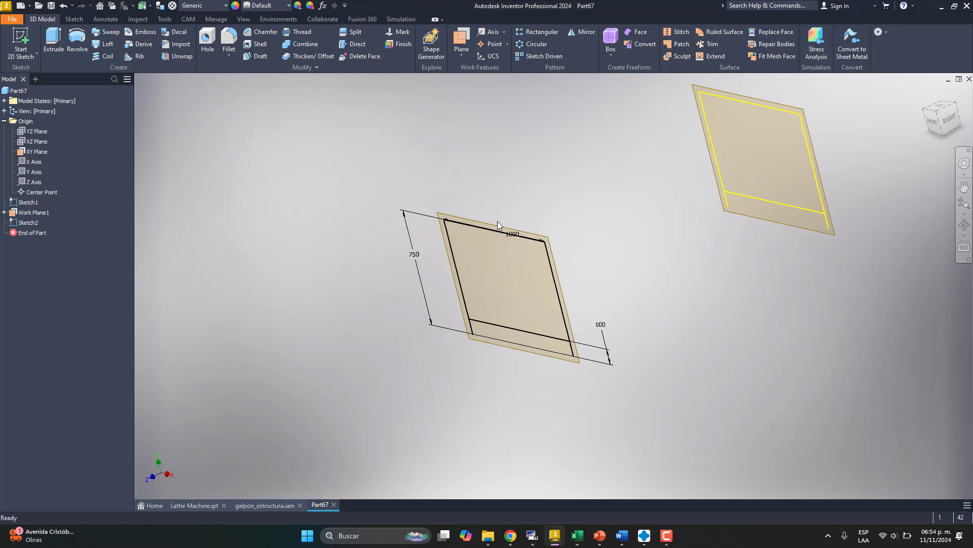
# Hide the offset work plane and the XY plane
pyautogui.scroll(3, 446, 360)
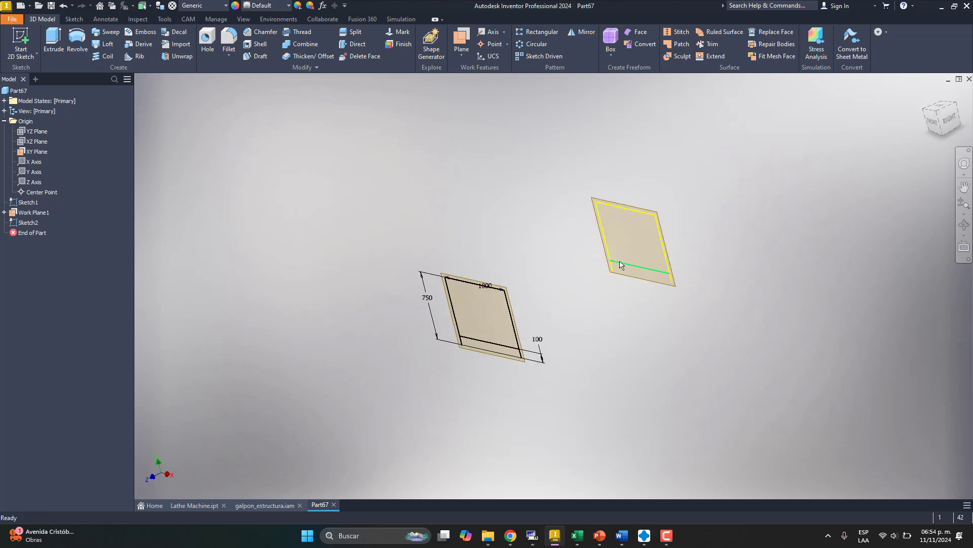
pyautogui.click(638, 278)
pyautogui.rightClick(640, 280)
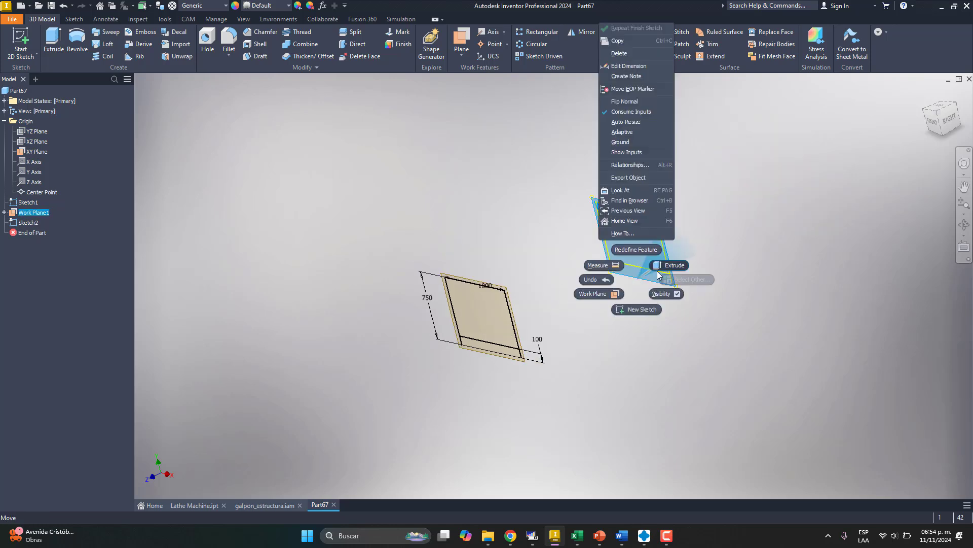
pyautogui.click(647, 289)
pyautogui.rightClick(506, 359)
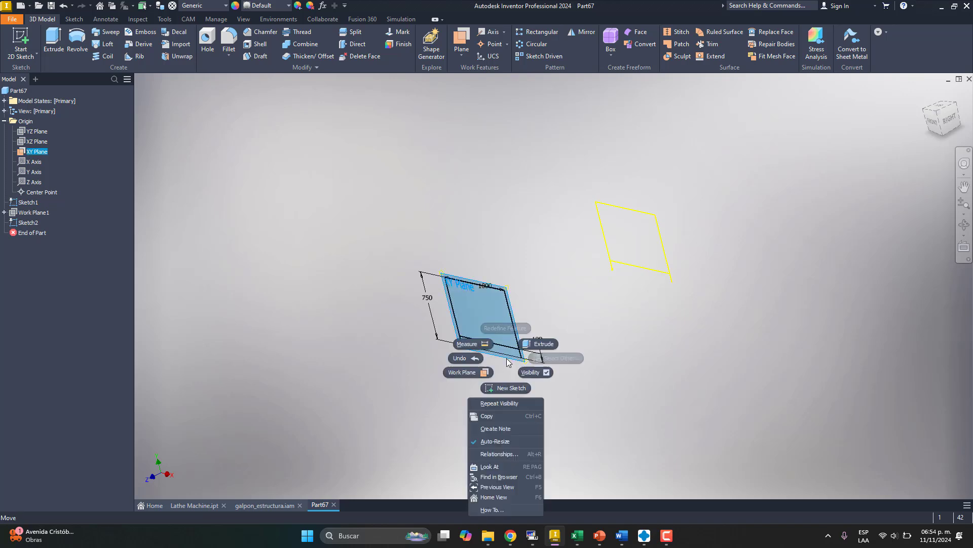
pyautogui.click(532, 372)
pyautogui.scroll(-2, 564, 281)
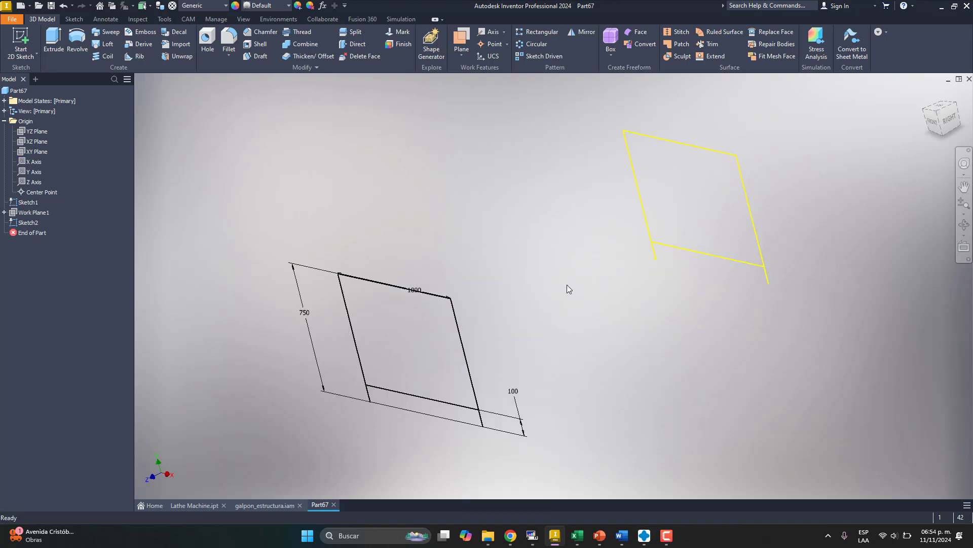
pyautogui.moveTo(565, 302)
pyautogui.keyDown('shift'); pyautogui.mouseDown(button='middle')
pyautogui.moveTo(583, 279)
pyautogui.moveTo(569, 292)
pyautogui.mouseUp(button='middle'); pyautogui.keyUp('shift')
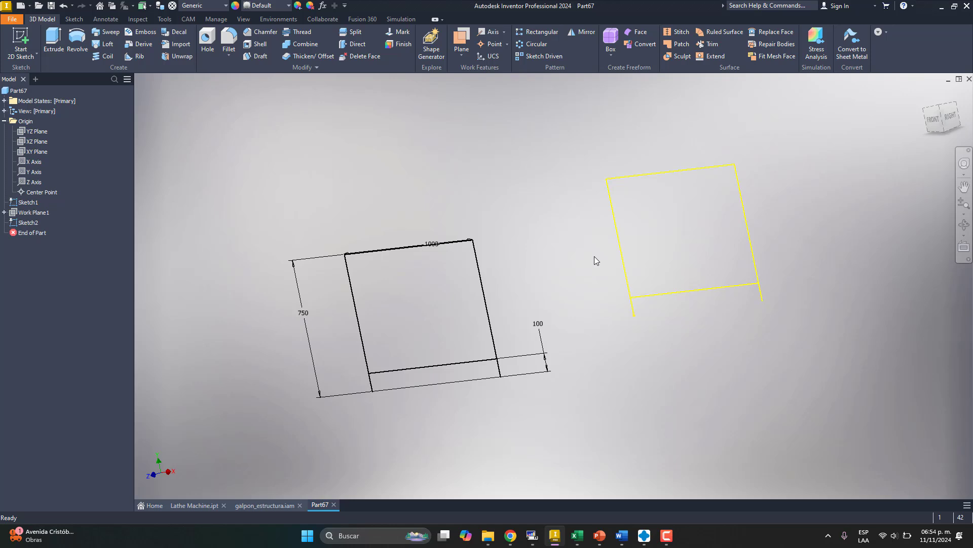
# Create a work plane parallel to the YZ plane through the crossbar's endpoint on the leg away from the origin
pyautogui.click(36, 133)
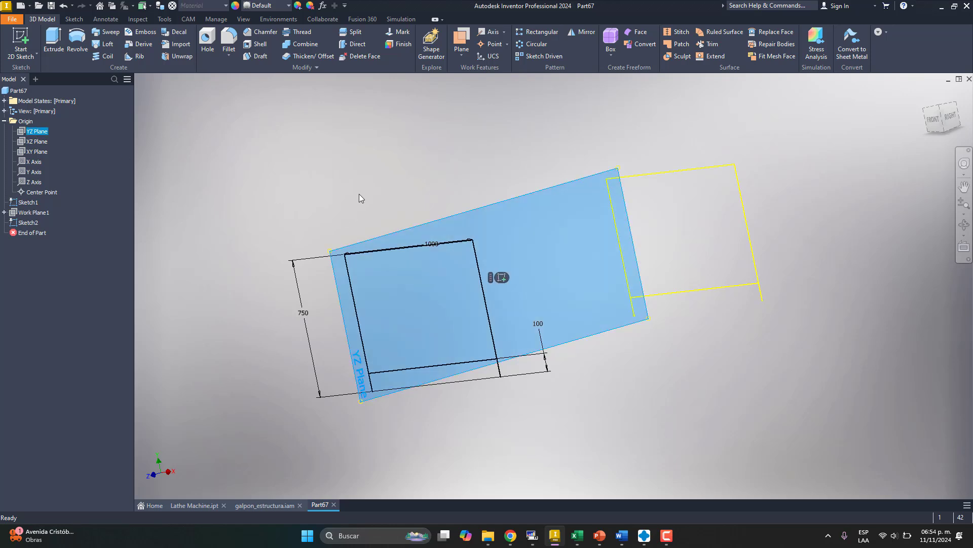
pyautogui.moveTo(359, 197)
pyautogui.keyDown('shift'); pyautogui.mouseDown(button='middle')
pyautogui.moveTo(380, 217)
pyautogui.moveTo(368, 209)
pyautogui.mouseUp(button='middle'); pyautogui.keyUp('shift')
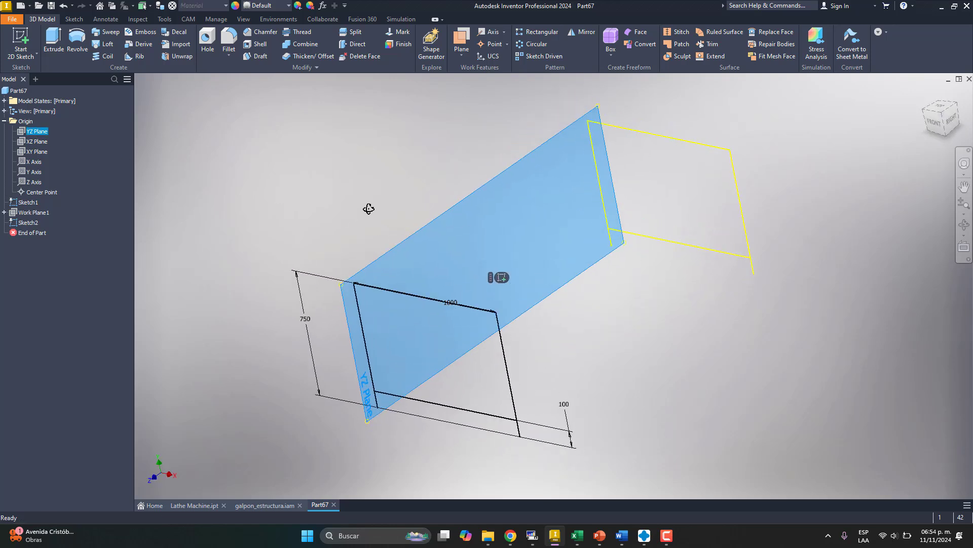
pyautogui.click(461, 41)
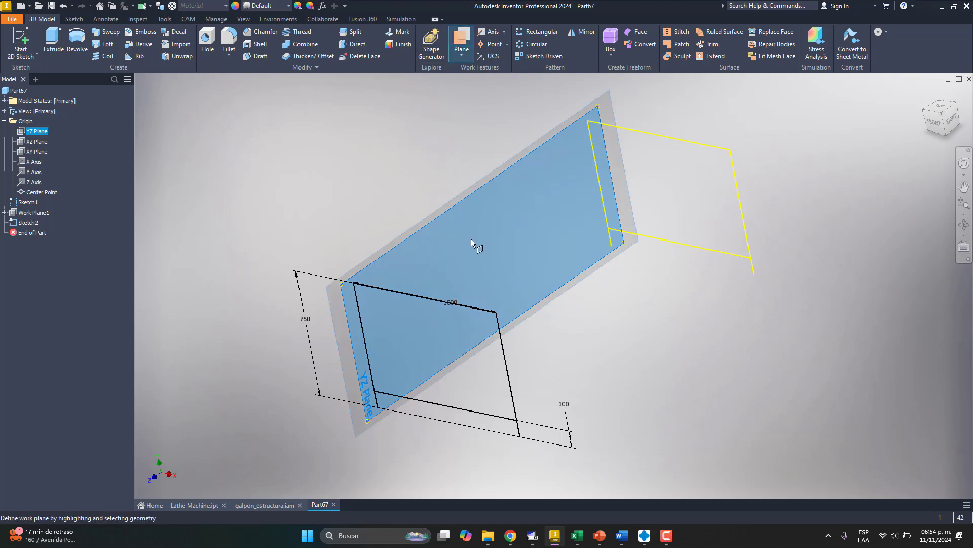
pyautogui.click(518, 422)
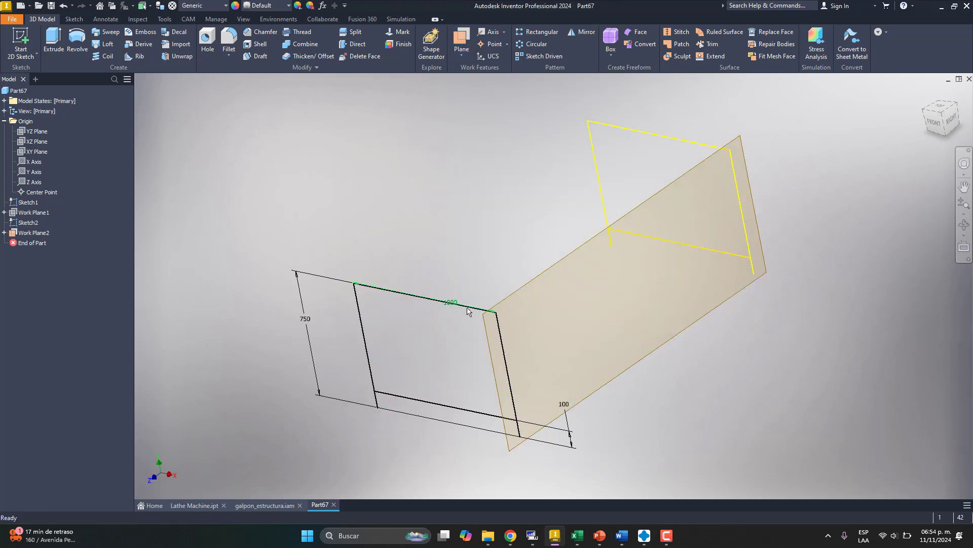
# Create a second side work plane offset -1000 mm from the one just made, on the origin leg's side
pyautogui.click(458, 37)
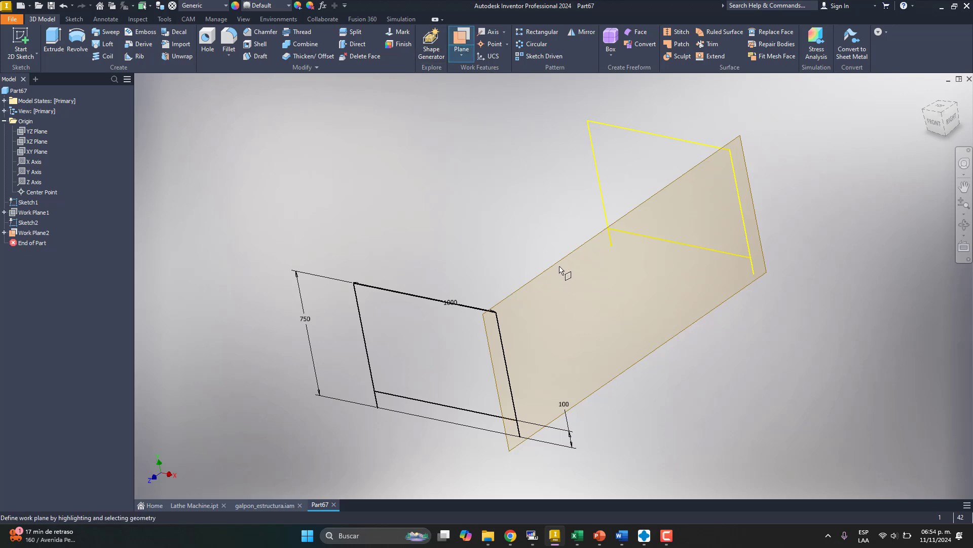
pyautogui.click(561, 272)
pyautogui.moveTo(507, 256); pyautogui.dragTo(460, 235)
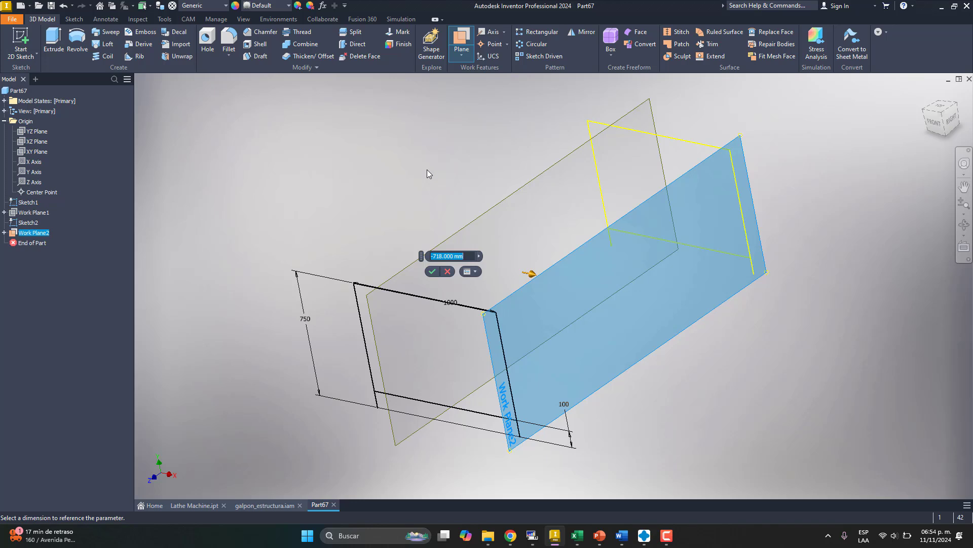
pyautogui.write('-1000')
pyautogui.press('Return')
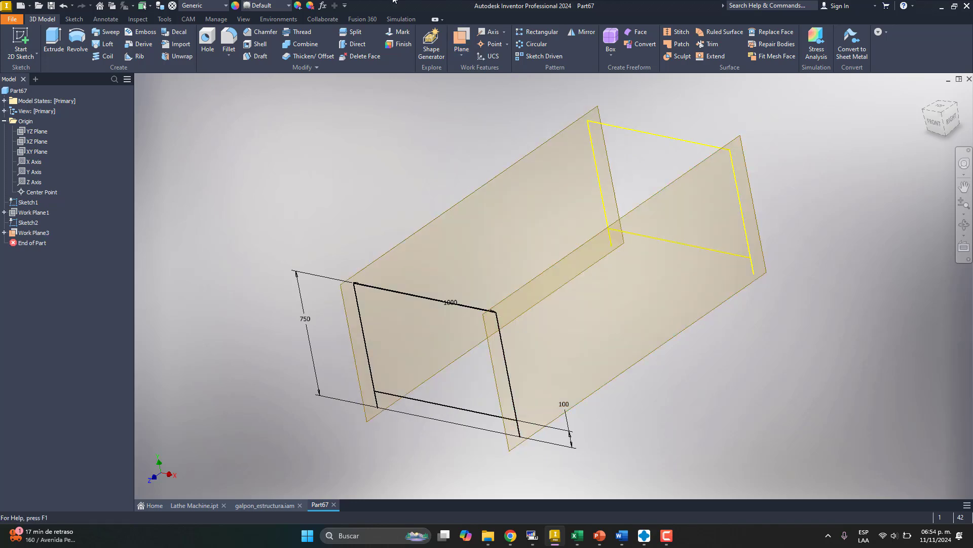
pyautogui.moveTo(436, 134)
pyautogui.keyDown('shift'); pyautogui.mouseDown(button='middle')
pyautogui.moveTo(493, 130)
pyautogui.moveTo(446, 131)
pyautogui.mouseUp(button='middle'); pyautogui.keyUp('shift')
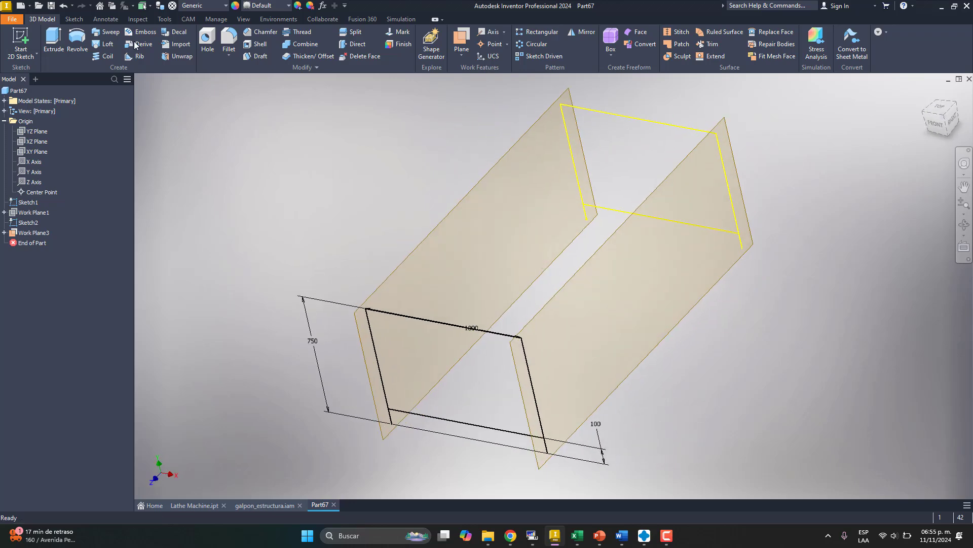
# Start a new 2D sketch on the side work plane through the leg away from the origin
pyautogui.click(16, 36)
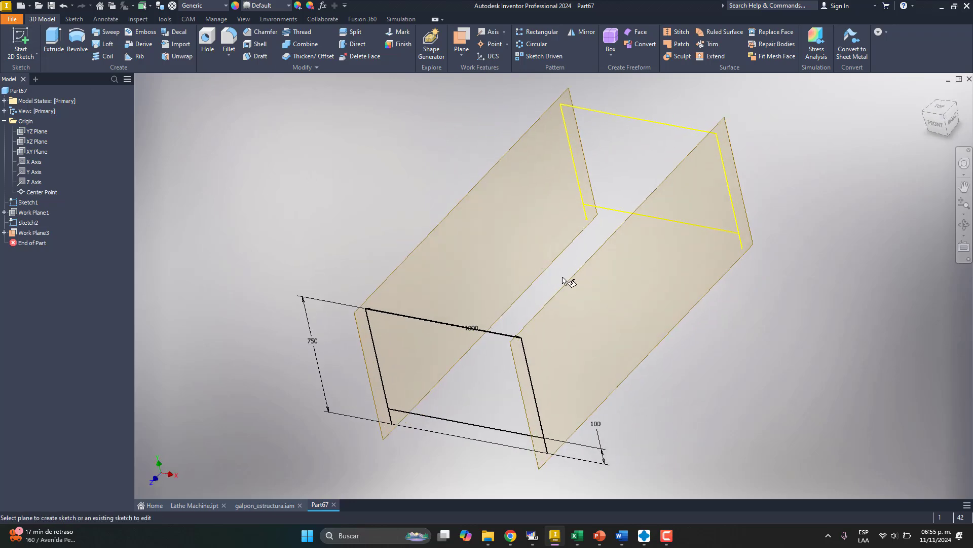
pyautogui.click(672, 339)
pyautogui.keyDown('shift'); pyautogui.moveTo(650, 219); pyautogui.dragTo(587, 258, button='middle'); pyautogui.keyUp('shift')
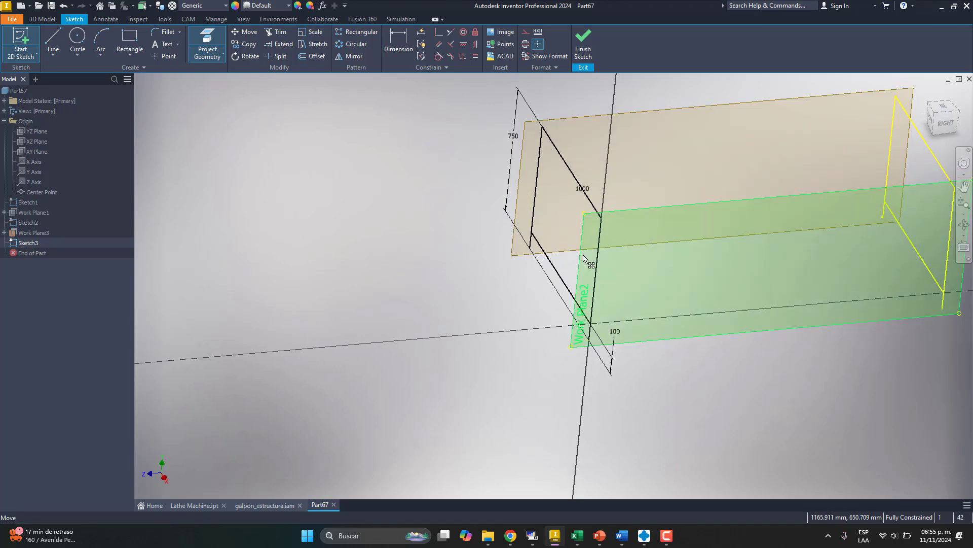
pyautogui.scroll(-3, 584, 256)
pyautogui.scroll(3, 817, 221)
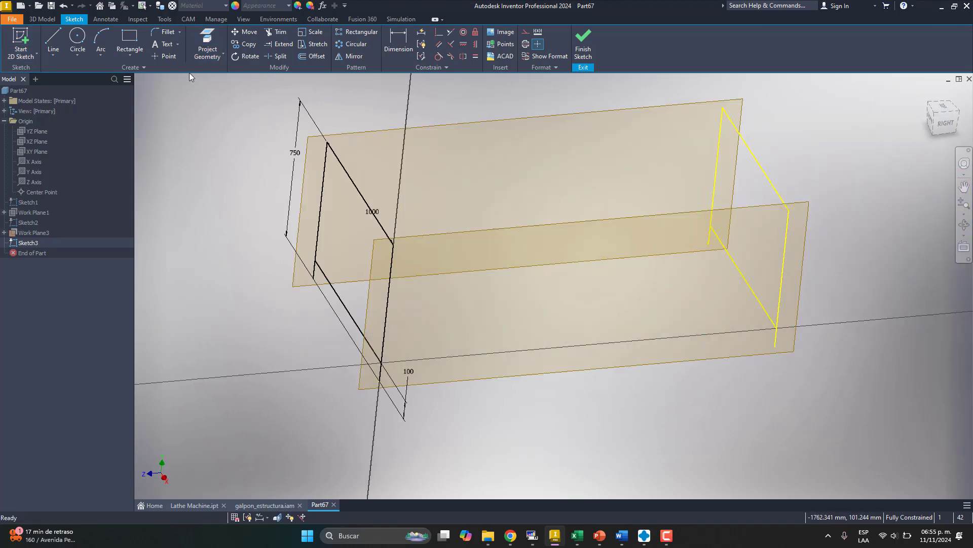
# Project the upper corners, crossbar joints and lower leg endpoints of both end frames into the side sketch
pyautogui.click(215, 35)
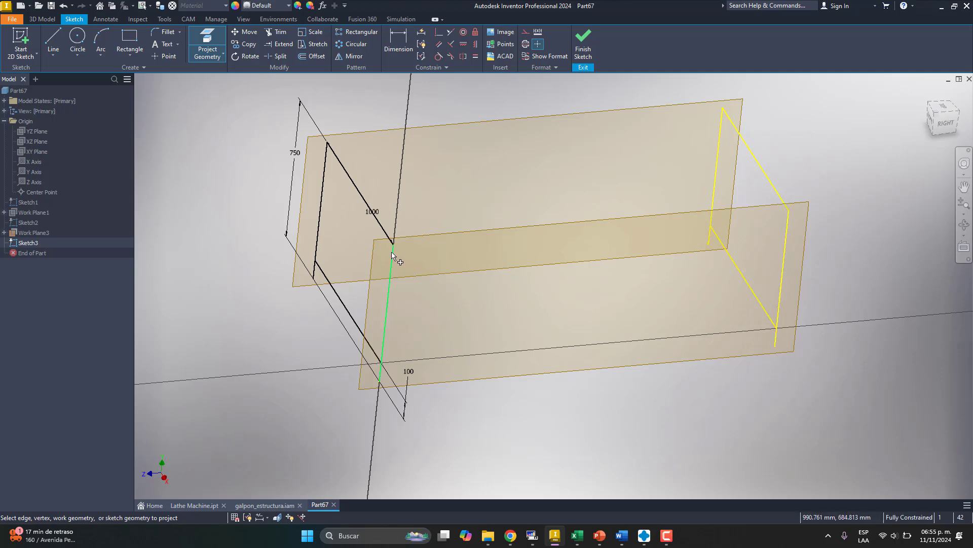
pyautogui.scroll(5, 378, 324)
pyautogui.scroll(2, 400, 216)
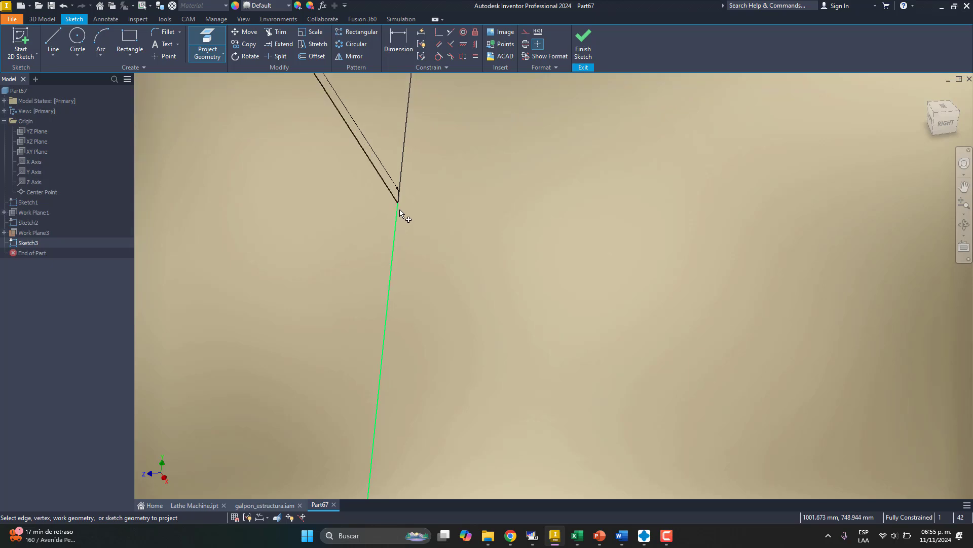
pyautogui.scroll(-6, 421, 256)
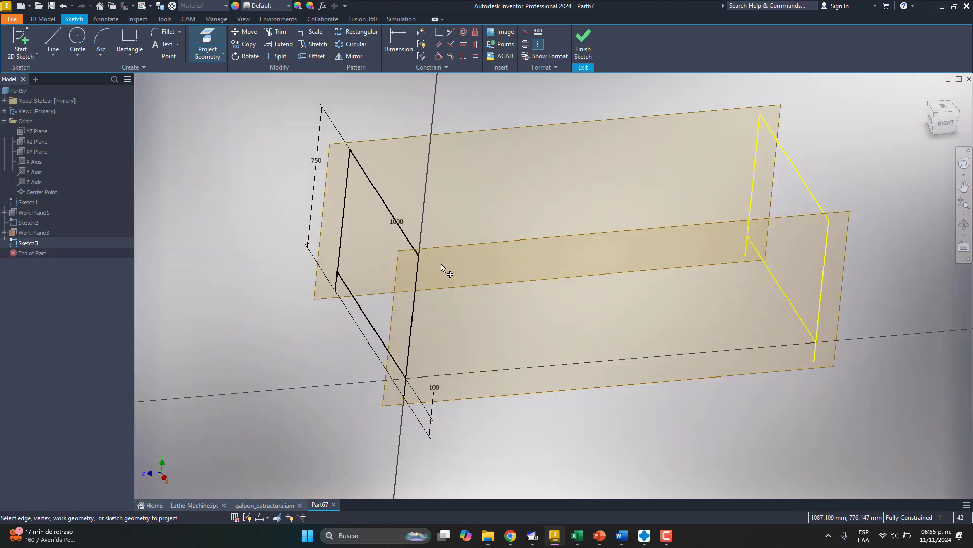
pyautogui.scroll(4, 843, 227)
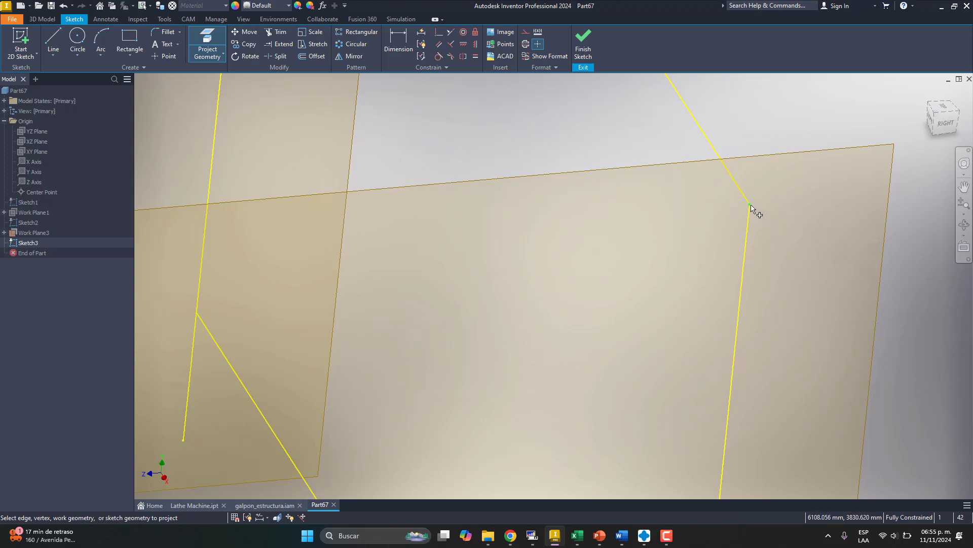
pyautogui.scroll(-3, 761, 211)
pyautogui.scroll(4, 745, 393)
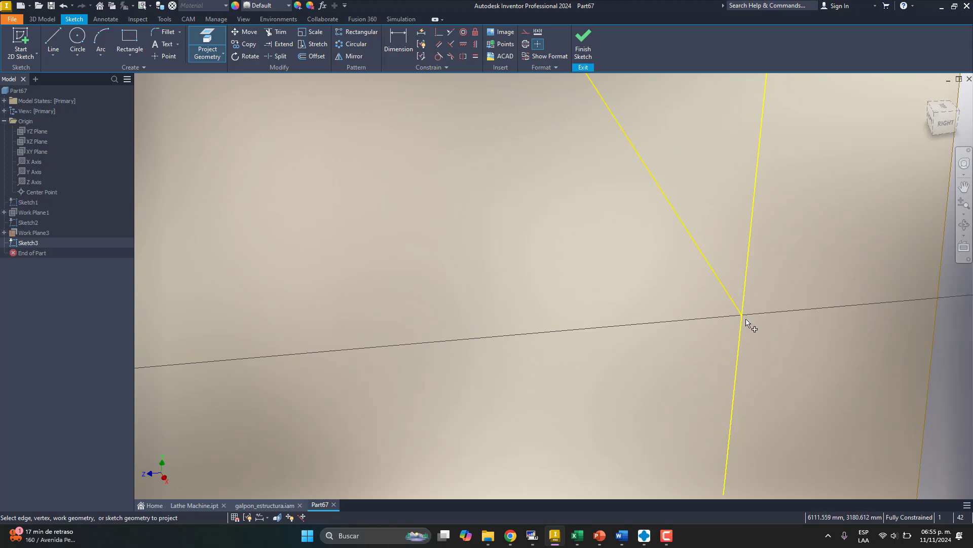
pyautogui.scroll(-5, 775, 316)
pyautogui.scroll(3, 518, 347)
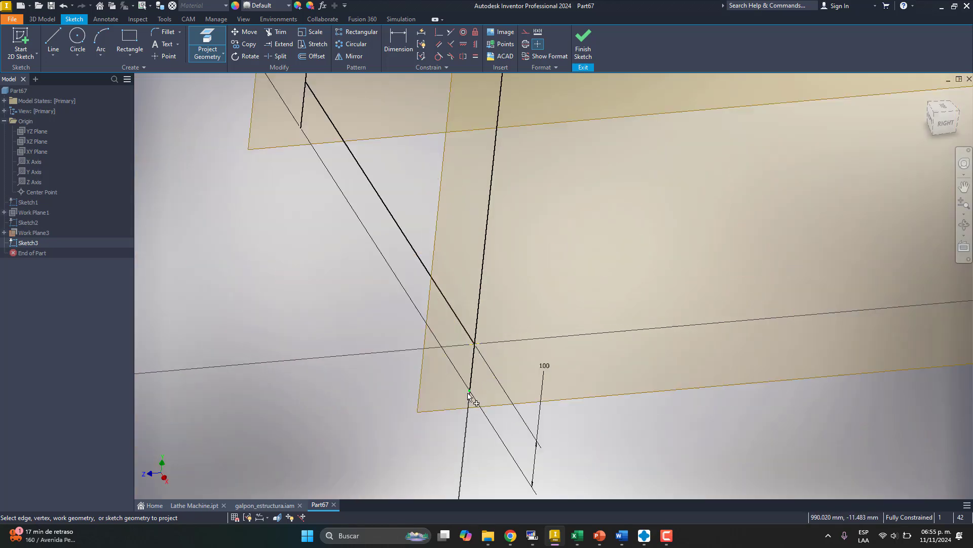
pyautogui.scroll(-2, 453, 349)
pyautogui.scroll(-3, 832, 363)
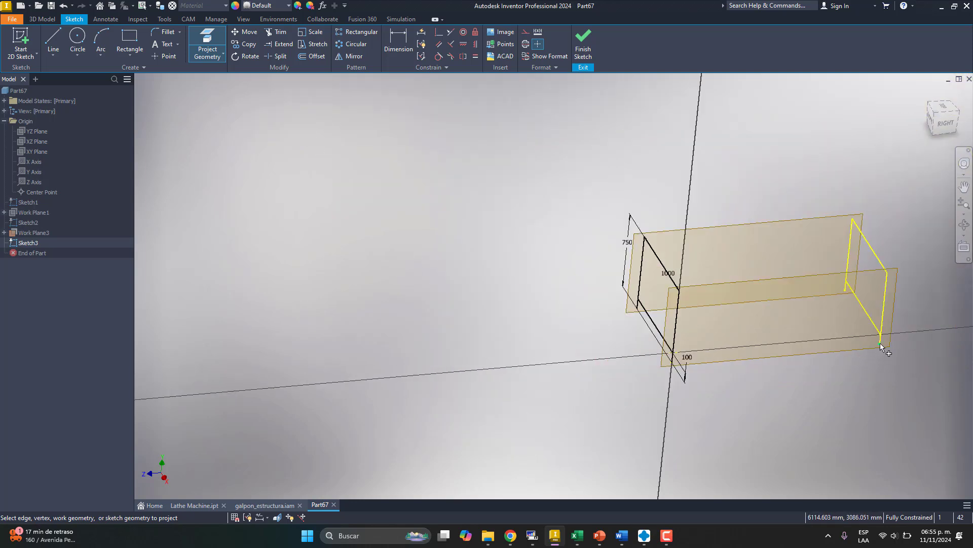
# Draw two horizontal lines joining the end frames, one between the upper corners and one between the crossbar joints
pyautogui.click(938, 125)
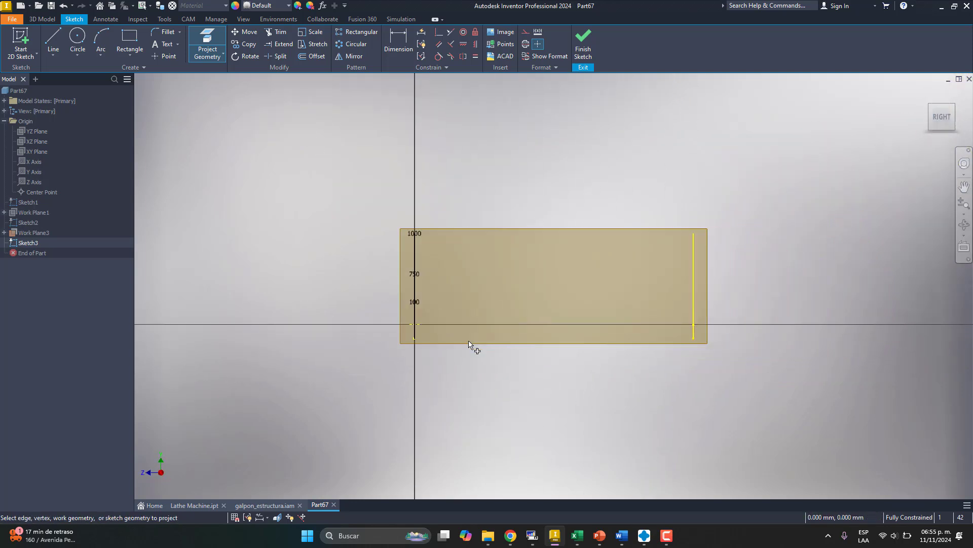
pyautogui.scroll(3, 455, 315)
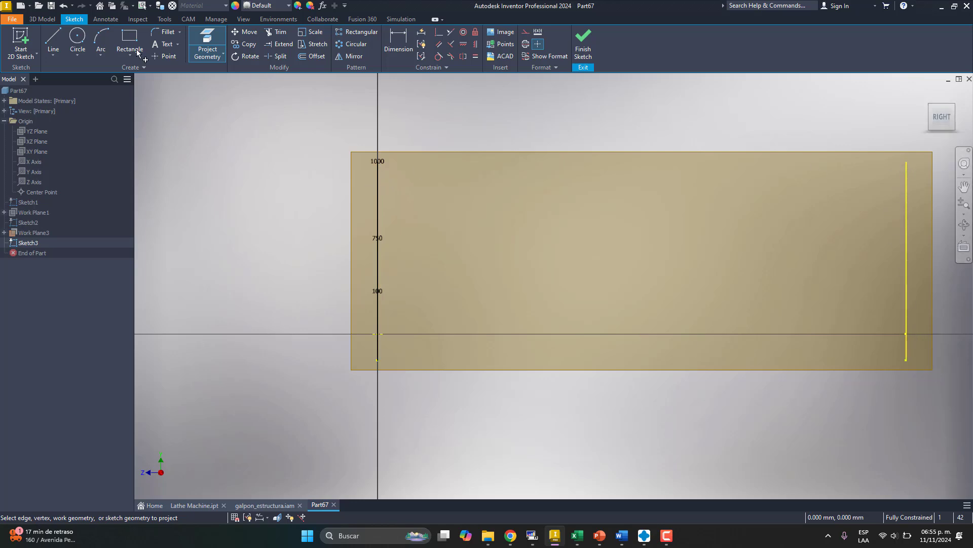
pyautogui.click(53, 41)
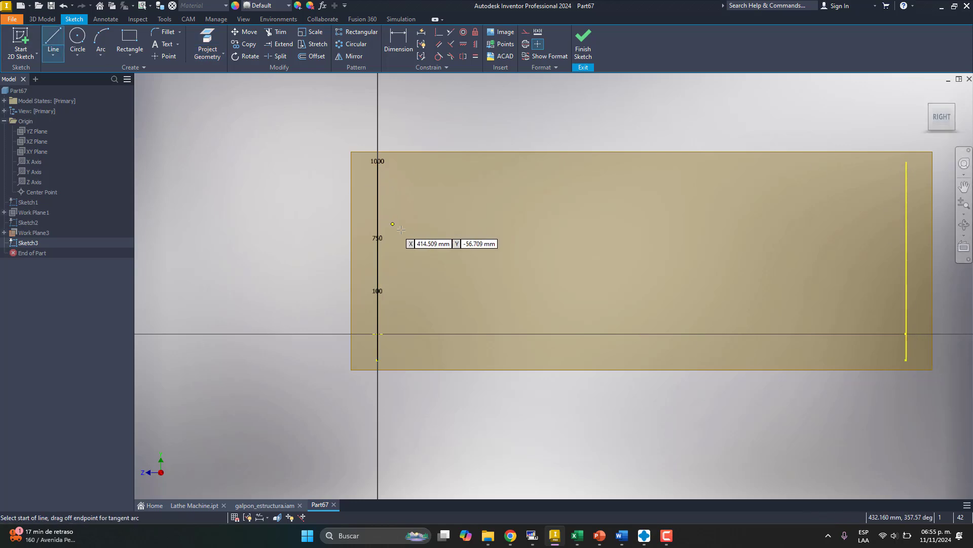
pyautogui.click(378, 162)
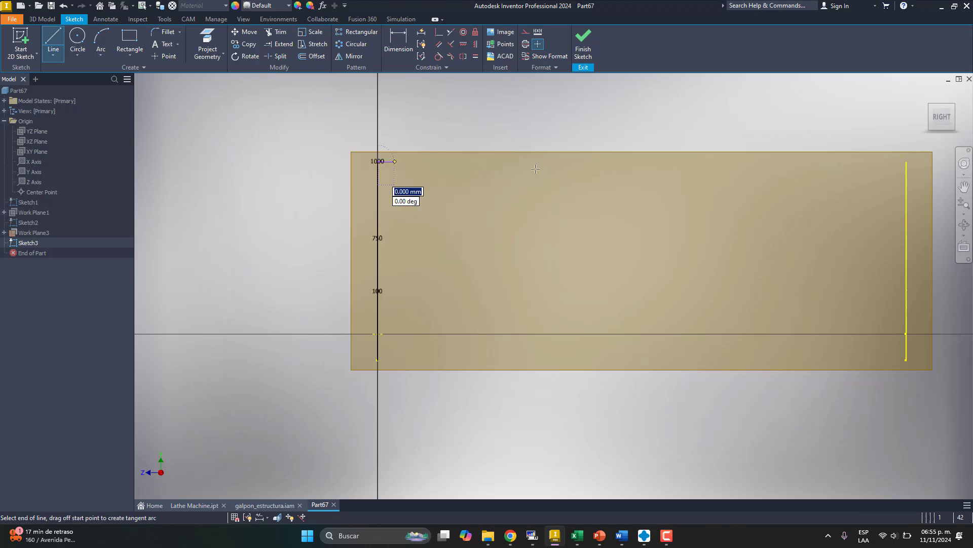
pyautogui.doubleClick(906, 163)
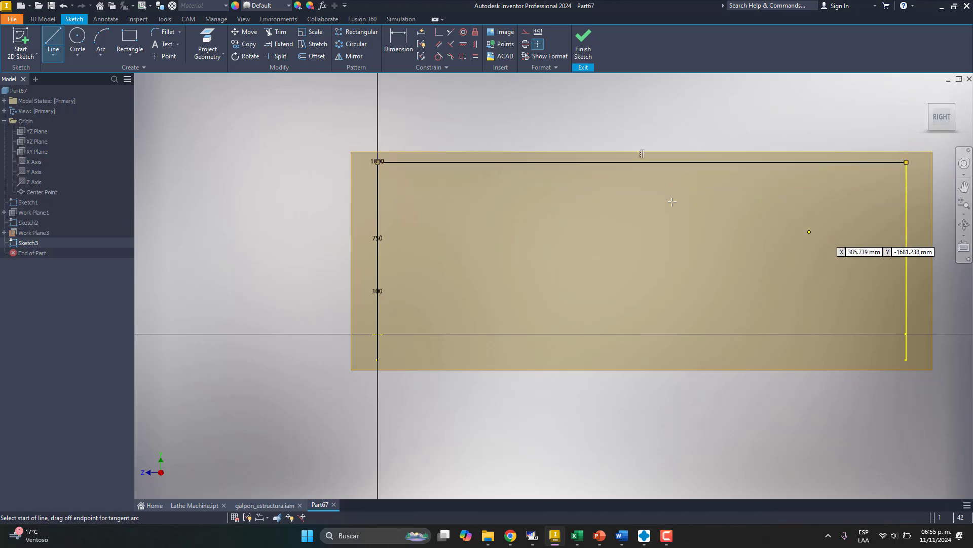
pyautogui.press('Escape')
pyautogui.click(54, 37)
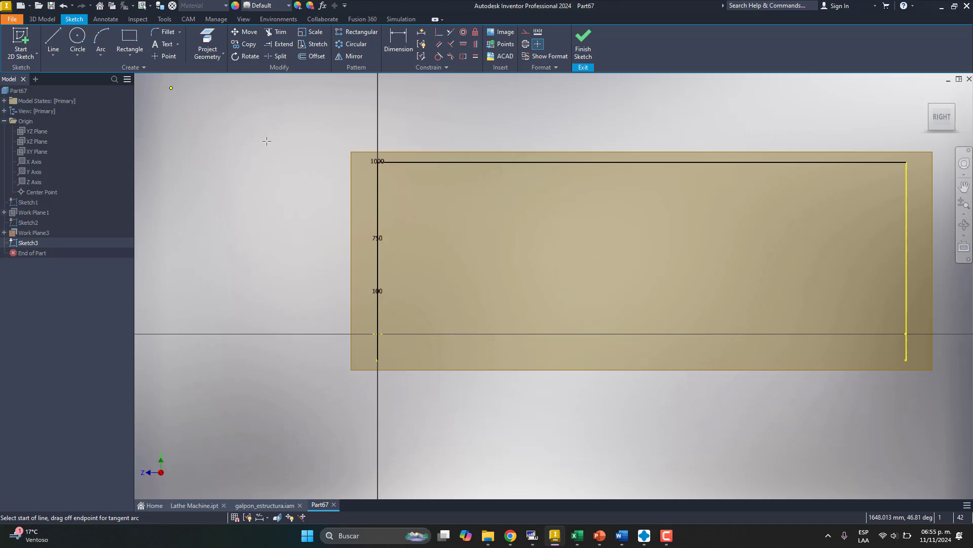
pyautogui.click(378, 333)
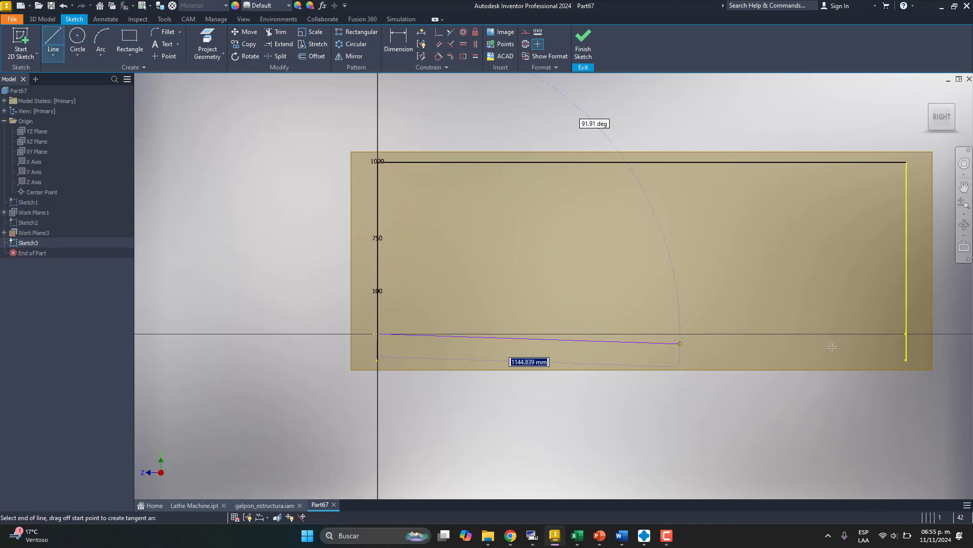
pyautogui.doubleClick(906, 334)
pyautogui.press('Escape')
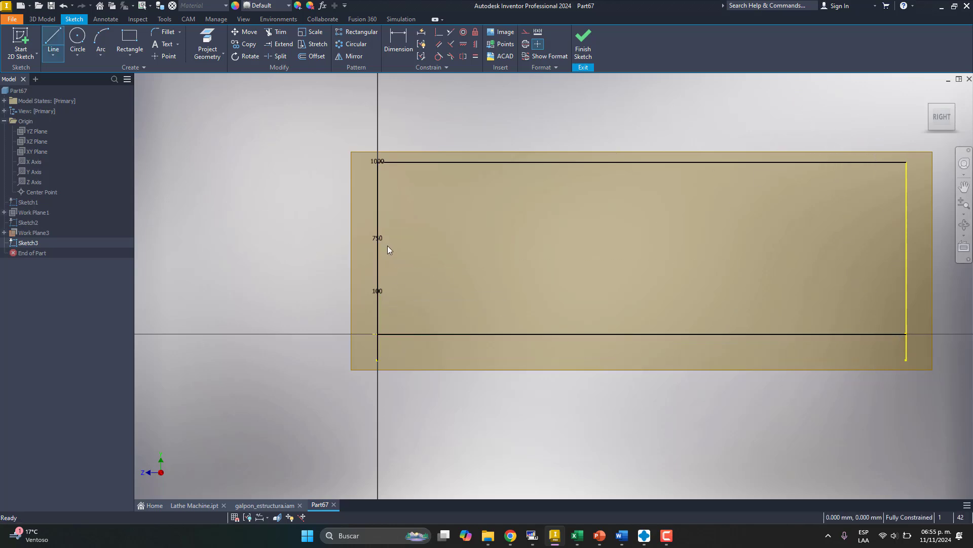
# Finish the side sketch and start a new 2D sketch on the work plane along the origin leg's side
pyautogui.moveTo(387, 245)
pyautogui.keyDown('shift'); pyautogui.mouseDown(button='middle')
pyautogui.moveTo(406, 254)
pyautogui.moveTo(415, 278)
pyautogui.mouseUp(button='middle'); pyautogui.keyUp('shift')
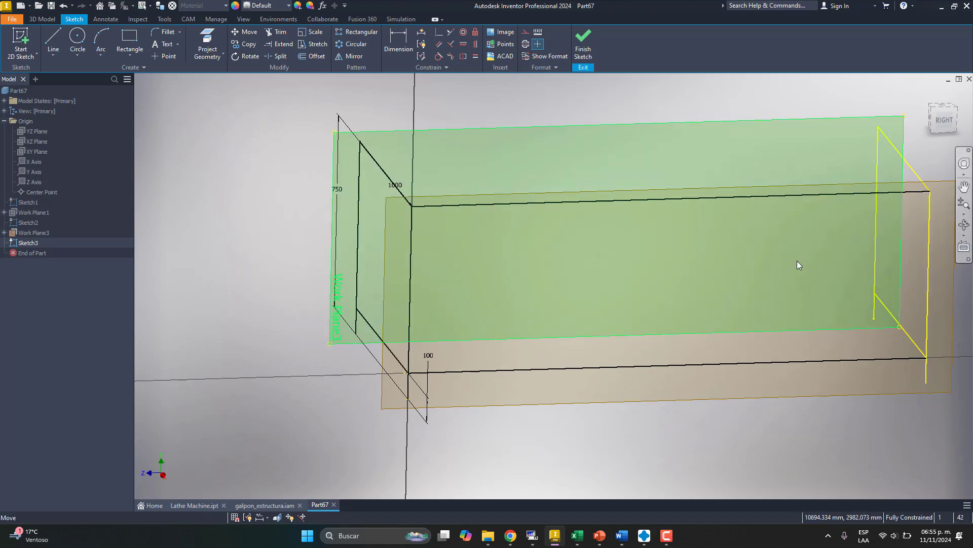
pyautogui.click(580, 48)
pyautogui.press('s')
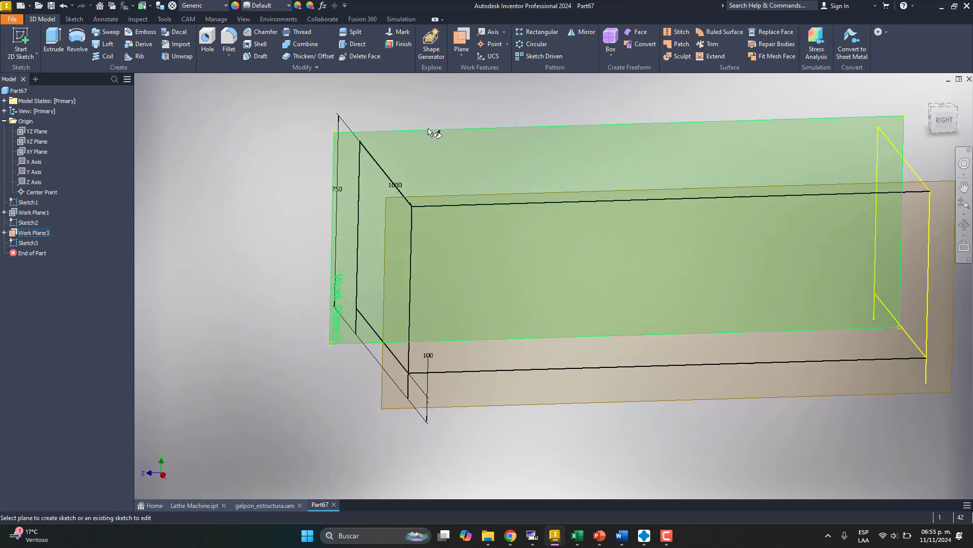
pyautogui.click(431, 133)
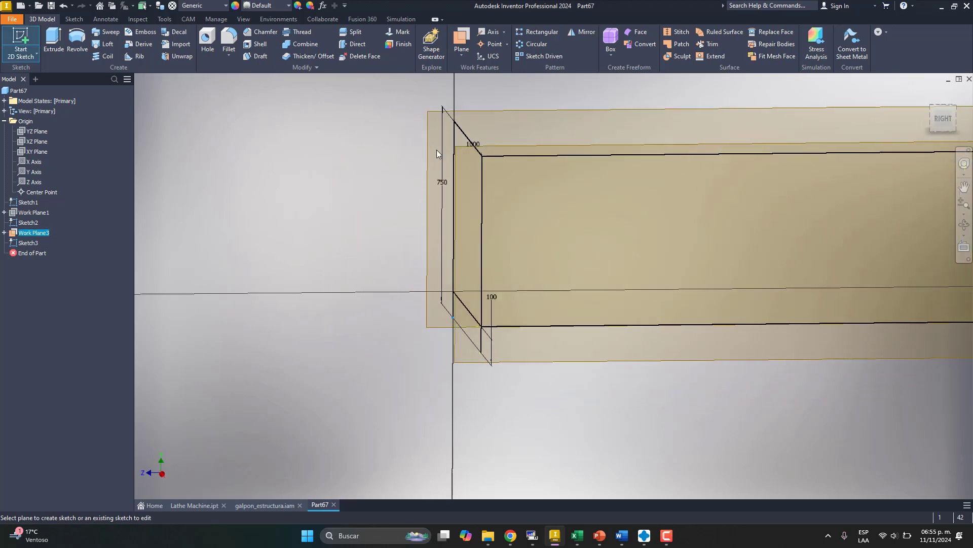
# Project the upper and lower longitudinal lines of the opposite side into the new sketch and finish it
pyautogui.keyDown('shift'); pyautogui.moveTo(449, 207); pyautogui.dragTo(482, 237, button='middle'); pyautogui.keyUp('shift')
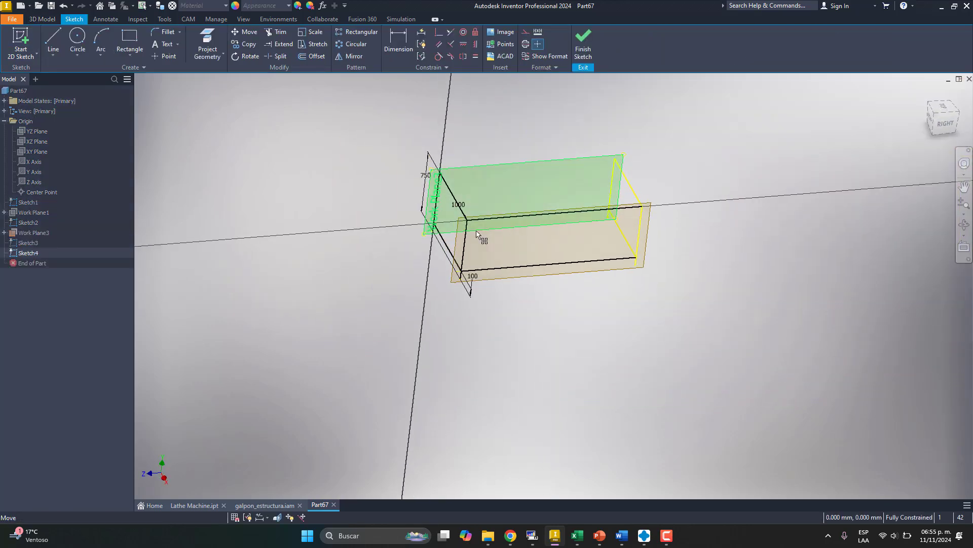
pyautogui.scroll(3, 485, 220)
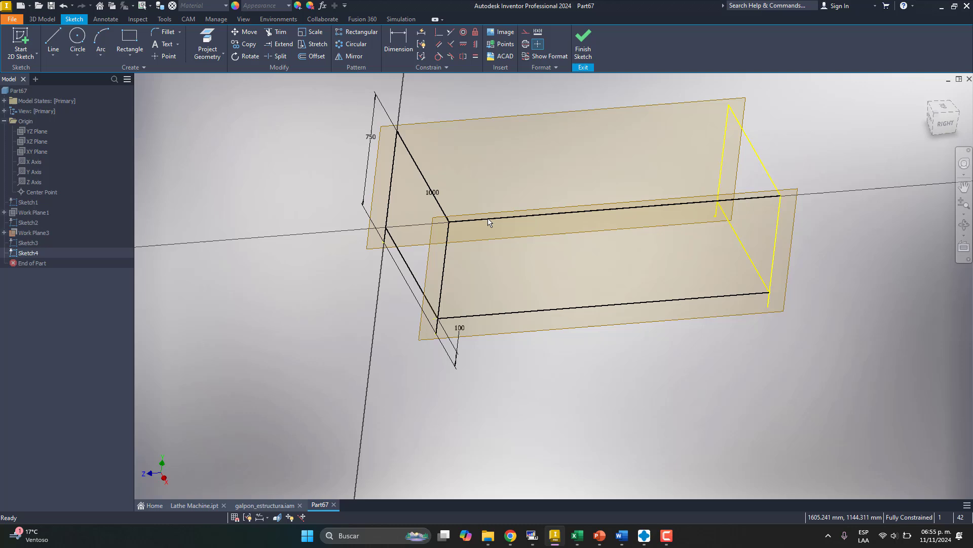
pyautogui.click(207, 43)
pyautogui.click(568, 213)
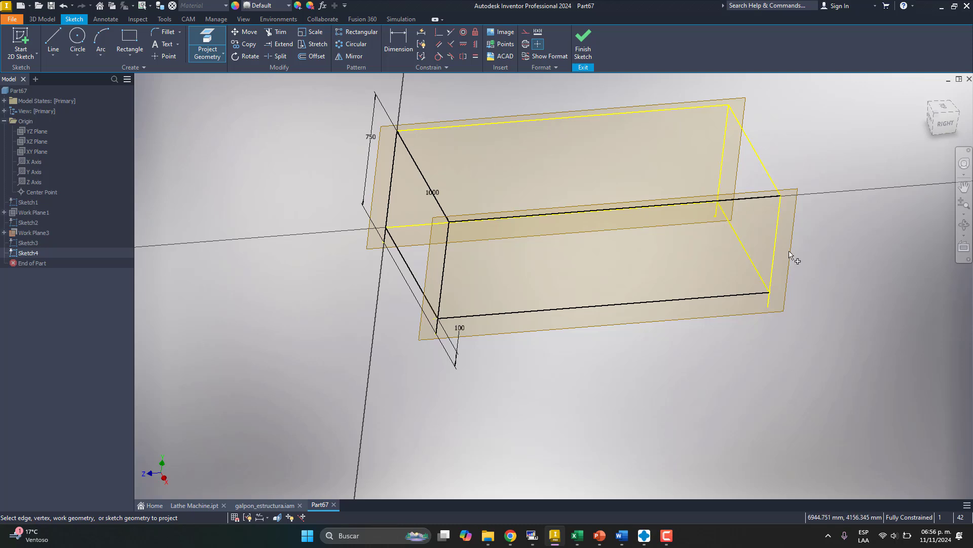
pyautogui.click(583, 43)
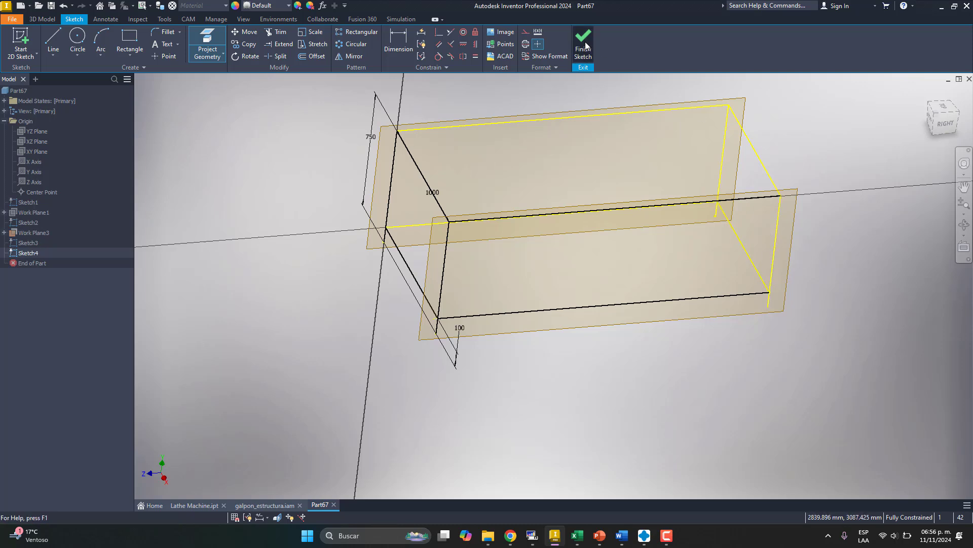
# Hide both side work planes
pyautogui.rightClick(576, 108)
pyautogui.click(607, 186)
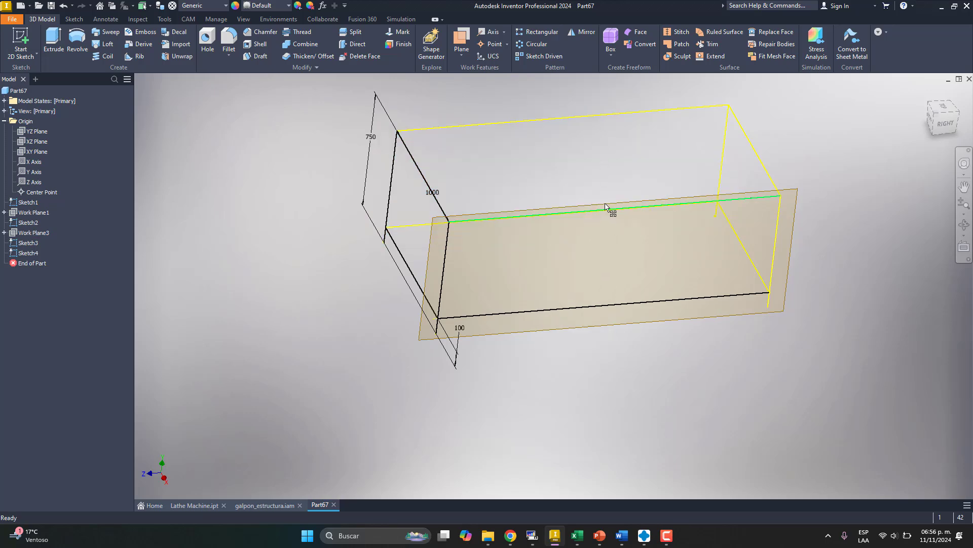
pyautogui.rightClick(607, 205)
pyautogui.click(630, 216)
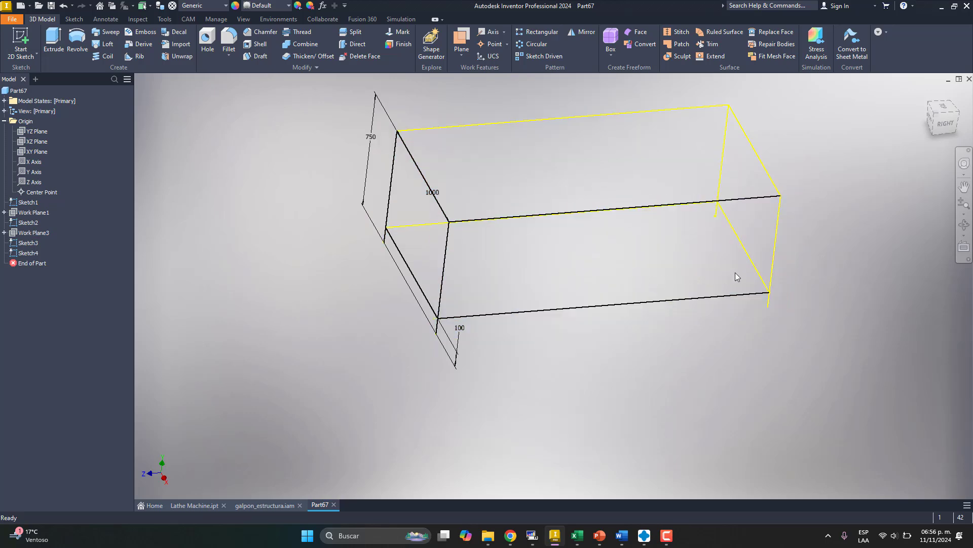
# Examine the complete frame skeleton from several directions
pyautogui.keyDown('shift'); pyautogui.moveTo(735, 274); pyautogui.dragTo(536, 242, button='middle'); pyautogui.keyUp('shift')
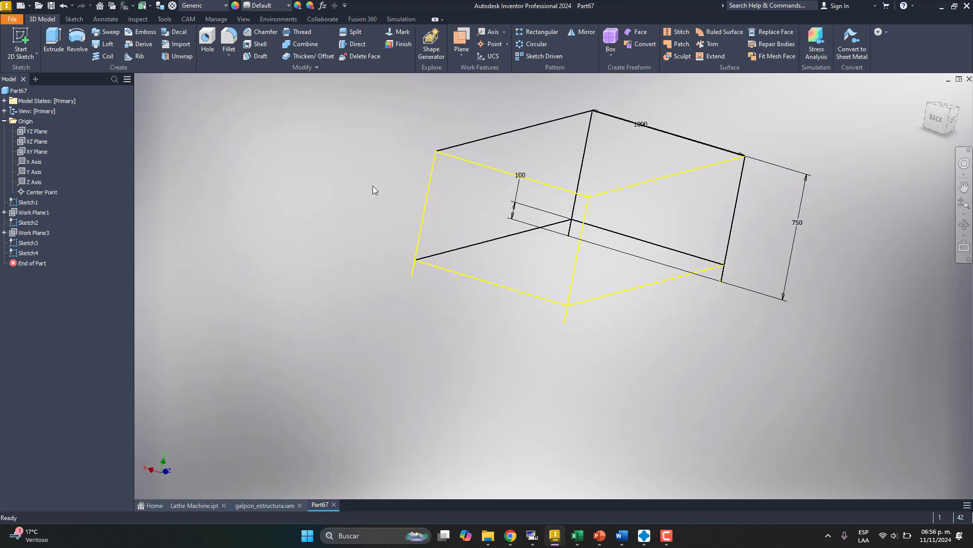
pyautogui.scroll(-4, 434, 234)
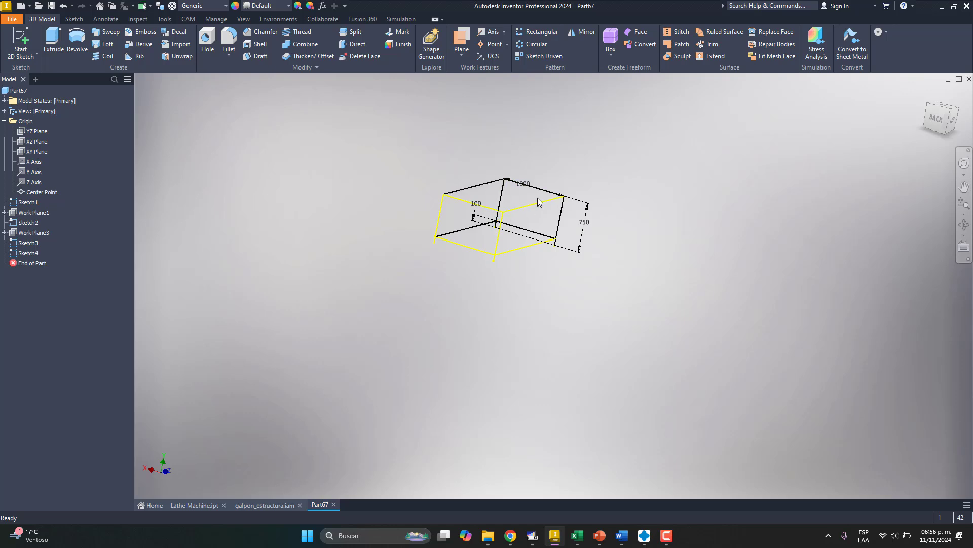
pyautogui.scroll(3, 537, 200)
pyautogui.keyDown('shift'); pyautogui.moveTo(545, 203); pyautogui.dragTo(687, 145, button='middle'); pyautogui.keyUp('shift')
pyautogui.click(926, 94)
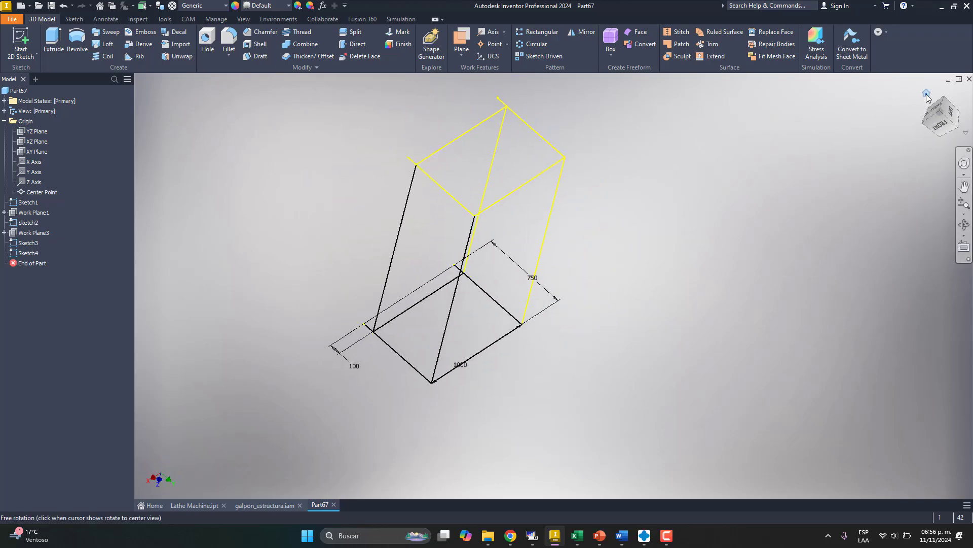
pyautogui.keyDown('shift'); pyautogui.moveTo(583, 295); pyautogui.dragTo(507, 310, button='middle'); pyautogui.keyUp('shift')
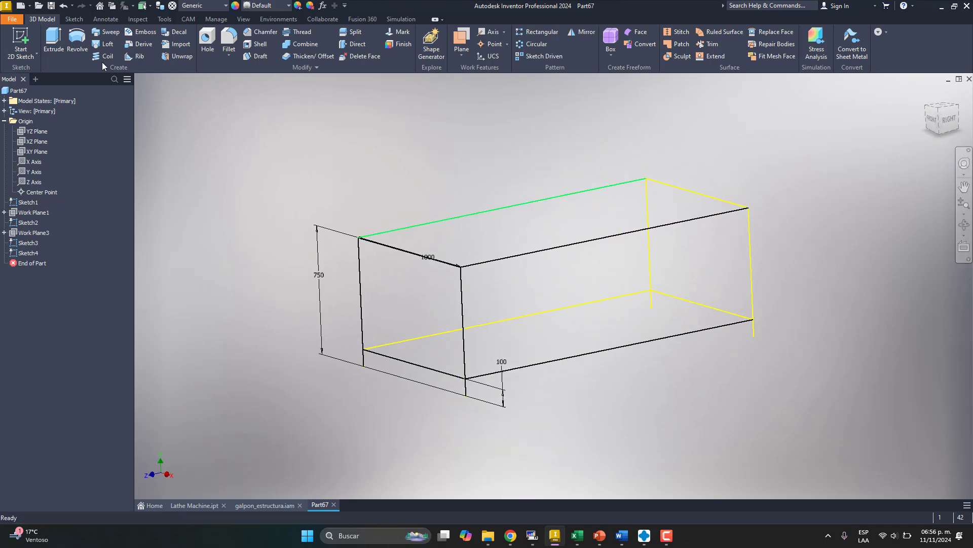
# Save the part as alambre_meson.ipt in the Proyectos de diseño Inacap folder, replacing the existing file
pyautogui.click(12, 19)
pyautogui.moveTo(51, 160)
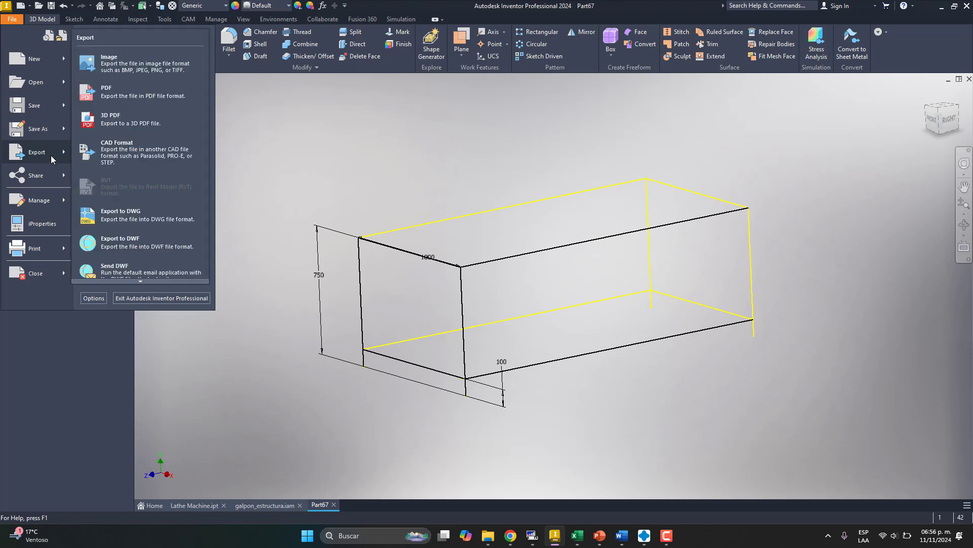
pyautogui.click(55, 129)
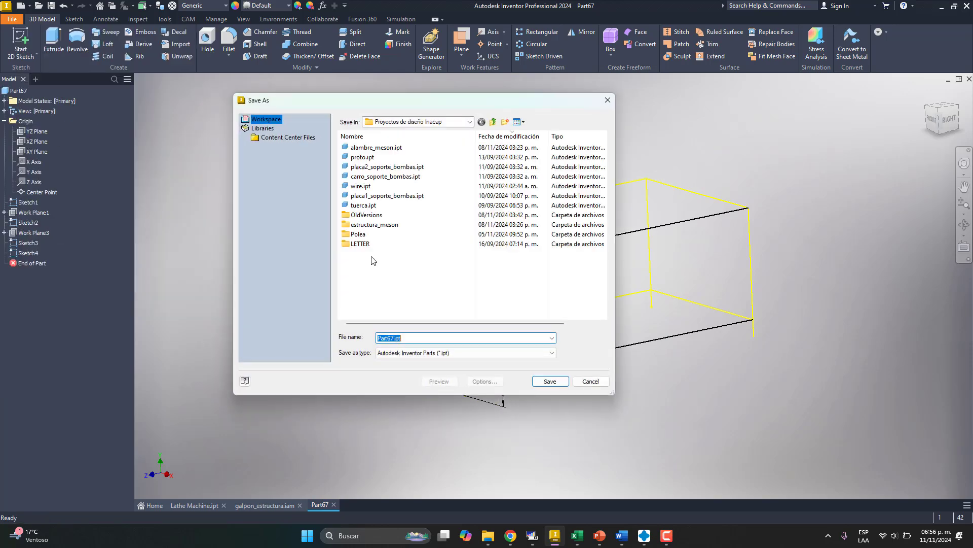
pyautogui.click(388, 157)
pyautogui.doubleClick(390, 149)
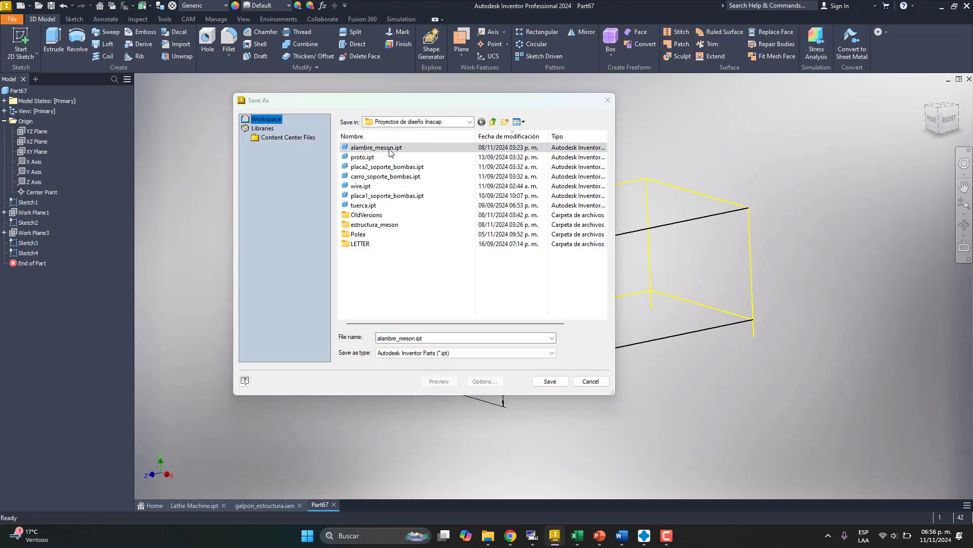
pyautogui.click(508, 267)
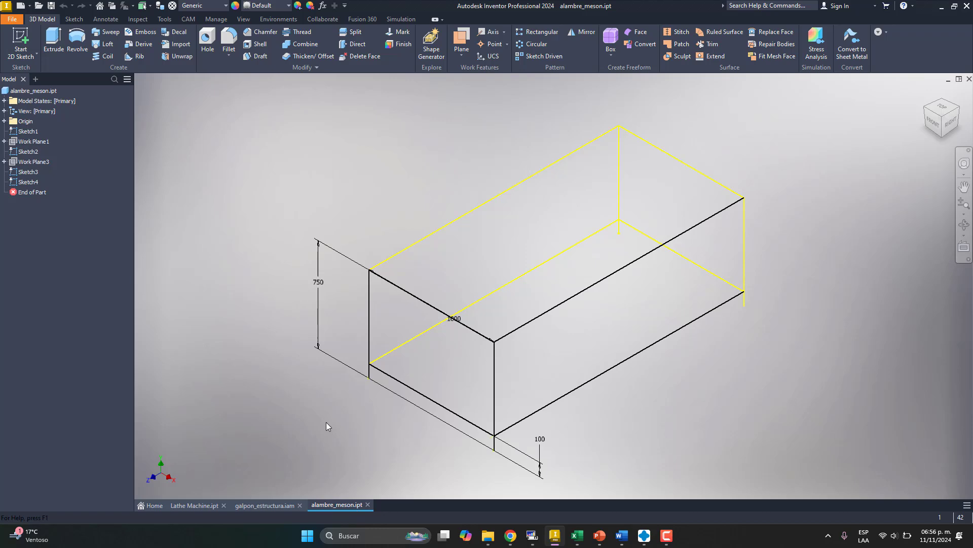
# Create a new assembly from the metric Standard (mm).iam template
pyautogui.click(19, 7)
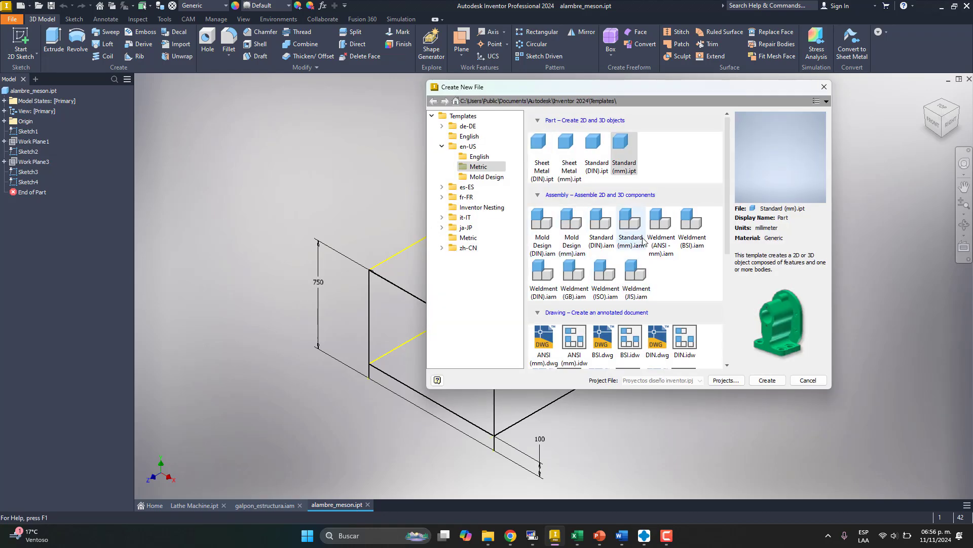
pyautogui.click(640, 242)
pyautogui.click(767, 380)
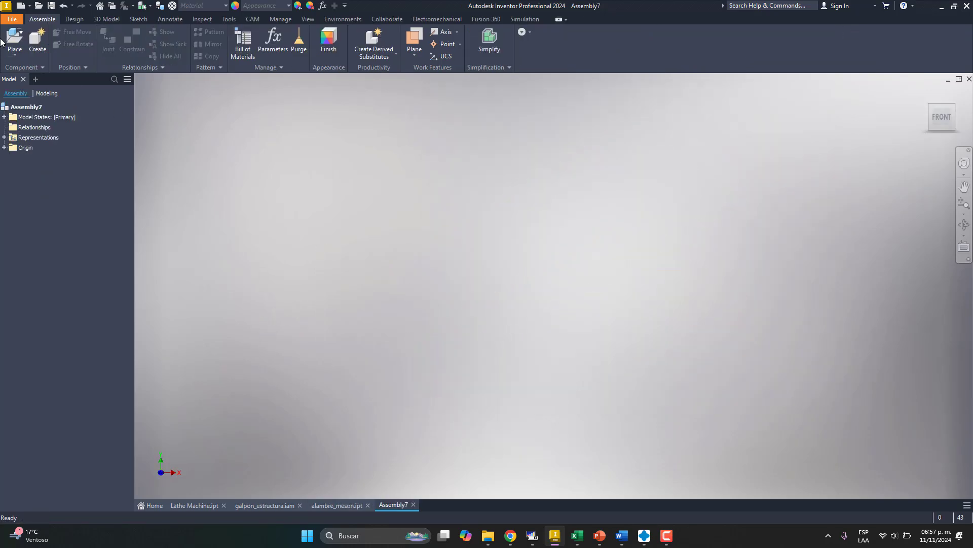
# Place one instance of alambre_meson.ipt in the assembly and finish placing
pyautogui.click(13, 41)
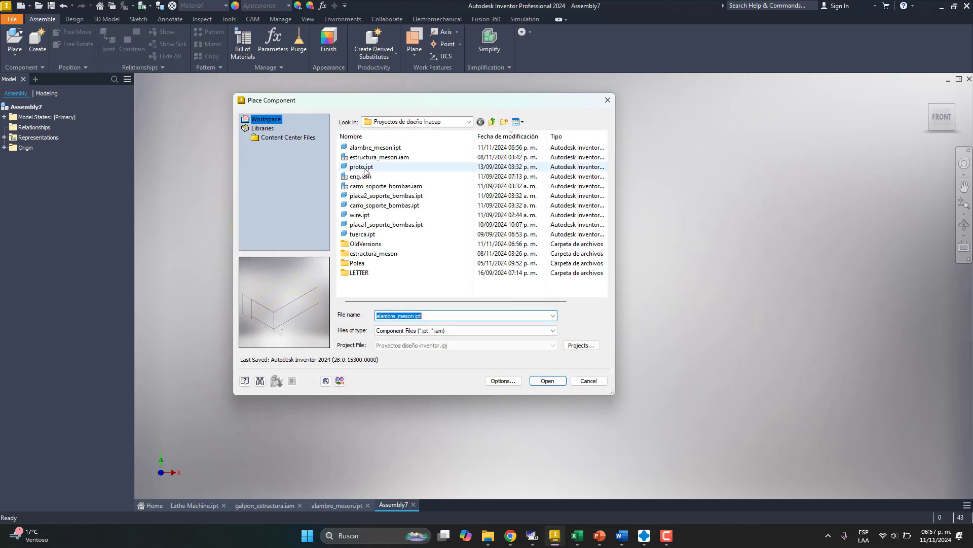
pyautogui.click(533, 381)
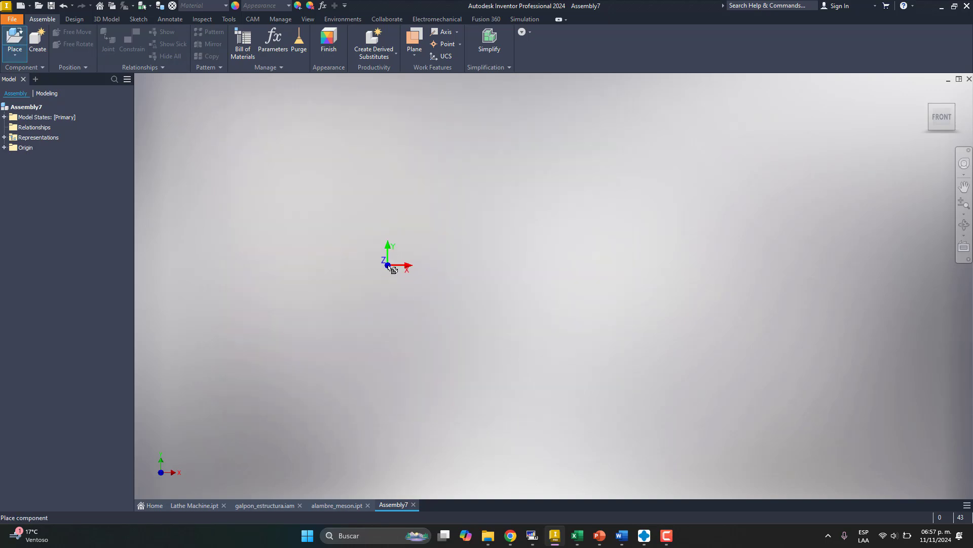
pyautogui.click(527, 279)
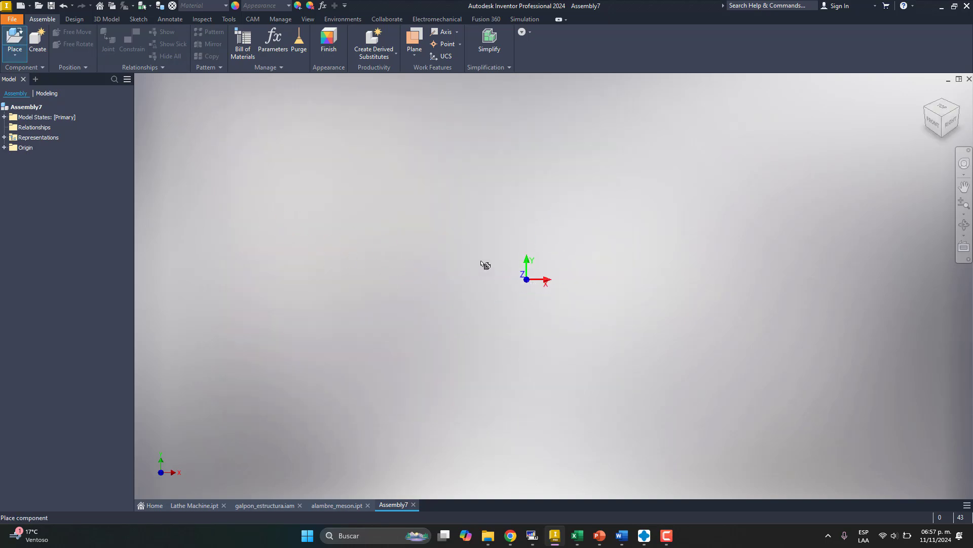
pyautogui.scroll(-5, 476, 294)
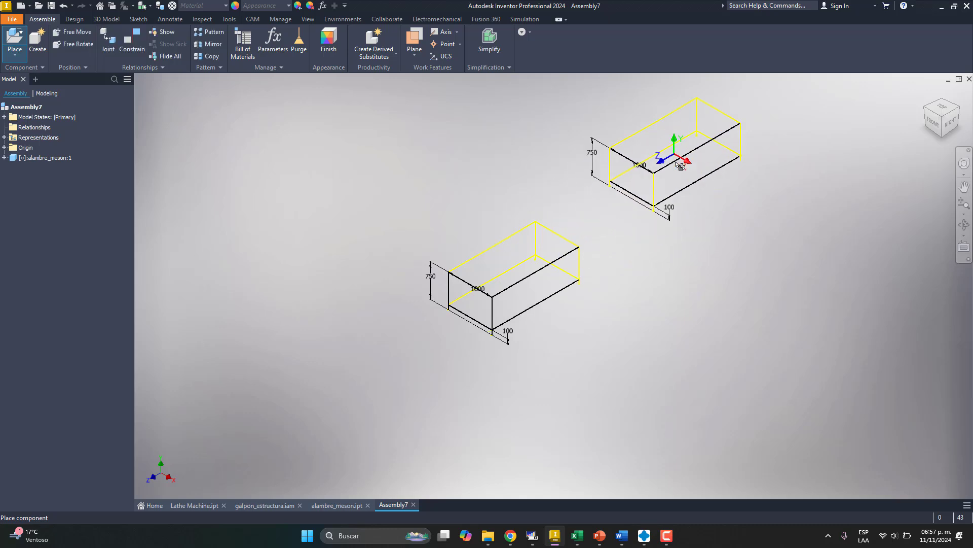
pyautogui.press('Escape')
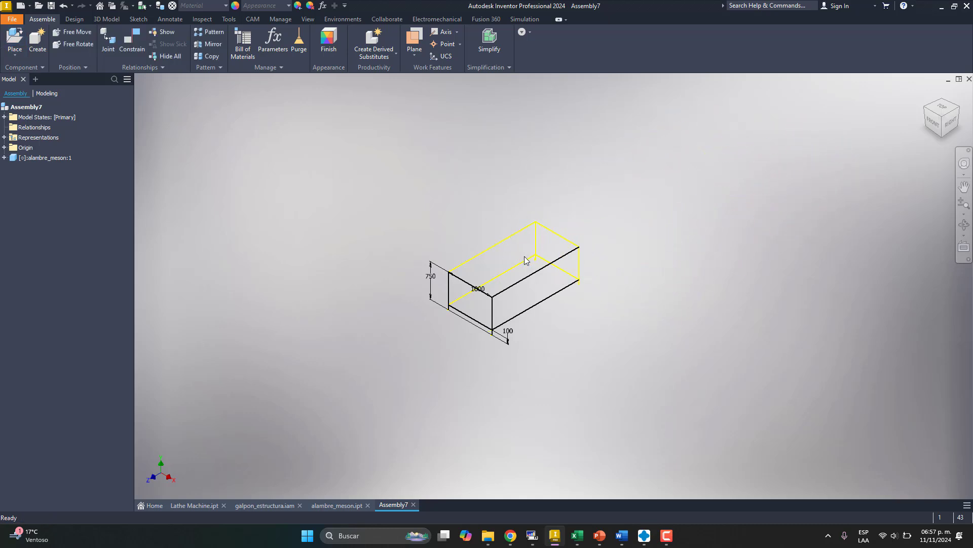
pyautogui.scroll(2, 524, 260)
pyautogui.scroll(3, 478, 284)
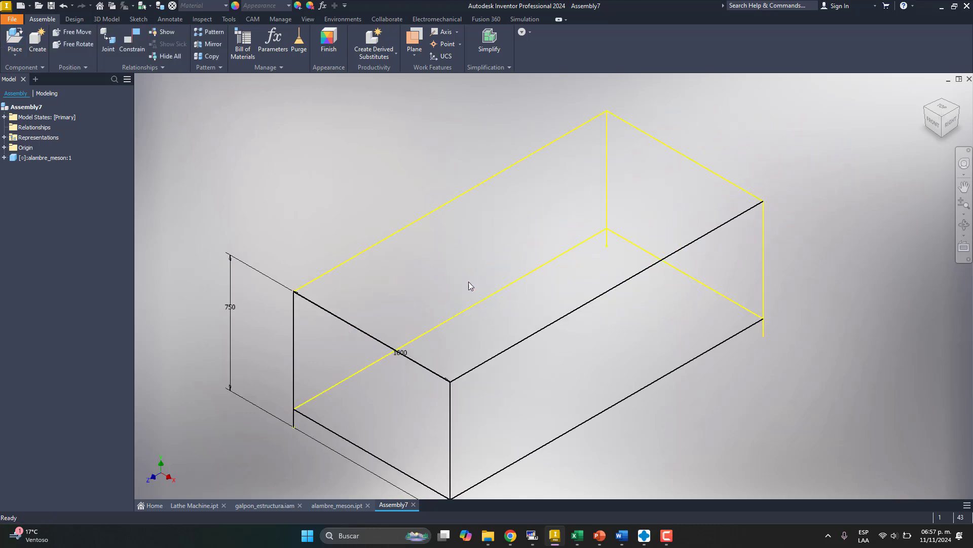
# Start inserting frame members and save the assembly as estructura_meson.iam in the Proyectos de diseño Inacap folder, replacing the existing file
pyautogui.click(77, 20)
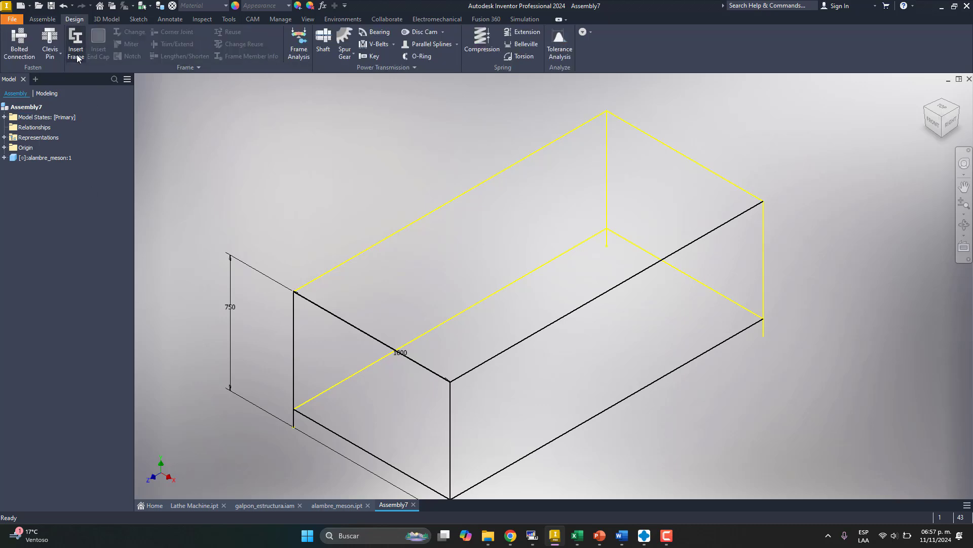
pyautogui.click(77, 57)
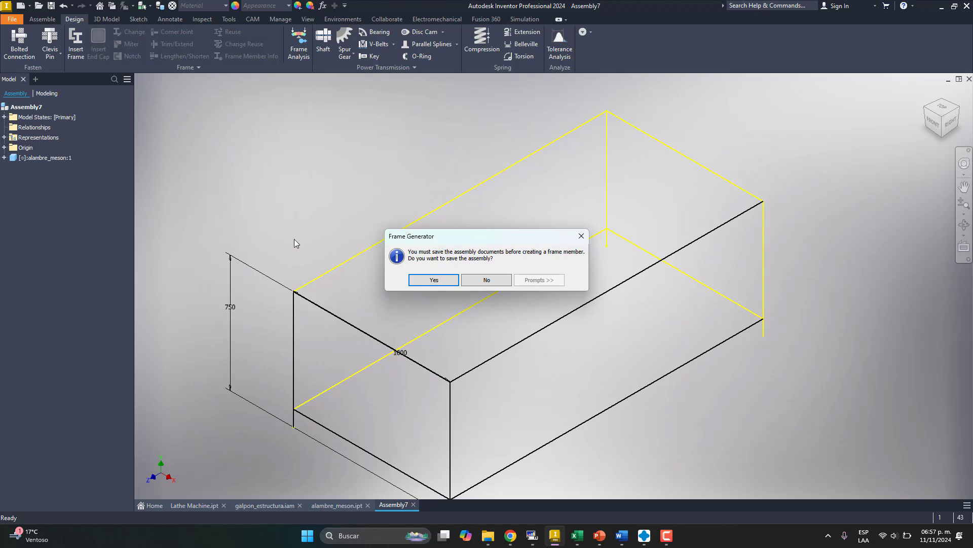
pyautogui.click(417, 281)
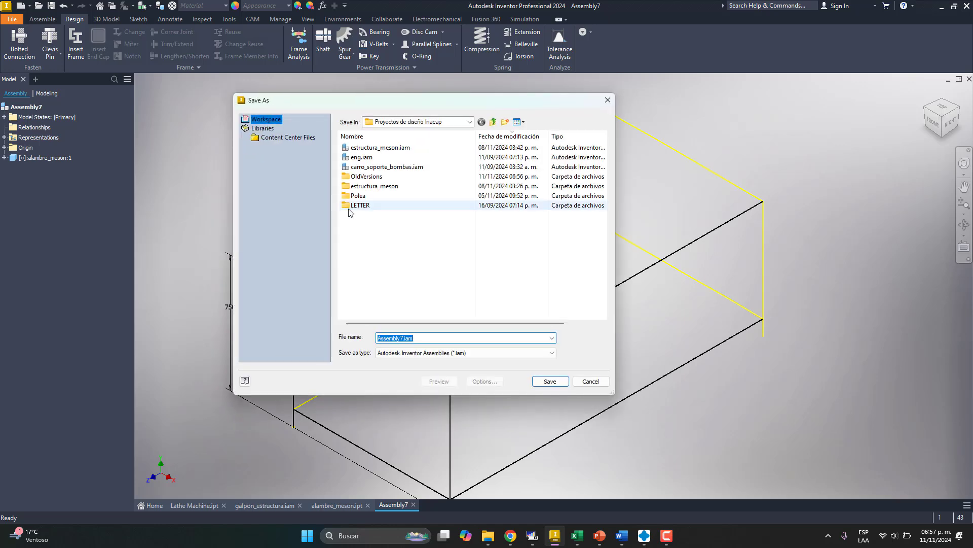
pyautogui.click(378, 150)
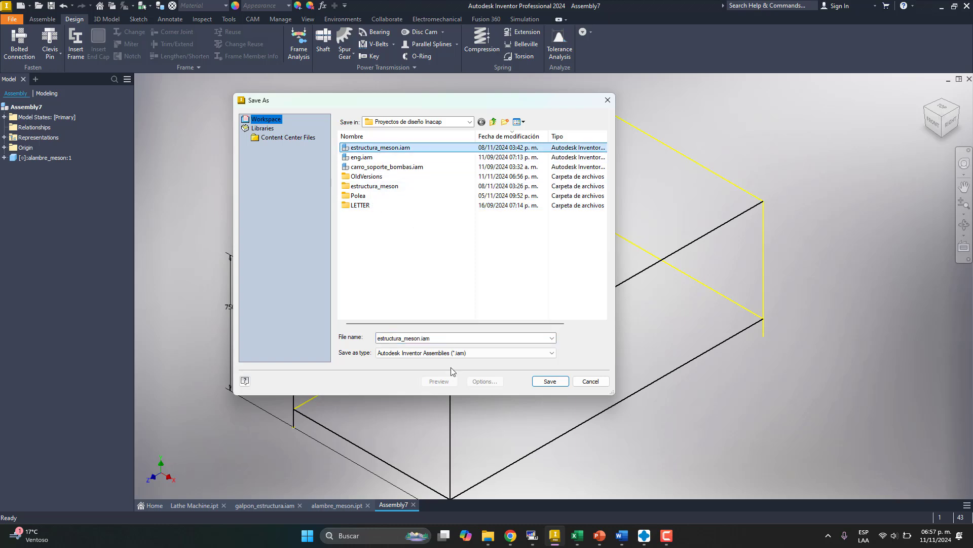
pyautogui.click(549, 382)
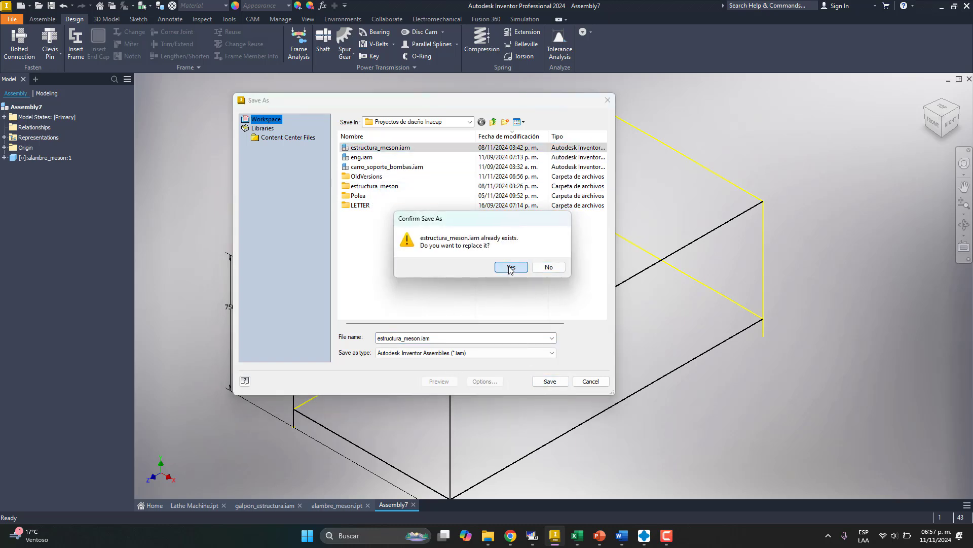
pyautogui.click(550, 266)
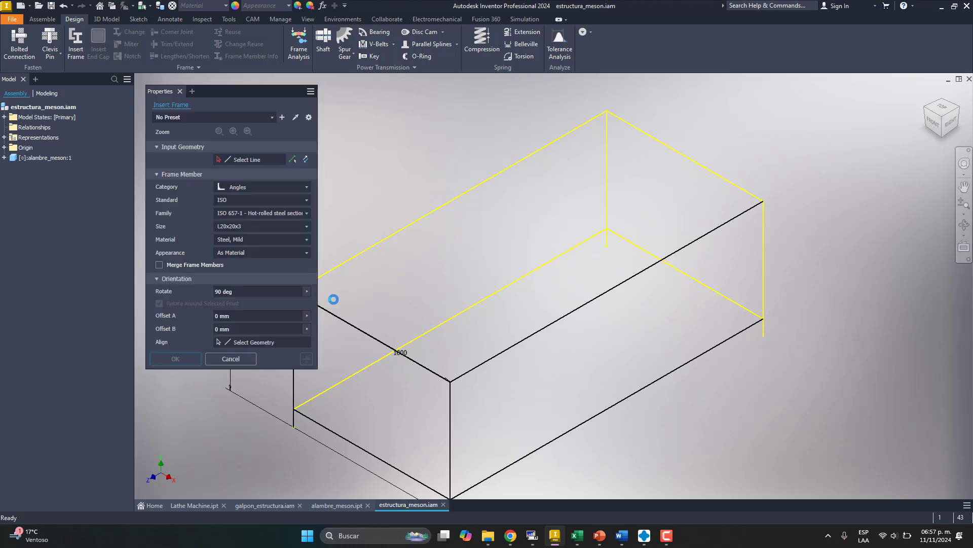
# Float the Insert Frame properties beside the skeleton so that its lines stay accessible
pyautogui.moveTo(243, 96); pyautogui.dragTo(124, 152)
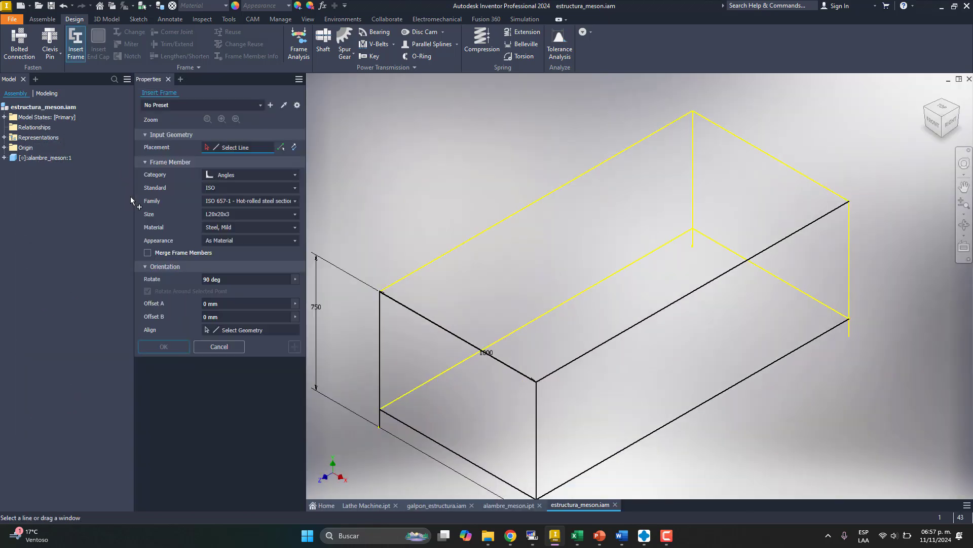
pyautogui.moveTo(224, 84); pyautogui.dragTo(792, 133)
pyautogui.scroll(6, 406, 217)
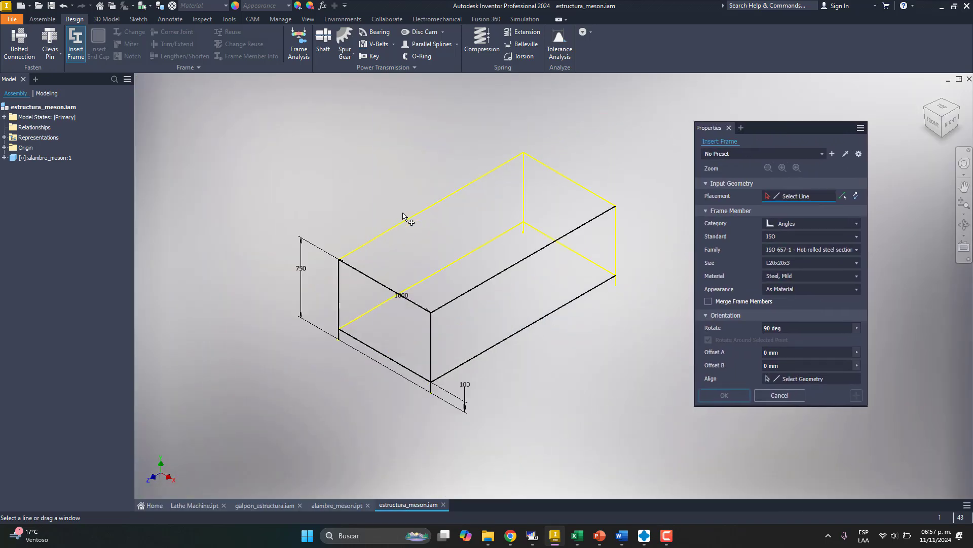
pyautogui.scroll(-7, 603, 208)
pyautogui.scroll(3, 603, 211)
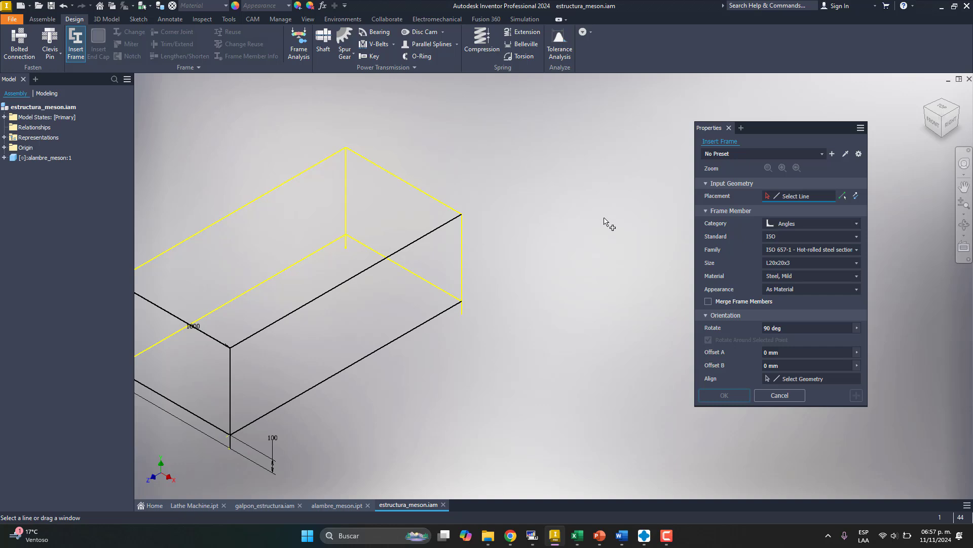
pyautogui.scroll(2, 588, 203)
pyautogui.scroll(-4, 339, 314)
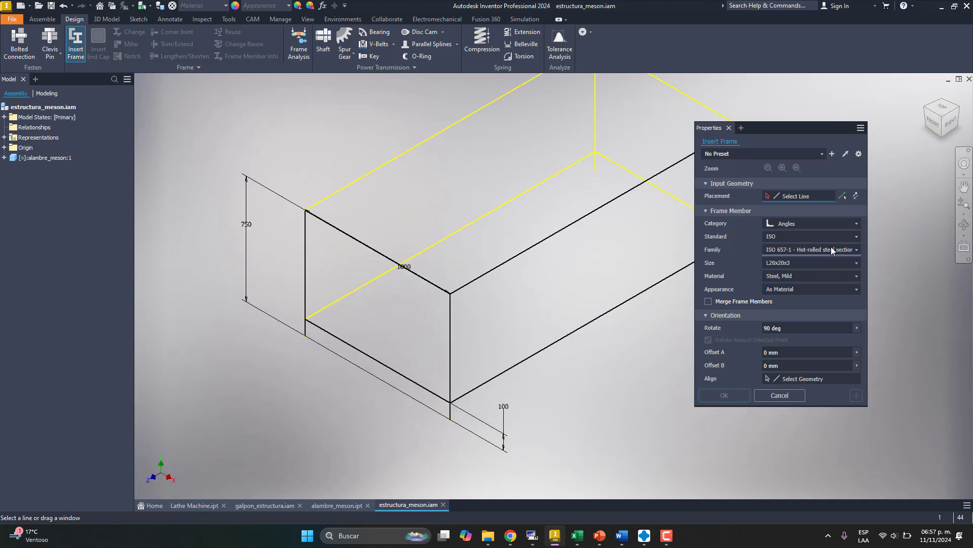
# Set the frame member to Square/Rectangular Tubes, ISO standard, family ISO 10799-2 (Square)
pyautogui.click(832, 224)
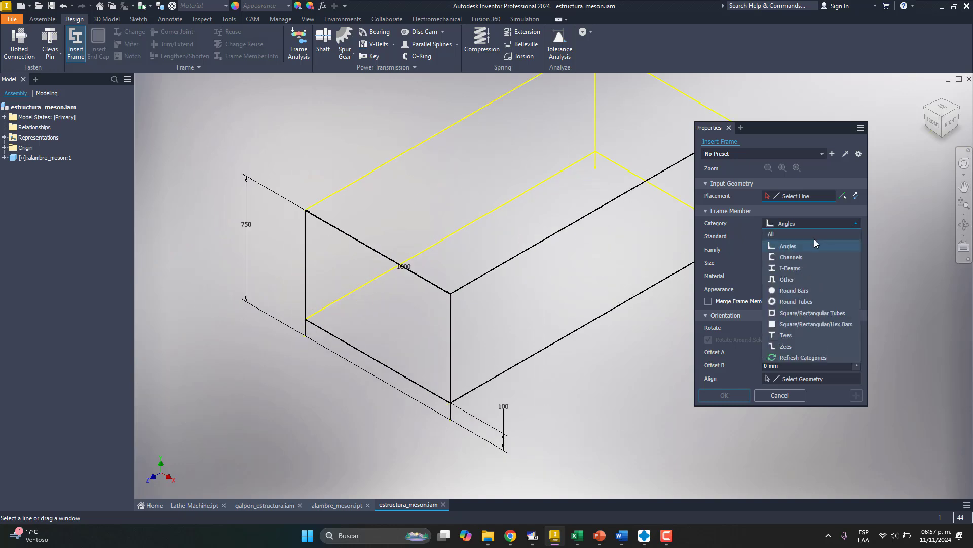
pyautogui.click(797, 313)
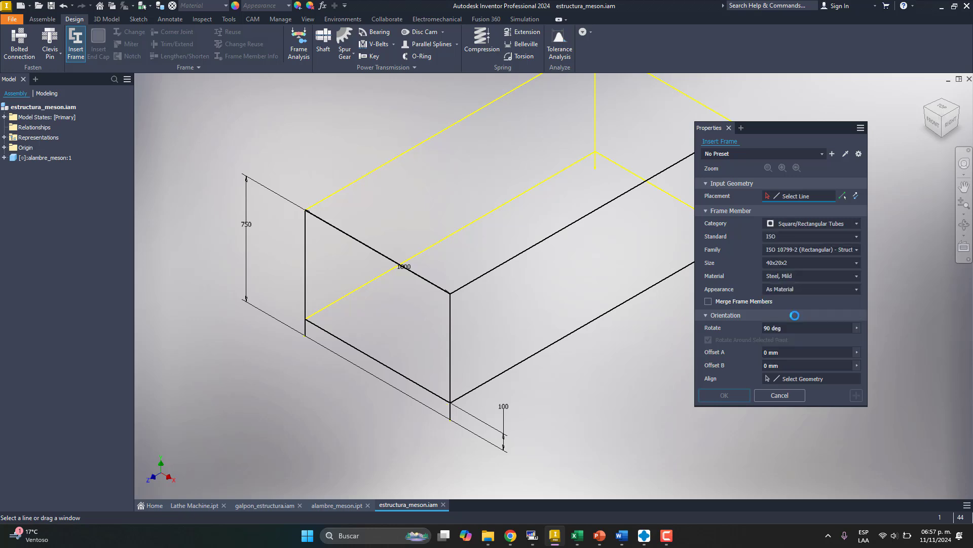
pyautogui.click(811, 236)
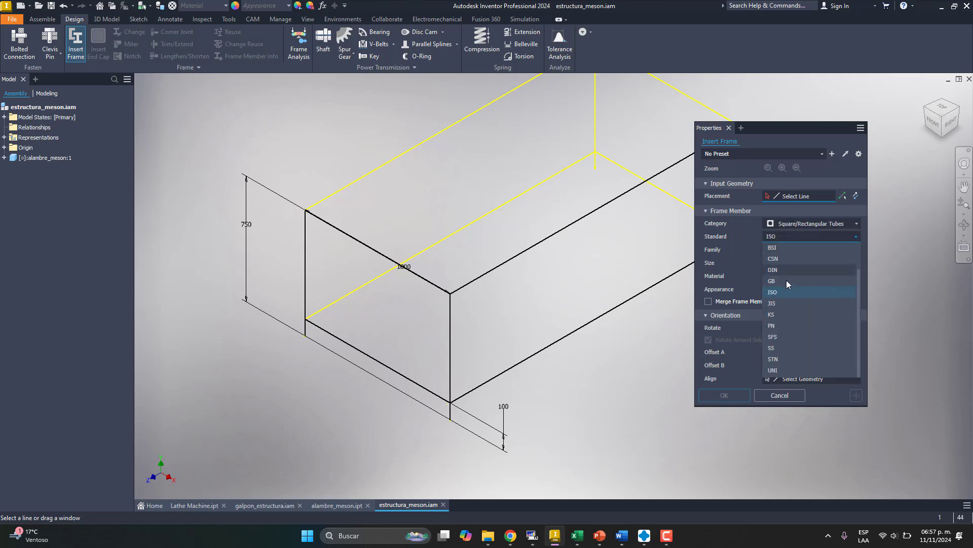
pyautogui.click(796, 251)
pyautogui.click(804, 251)
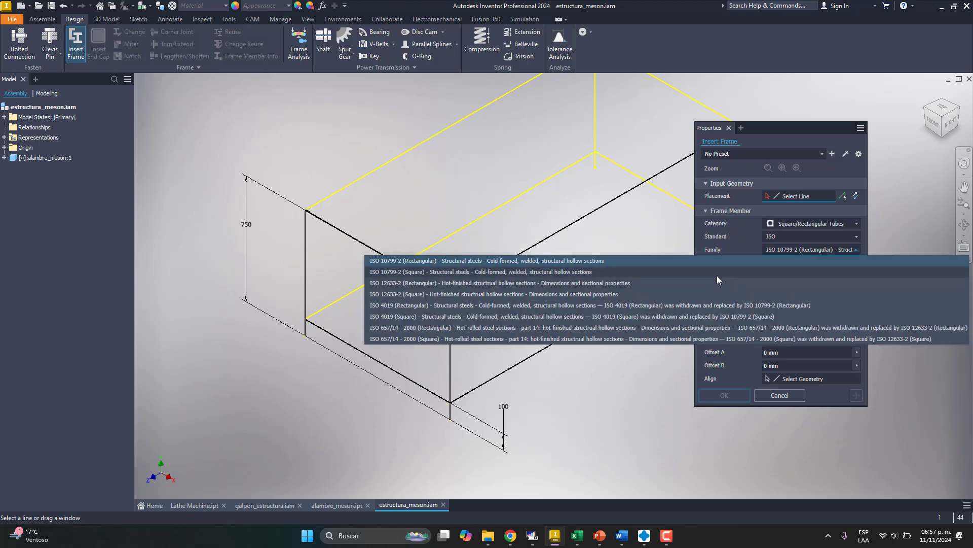
pyautogui.click(717, 275)
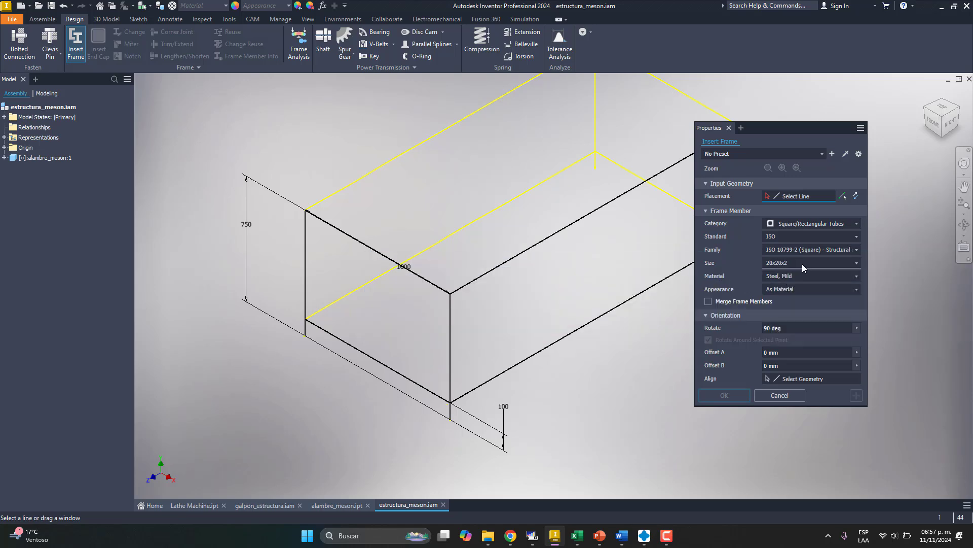
# Assign the frame member to the far long upper line of the skeleton and set its size to 40x40x2
pyautogui.click(359, 186)
pyautogui.scroll(5, 301, 212)
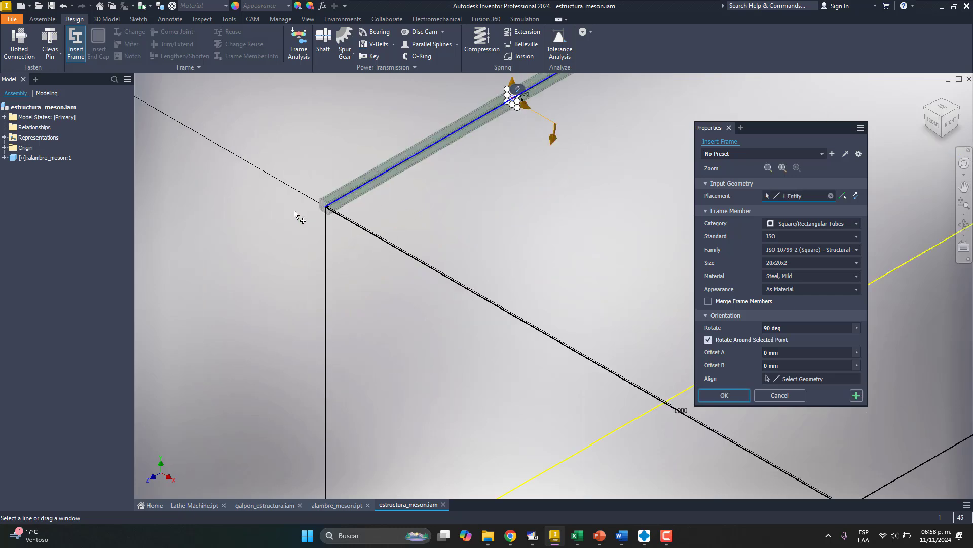
pyautogui.click(809, 263)
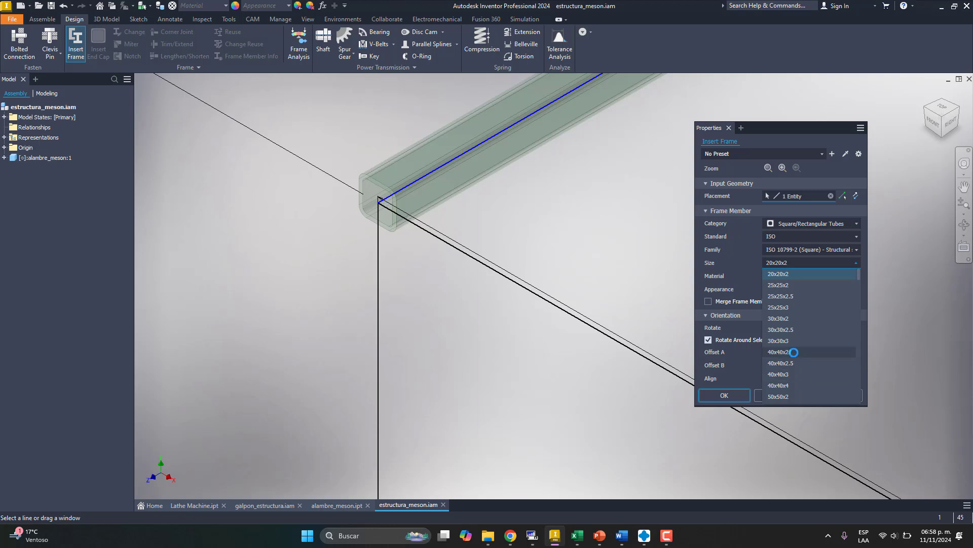
pyautogui.click(793, 352)
pyautogui.scroll(-2, 416, 287)
pyautogui.scroll(-2, 416, 287)
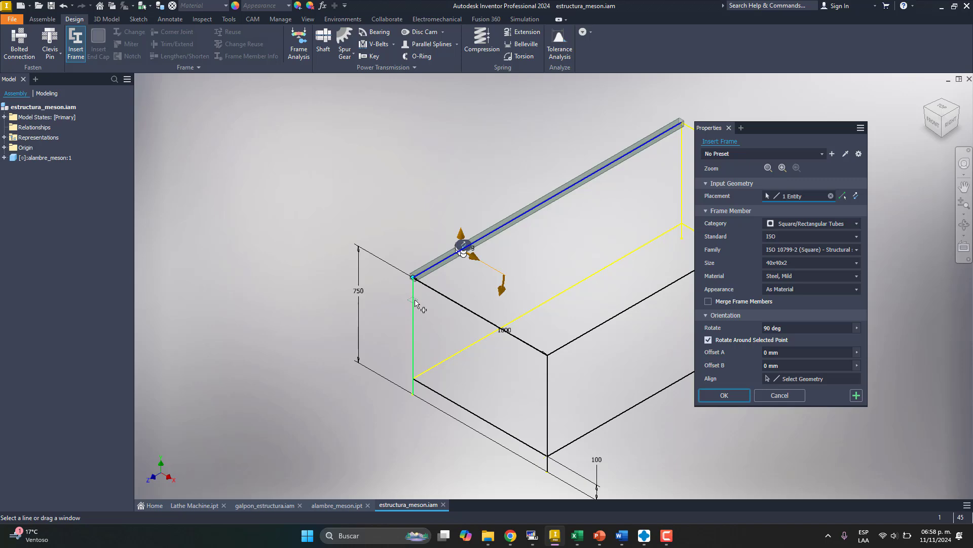
pyautogui.scroll(5, 419, 297)
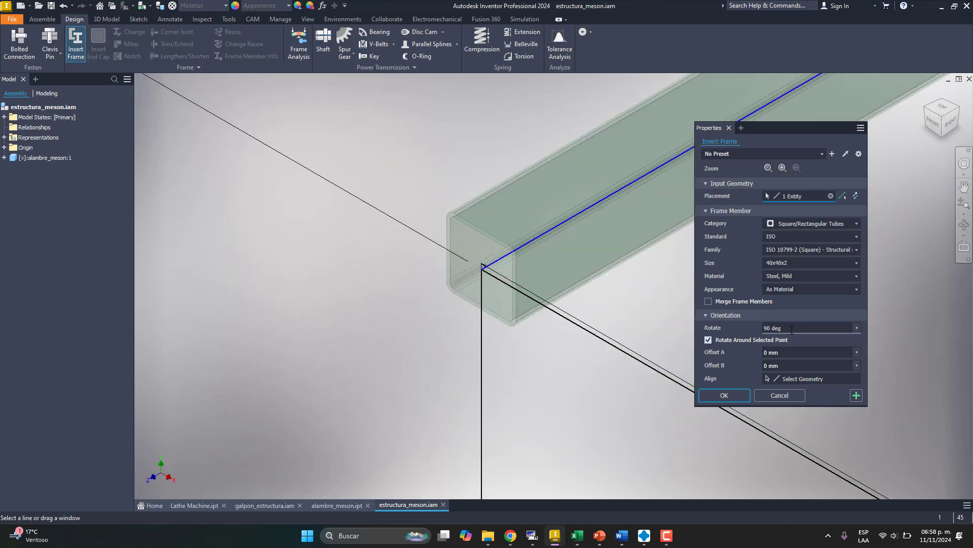
# Re-enter 90 degrees as the tube's rotation
pyautogui.click(707, 316)
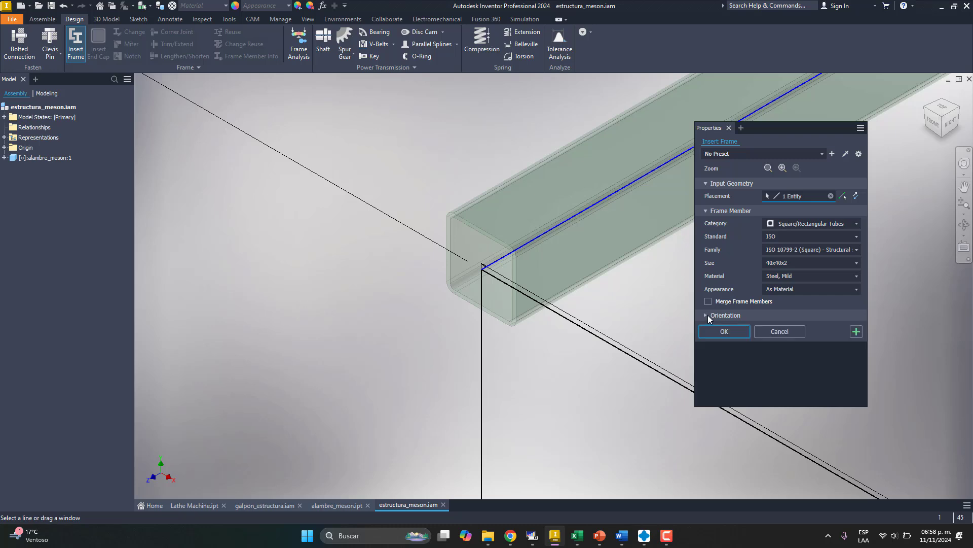
pyautogui.click(707, 316)
pyautogui.click(805, 328)
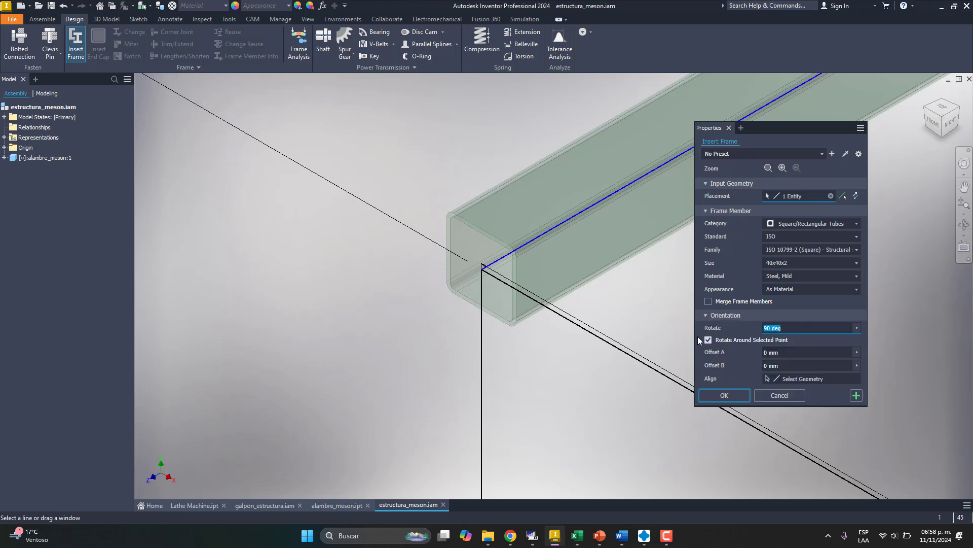
pyautogui.press('BackSpace')
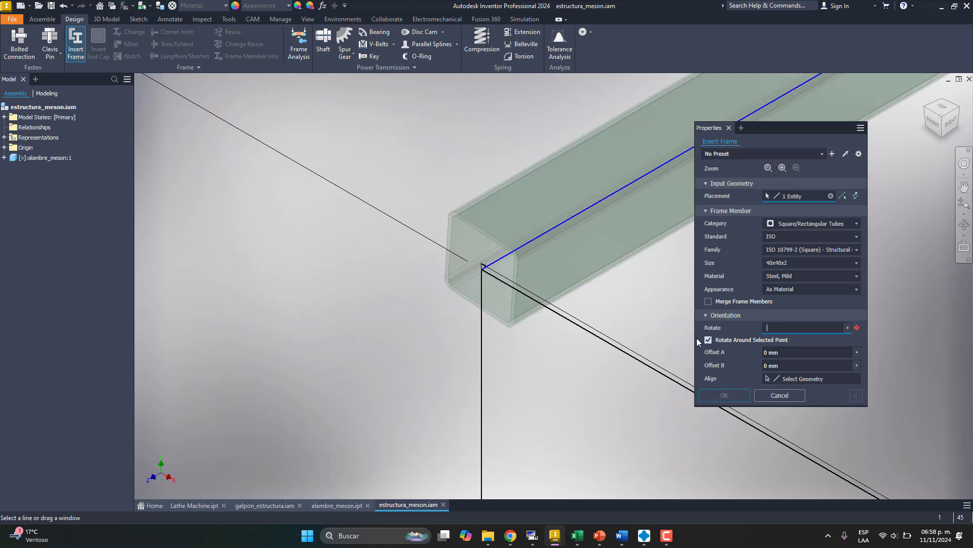
pyautogui.write('90')
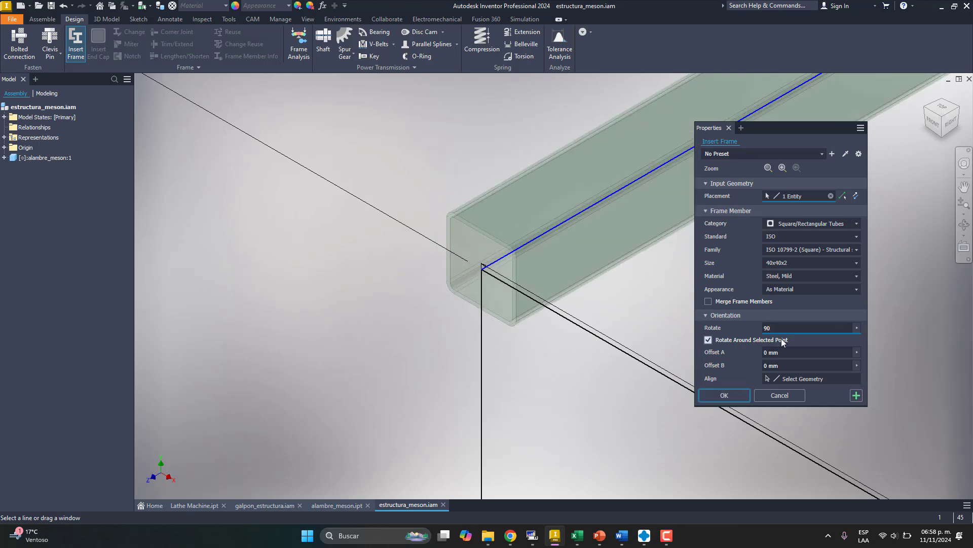
# Try Offset A values of 20 and -20 mm on the tube, and reset the offset to 0
pyautogui.click(787, 354)
pyautogui.write('20')
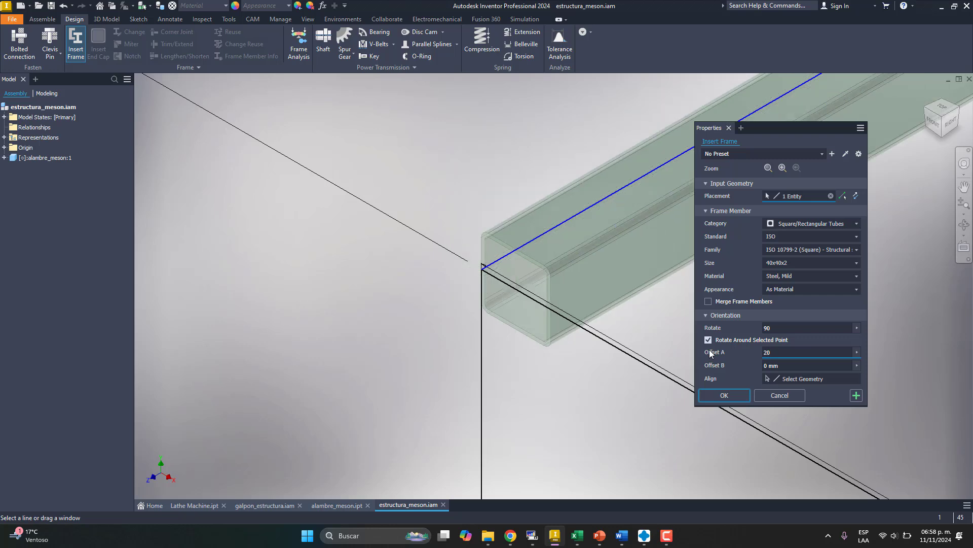
pyautogui.press('BackSpace')
pyautogui.press('BackSpace')
pyautogui.write('0')
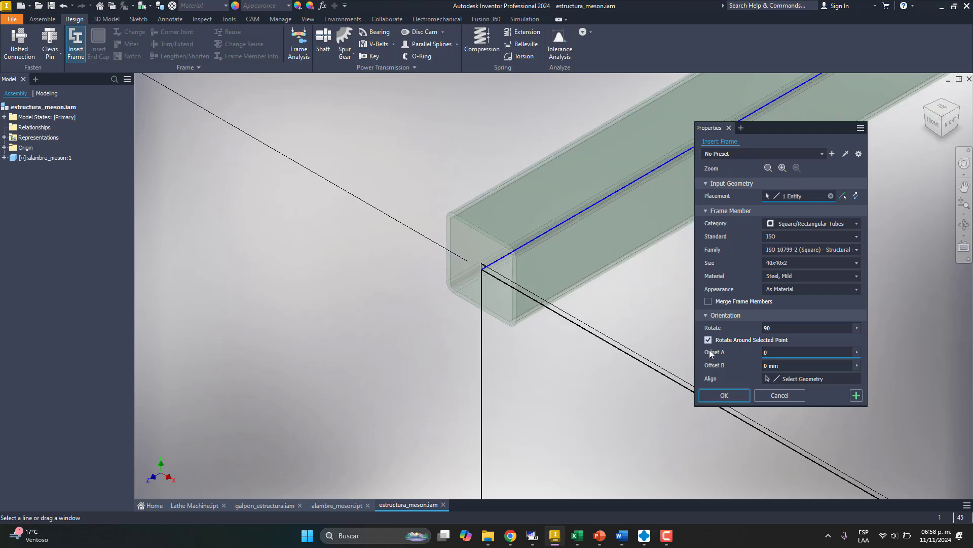
pyautogui.press('BackSpace')
pyautogui.write('-20')
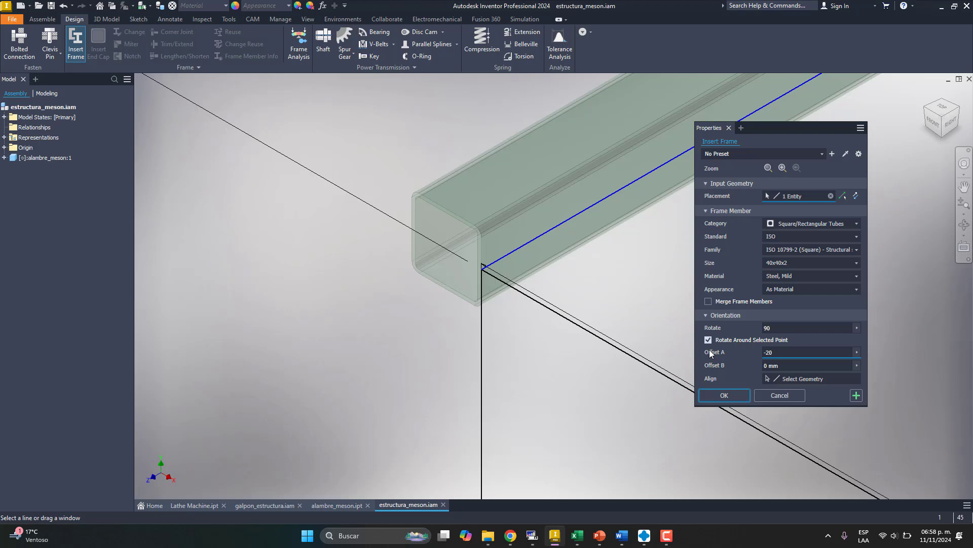
pyautogui.press('BackSpace')
pyautogui.press('BackSpace')
pyautogui.press('BackSpace')
pyautogui.write('0')
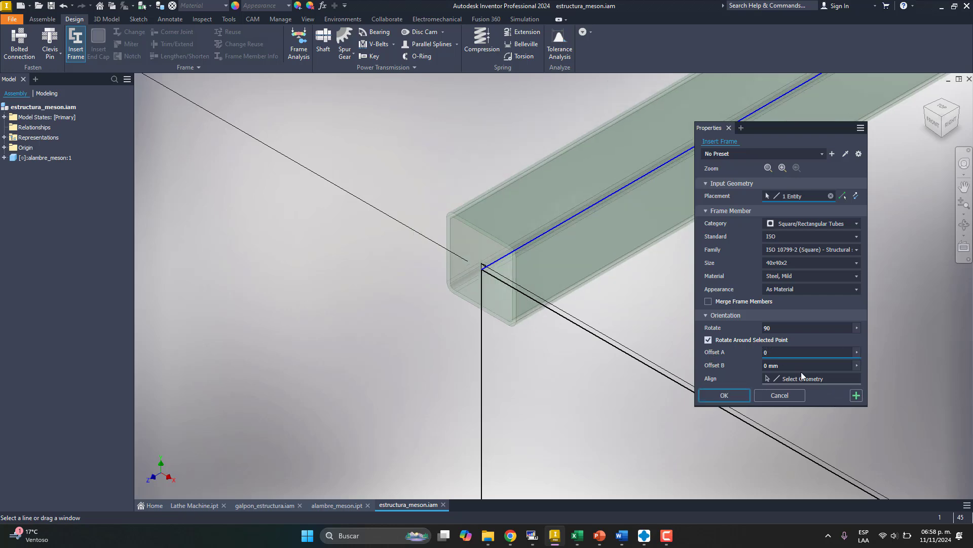
# Try Offset B values of 20 and -20 mm on the tube, and reset the offset to 0
pyautogui.press('Tab')
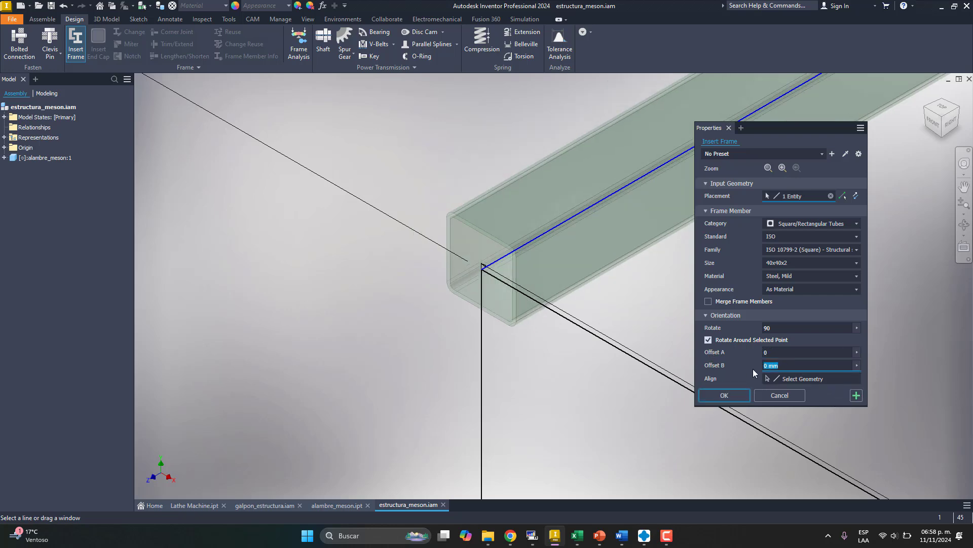
pyautogui.write('20')
pyautogui.press('BackSpace')
pyautogui.press('BackSpace')
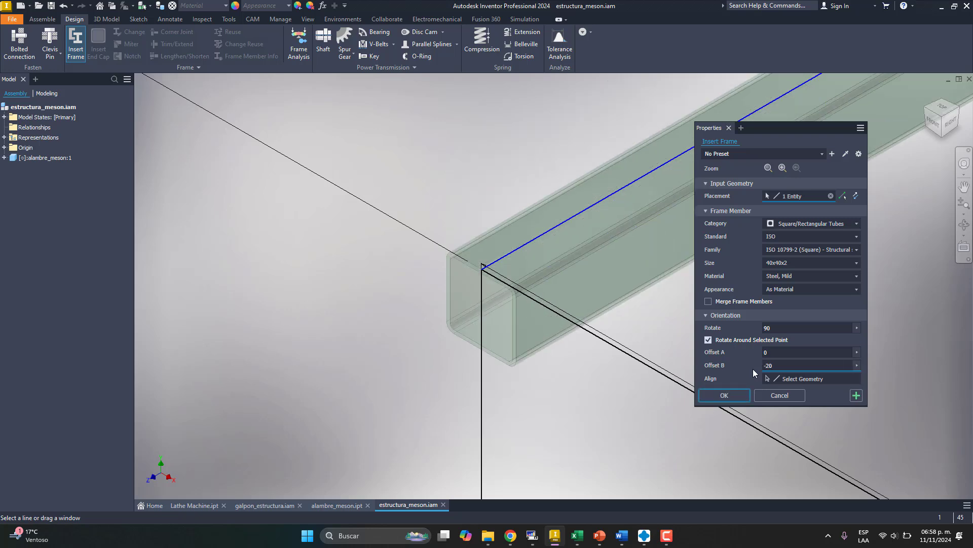
pyautogui.write('0')
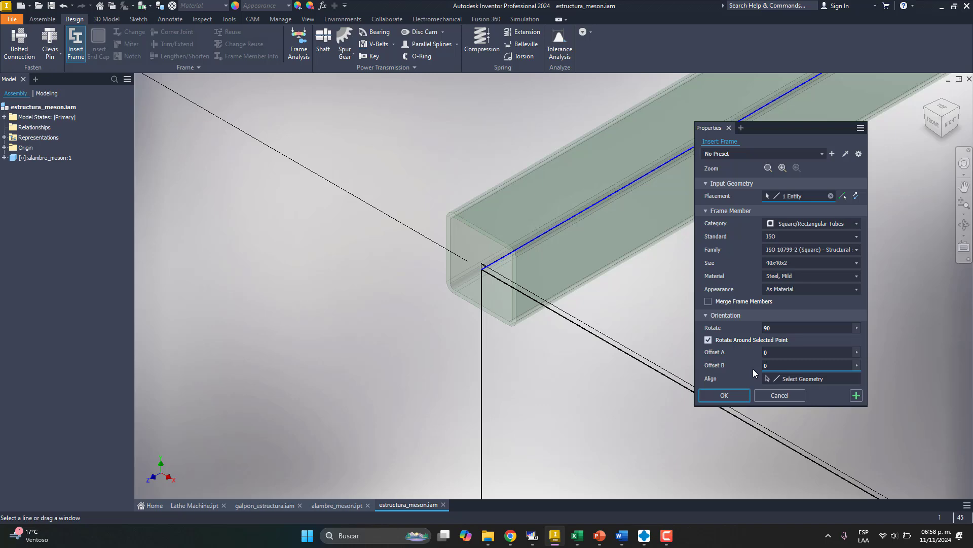
# Create the 40x40x2 tube on the far long upper line, accepting the default frame, skeleton and member file names
pyautogui.scroll(-5, 567, 314)
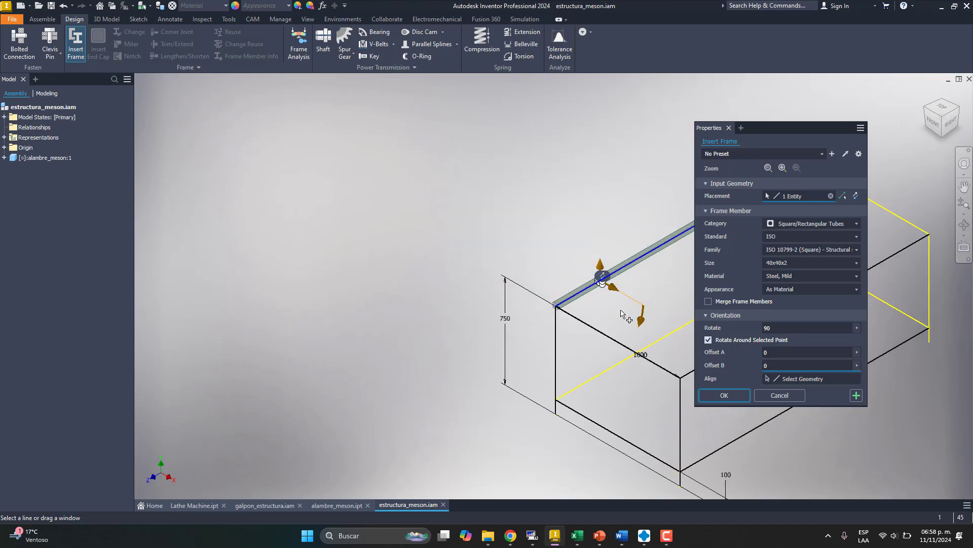
pyautogui.scroll(-3, 584, 319)
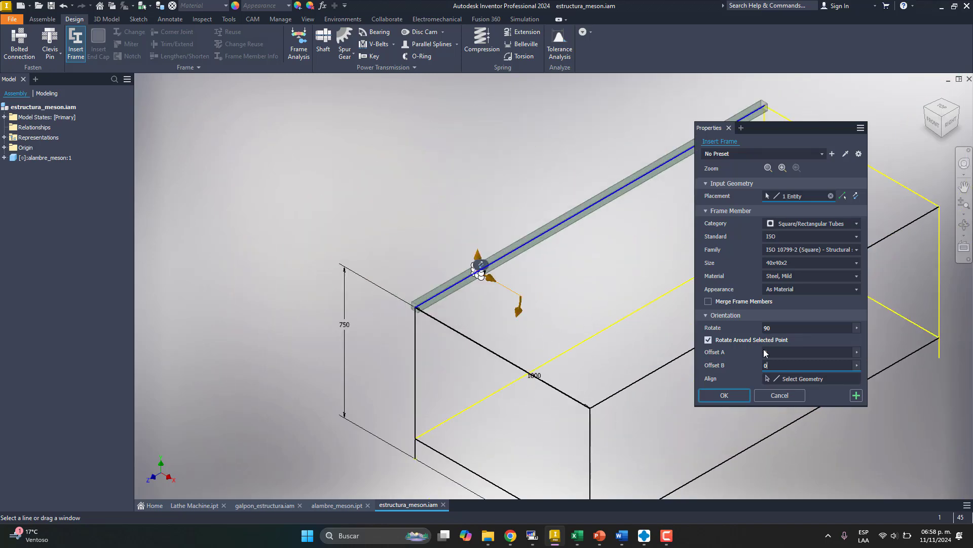
pyautogui.click(857, 396)
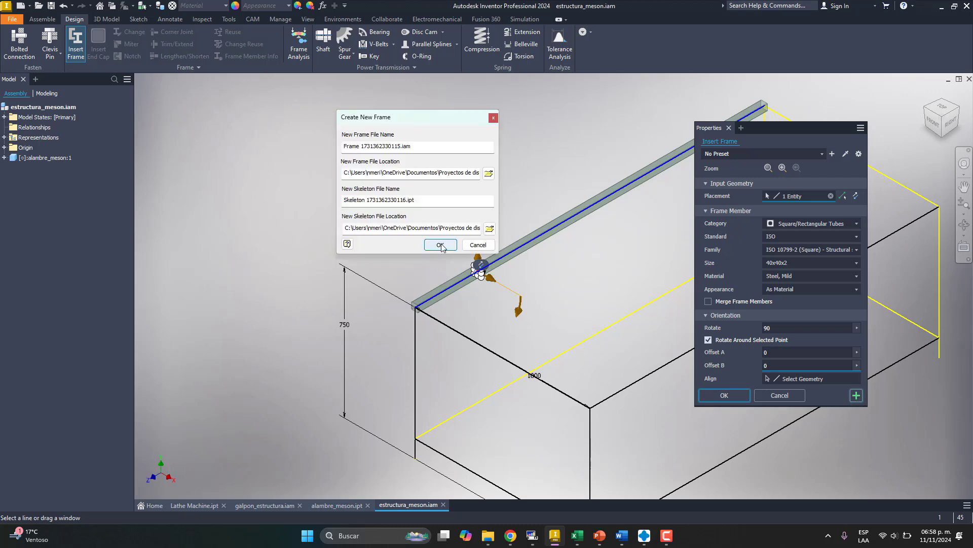
pyautogui.click(442, 245)
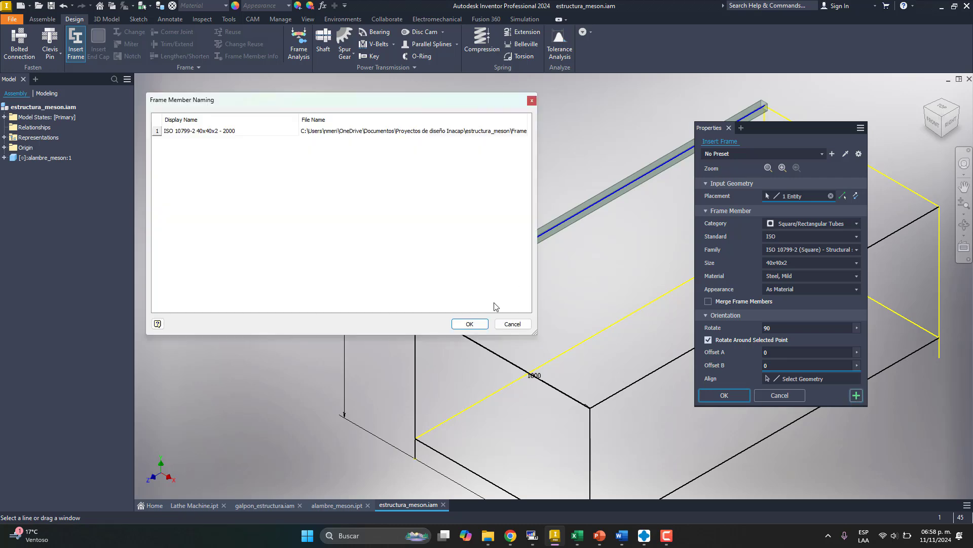
pyautogui.click(470, 323)
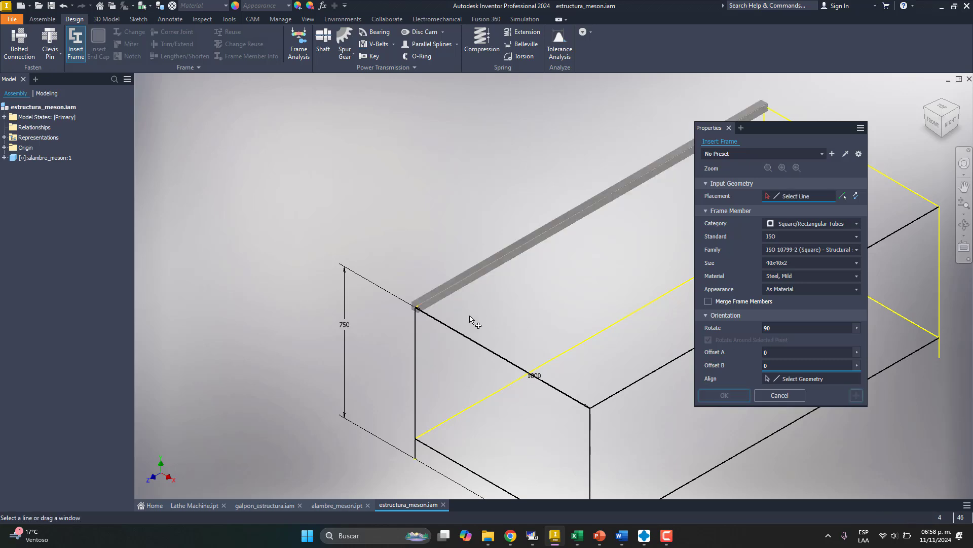
# Insert 40x40x2 tubes on the other three upper lines of the skeleton, accepting the default member names
pyautogui.click(457, 330)
pyautogui.scroll(5, 408, 311)
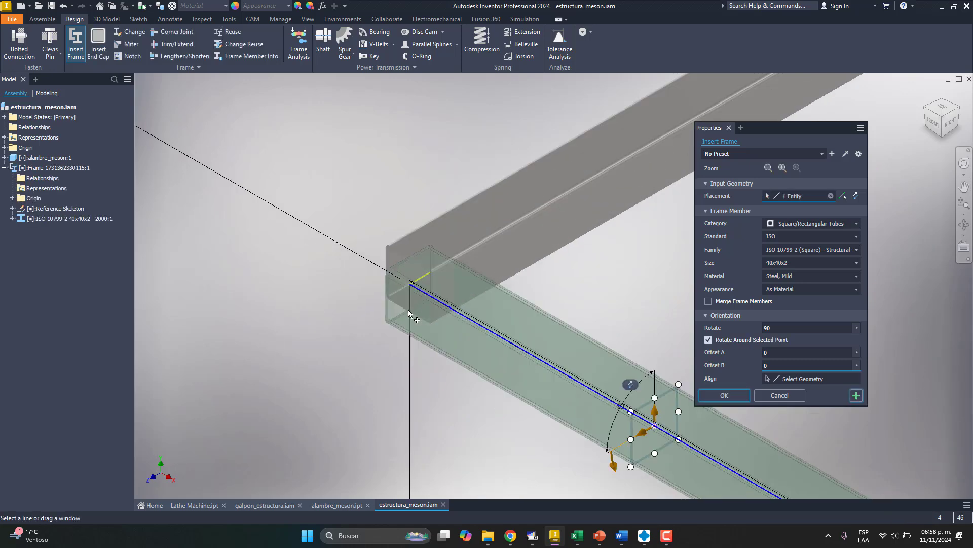
pyautogui.scroll(-5, 408, 315)
pyautogui.click(533, 327)
pyautogui.scroll(3, 661, 234)
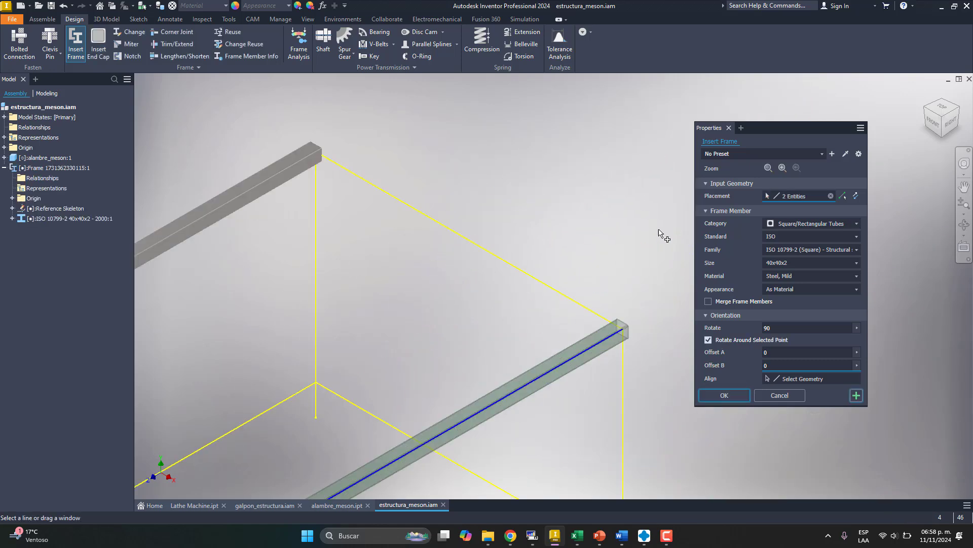
pyautogui.scroll(3, 654, 238)
pyautogui.click(547, 380)
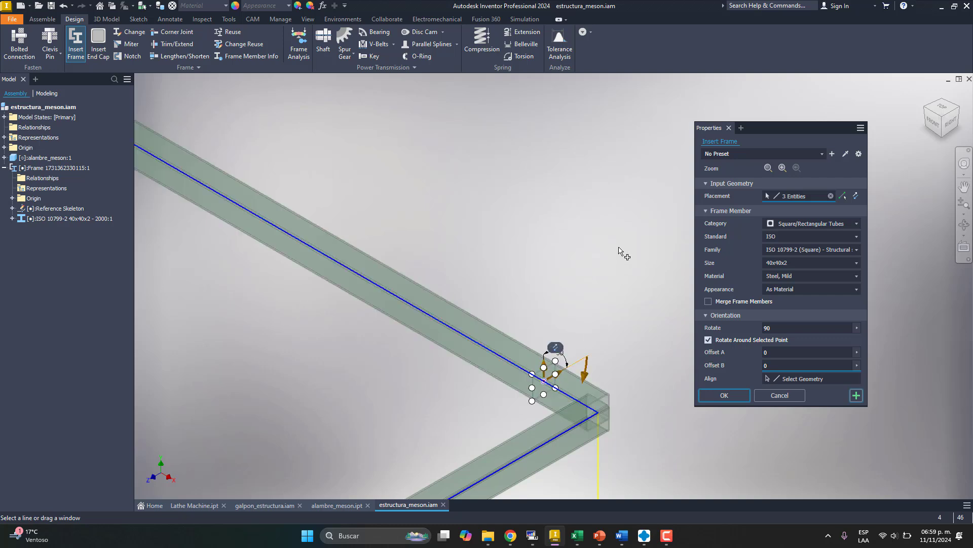
pyautogui.click(716, 395)
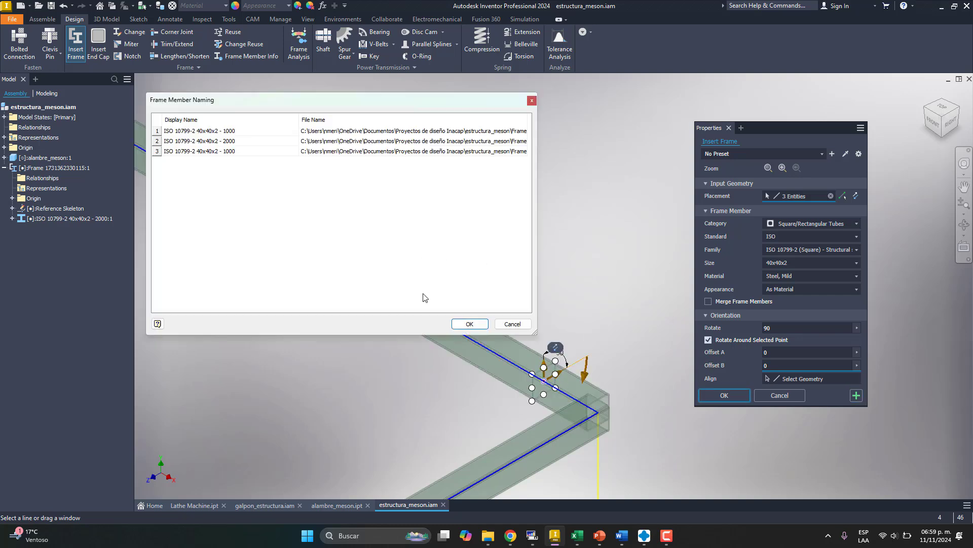
pyautogui.click(469, 324)
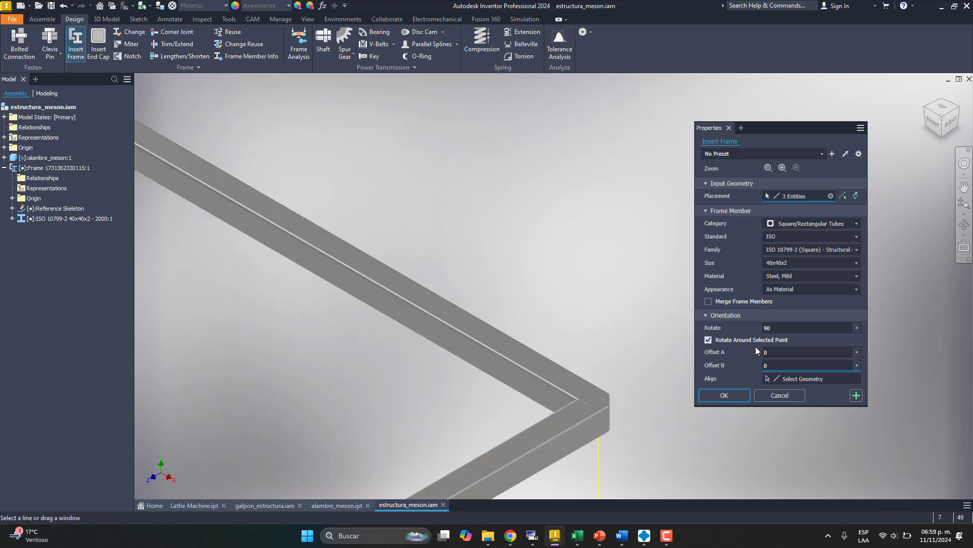
pyautogui.scroll(-5, 719, 291)
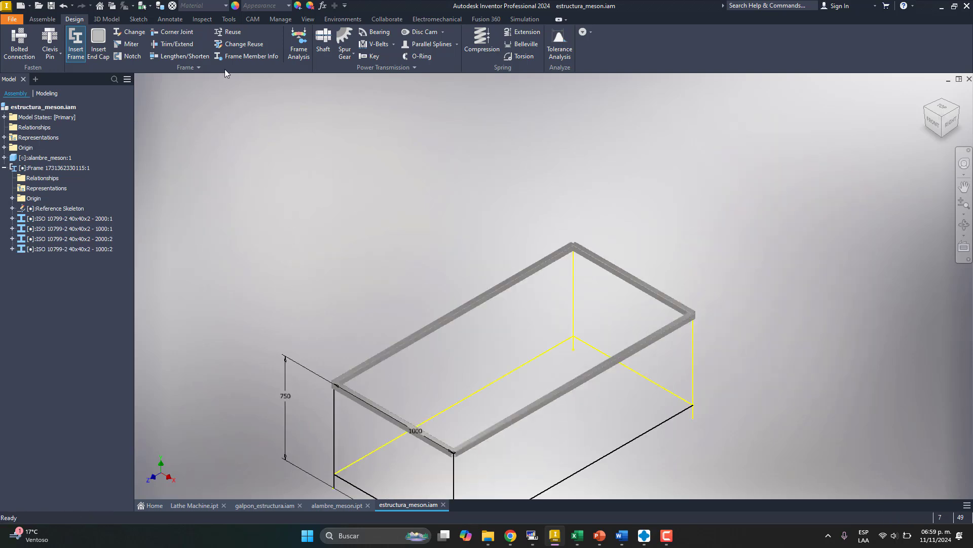
# Set the visual style to shaded with edges and inspect how the tube ends meet at the frame's corners
pyautogui.click(308, 19)
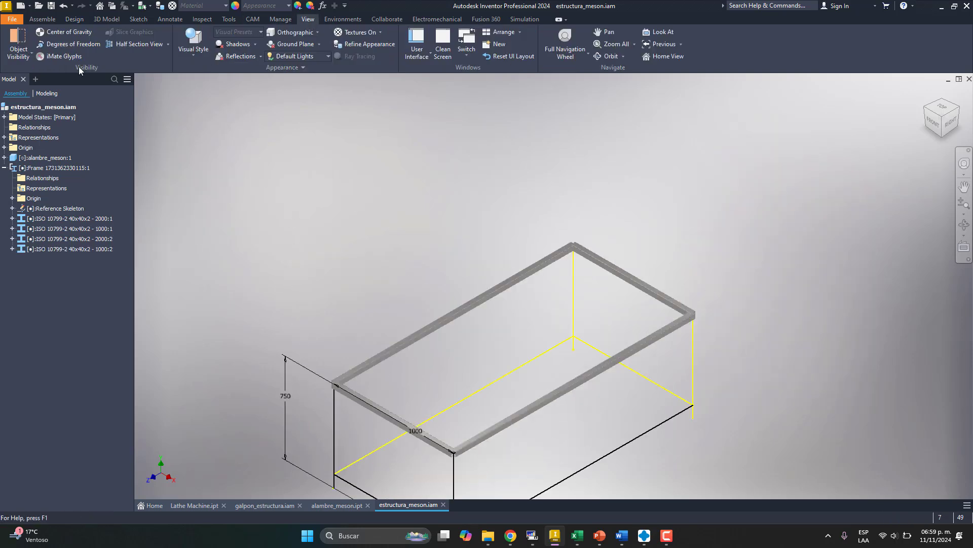
pyautogui.click(185, 54)
pyautogui.click(223, 113)
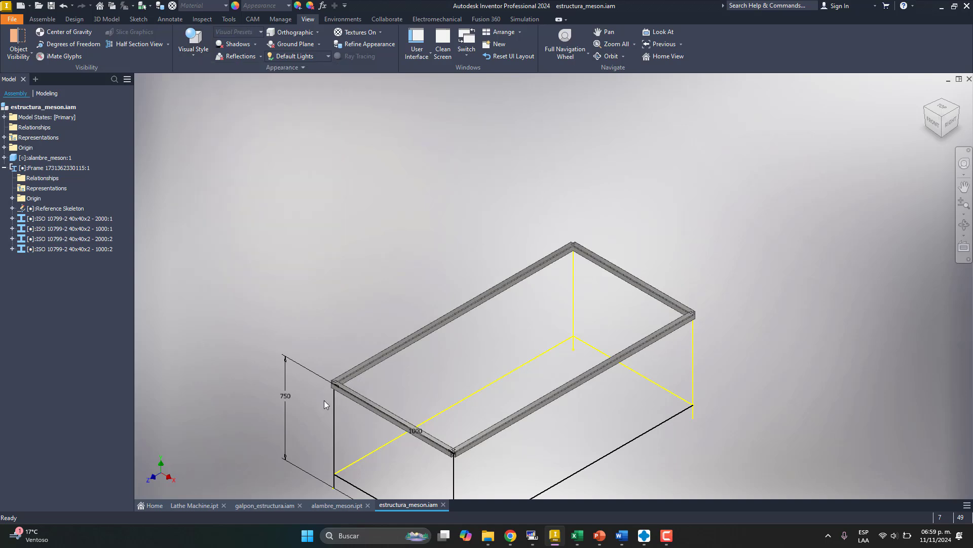
pyautogui.scroll(6, 330, 395)
pyautogui.scroll(2, 408, 297)
pyautogui.scroll(-6, 300, 330)
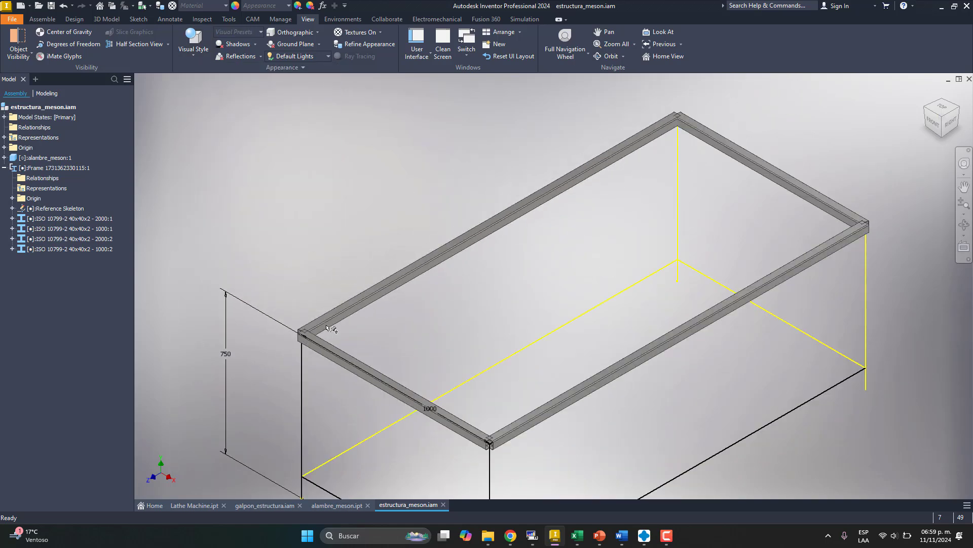
pyautogui.scroll(5, 680, 114)
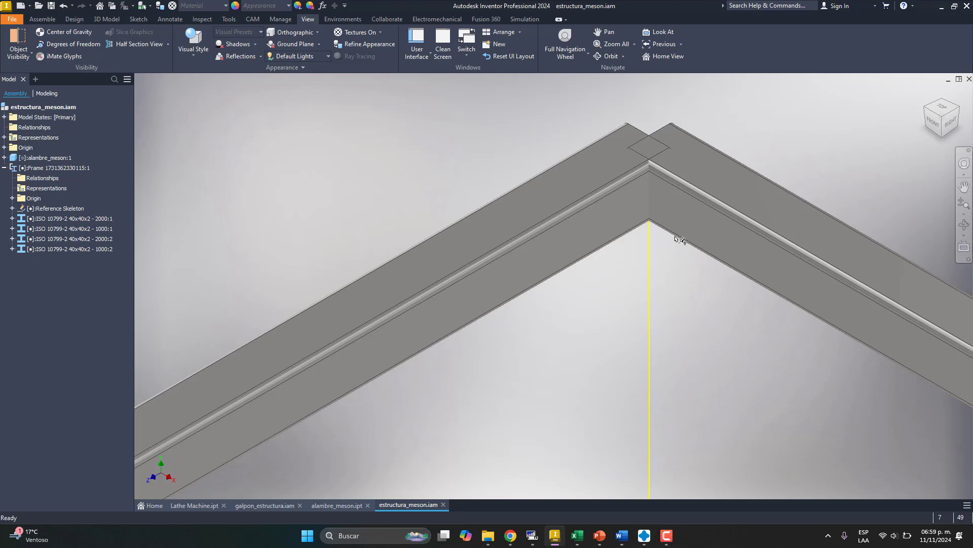
pyautogui.keyDown('shift'); pyautogui.moveTo(695, 239); pyautogui.dragTo(644, 252, button='middle'); pyautogui.keyUp('shift')
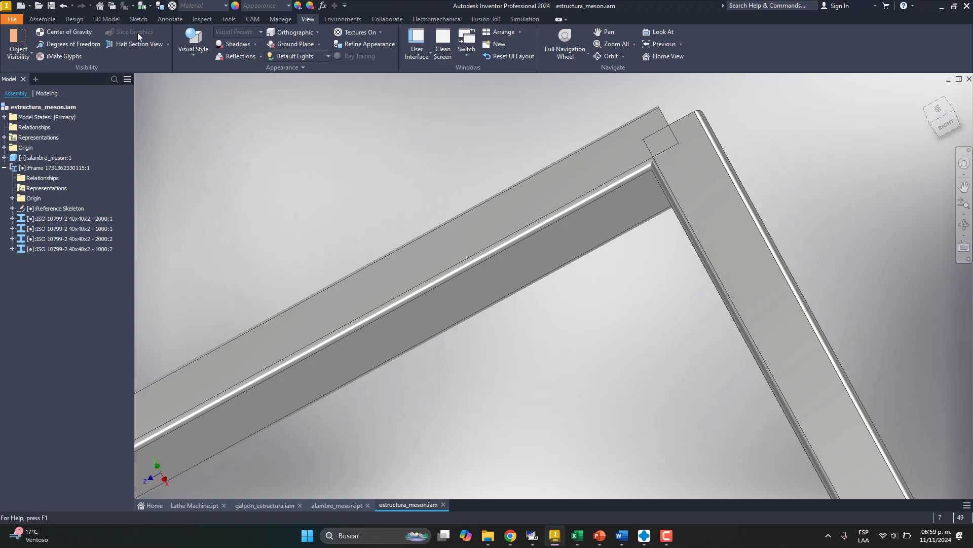
# Miter the corner between the far long tube and the short tube at the end opposite the 1000 mm dimension
pyautogui.click(74, 19)
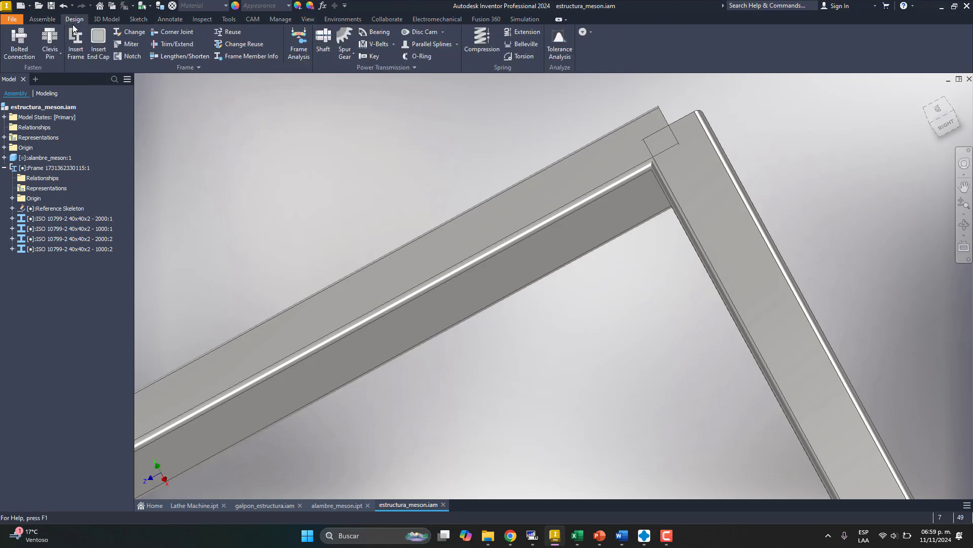
pyautogui.click(129, 43)
pyautogui.scroll(-3, 322, 195)
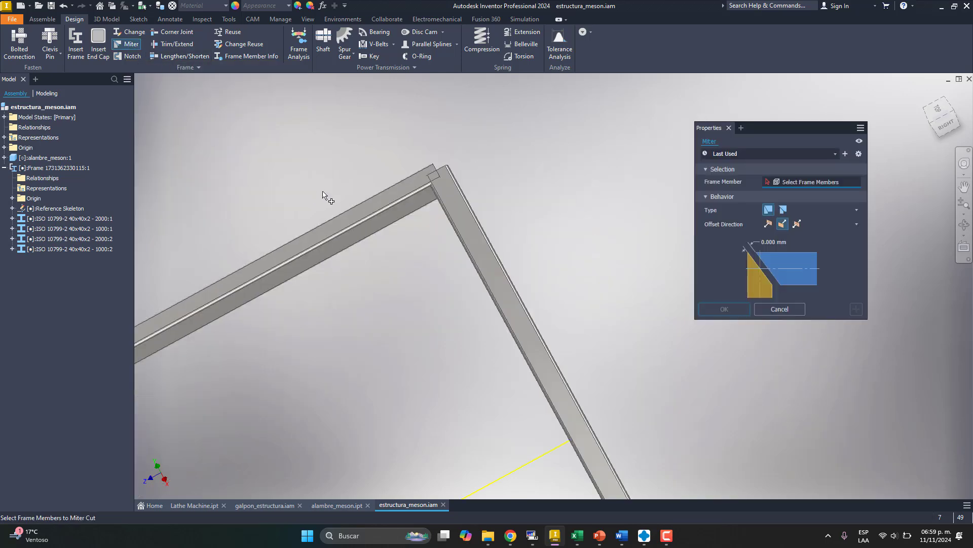
pyautogui.scroll(3, 457, 165)
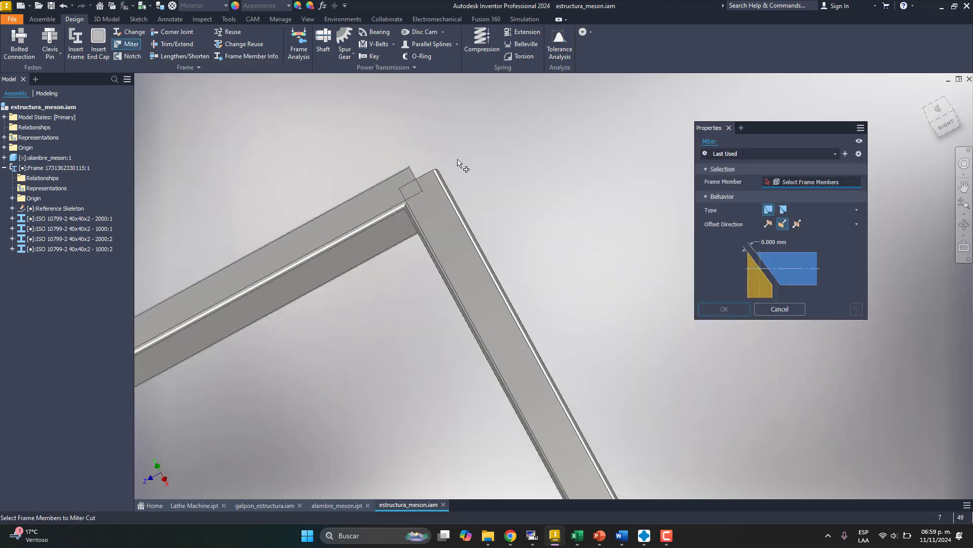
pyautogui.click(442, 207)
pyautogui.click(359, 217)
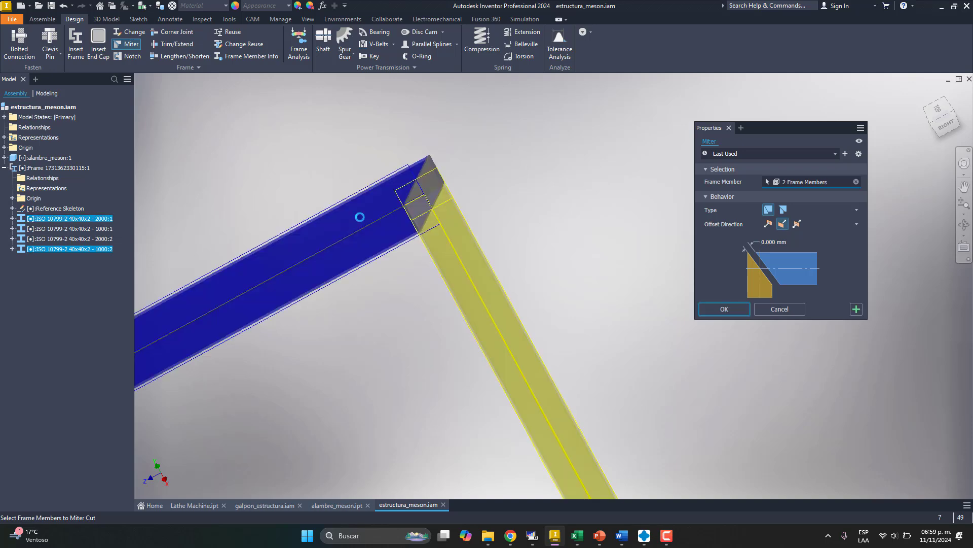
pyautogui.scroll(3, 419, 189)
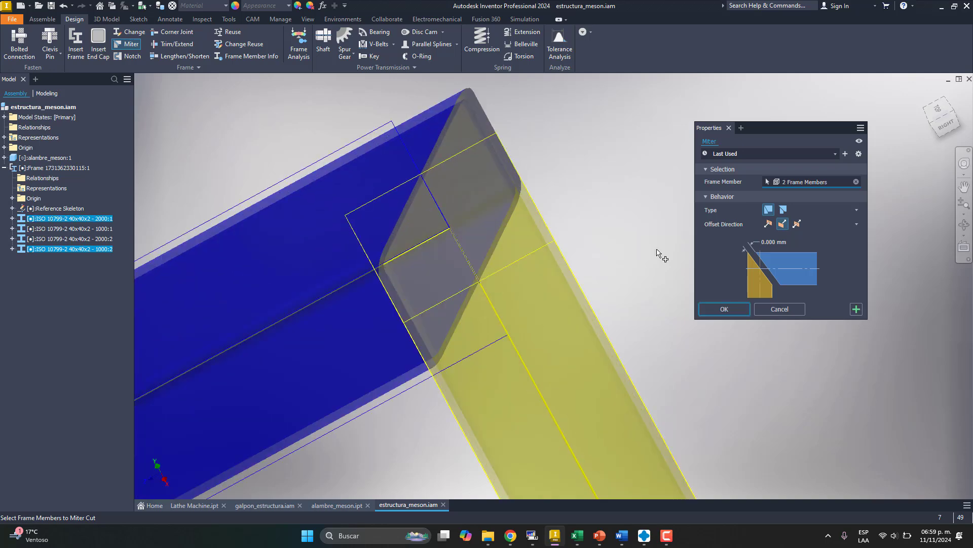
pyautogui.click(857, 308)
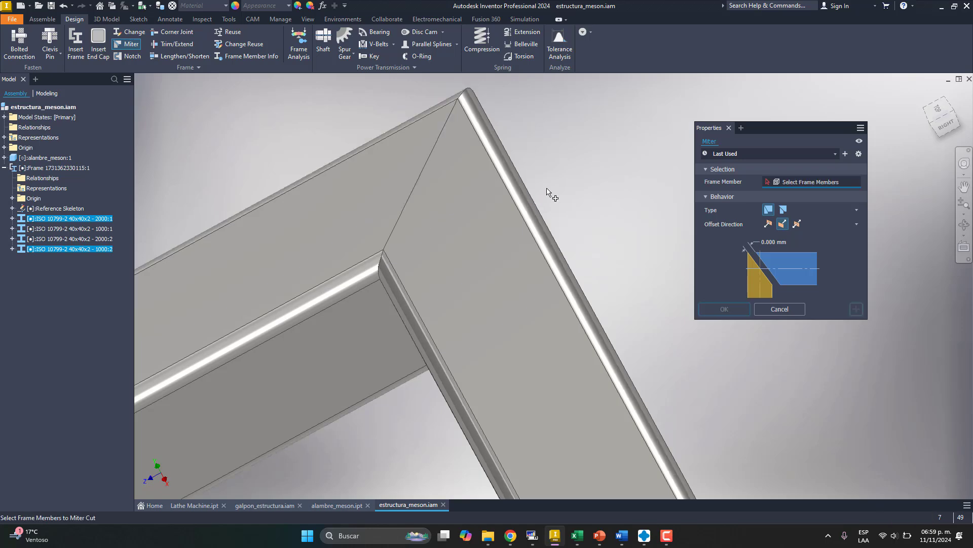
# Select the already mitered short tube and the near long tube for a miter at their shared corner
pyautogui.scroll(-3, 466, 148)
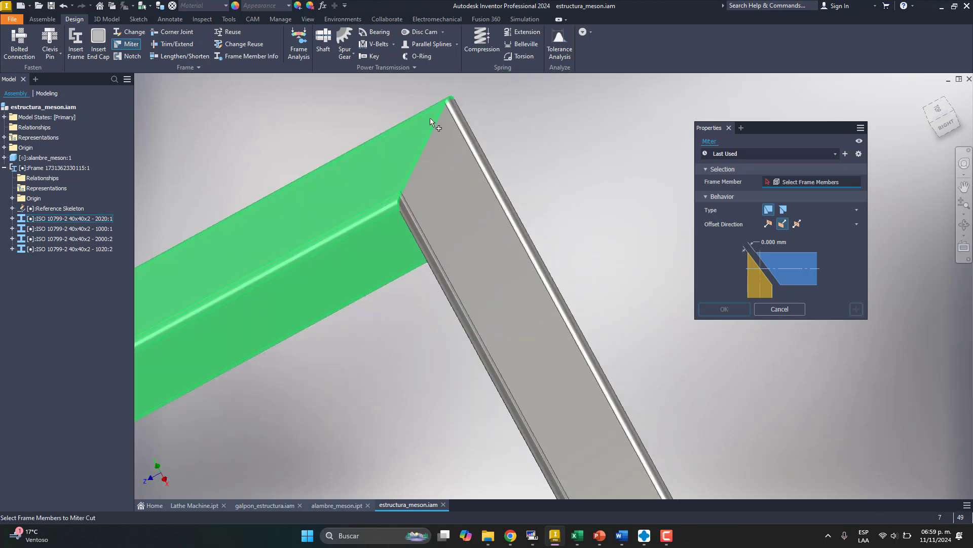
pyautogui.scroll(-3, 440, 134)
pyautogui.scroll(4, 481, 233)
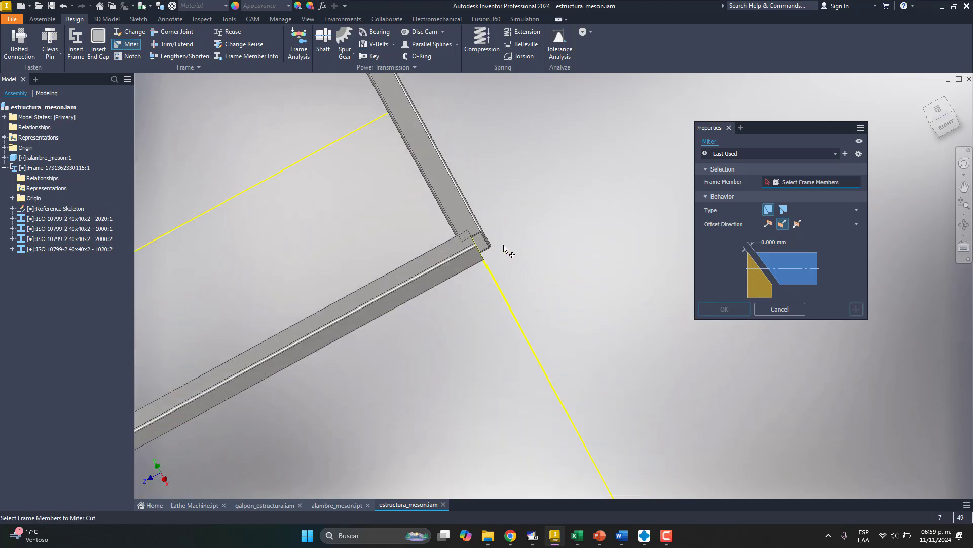
pyautogui.click(490, 223)
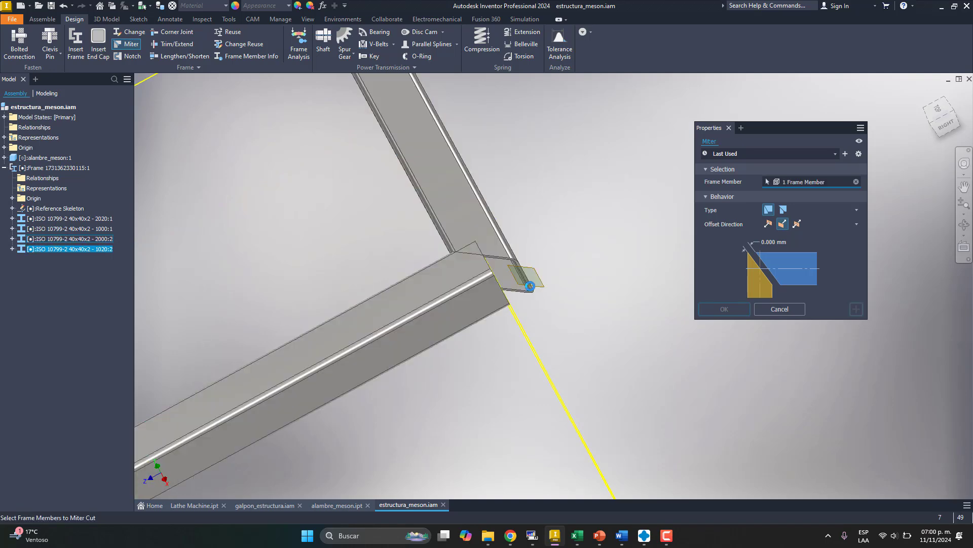
pyautogui.click(484, 264)
pyautogui.scroll(-4, 597, 254)
pyautogui.scroll(5, 257, 412)
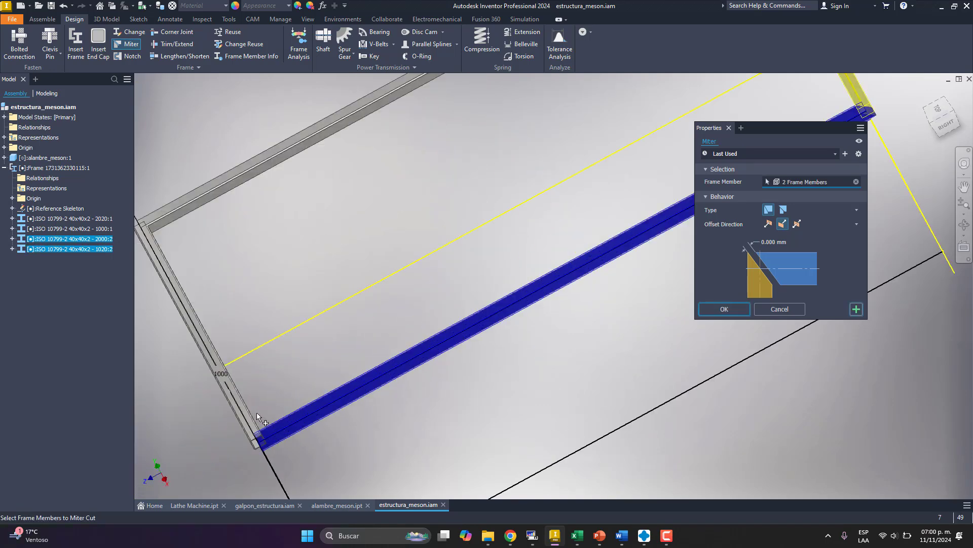
pyautogui.click(248, 415)
pyautogui.scroll(-2, 343, 396)
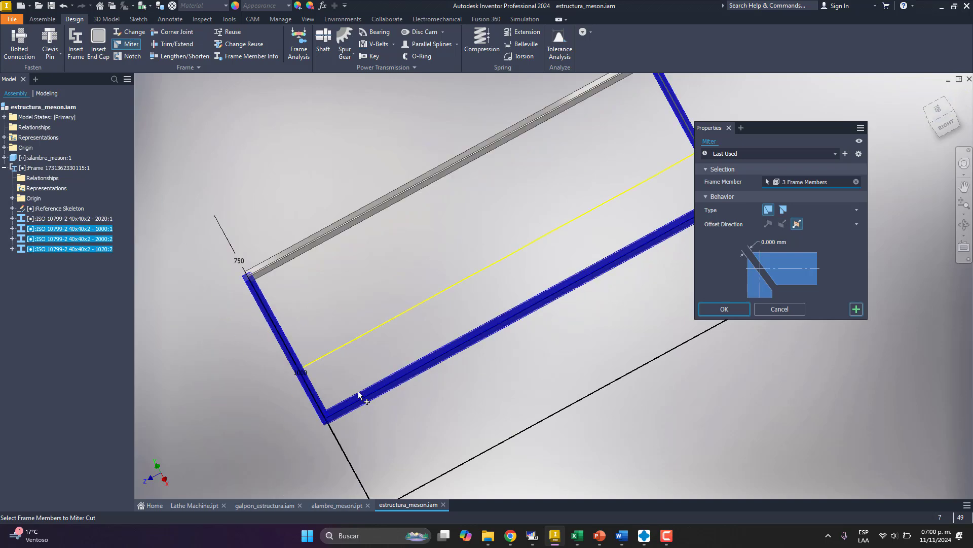
pyautogui.scroll(5, 299, 403)
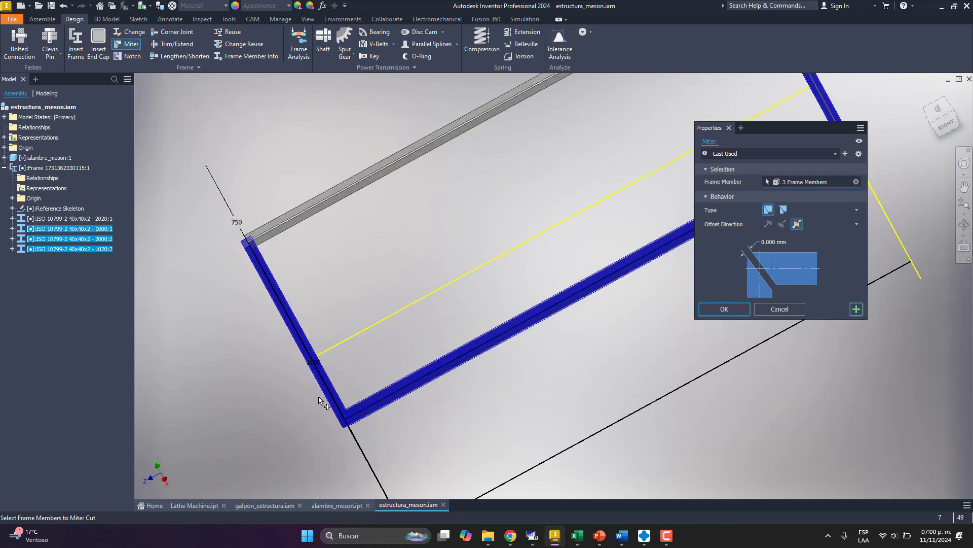
pyautogui.keyDown('ctrl'); pyautogui.click(333, 391); pyautogui.keyUp('ctrl')
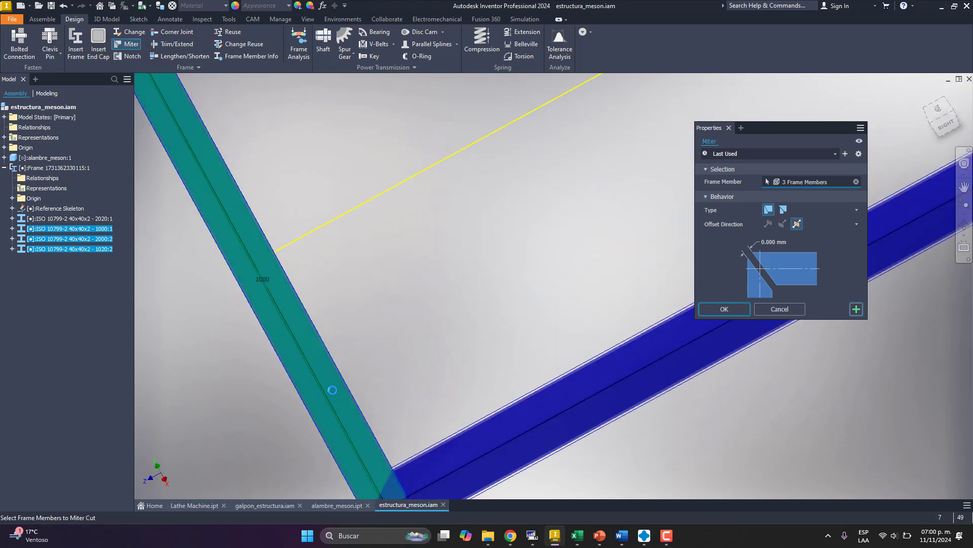
# Apply the miter between the selected short tube and the near long tube, keeping Miter active for another joint
pyautogui.scroll(-5, 284, 367)
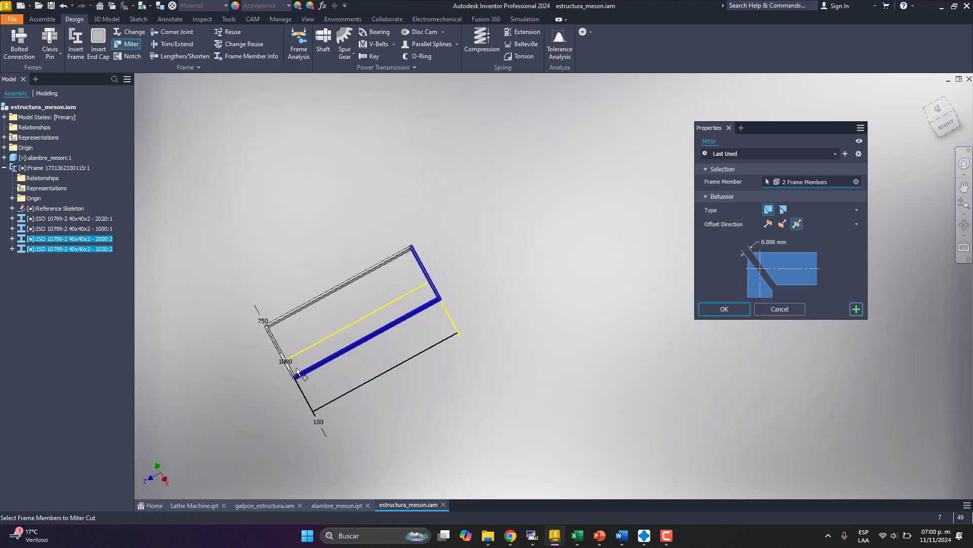
pyautogui.scroll(5, 446, 303)
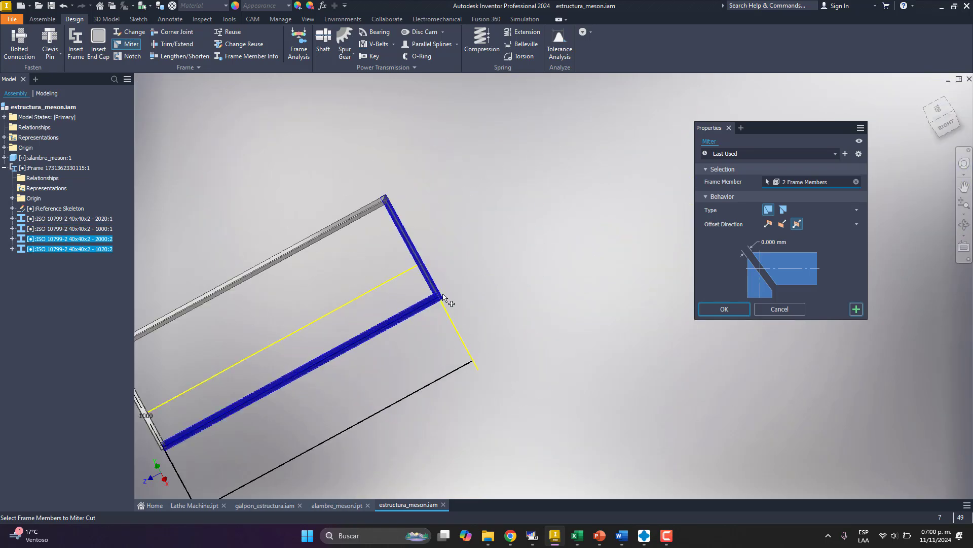
pyautogui.click(857, 308)
pyautogui.scroll(-5, 430, 315)
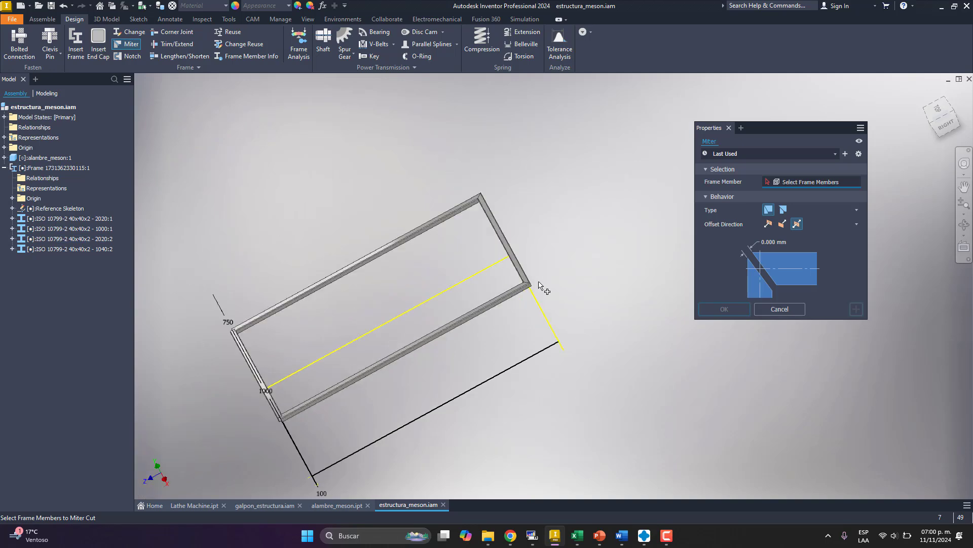
# Miter the short tube at the 1000 mm dimension with the near long tube, keeping Miter active
pyautogui.scroll(5, 256, 400)
pyautogui.click(399, 419)
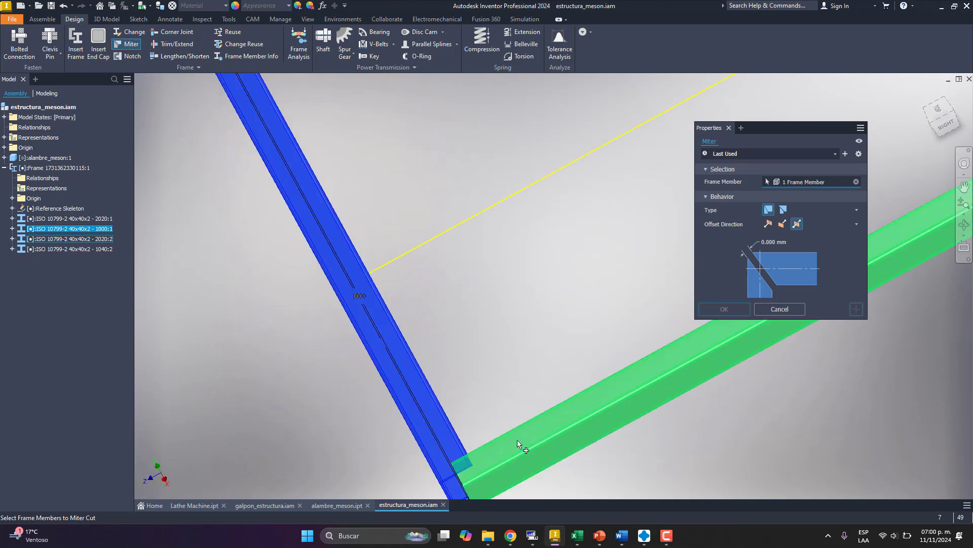
pyautogui.click(517, 440)
pyautogui.click(856, 309)
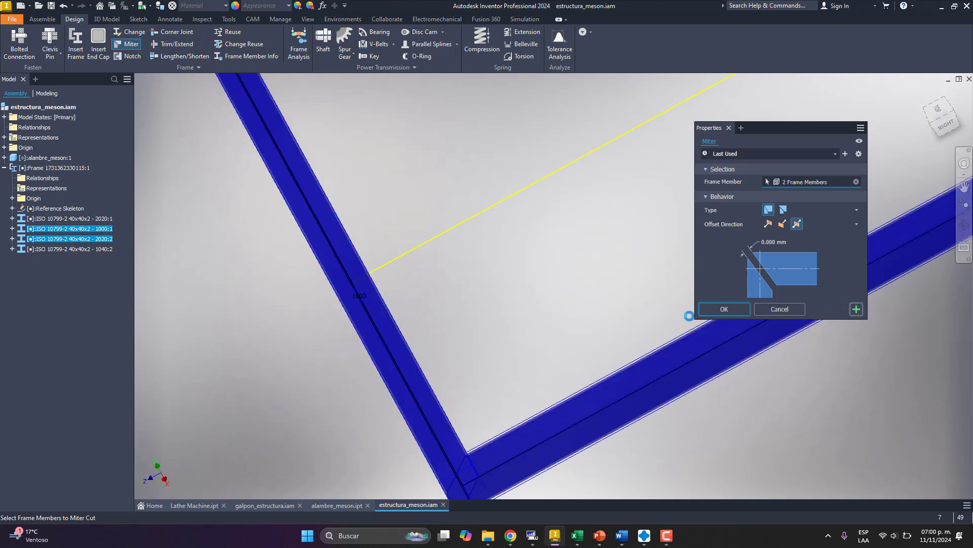
# Miter the remaining corner between the short tube at the 1000 mm dimension and the far long tube, and finish Miter
pyautogui.scroll(-1, 468, 457)
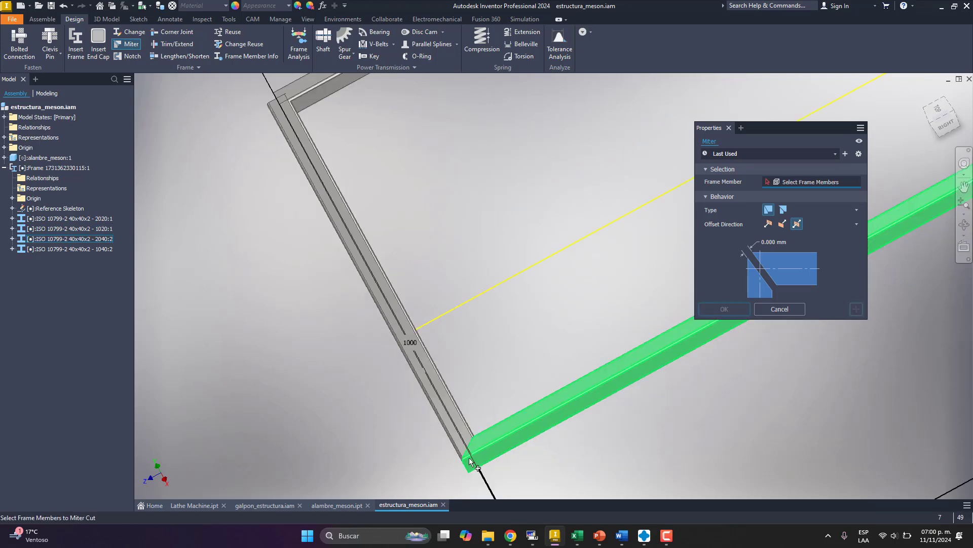
pyautogui.scroll(-4, 471, 436)
pyautogui.scroll(5, 406, 330)
pyautogui.click(392, 305)
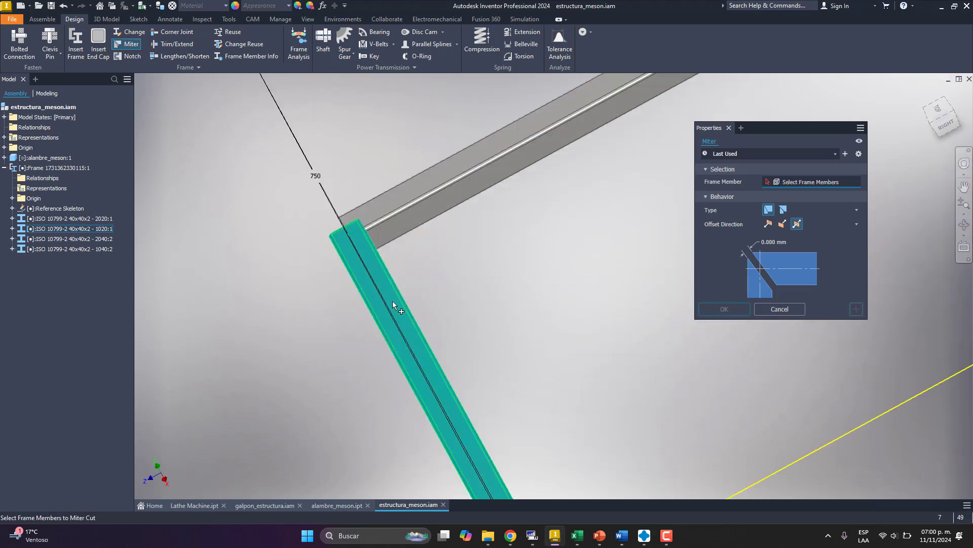
pyautogui.click(388, 218)
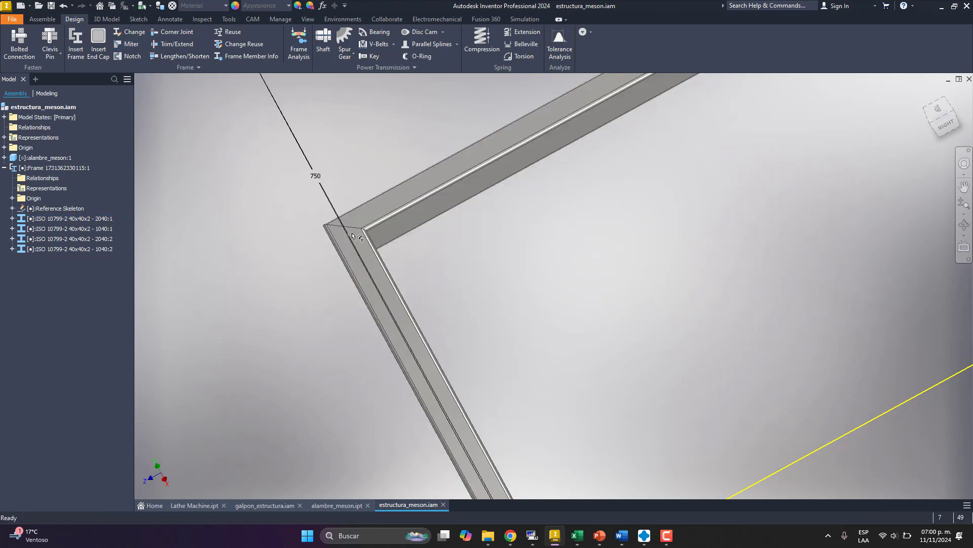
# Inspect the mitered joints of the upper rectangle from the front and the side
pyautogui.scroll(-7, 353, 236)
pyautogui.keyDown('shift'); pyautogui.moveTo(533, 249); pyautogui.dragTo(481, 224, button='middle'); pyautogui.keyUp('shift')
pyautogui.scroll(2, 472, 233)
pyautogui.scroll(5, 442, 260)
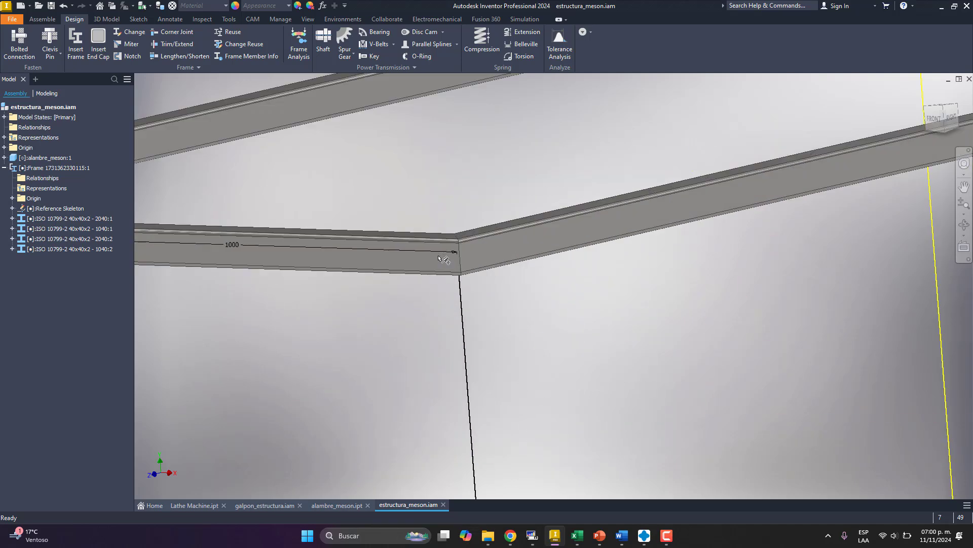
pyautogui.scroll(-5, 442, 259)
pyautogui.keyDown('shift'); pyautogui.moveTo(573, 267); pyautogui.dragTo(609, 260, button='middle'); pyautogui.keyUp('shift')
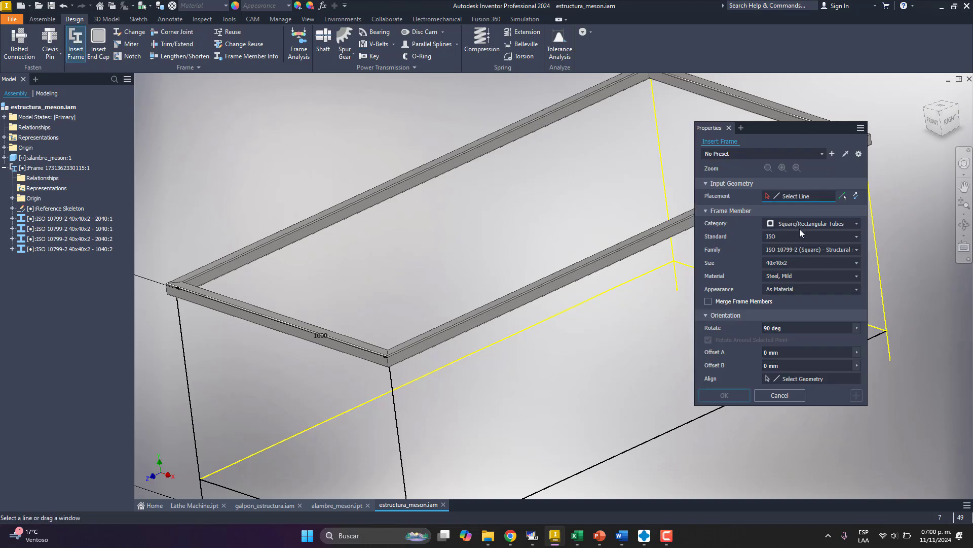
# Insert ISO 10799-2 40x40x2 square tubes, rotated 90 deg with zero offsets, on the four vertical skeleton lines as legs
pyautogui.scroll(5, 461, 256)
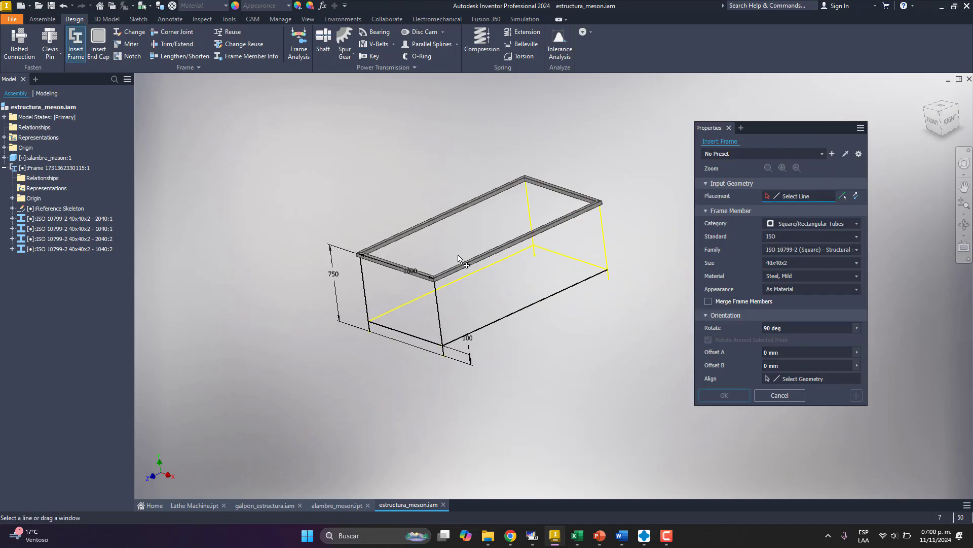
pyautogui.scroll(-8, 434, 339)
pyautogui.click(456, 336)
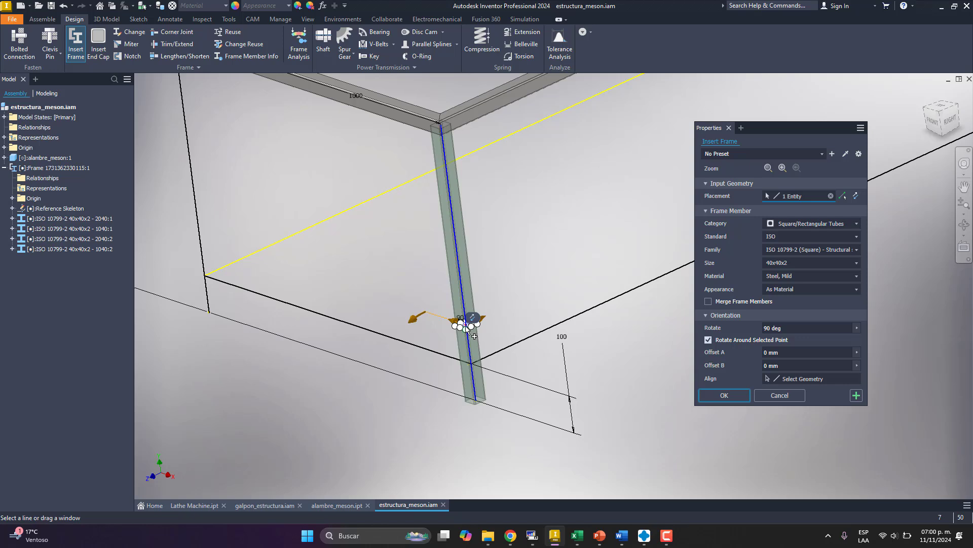
pyautogui.click(203, 256)
pyautogui.scroll(4, 205, 259)
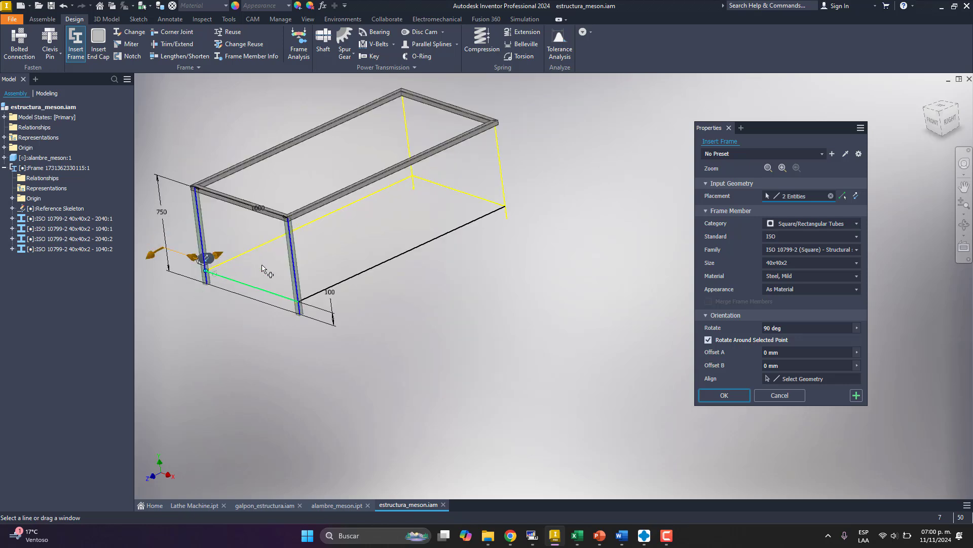
pyautogui.click(499, 195)
pyautogui.click(410, 136)
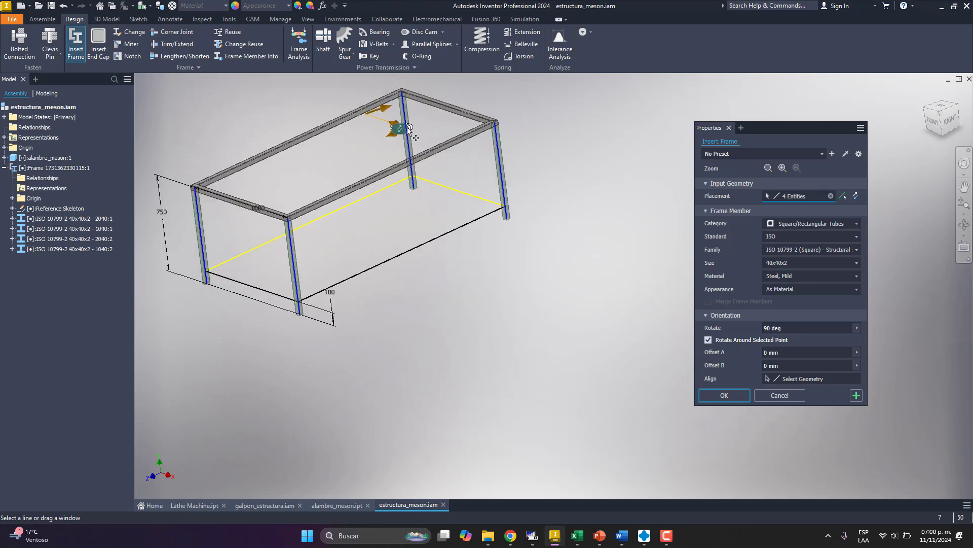
pyautogui.keyDown('shift'); pyautogui.moveTo(392, 224); pyautogui.dragTo(311, 189, button='middle'); pyautogui.keyUp('shift')
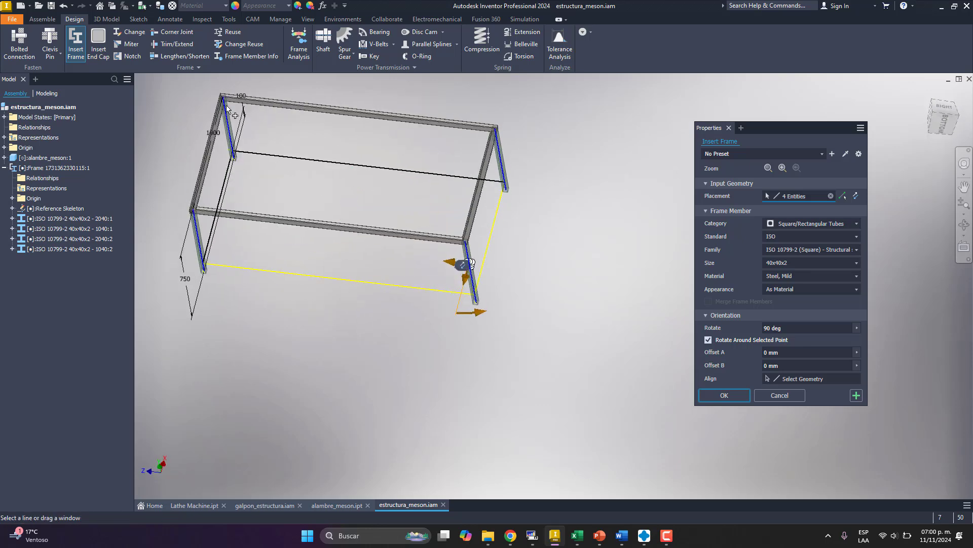
pyautogui.scroll(-6, 222, 96)
pyautogui.scroll(-4, 228, 114)
pyautogui.moveTo(231, 126)
pyautogui.keyDown('shift'); pyautogui.mouseDown(button='middle')
pyautogui.moveTo(270, 180)
pyautogui.moveTo(263, 123)
pyautogui.moveTo(307, 150)
pyautogui.mouseUp(button='middle'); pyautogui.keyUp('shift')
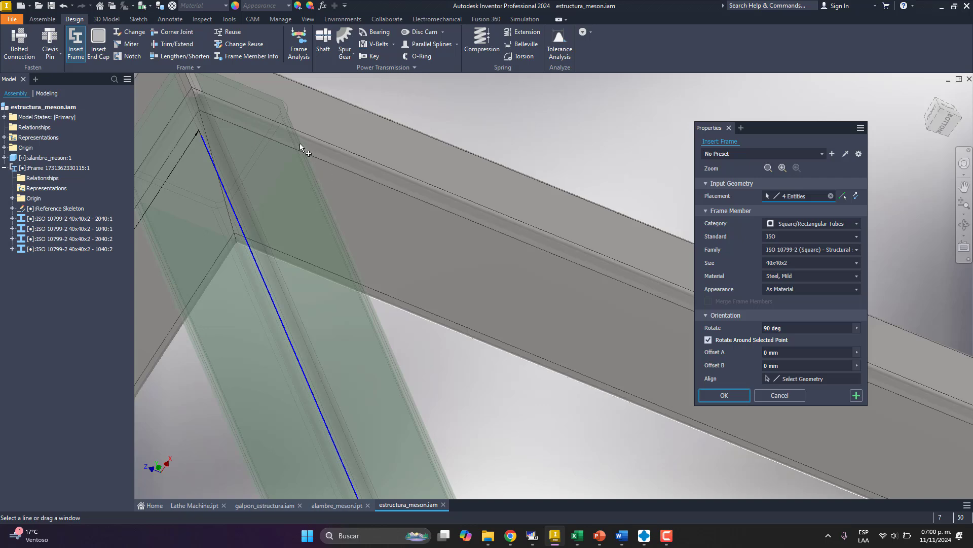
pyautogui.click(718, 393)
pyautogui.click(465, 322)
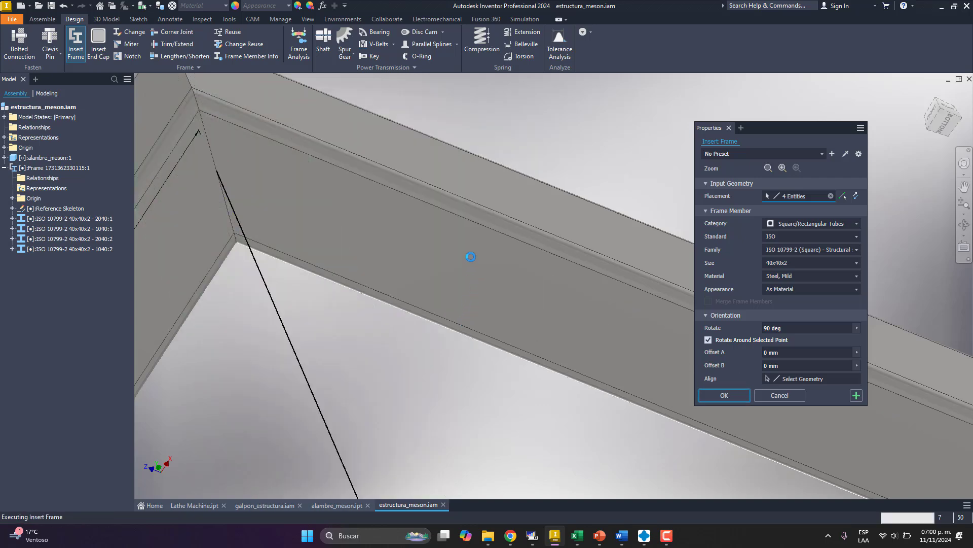
# Inspect how the inserted legs overlap the upper tubes at the frame's corners
pyautogui.scroll(6, 404, 144)
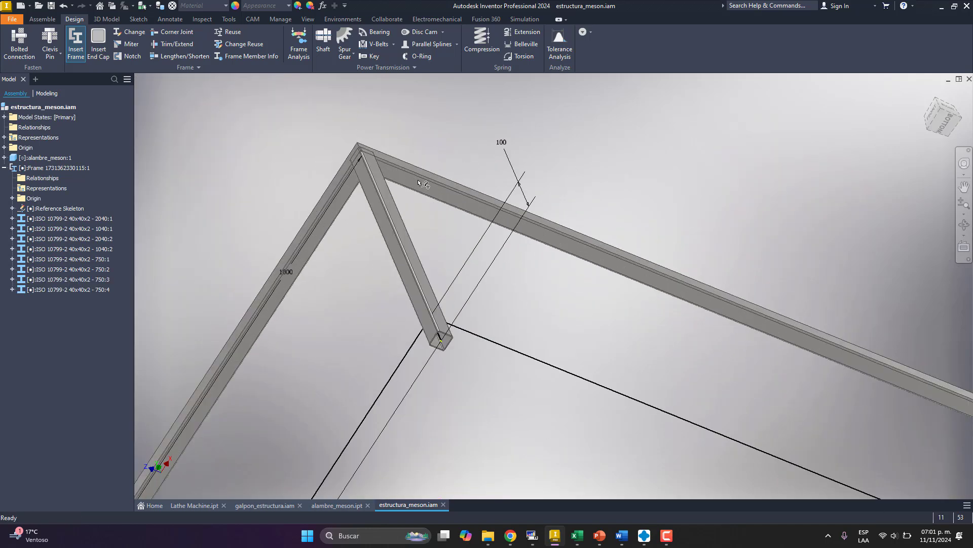
pyautogui.scroll(6, 420, 183)
pyautogui.keyDown('shift'); pyautogui.moveTo(615, 257); pyautogui.dragTo(572, 250, button='middle'); pyautogui.keyUp('shift')
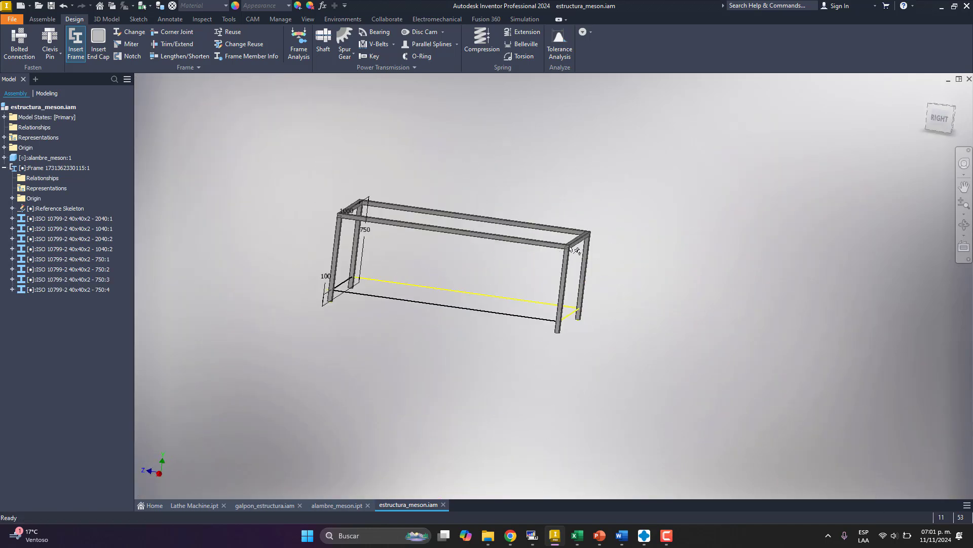
pyautogui.scroll(-8, 571, 249)
pyautogui.scroll(1, 492, 261)
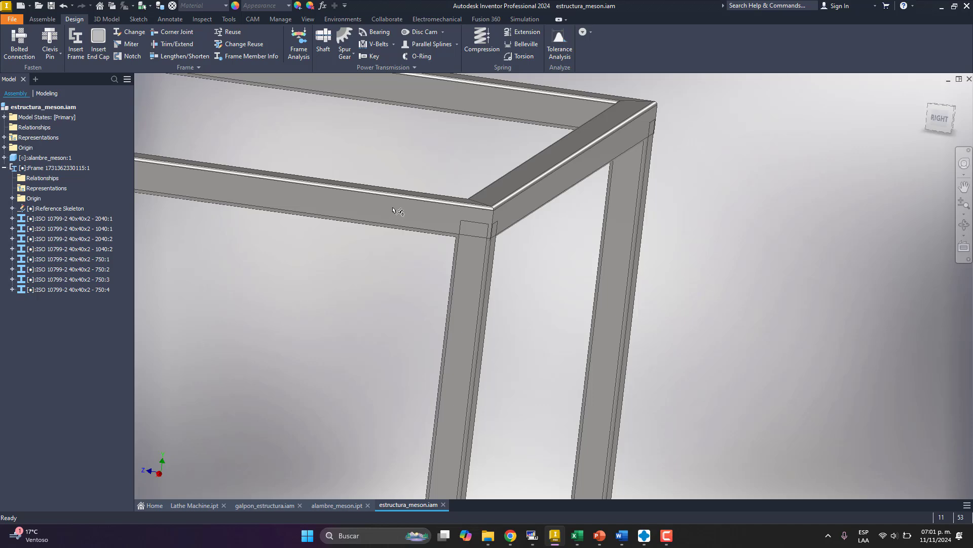
pyautogui.keyDown('shift'); pyautogui.moveTo(472, 270); pyautogui.dragTo(483, 238, button='middle'); pyautogui.keyUp('shift')
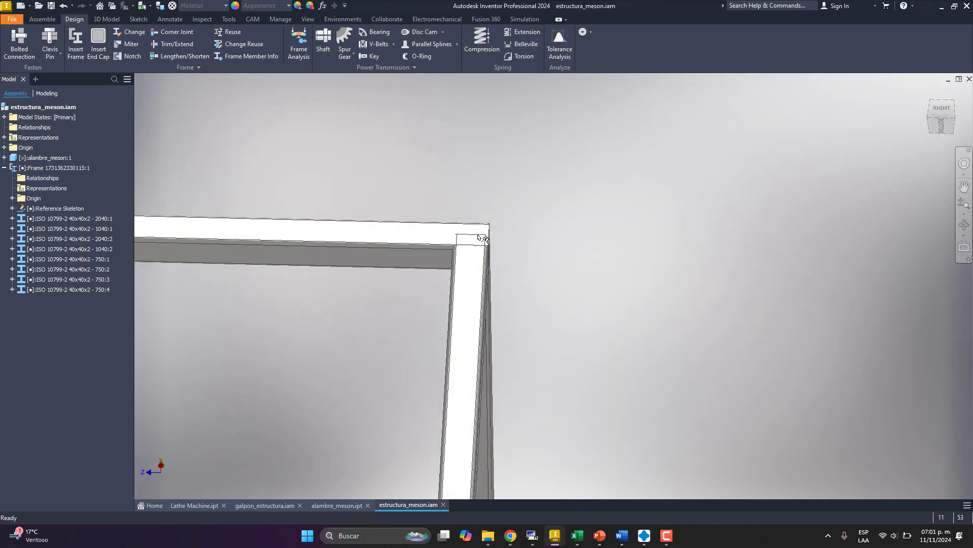
pyautogui.scroll(2, 462, 258)
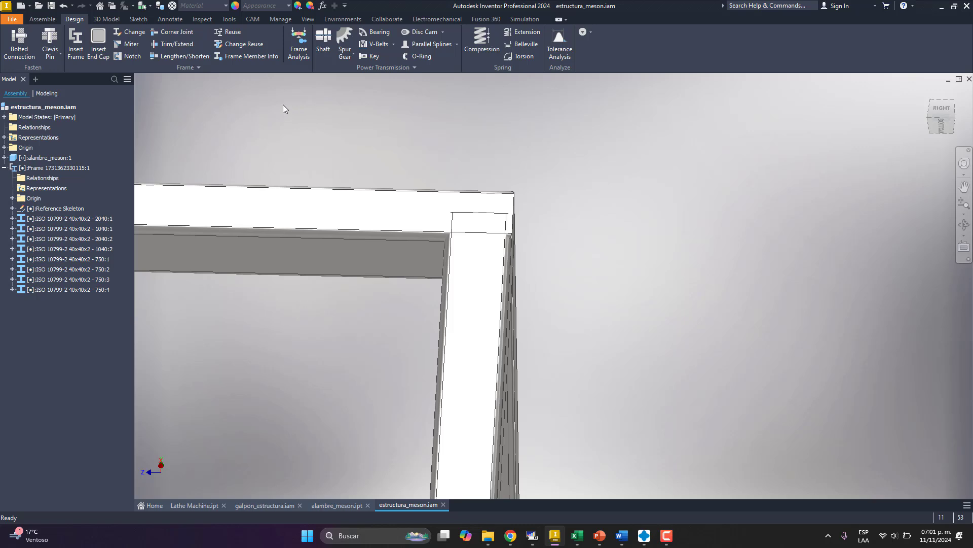
# Trim one leg at the end opposite the 1000 mm dimension to the long upper tube's underside with 0.000 mm offset, keeping Trim/Extend active
pyautogui.click(168, 43)
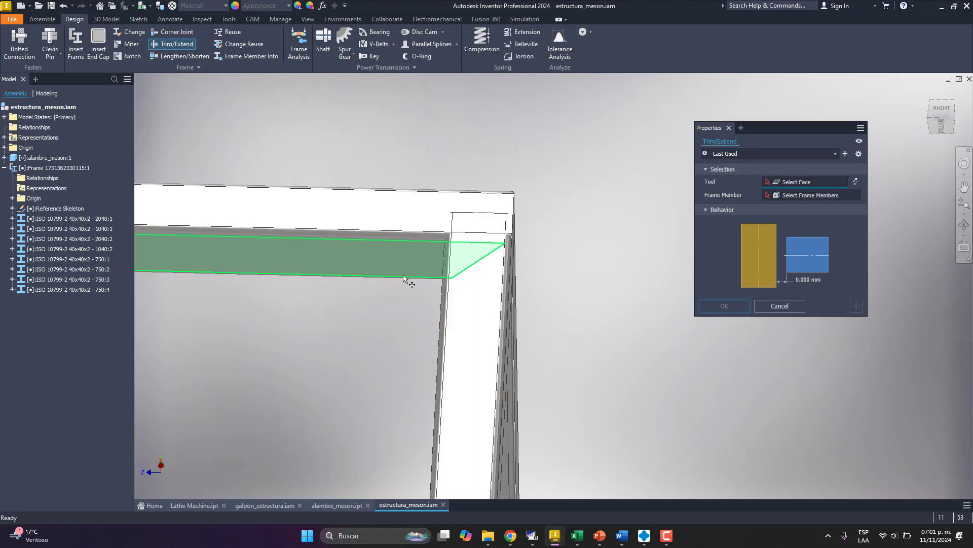
pyautogui.keyDown('shift'); pyautogui.moveTo(365, 282); pyautogui.dragTo(374, 291, button='middle'); pyautogui.keyUp('shift')
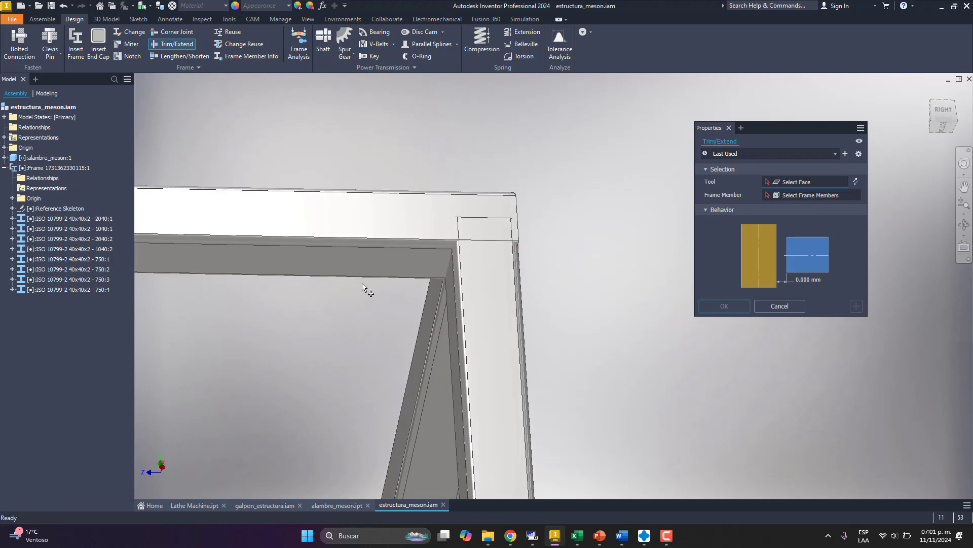
pyautogui.scroll(-3, 370, 304)
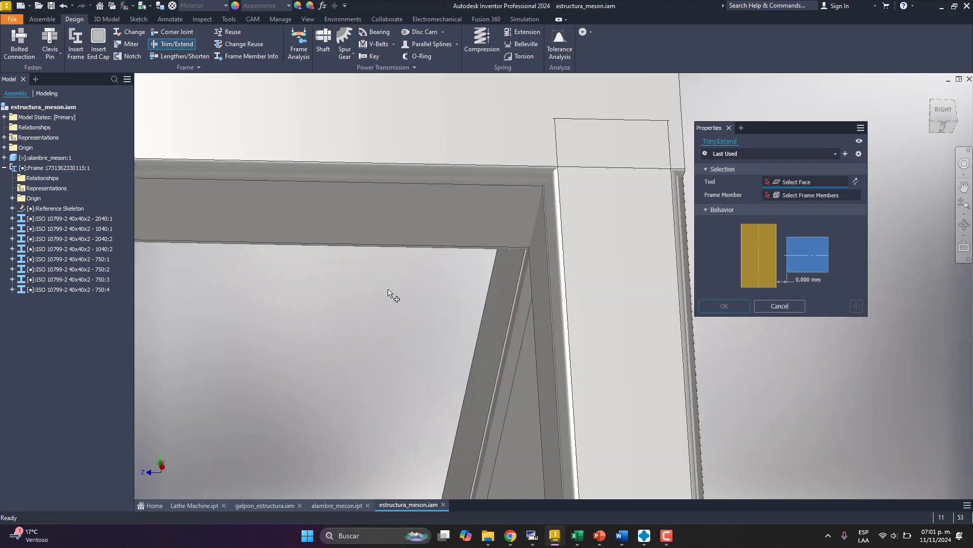
pyautogui.click(445, 218)
pyautogui.scroll(3, 375, 282)
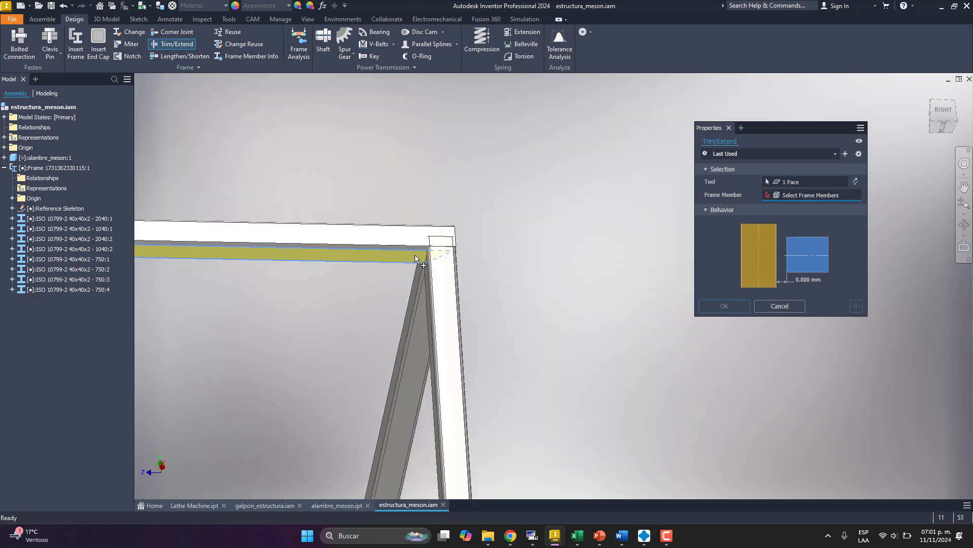
pyautogui.scroll(1, 401, 269)
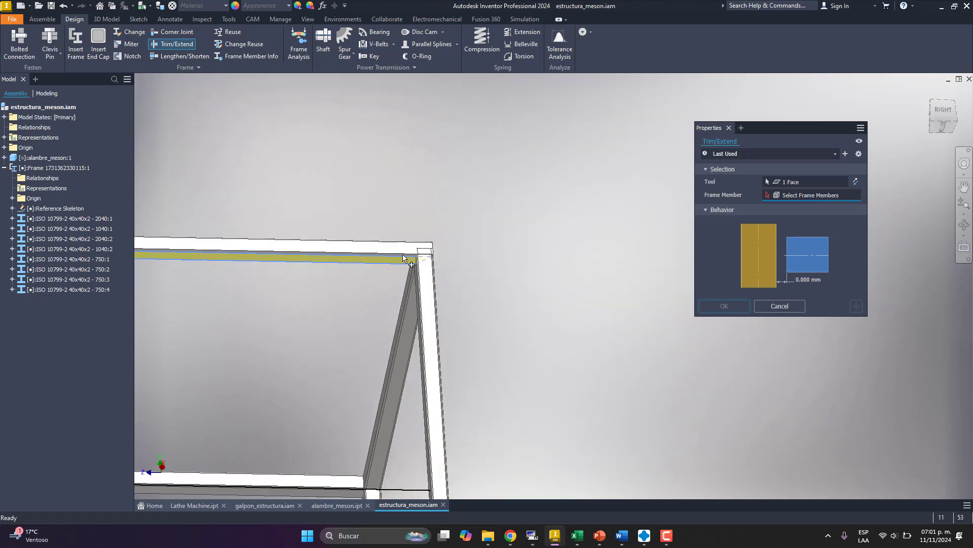
pyautogui.scroll(-2, 411, 261)
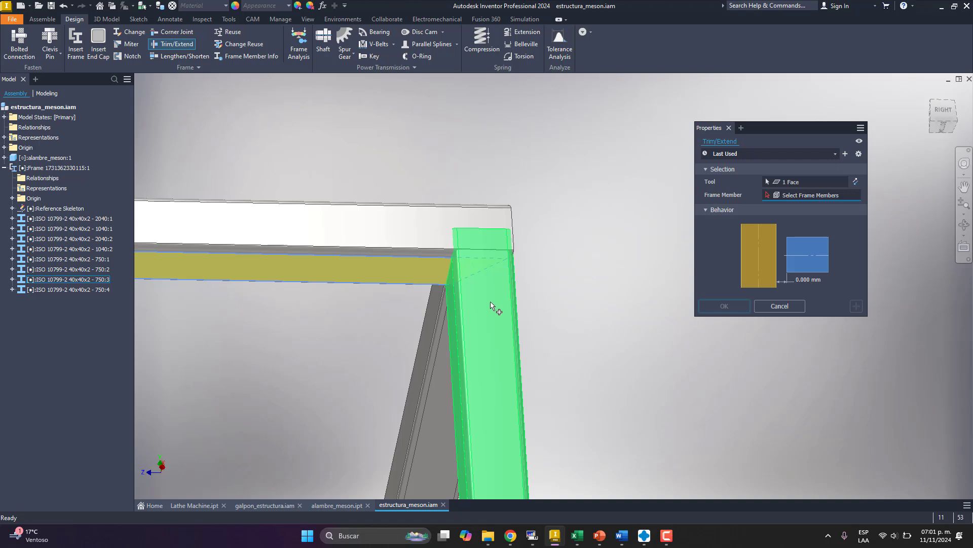
pyautogui.click(501, 335)
pyautogui.scroll(4, 487, 355)
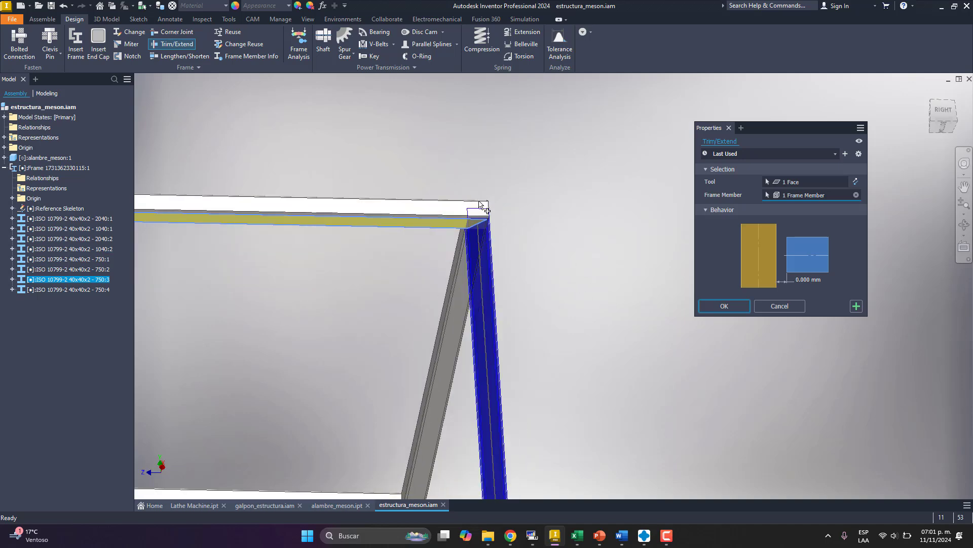
pyautogui.scroll(-4, 451, 350)
pyautogui.scroll(-2, 459, 345)
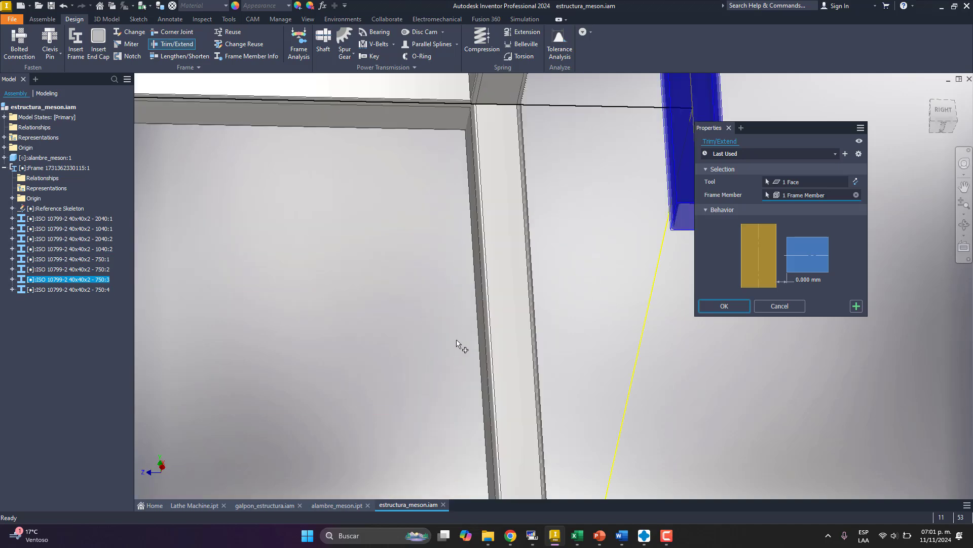
pyautogui.scroll(5, 492, 217)
pyautogui.scroll(-4, 490, 182)
pyautogui.scroll(-3, 490, 181)
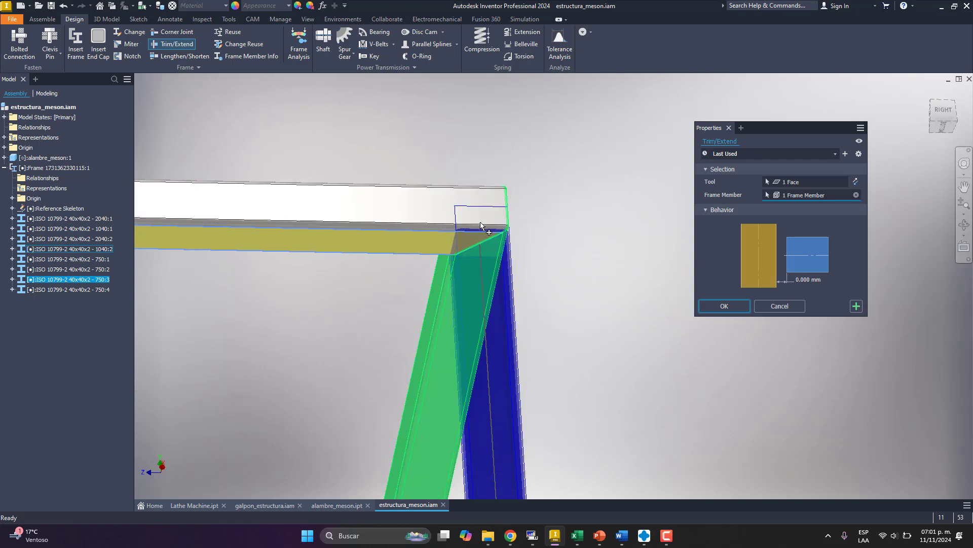
pyautogui.click(856, 307)
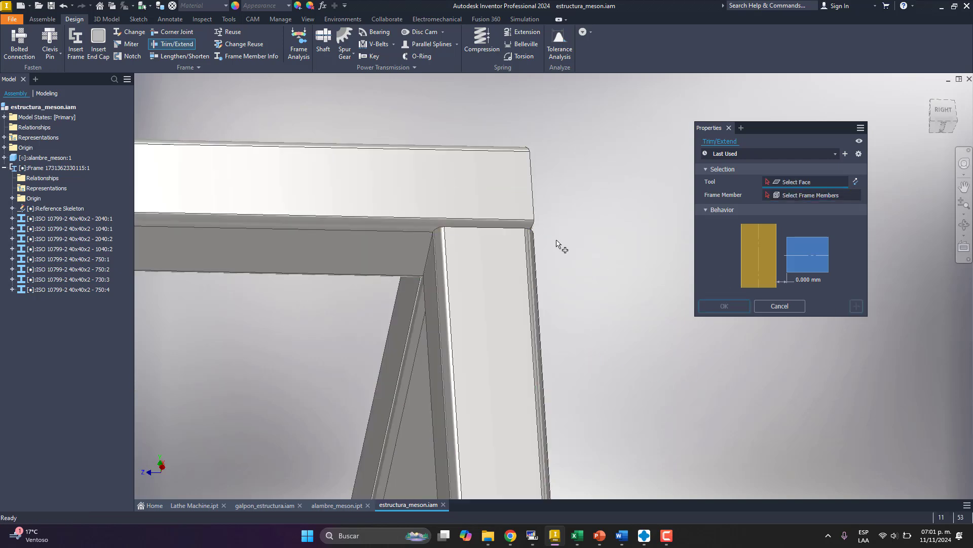
# Trim the three remaining legs to the underside of the short upper tube opposite the 1000 mm dimension, with 0.000 mm offset
pyautogui.keyDown('shift'); pyautogui.moveTo(535, 276); pyautogui.dragTo(447, 298, button='middle'); pyautogui.keyUp('shift')
pyautogui.scroll(5, 566, 221)
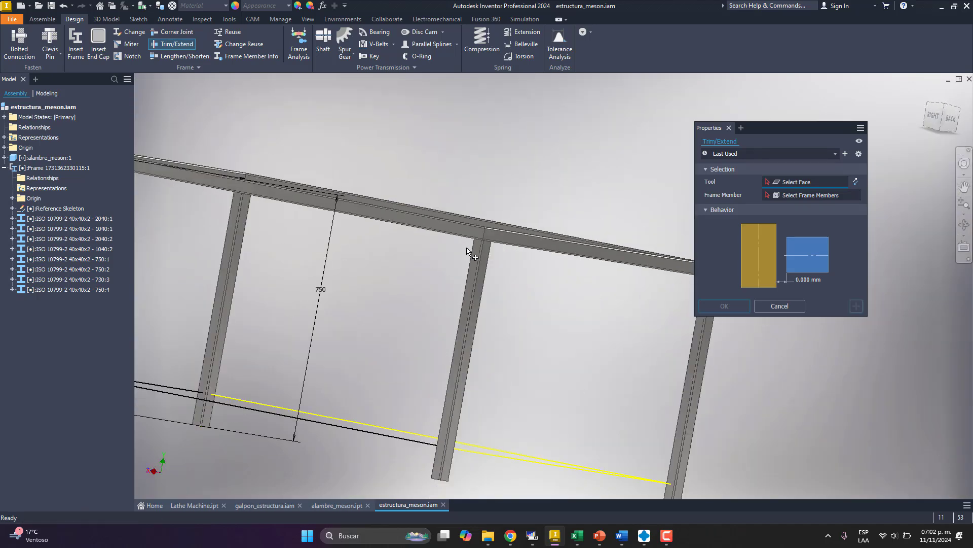
pyautogui.scroll(-5, 640, 271)
pyautogui.keyDown('shift'); pyautogui.moveTo(369, 226); pyautogui.dragTo(333, 218, button='middle'); pyautogui.keyUp('shift')
pyautogui.click(298, 203)
pyautogui.scroll(3, 565, 278)
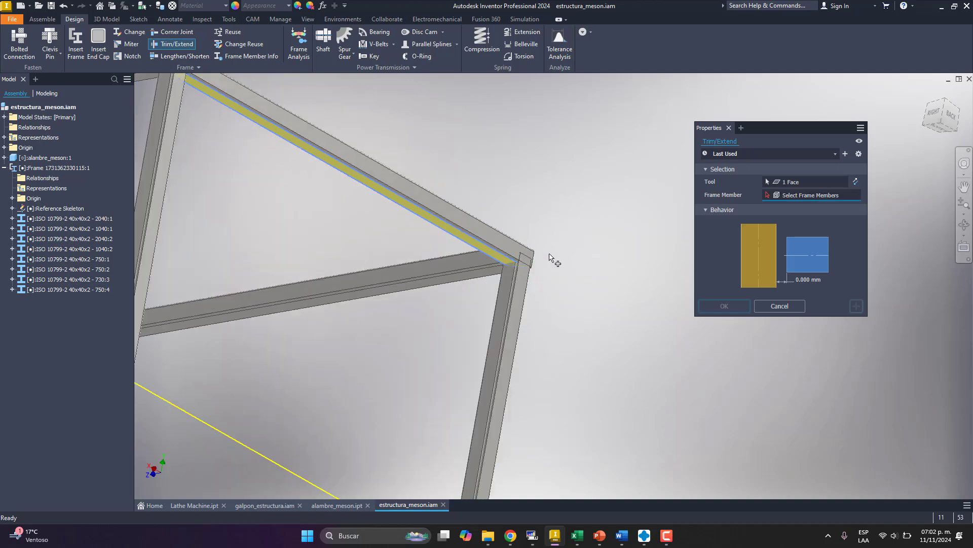
pyautogui.scroll(5, 533, 274)
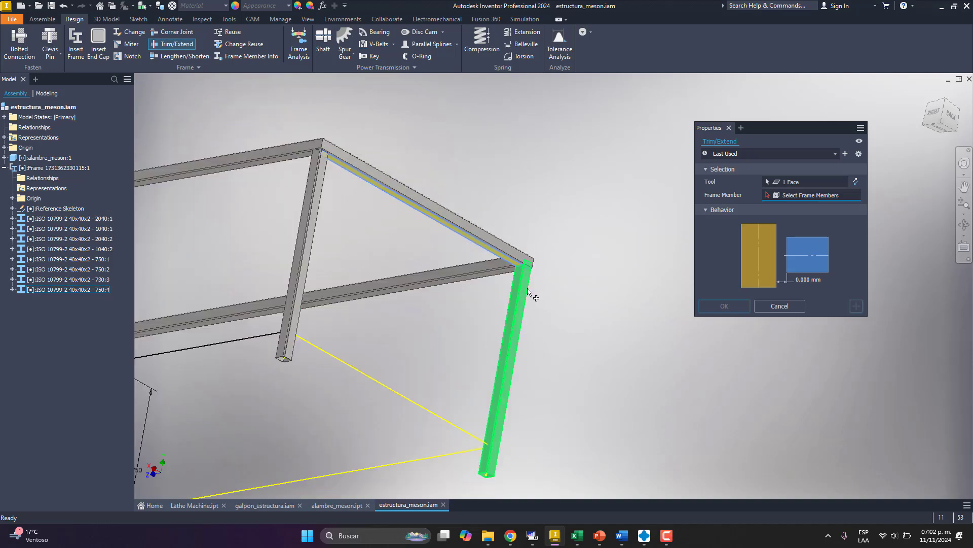
pyautogui.scroll(-4, 501, 269)
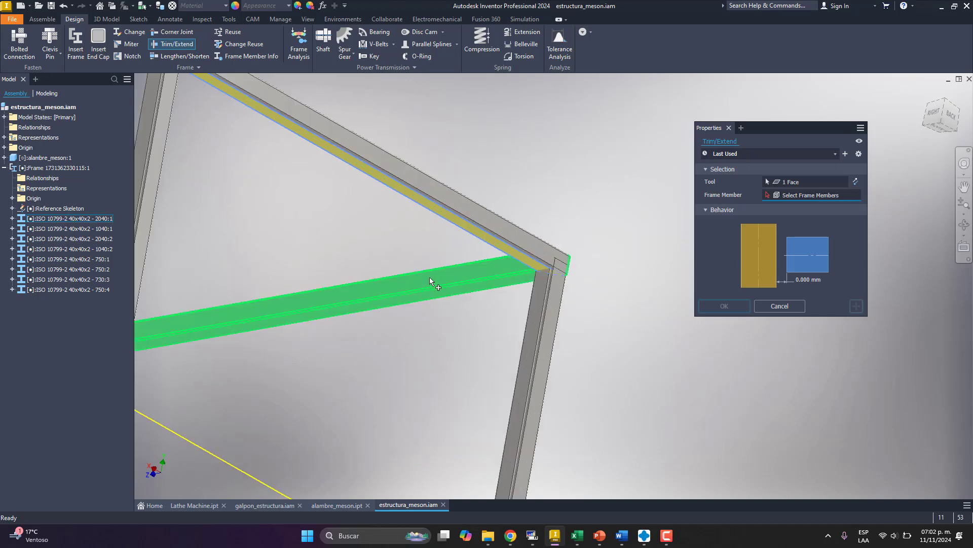
pyautogui.scroll(3, 591, 349)
pyautogui.scroll(-3, 578, 345)
pyautogui.click(570, 349)
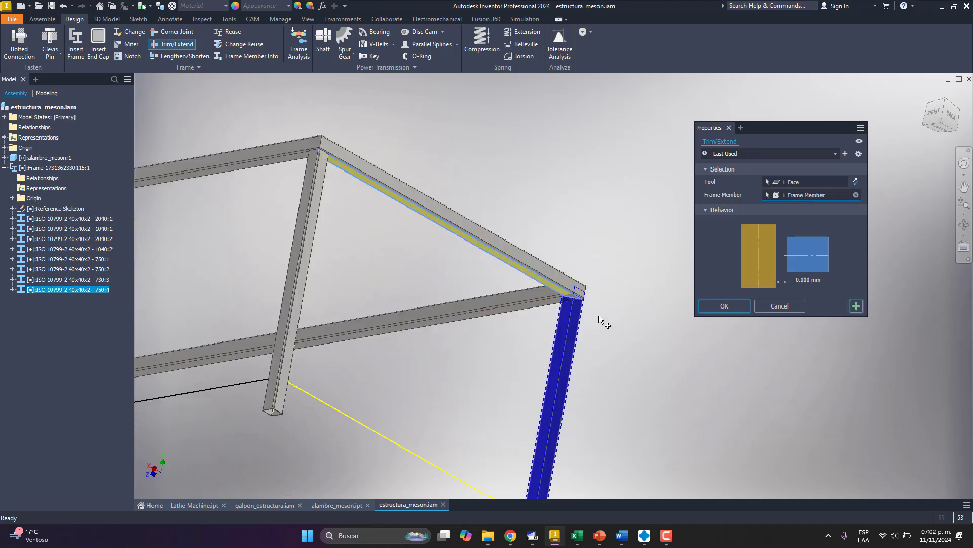
pyautogui.scroll(3, 600, 320)
pyautogui.click(358, 400)
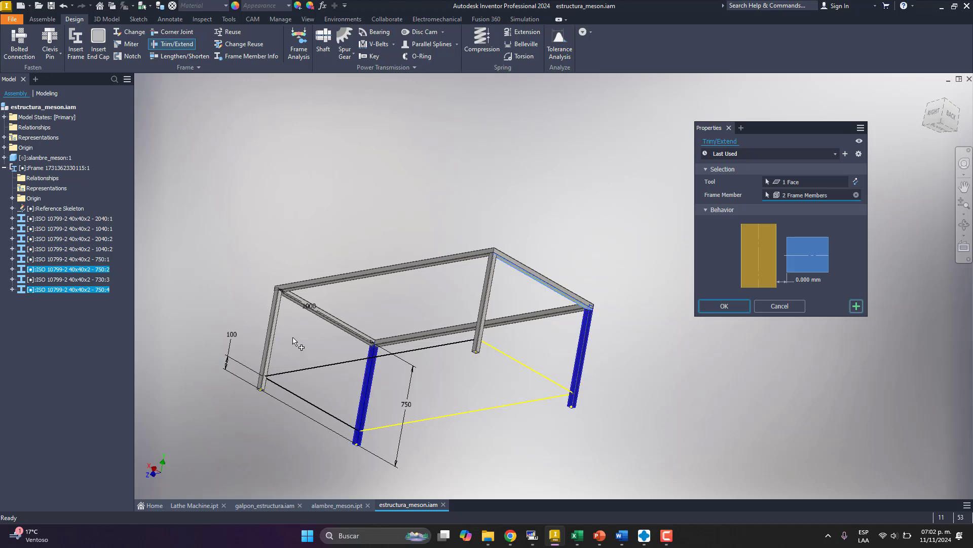
pyautogui.click(269, 324)
pyautogui.scroll(-5, 284, 304)
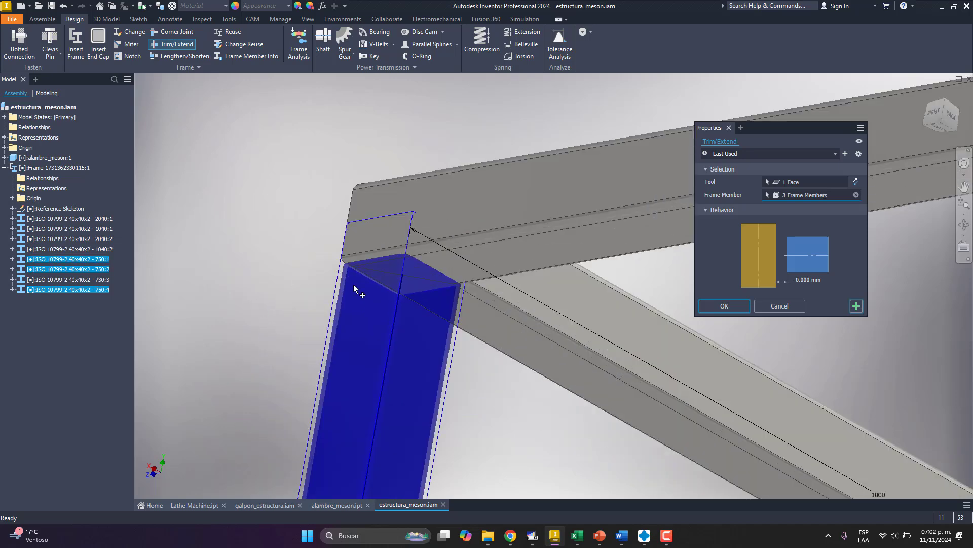
pyautogui.scroll(3, 357, 293)
pyautogui.scroll(-3, 413, 297)
pyautogui.click(725, 306)
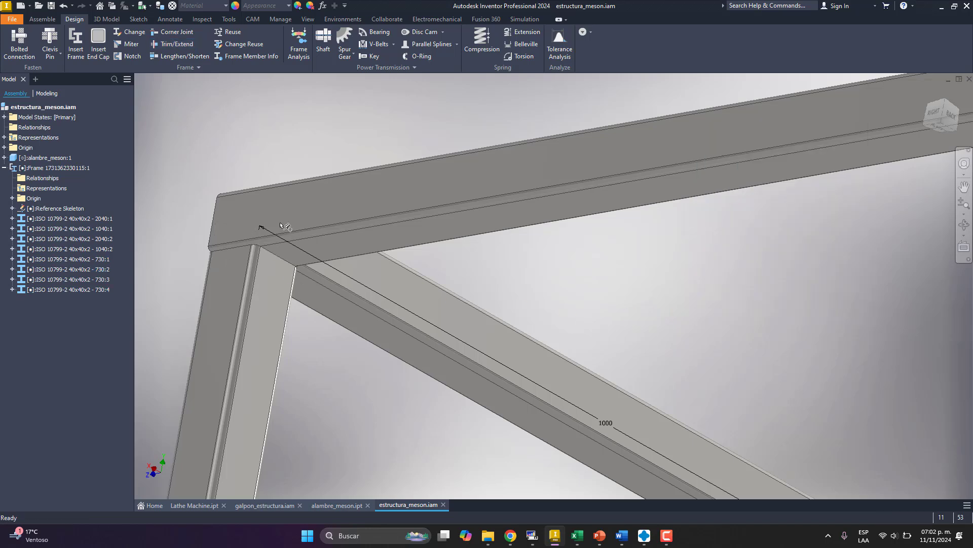
# Inspect the trimmed legs and the lower skeleton lines around the whole frame
pyautogui.scroll(4, 281, 223)
pyautogui.moveTo(418, 297)
pyautogui.keyDown('shift'); pyautogui.mouseDown(button='middle')
pyautogui.moveTo(411, 320)
pyautogui.moveTo(348, 342)
pyautogui.moveTo(305, 323)
pyautogui.moveTo(257, 326)
pyautogui.moveTo(278, 341)
pyautogui.moveTo(326, 348)
pyautogui.mouseUp(button='middle'); pyautogui.keyUp('shift')
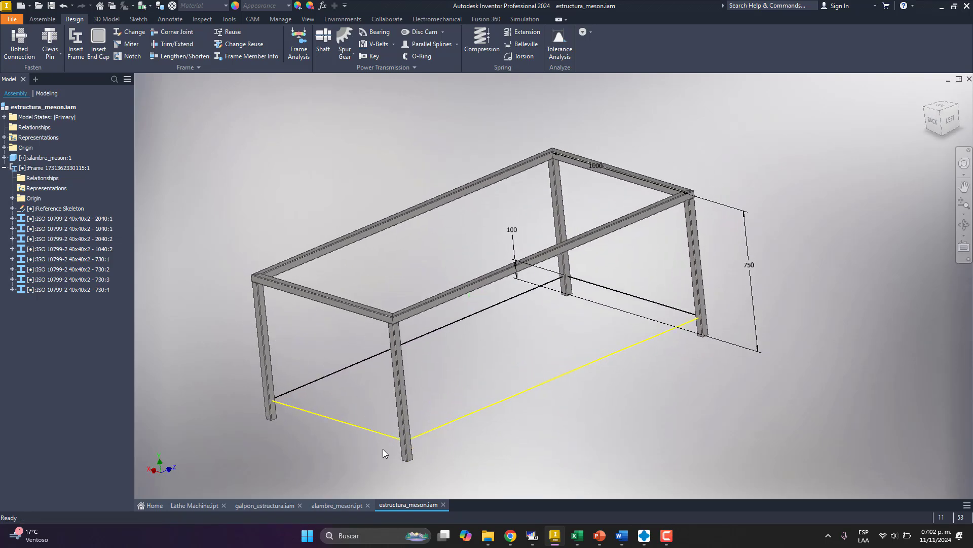
pyautogui.scroll(-5, 382, 448)
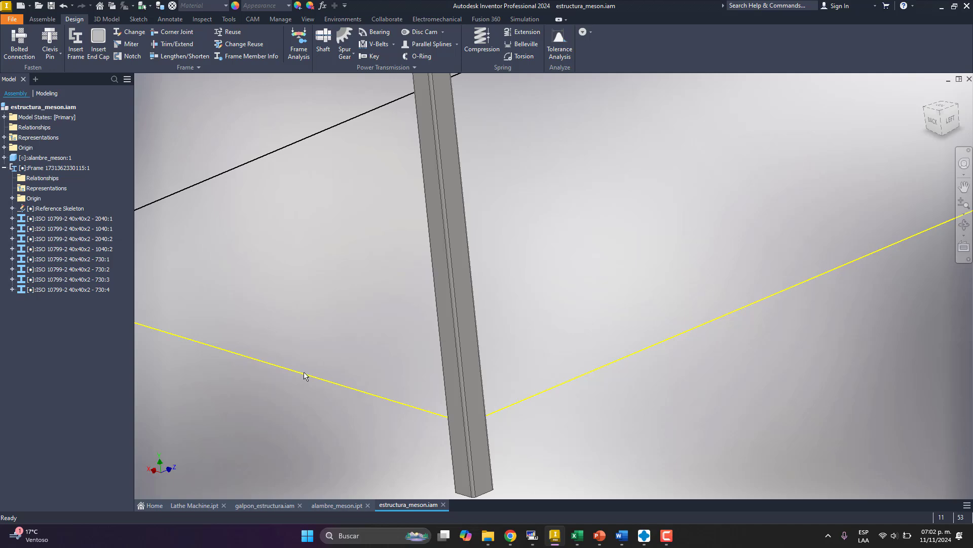
pyautogui.scroll(5, 304, 375)
pyautogui.scroll(3, 304, 376)
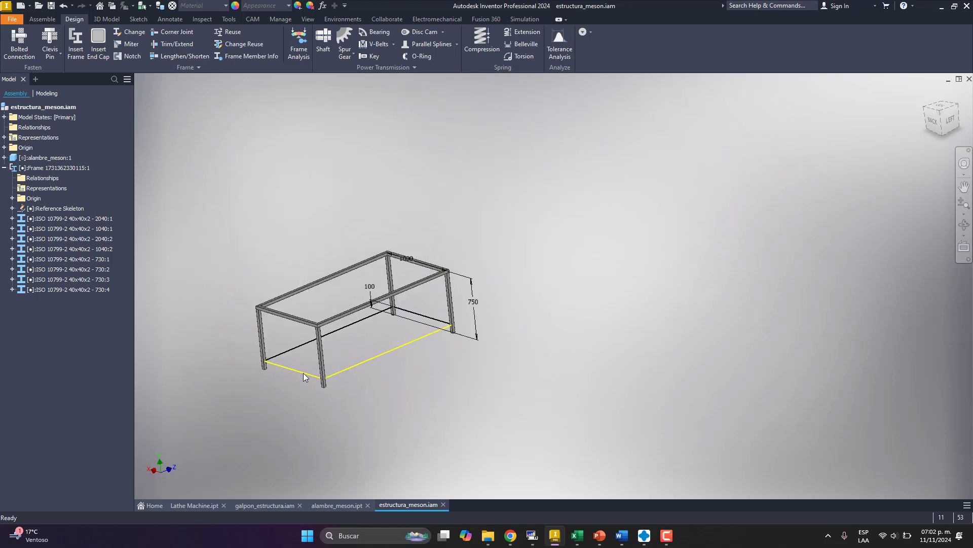
pyautogui.scroll(-2, 335, 347)
pyautogui.keyDown('shift'); pyautogui.moveTo(355, 362); pyautogui.dragTo(375, 249, button='middle'); pyautogui.keyUp('shift')
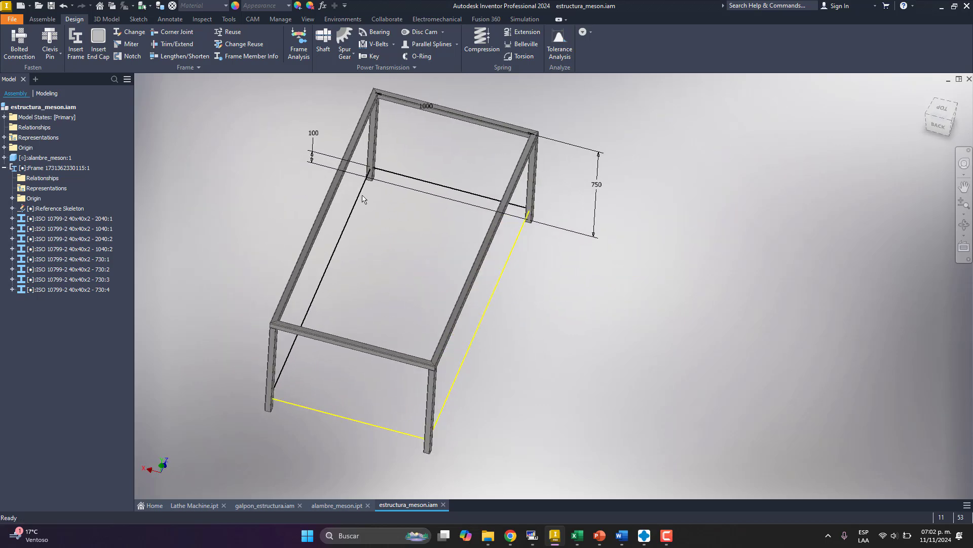
# Create a new part from the metric Standard (mm).ipt template and start a 2D sketch on the front XY plane
pyautogui.hotkey('ctrl', 'n')
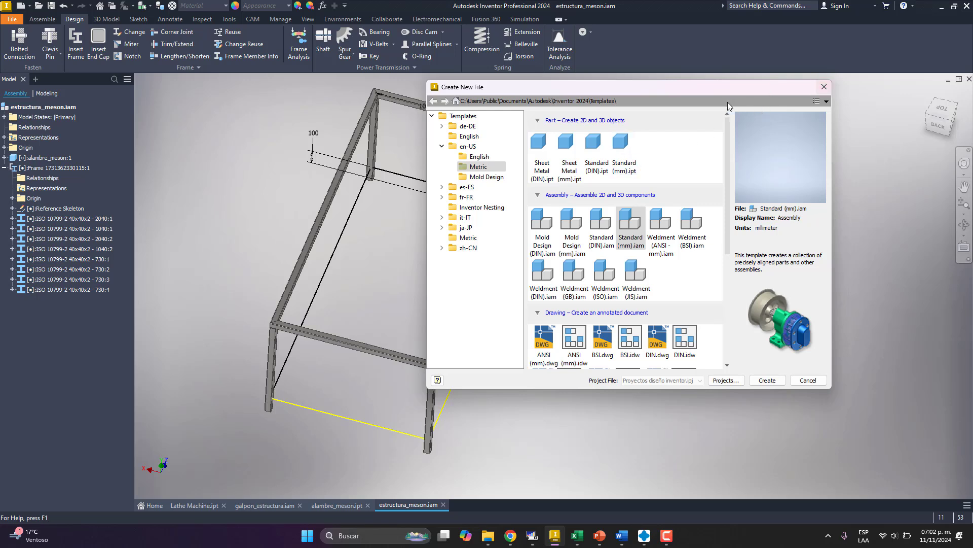
pyautogui.doubleClick(626, 158)
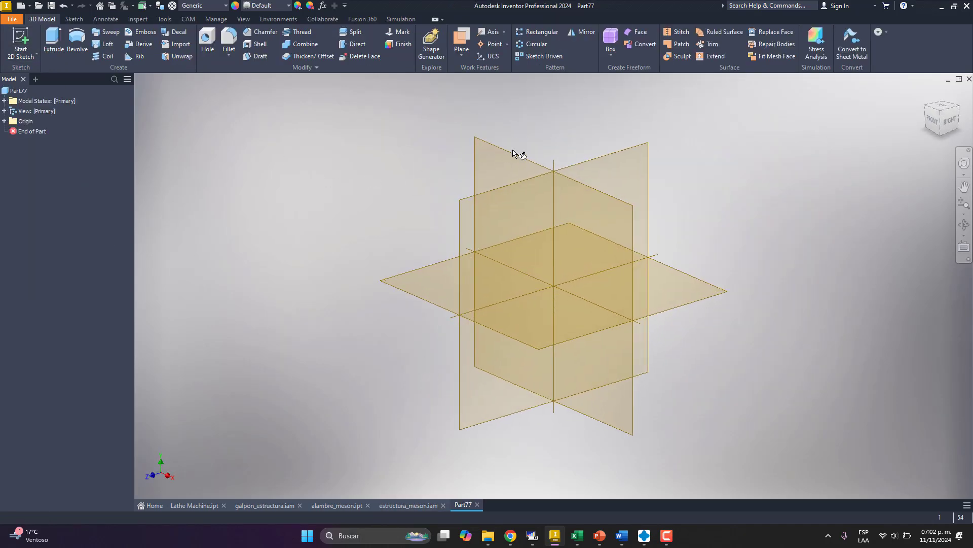
pyautogui.press('s')
pyautogui.click(515, 155)
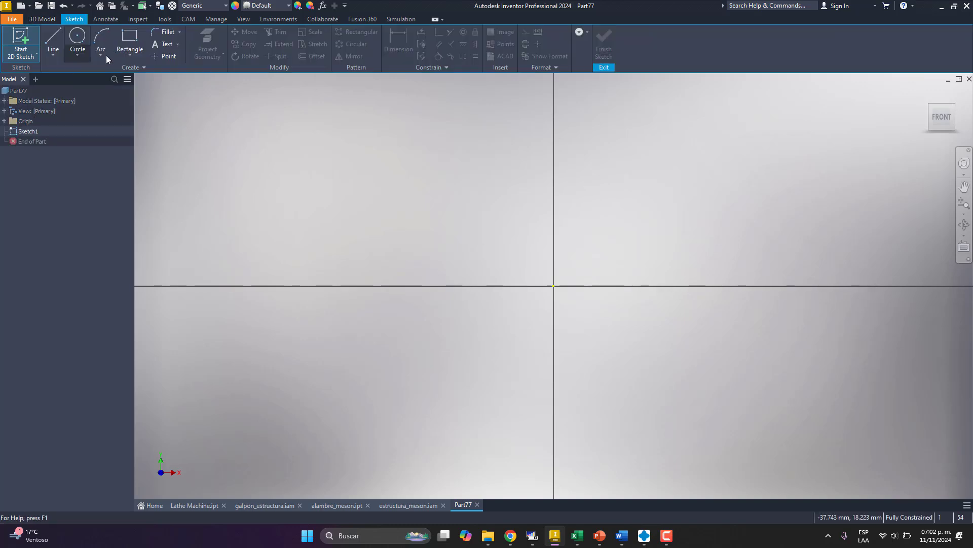
# Sketch a rectangle about 10 by 10 mm with one corner on the origin, extending into the positive X and Y quadrant
pyautogui.click(129, 39)
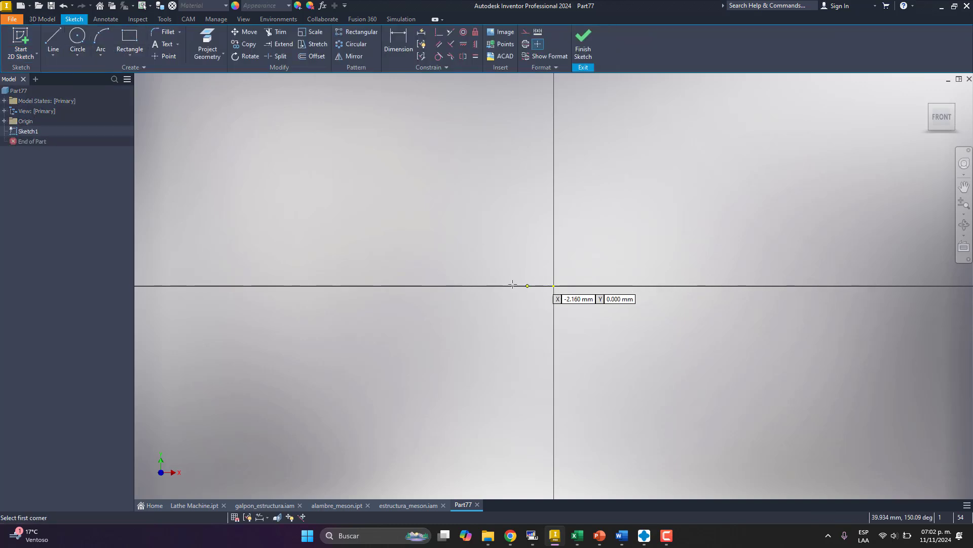
pyautogui.click(557, 286)
pyautogui.click(130, 38)
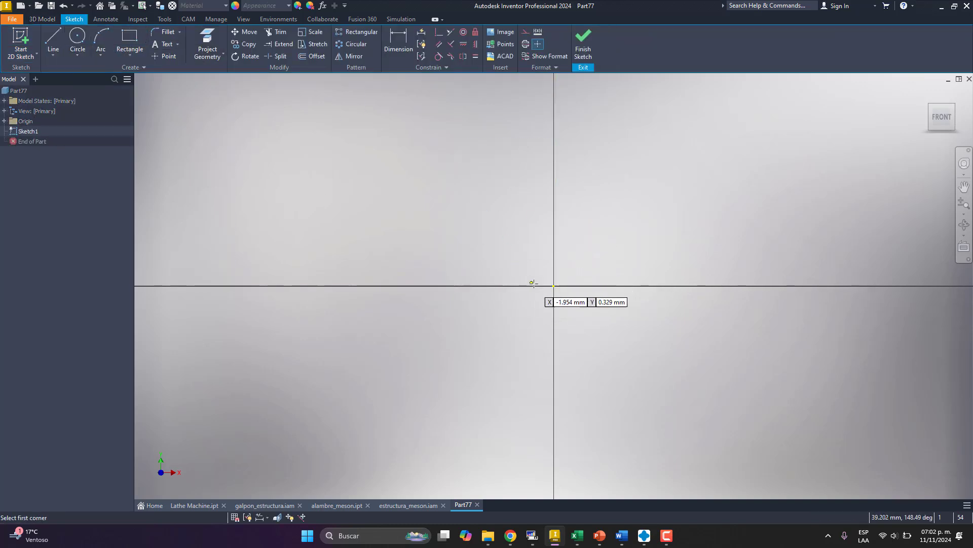
pyautogui.click(554, 286)
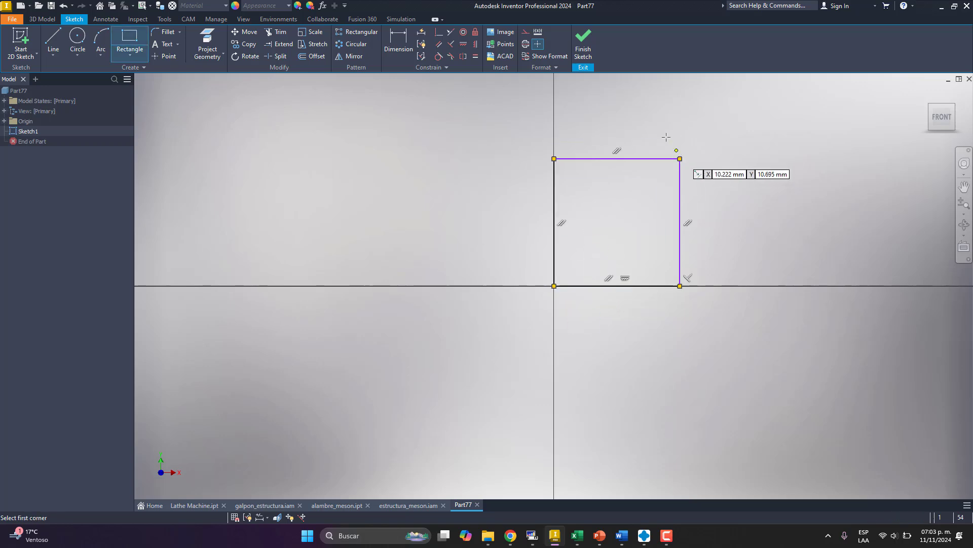
pyautogui.click(680, 159)
# Dimension the rectangle's horizontal edge to a width of 1100 mm
pyautogui.press('d')
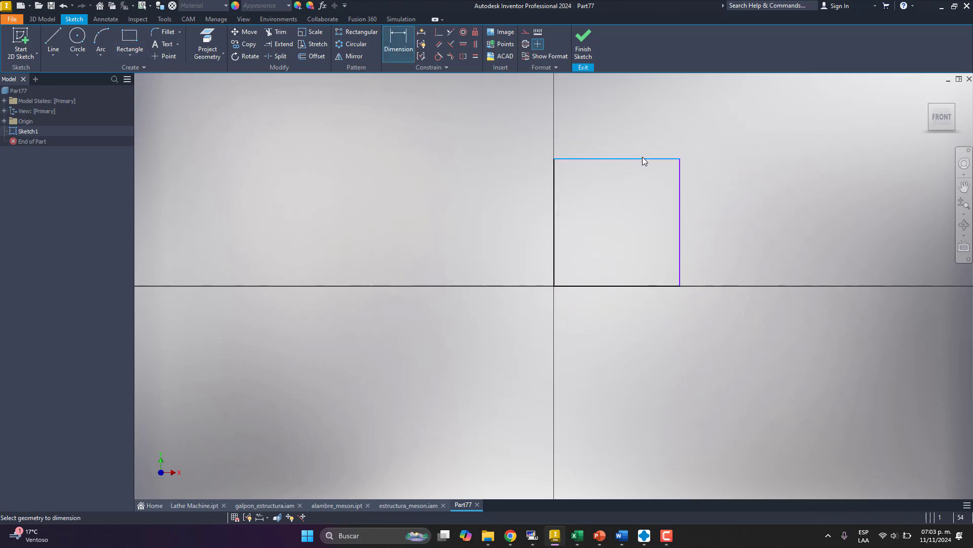
pyautogui.click(643, 159)
pyautogui.click(635, 133)
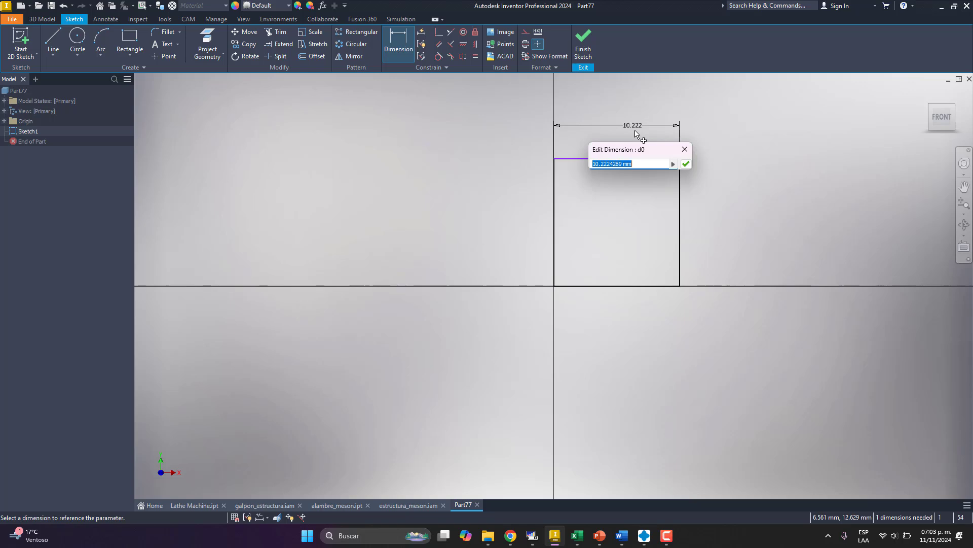
pyautogui.write('1100')
pyautogui.press('Return')
# Dimension the rectangle's vertical edge to 2100 mm and finish the sketch
pyautogui.scroll(10, 439, 304)
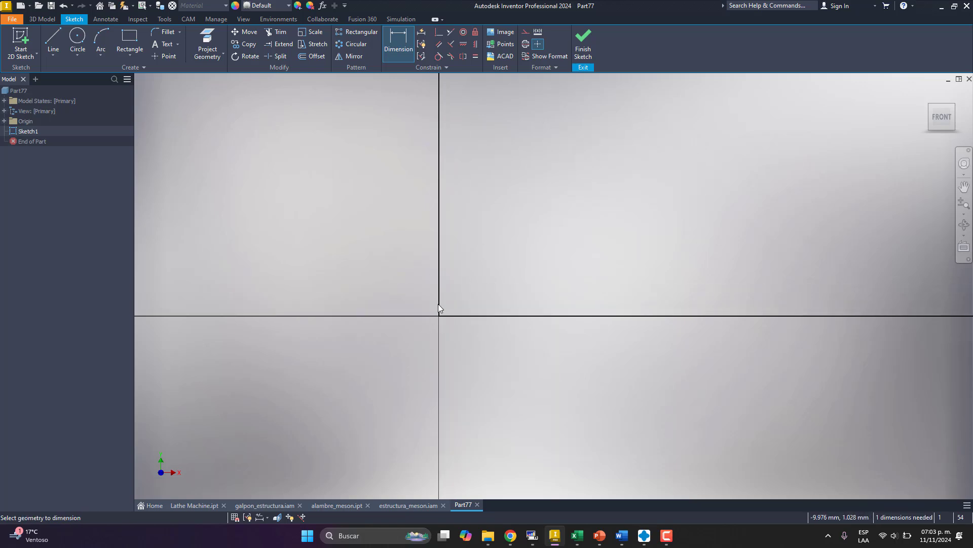
pyautogui.click(460, 226)
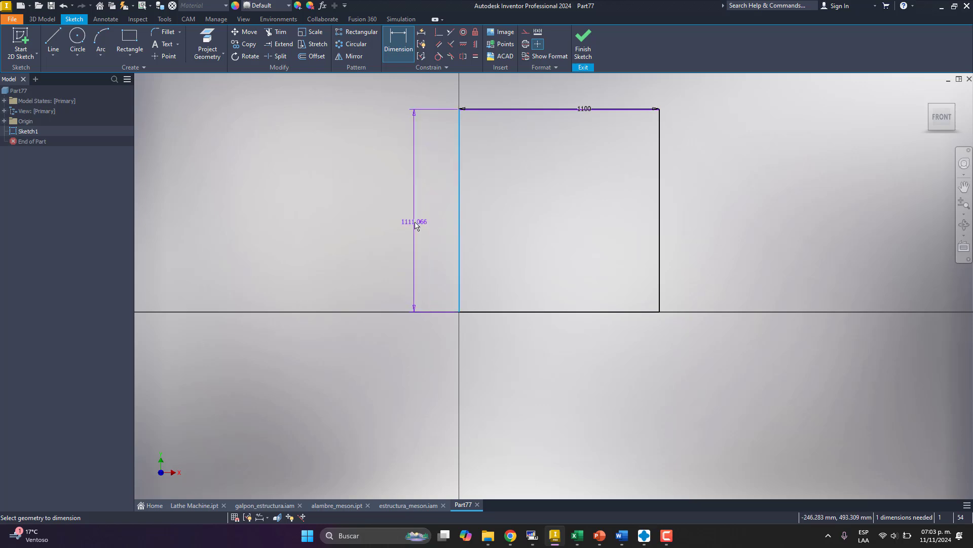
pyautogui.click(412, 259)
pyautogui.write('210')
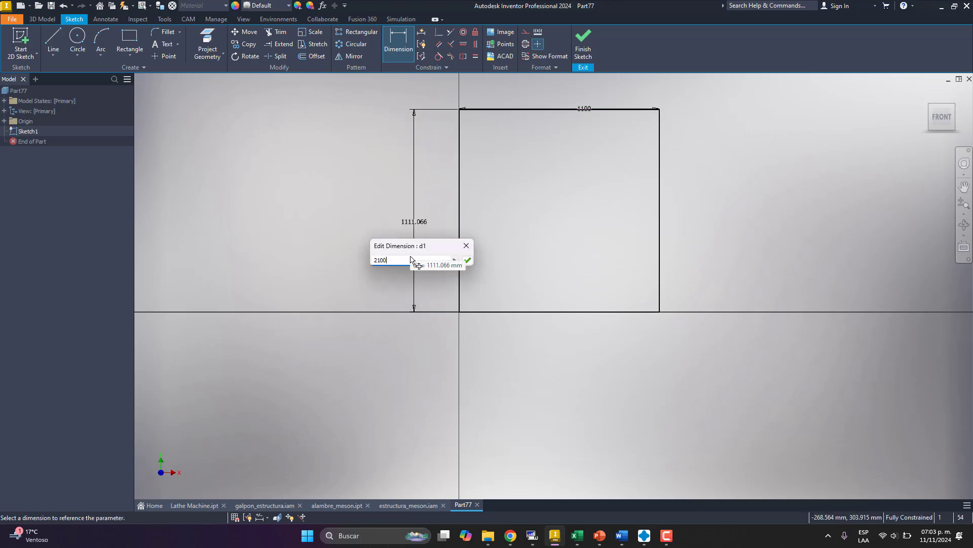
pyautogui.write('0')
pyautogui.press('Return')
pyautogui.scroll(5, 465, 325)
pyautogui.scroll(-3, 473, 308)
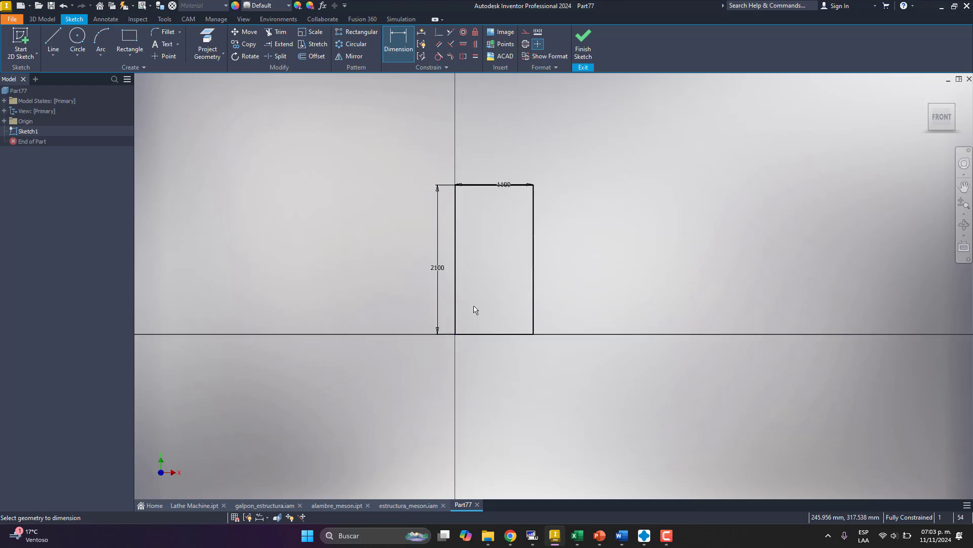
pyautogui.click(584, 39)
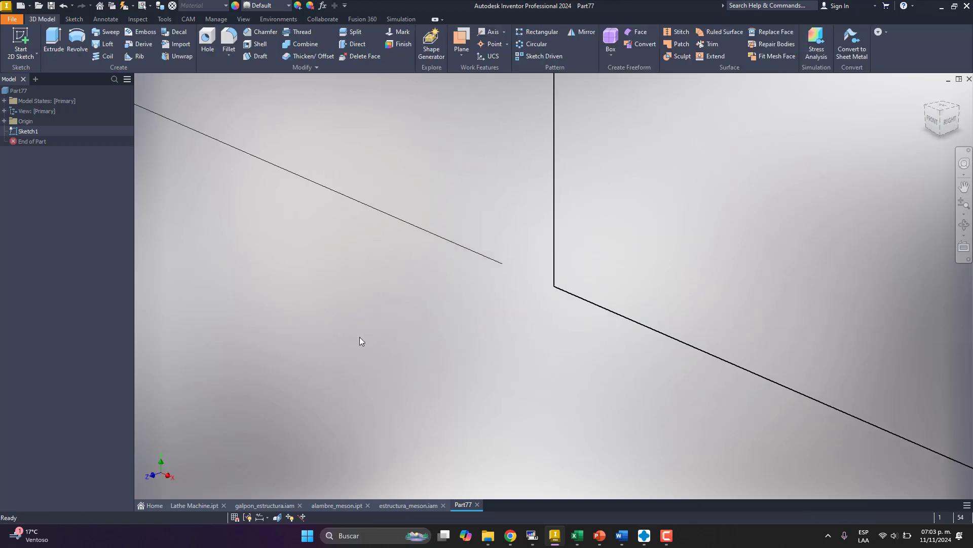
# Extrude the rectangular profile 10 mm in the default direction to form the plate
pyautogui.click(53, 40)
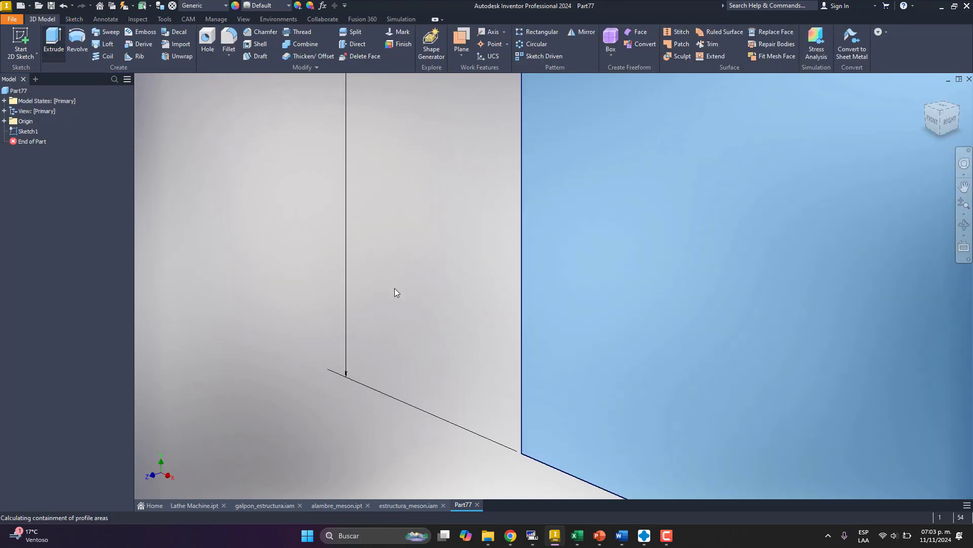
pyautogui.scroll(-3, 469, 327)
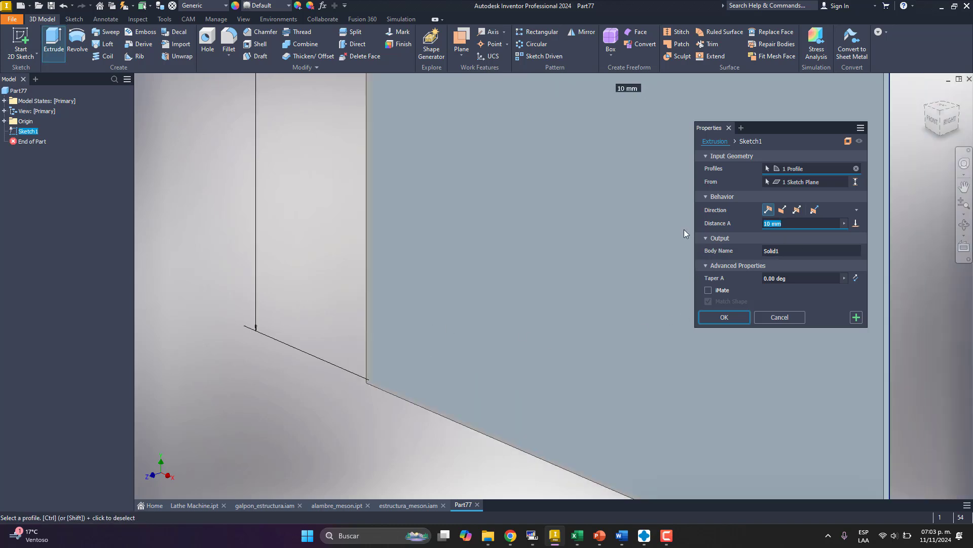
pyautogui.write('5')
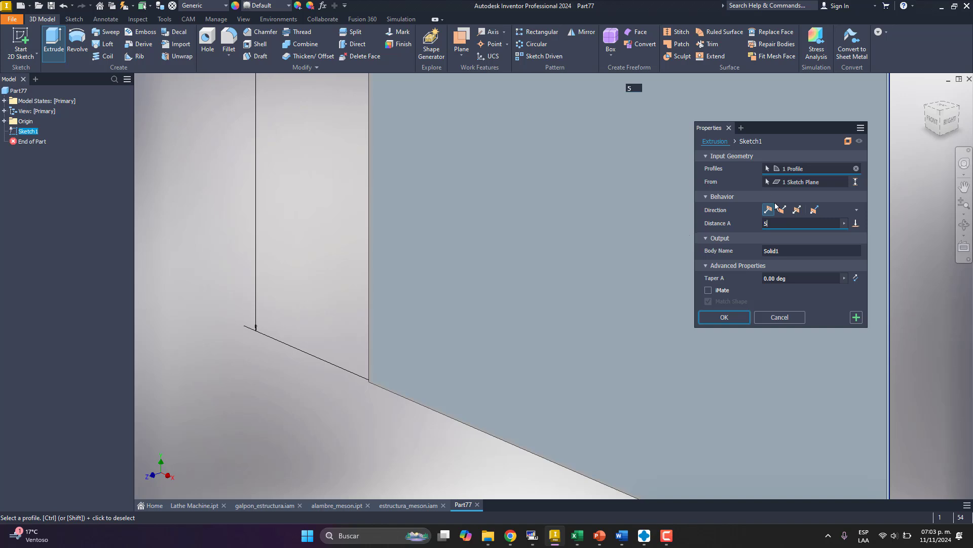
pyautogui.scroll(5, 552, 310)
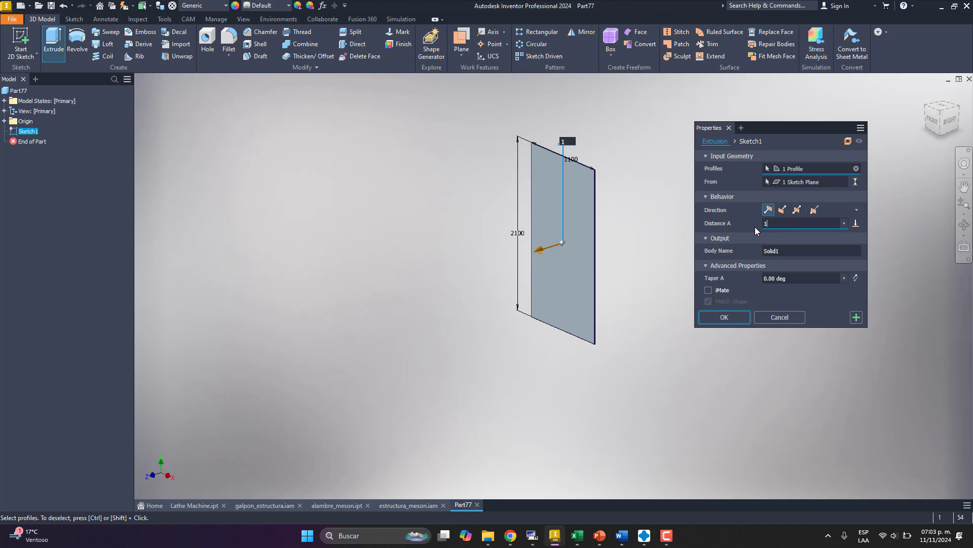
pyautogui.scroll(5, 615, 179)
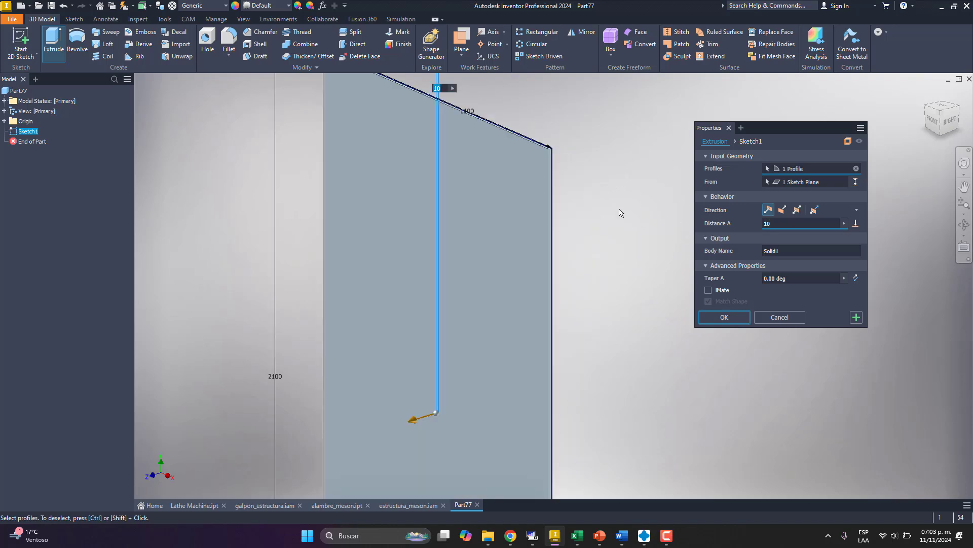
pyautogui.click(724, 318)
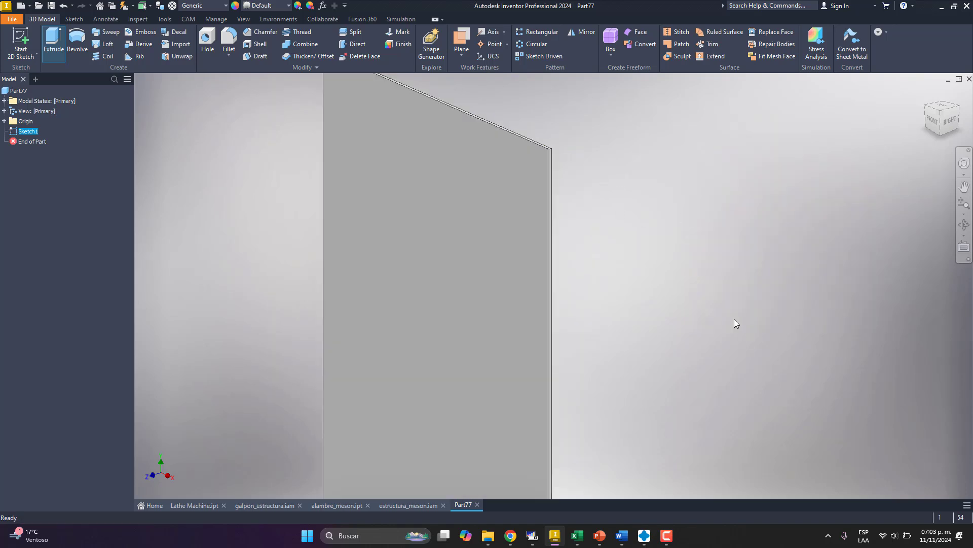
# Save the plate part as plancha_meson in the Proyectos de diseño Inacap folder
pyautogui.click(11, 19)
pyautogui.click(30, 131)
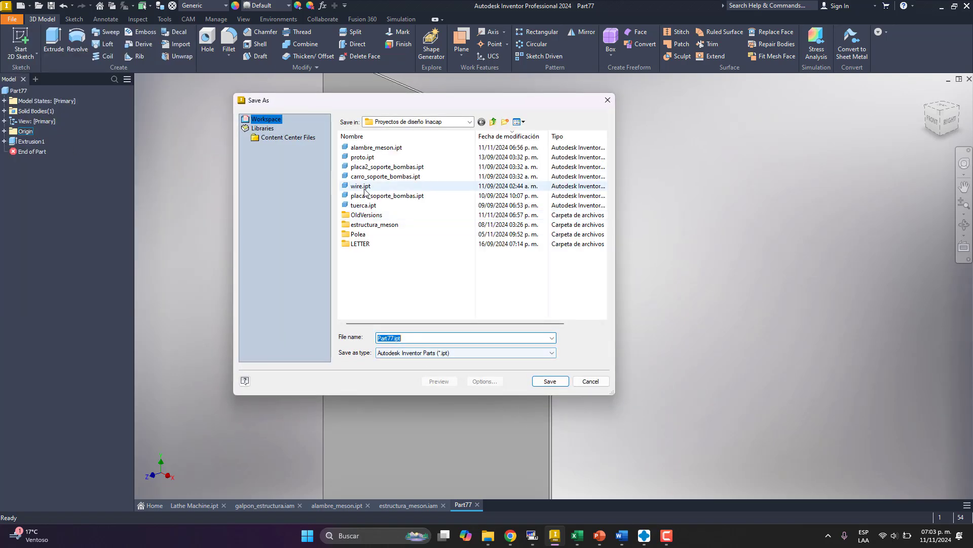
pyautogui.write('pl')
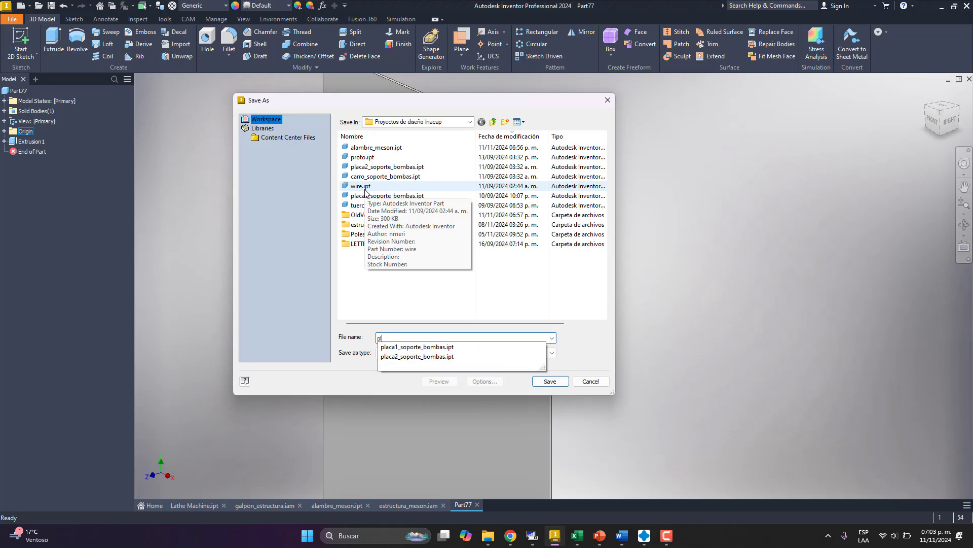
pyautogui.write('ancha_meson')
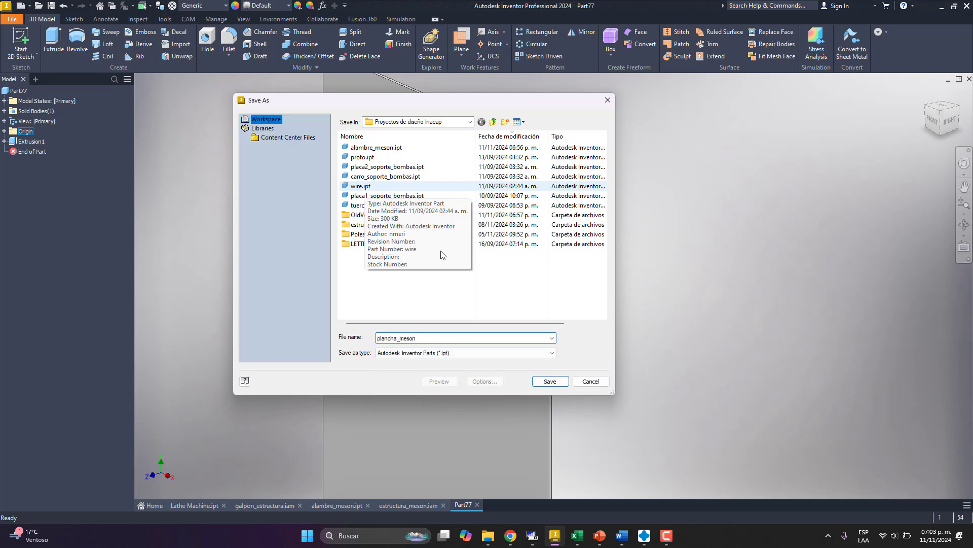
pyautogui.click(550, 381)
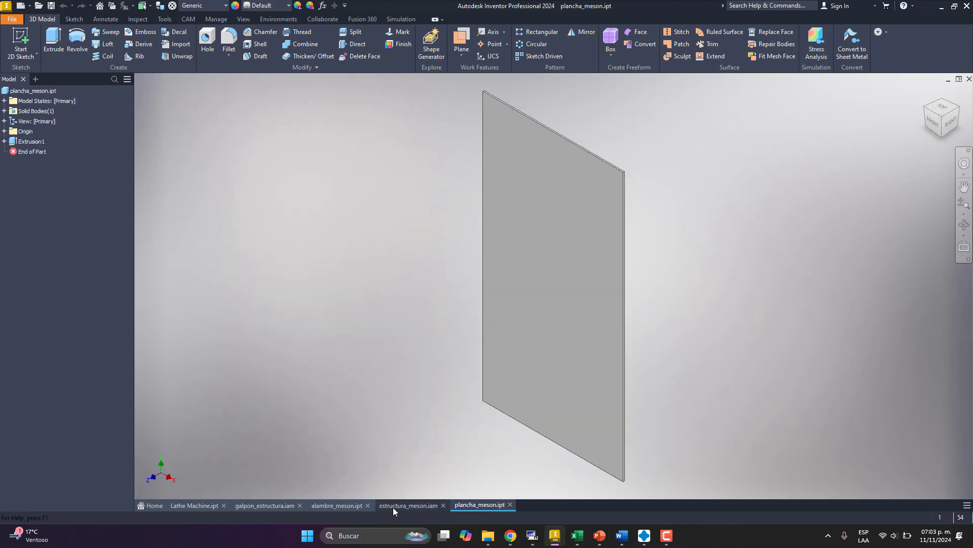
# Switch to estructura_meson.iam and place one plancha_meson.ipt component beside the table frame
pyautogui.click(394, 505)
pyautogui.click(37, 20)
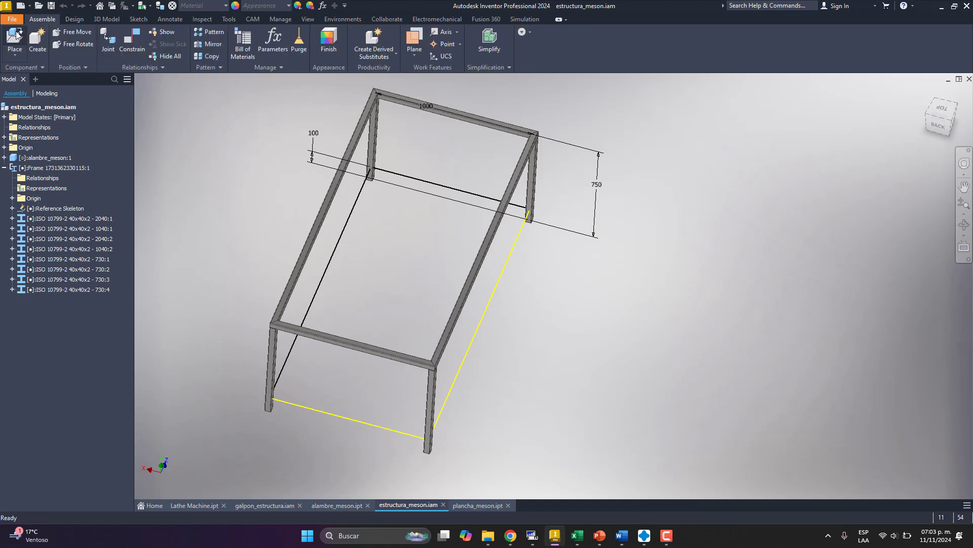
pyautogui.click(16, 34)
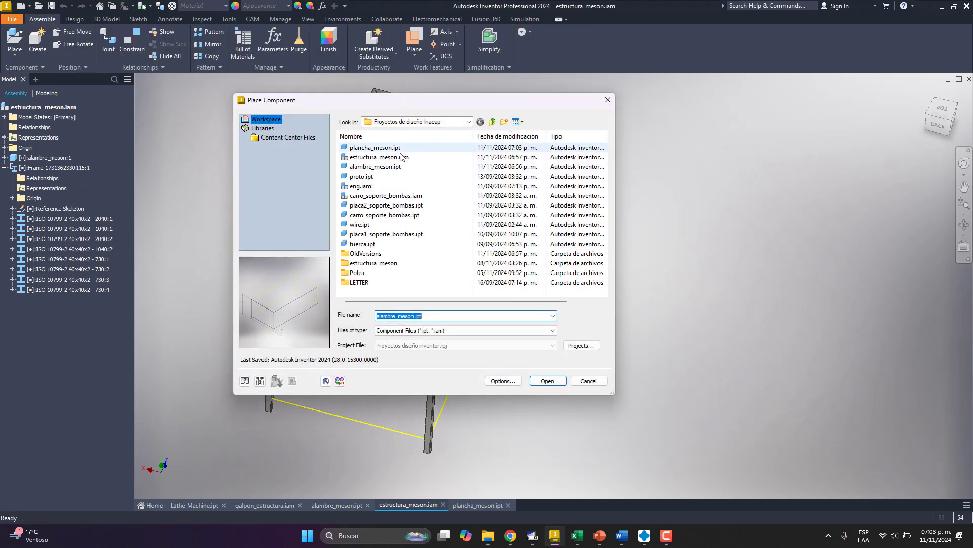
pyautogui.click(395, 149)
pyautogui.click(547, 381)
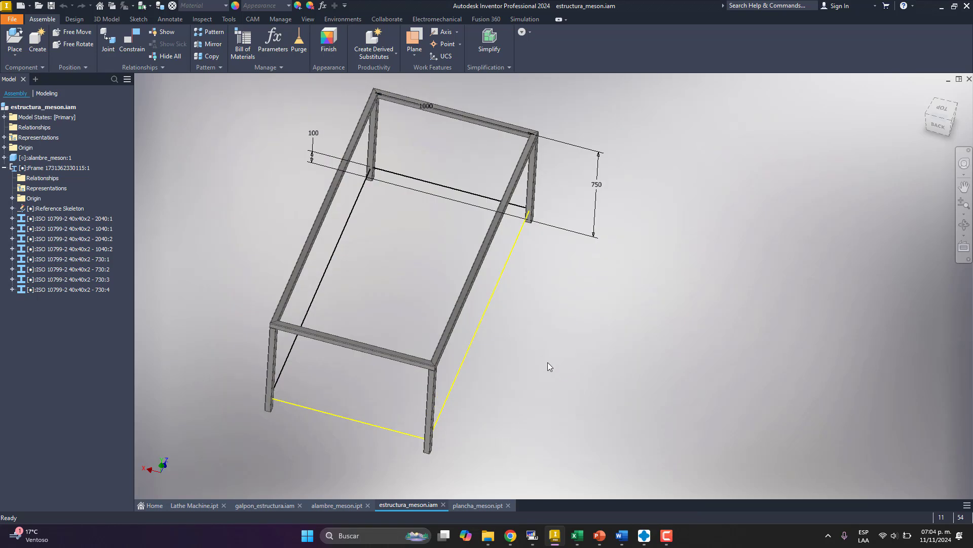
pyautogui.scroll(-5, 551, 378)
pyautogui.click(634, 323)
pyautogui.press('Escape')
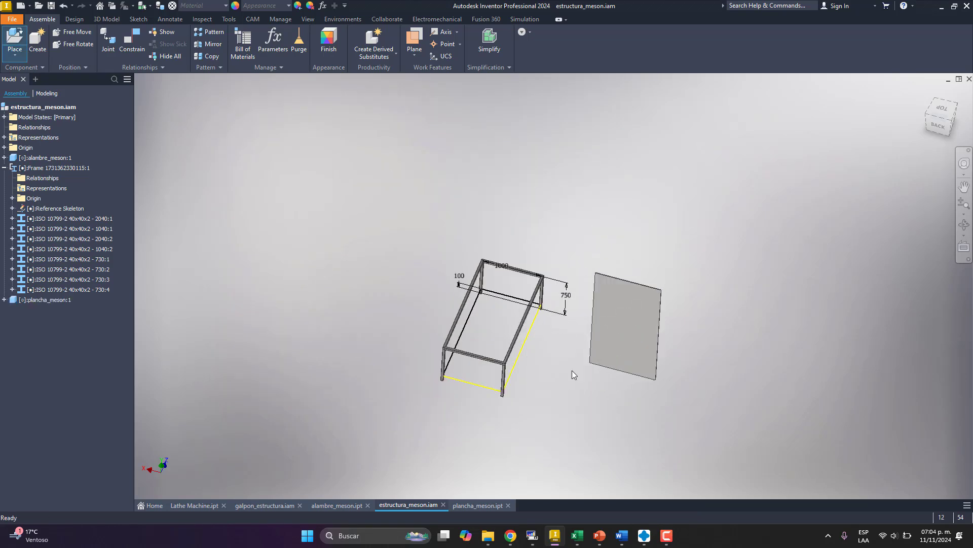
# Apply the White Oak - Natural Medium Gloss appearance to the placed plate
pyautogui.scroll(3, 617, 343)
pyautogui.click(623, 348)
pyautogui.scroll(3, 540, 239)
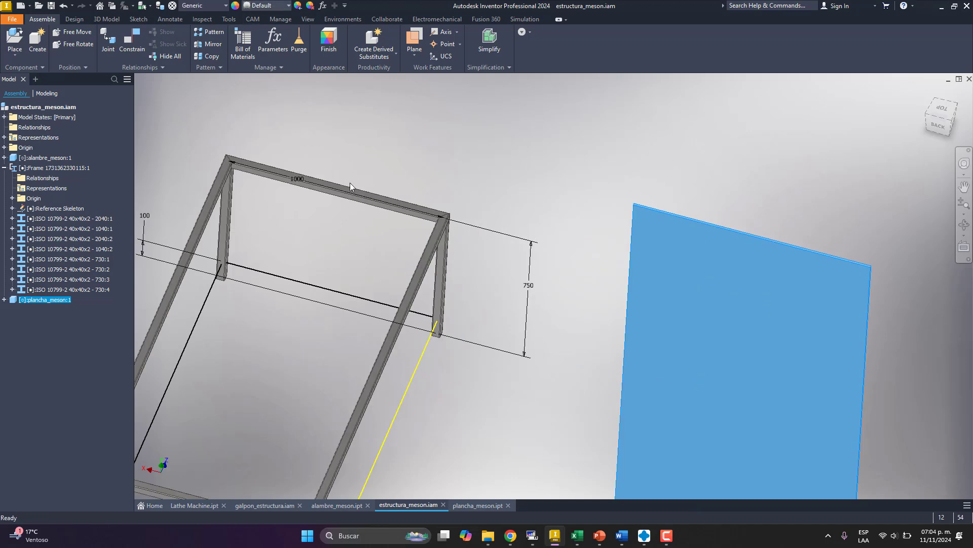
pyautogui.click(264, 6)
pyautogui.scroll(-15, 327, 147)
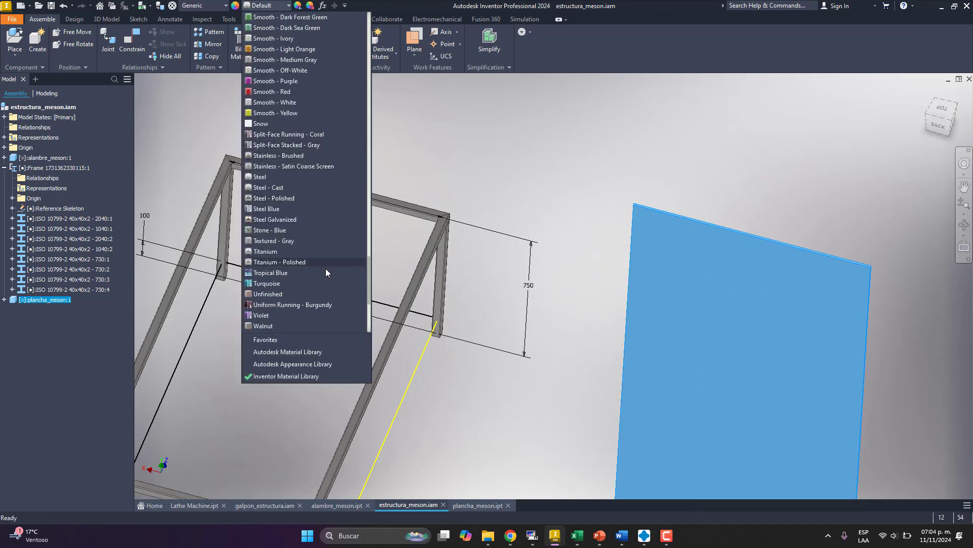
pyautogui.scroll(-3, 292, 261)
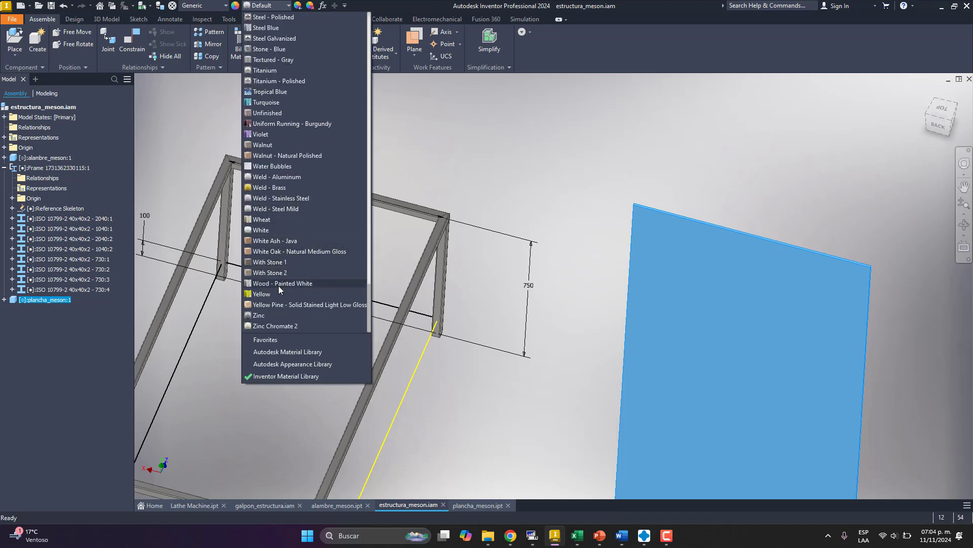
pyautogui.click(282, 252)
pyautogui.scroll(-5, 458, 168)
pyautogui.click(458, 167)
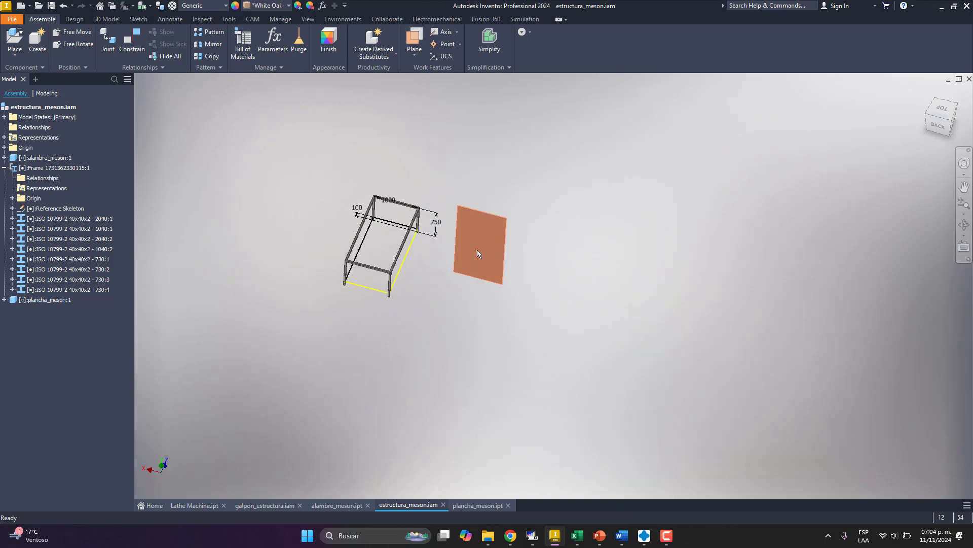
# Mate the plate's large face to the upper face of one long frame tube with a 0 mm offset
pyautogui.scroll(8, 467, 232)
pyautogui.click(130, 48)
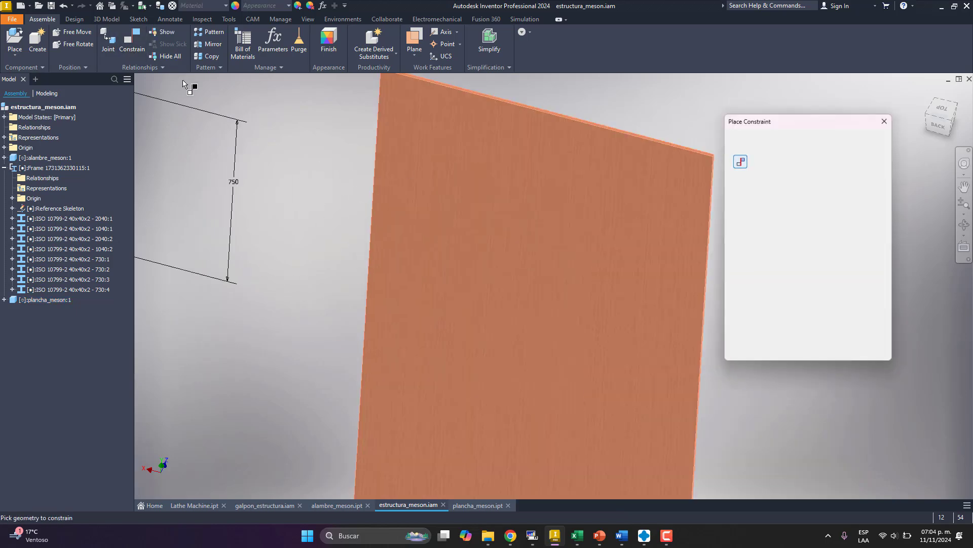
pyautogui.scroll(-6, 464, 224)
pyautogui.scroll(4, 480, 278)
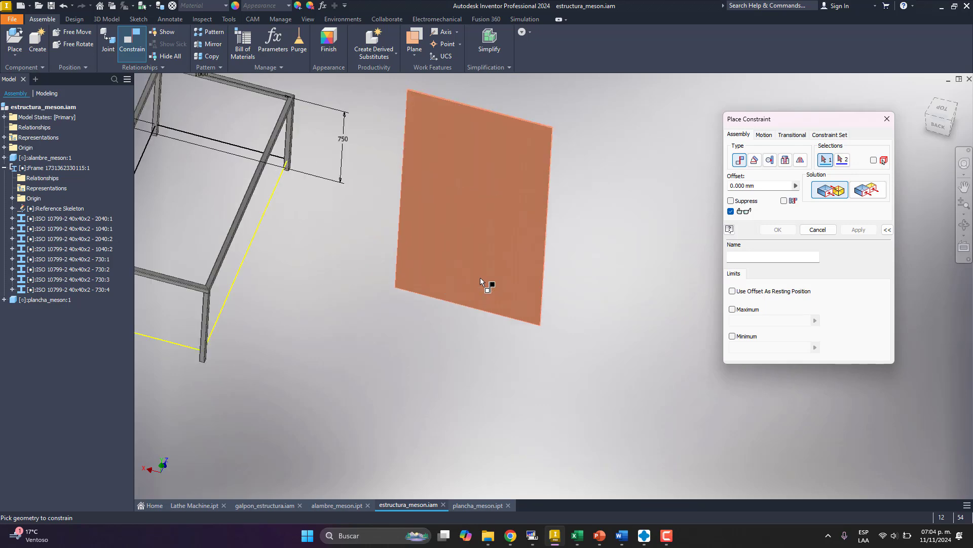
pyautogui.click(450, 213)
pyautogui.scroll(5, 298, 141)
pyautogui.scroll(-3, 289, 165)
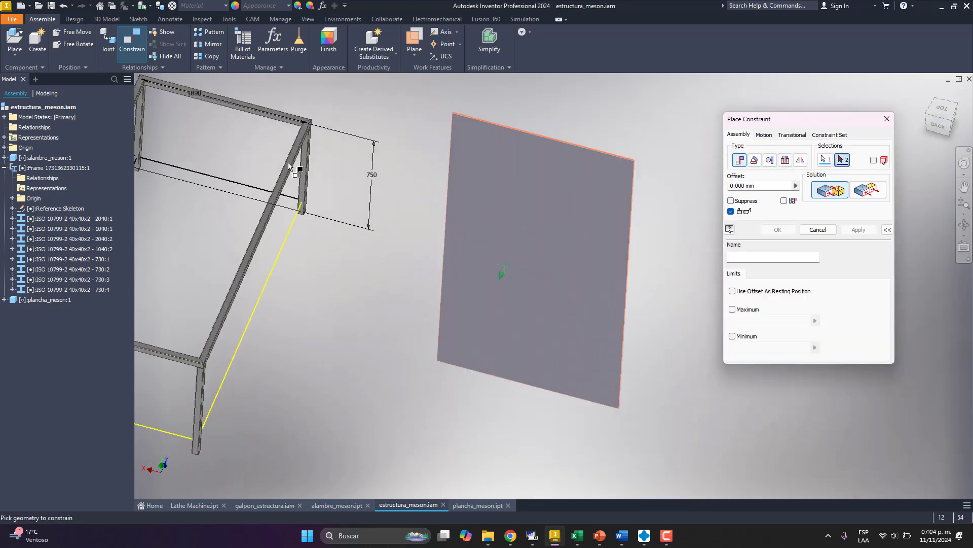
pyautogui.scroll(3, 289, 165)
pyautogui.click(285, 178)
pyautogui.scroll(-5, 318, 187)
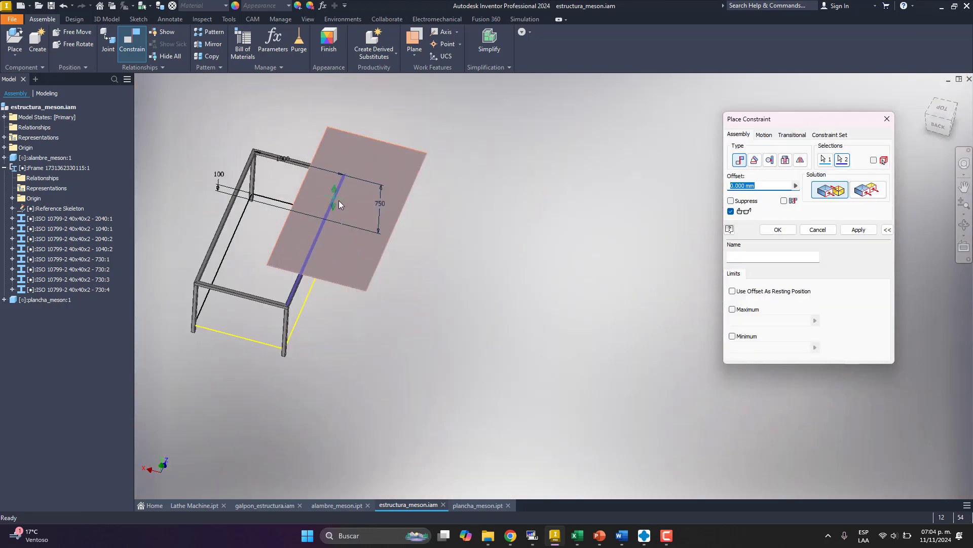
pyautogui.scroll(3, 350, 223)
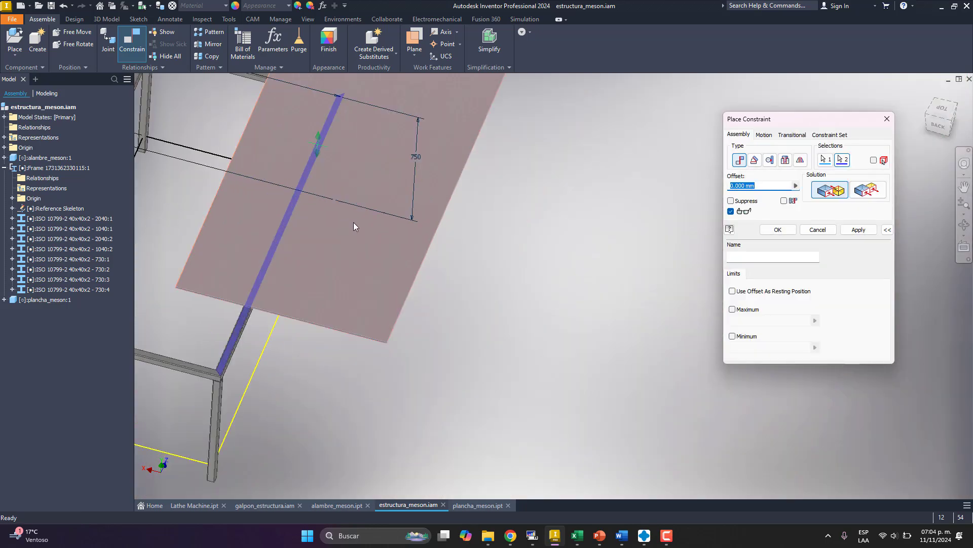
pyautogui.click(859, 229)
# Choose the plate's long side face and the long tube's outer side face for a Flush constraint
pyautogui.scroll(5, 398, 340)
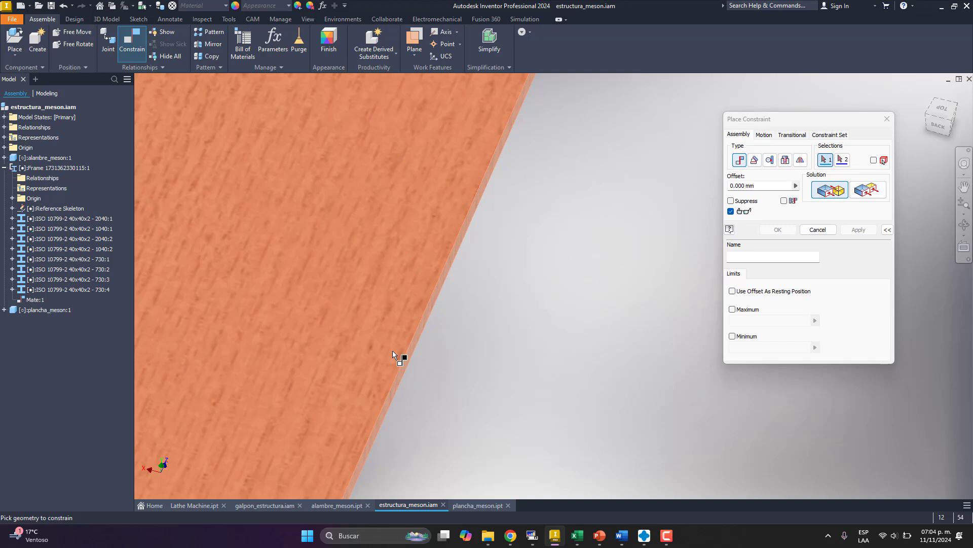
pyautogui.click(401, 376)
pyautogui.scroll(-4, 453, 288)
pyautogui.scroll(-3, 455, 288)
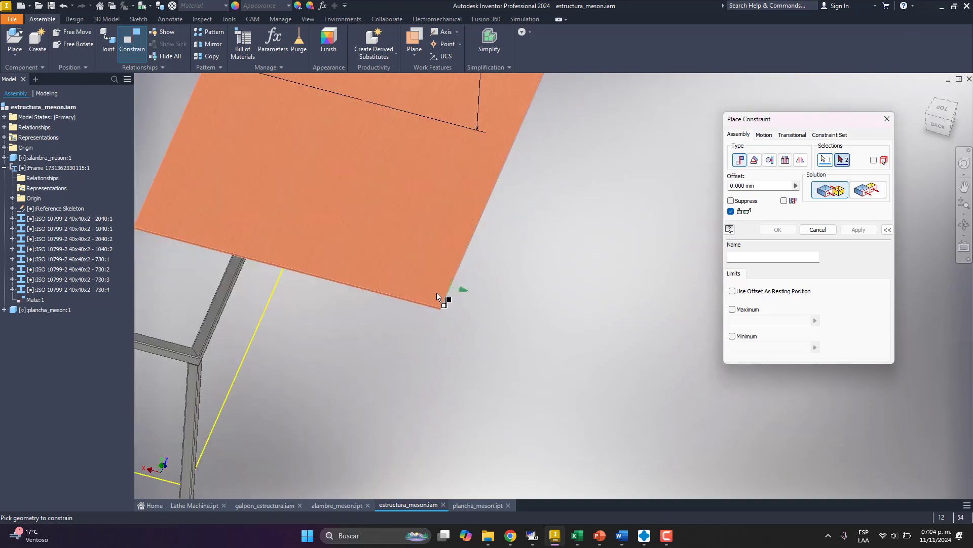
pyautogui.scroll(5, 294, 382)
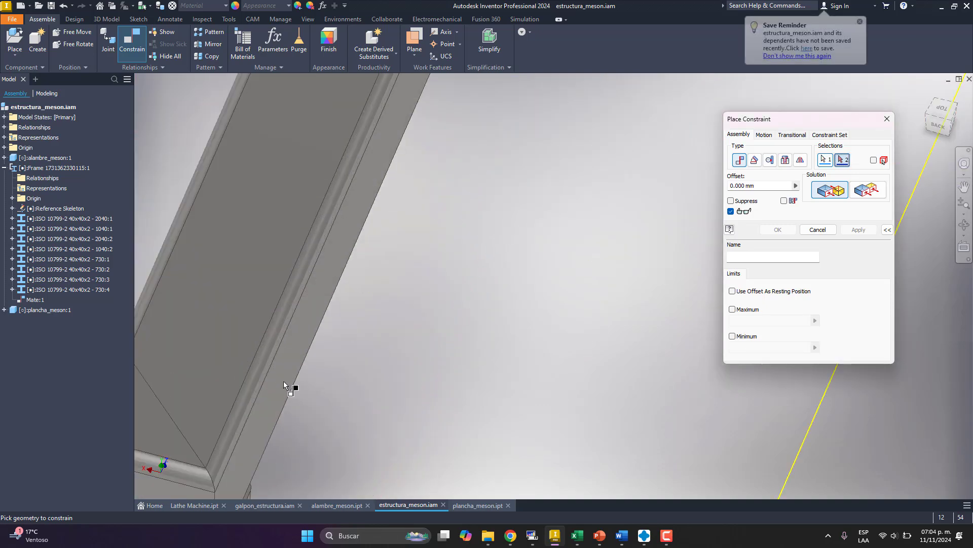
pyautogui.click(290, 385)
pyautogui.scroll(-4, 304, 370)
pyautogui.click(868, 189)
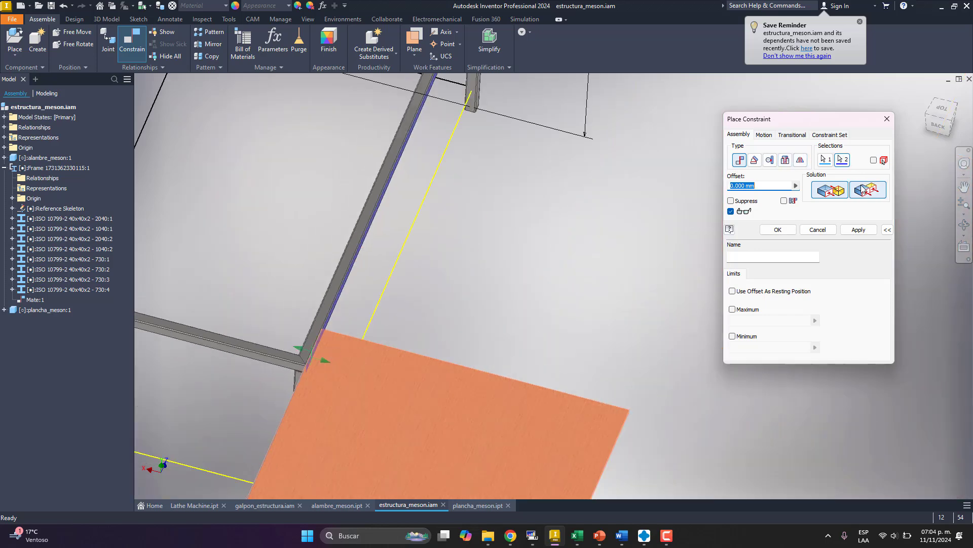
pyautogui.scroll(-3, 568, 214)
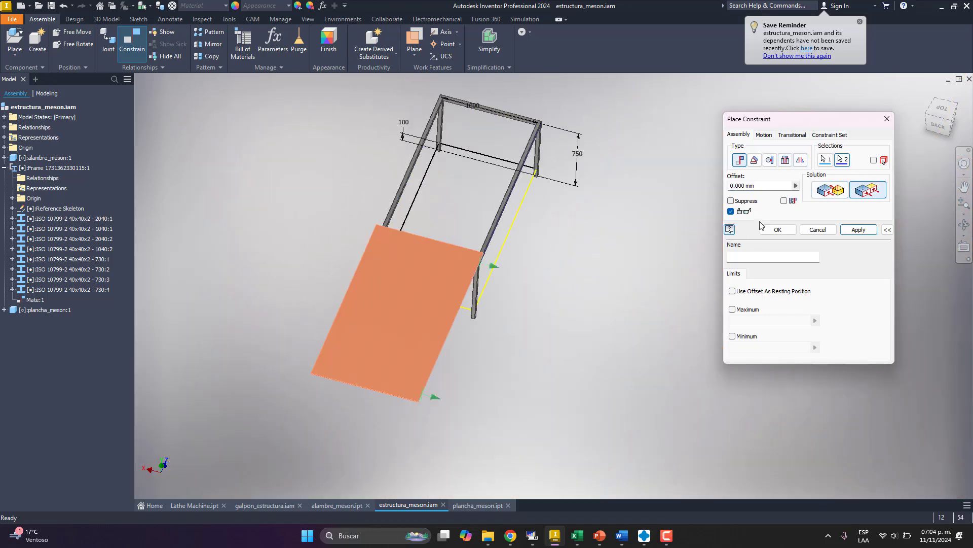
# Set the long-side flush constraint's offset to -25 mm and apply it
pyautogui.moveTo(771, 185); pyautogui.dragTo(680, 187)
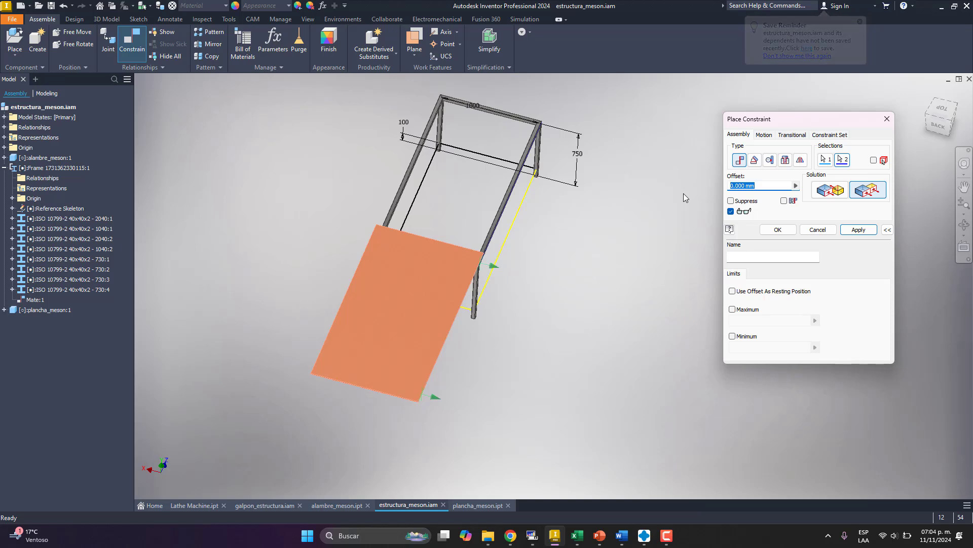
pyautogui.write('-5')
pyautogui.press('BackSpace')
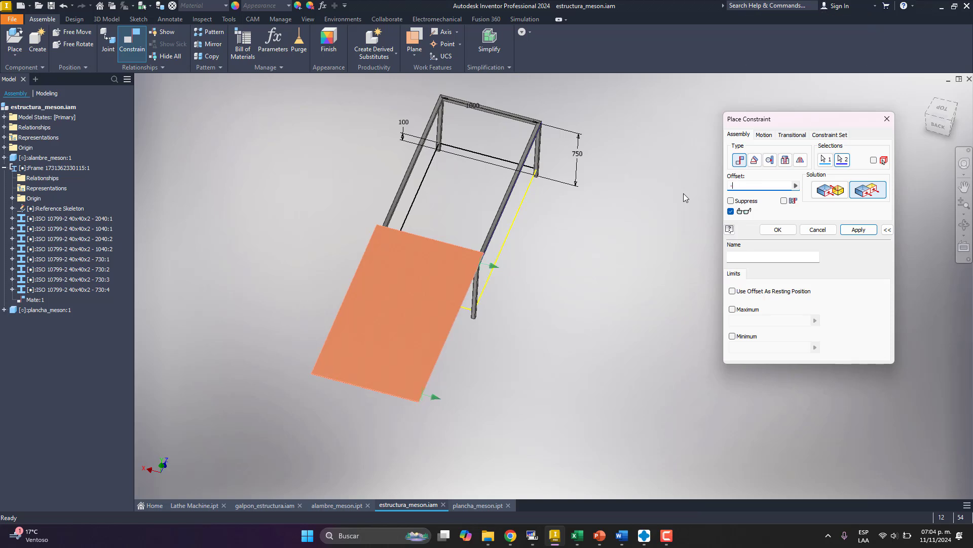
pyautogui.write('50')
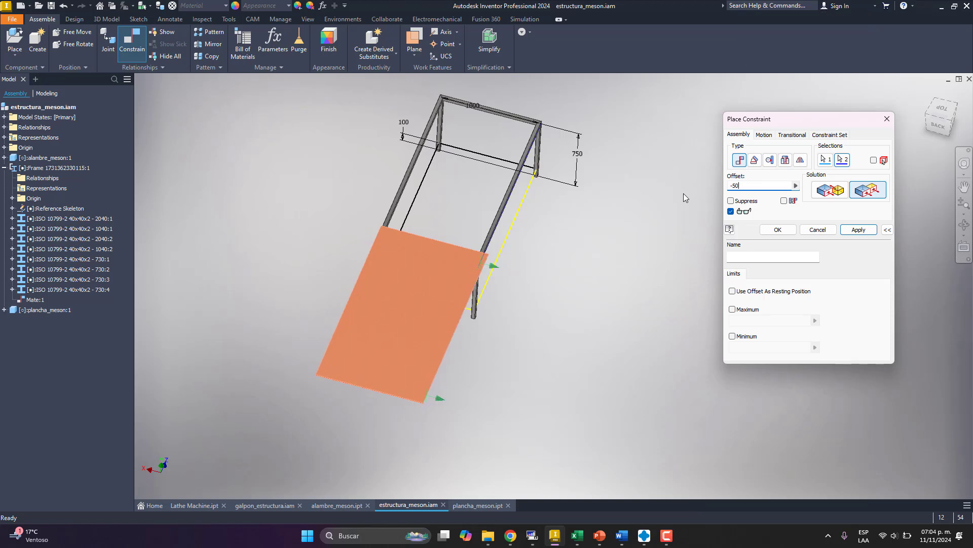
pyautogui.scroll(4, 442, 245)
pyautogui.keyDown('shift'); pyautogui.moveTo(441, 247); pyautogui.dragTo(423, 287, button='middle'); pyautogui.keyUp('shift')
pyautogui.scroll(3, 361, 254)
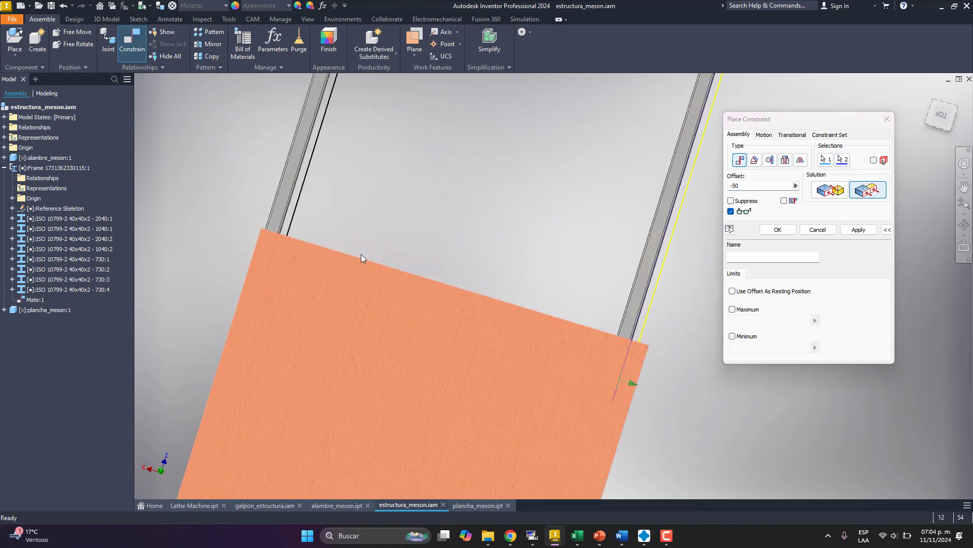
pyautogui.scroll(-2, 401, 255)
pyautogui.doubleClick(734, 187)
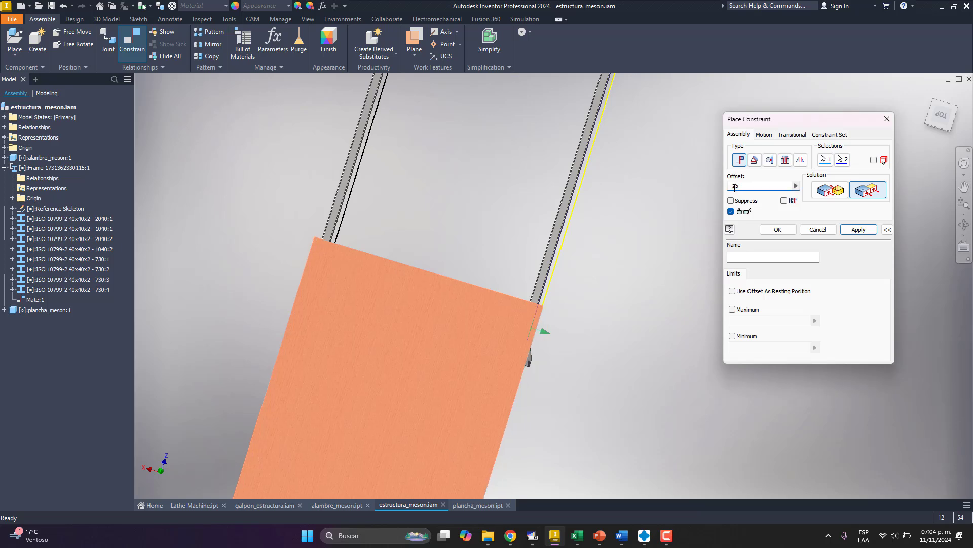
pyautogui.click(858, 229)
# Constrain the plate's short end face flush to the short tube's outer face with a -25 mm offset
pyautogui.scroll(-4, 583, 286)
pyautogui.scroll(3, 583, 285)
pyautogui.keyDown('shift'); pyautogui.moveTo(511, 358); pyautogui.dragTo(505, 287, button='middle'); pyautogui.keyUp('shift')
pyautogui.scroll(6, 497, 347)
pyautogui.scroll(3, 564, 322)
pyautogui.click(564, 322)
pyautogui.scroll(-5, 526, 345)
pyautogui.scroll(5, 531, 261)
pyautogui.click(529, 248)
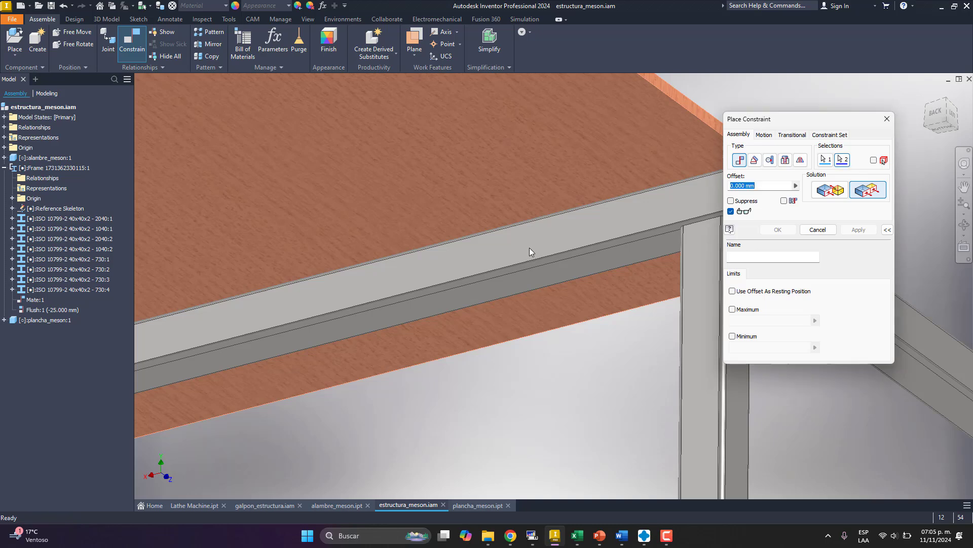
pyautogui.scroll(-4, 472, 274)
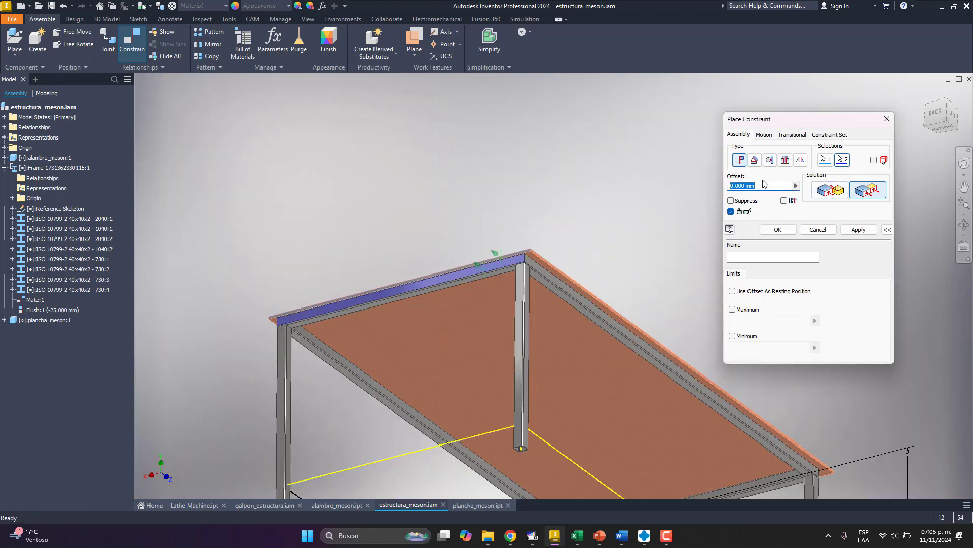
pyautogui.write('25')
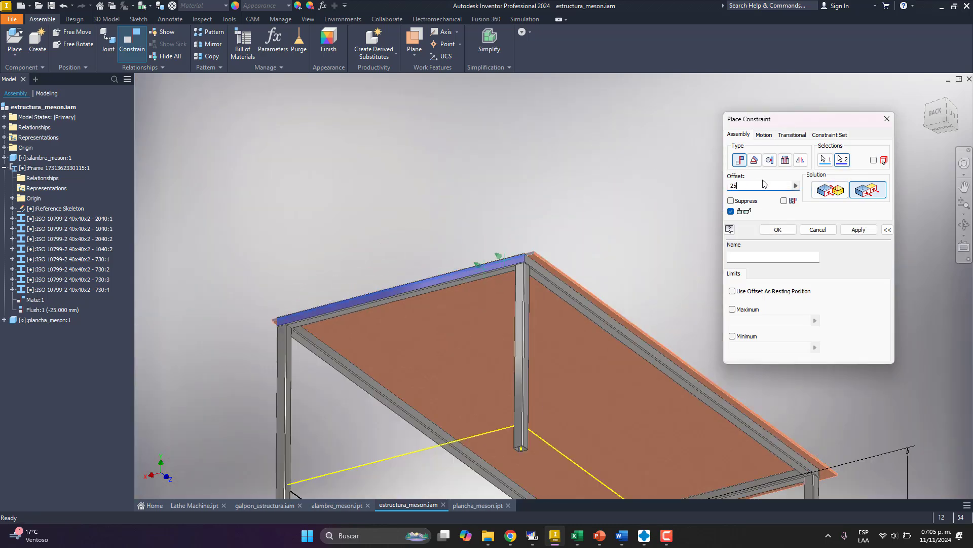
pyautogui.write('-')
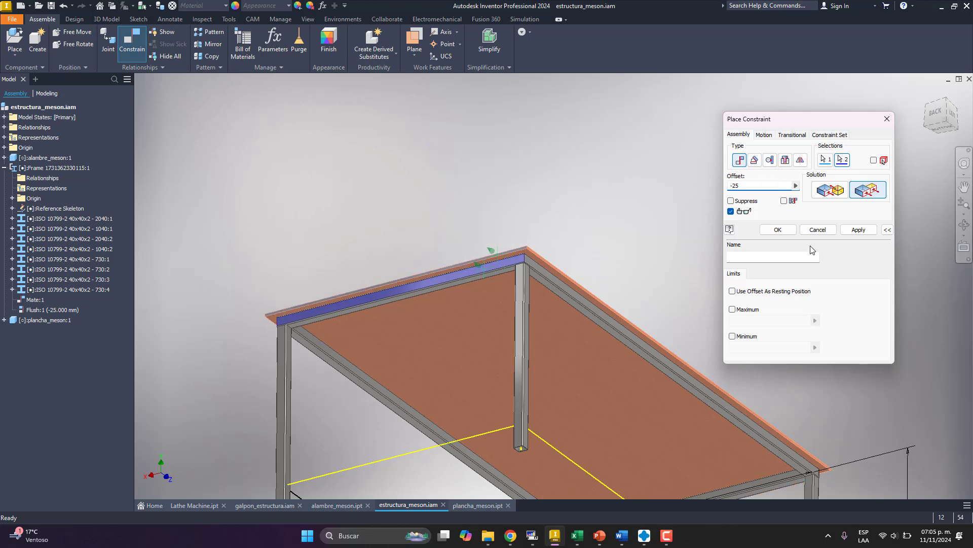
pyautogui.click(773, 230)
# Start inserting frame members for the lower skeleton lines, using the Angles category, and open the size choices
pyautogui.scroll(3, 520, 255)
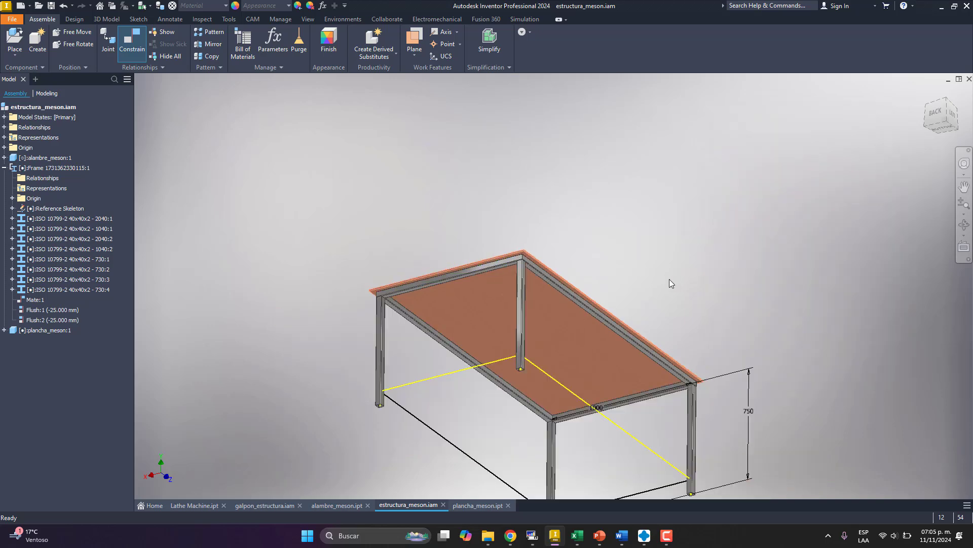
pyautogui.keyDown('shift'); pyautogui.moveTo(669, 280); pyautogui.dragTo(601, 317, button='middle'); pyautogui.keyUp('shift')
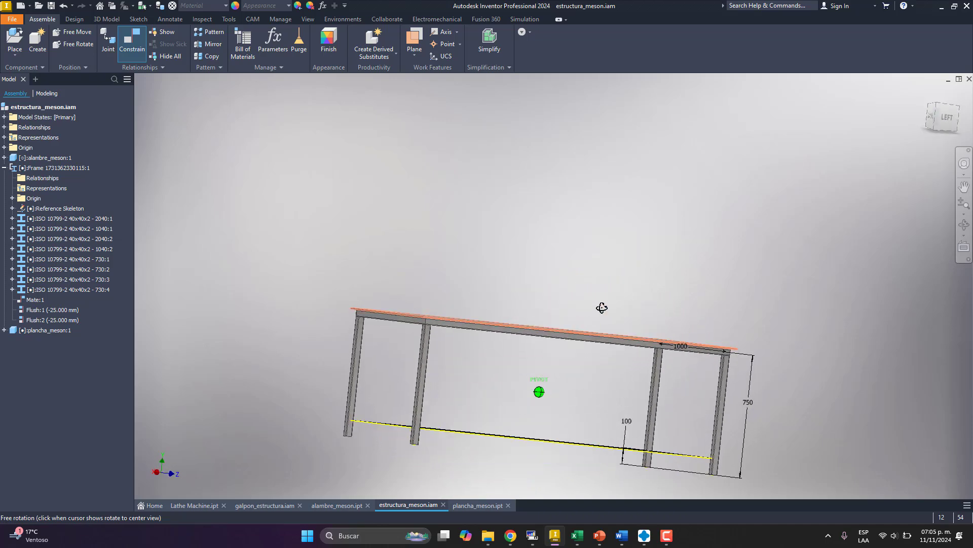
pyautogui.scroll(2, 601, 316)
pyautogui.scroll(-3, 491, 408)
pyautogui.scroll(-3, 539, 312)
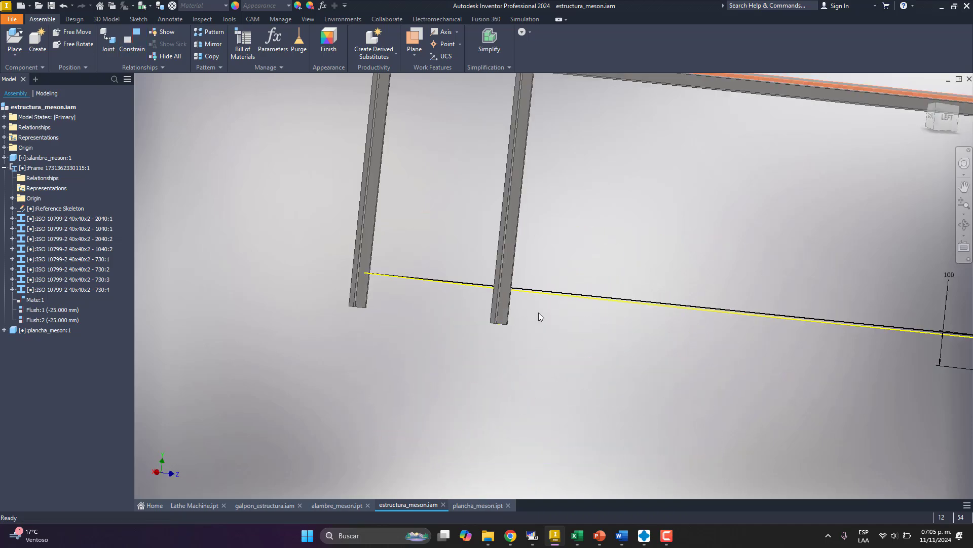
pyautogui.keyDown('shift'); pyautogui.moveTo(538, 313); pyautogui.dragTo(393, 296, button='middle'); pyautogui.keyUp('shift')
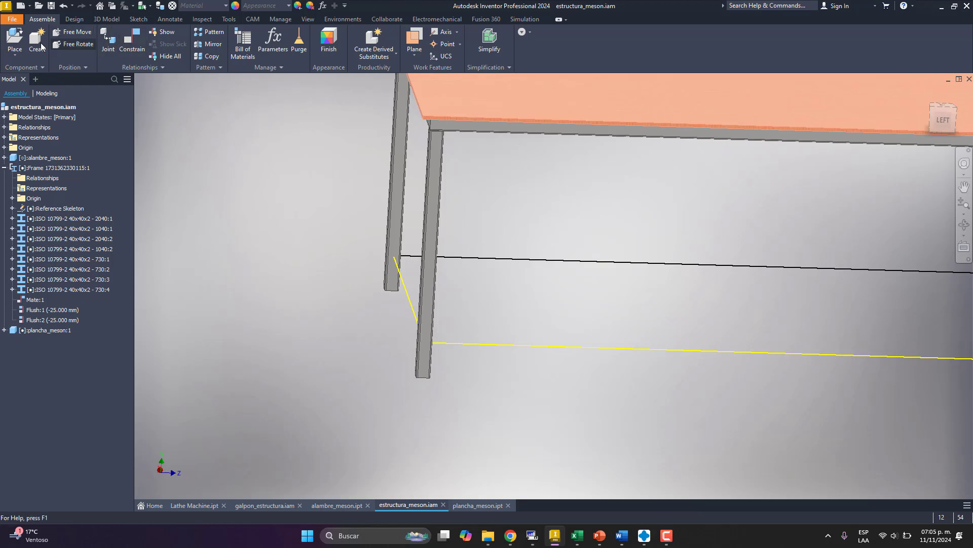
pyautogui.click(74, 20)
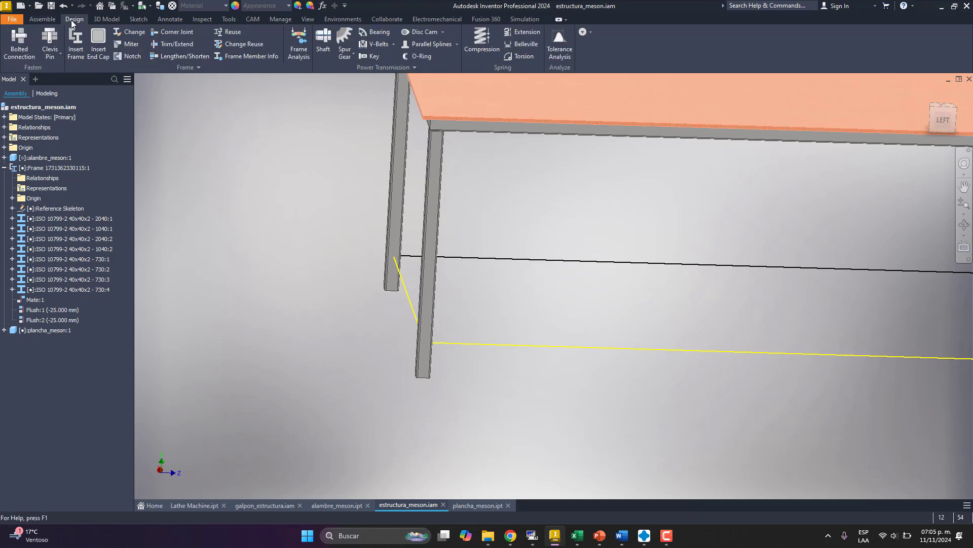
pyautogui.click(669, 539)
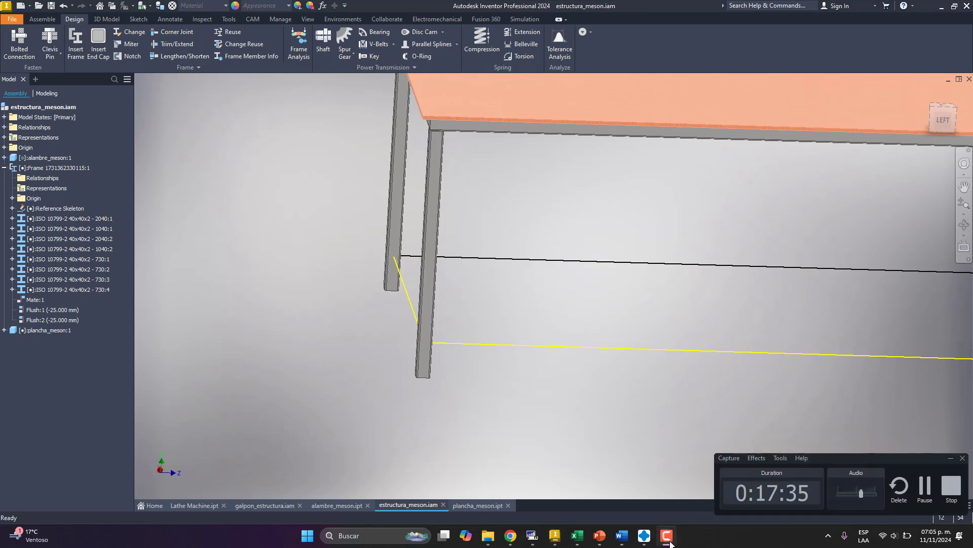
pyautogui.click(668, 539)
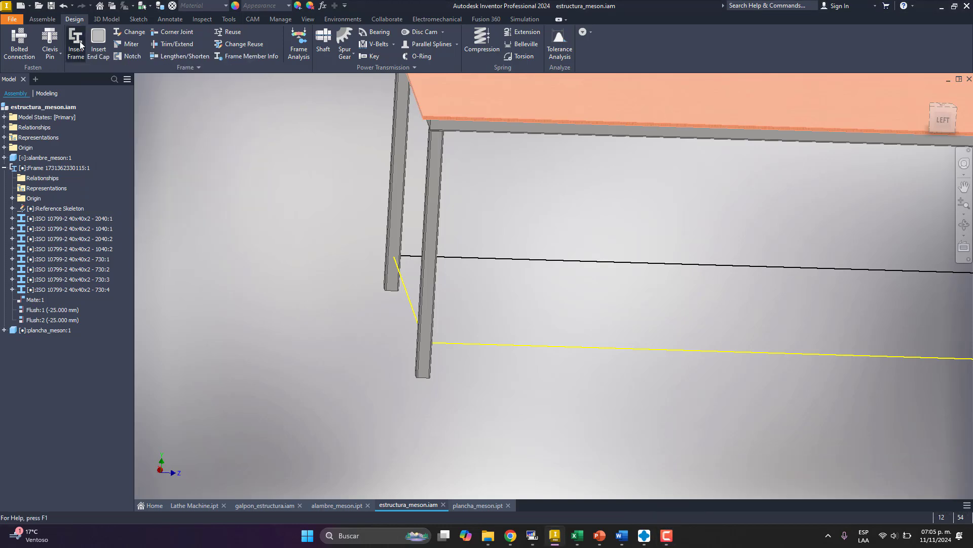
pyautogui.click(77, 43)
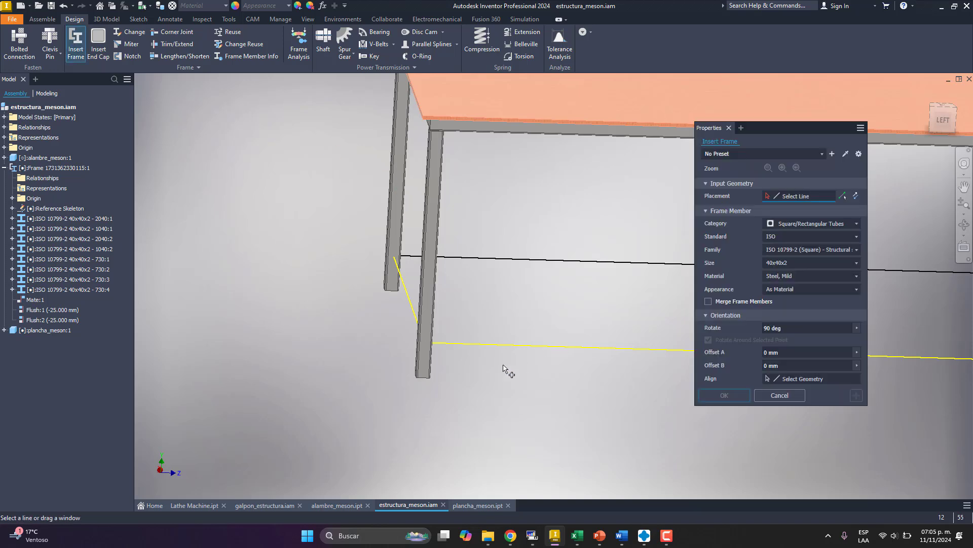
pyautogui.click(839, 228)
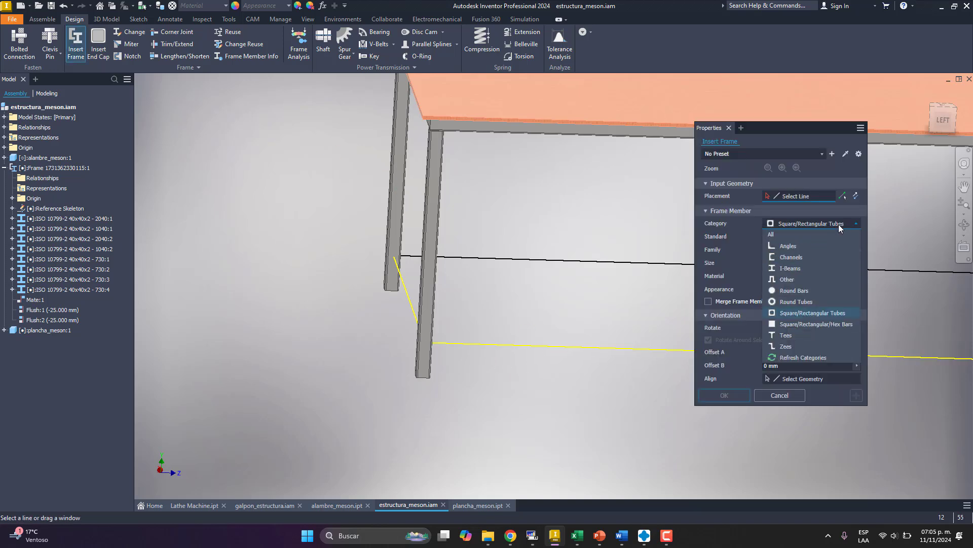
pyautogui.click(820, 246)
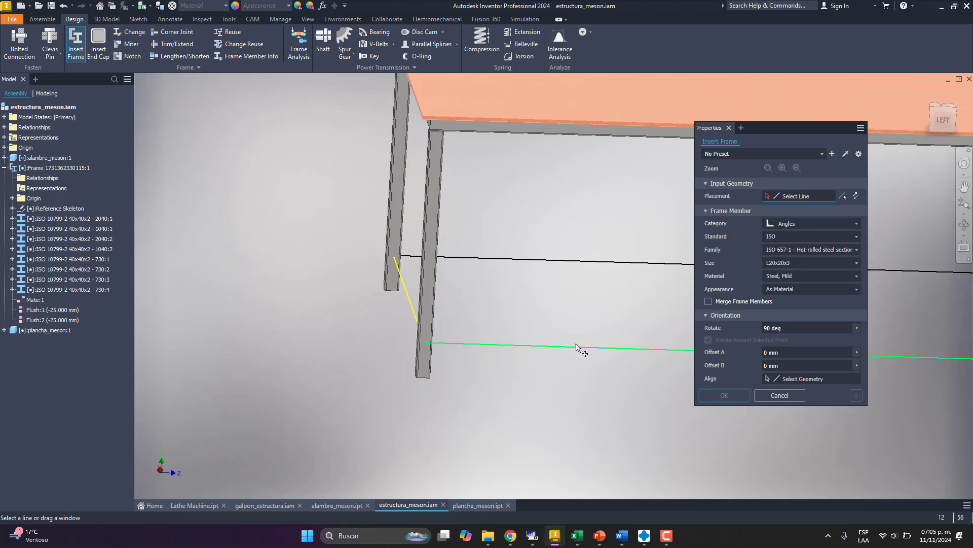
pyautogui.click(792, 262)
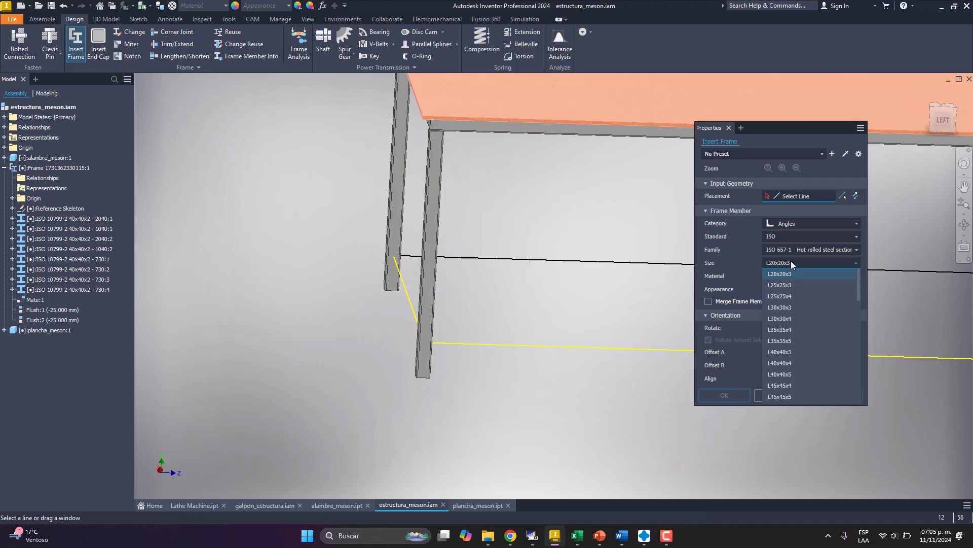
# Set the ISO angle size to L30x30x3 and place the frame member on one long lower skeleton line between the legs
pyautogui.click(801, 306)
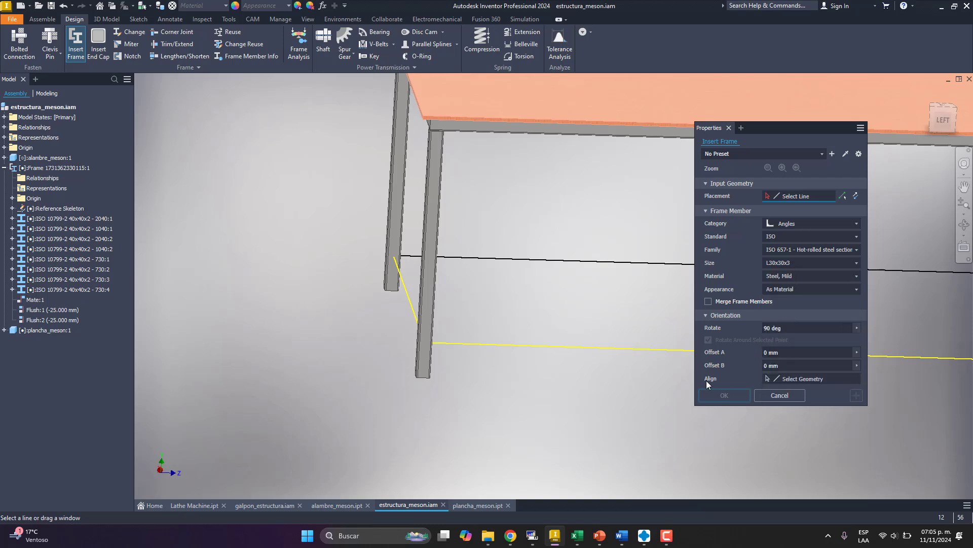
pyautogui.scroll(-3, 507, 378)
pyautogui.scroll(4, 489, 373)
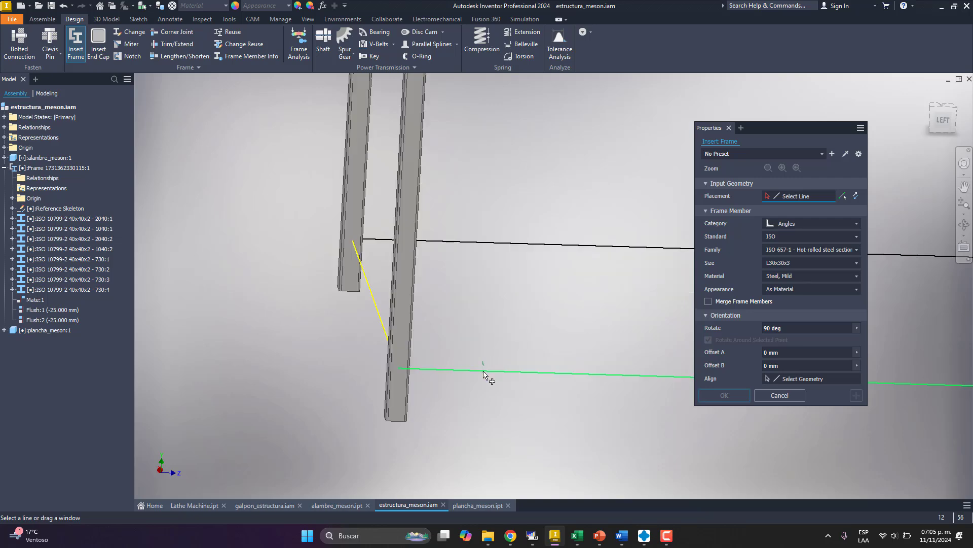
pyautogui.click(487, 371)
pyautogui.keyDown('shift'); pyautogui.moveTo(484, 388); pyautogui.dragTo(369, 380, button='middle'); pyautogui.keyUp('shift')
pyautogui.scroll(5, 512, 424)
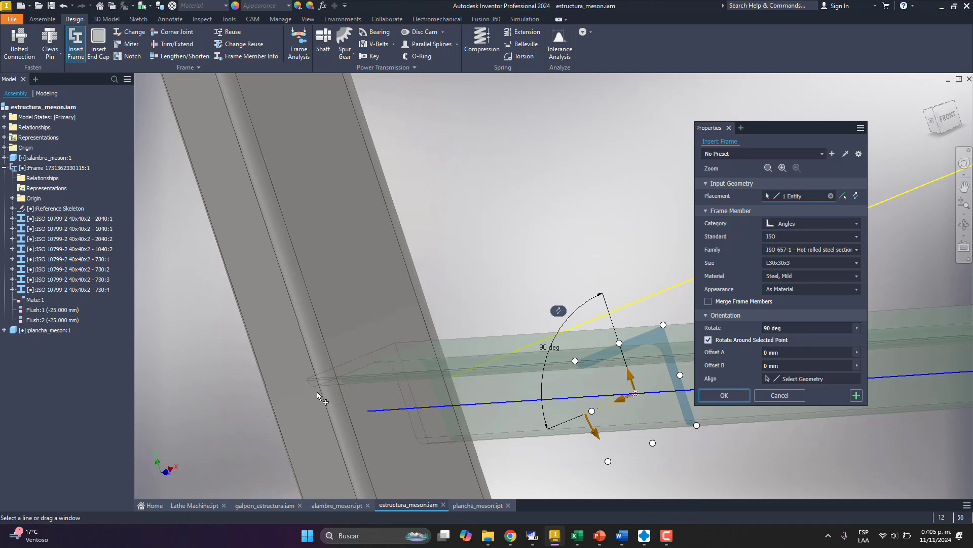
# Rotate the angle profile to 180 deg and insert the member with its default name, keeping the frame insertion active
pyautogui.click(783, 328)
pyautogui.write('1')
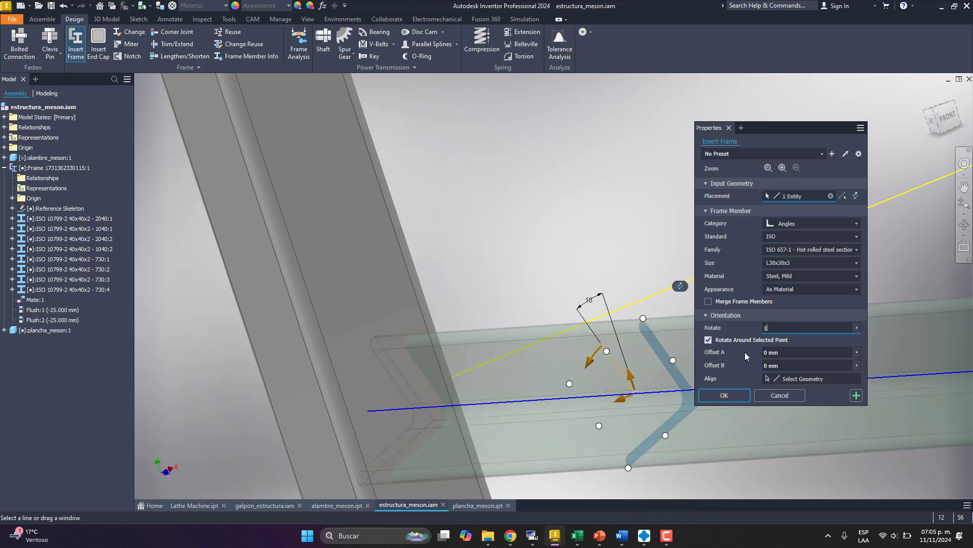
pyautogui.write('80')
pyautogui.scroll(-8, 372, 341)
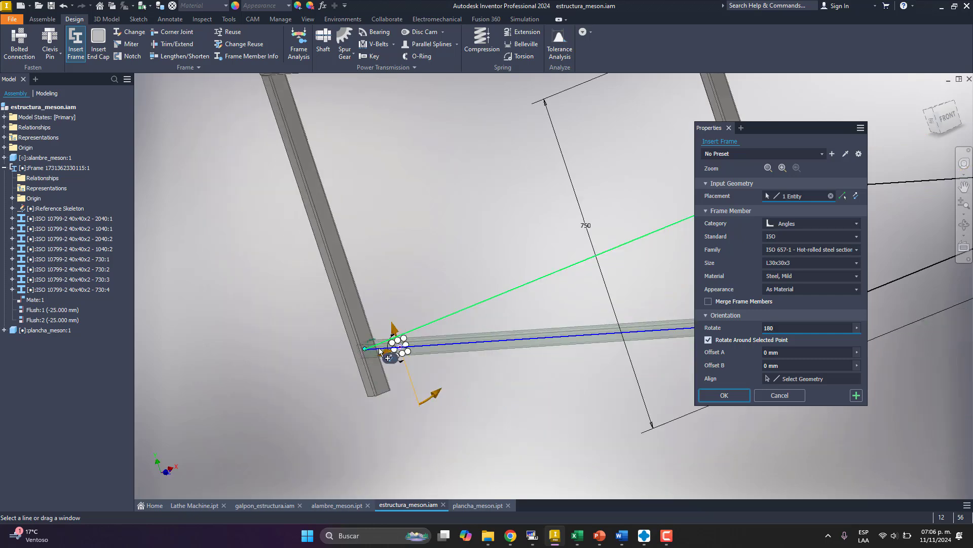
pyautogui.click(857, 395)
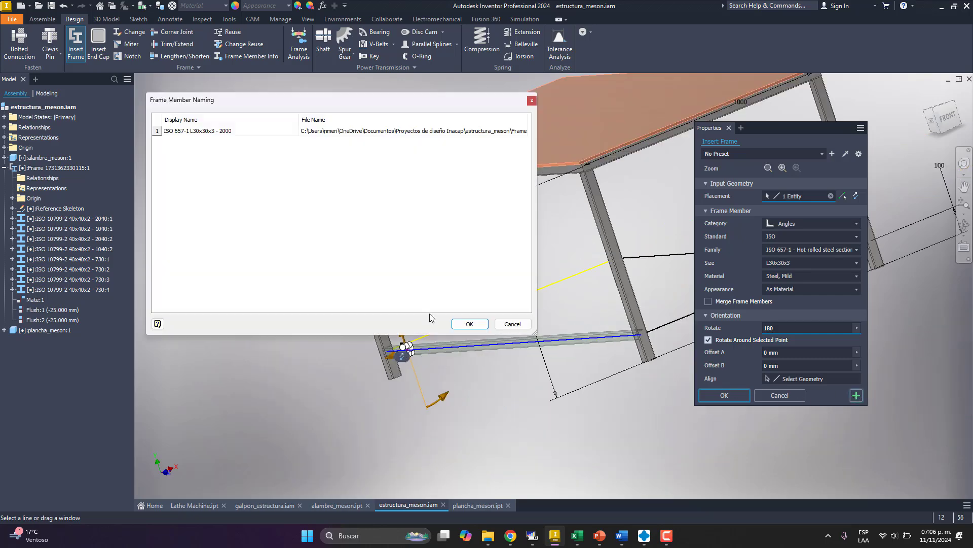
pyautogui.click(454, 327)
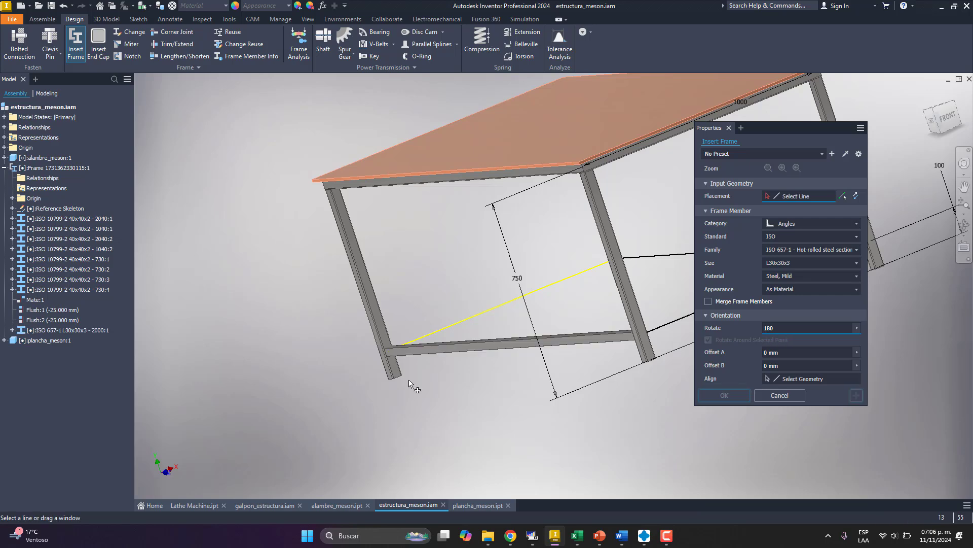
# Insert a second L30x30x3 angle on the opposite long lower skeleton line, accepting the default member name
pyautogui.scroll(-5, 528, 342)
pyautogui.scroll(10, 529, 343)
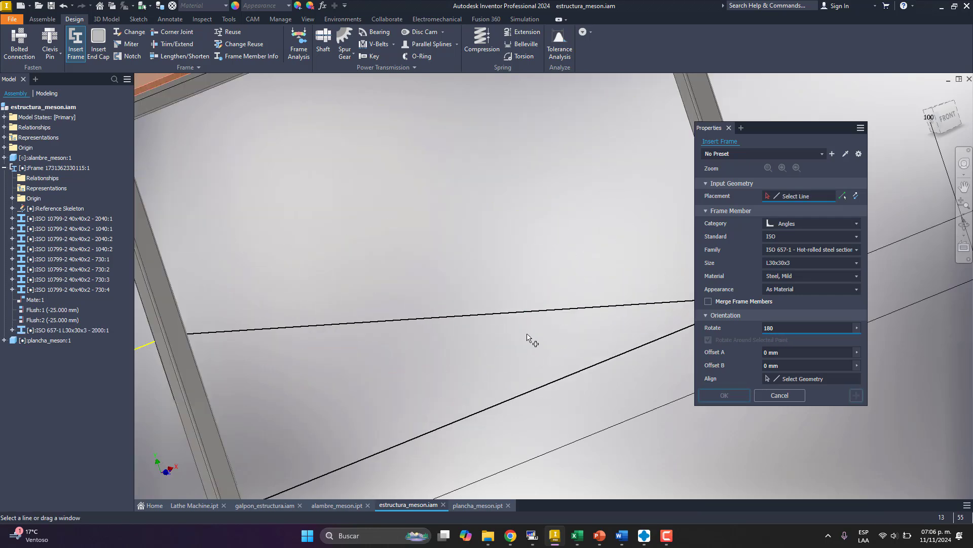
pyautogui.click(509, 298)
pyautogui.scroll(-3, 502, 314)
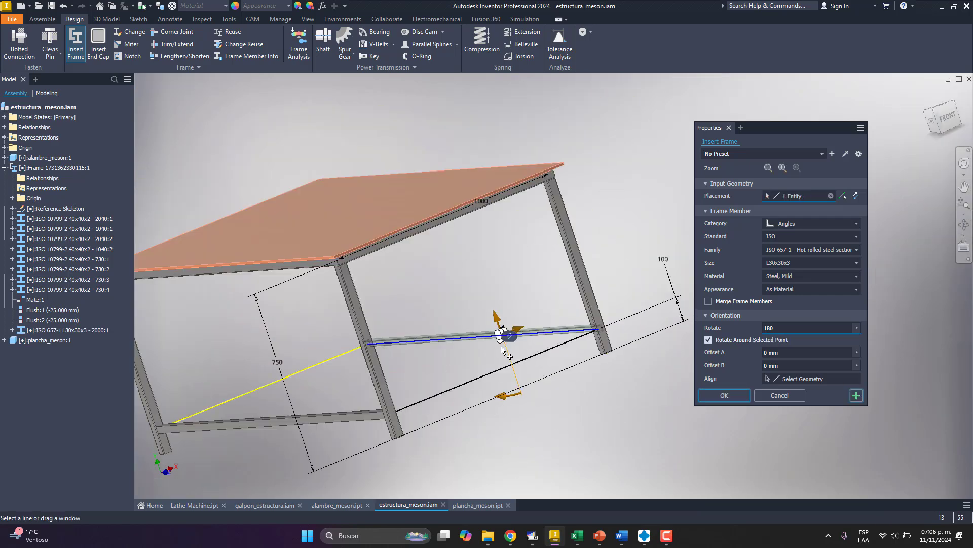
pyautogui.scroll(5, 472, 355)
pyautogui.scroll(3, 409, 220)
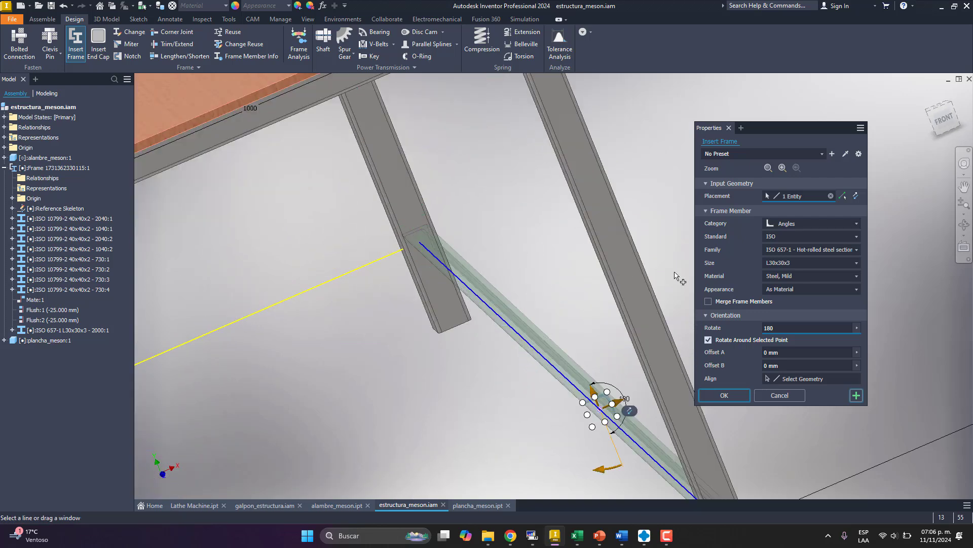
pyautogui.click(857, 395)
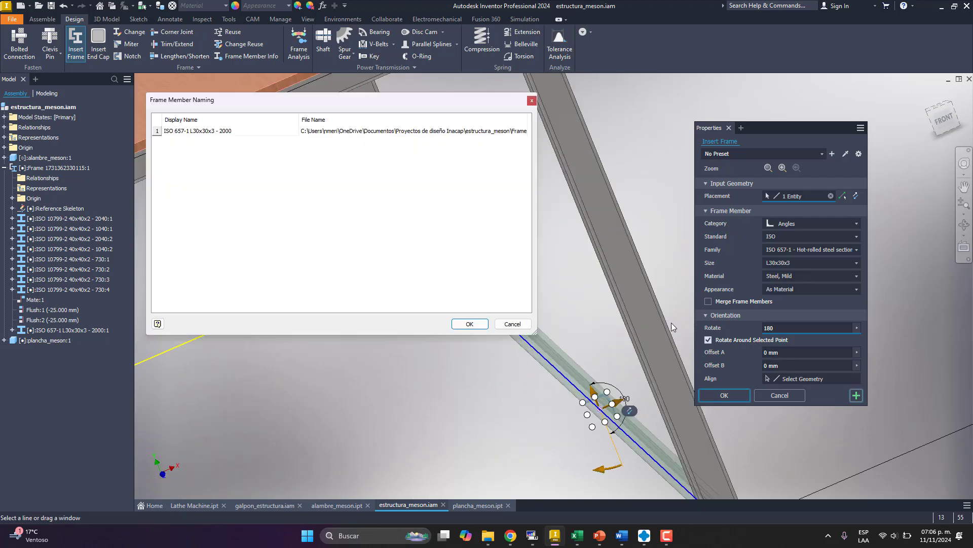
pyautogui.click(469, 325)
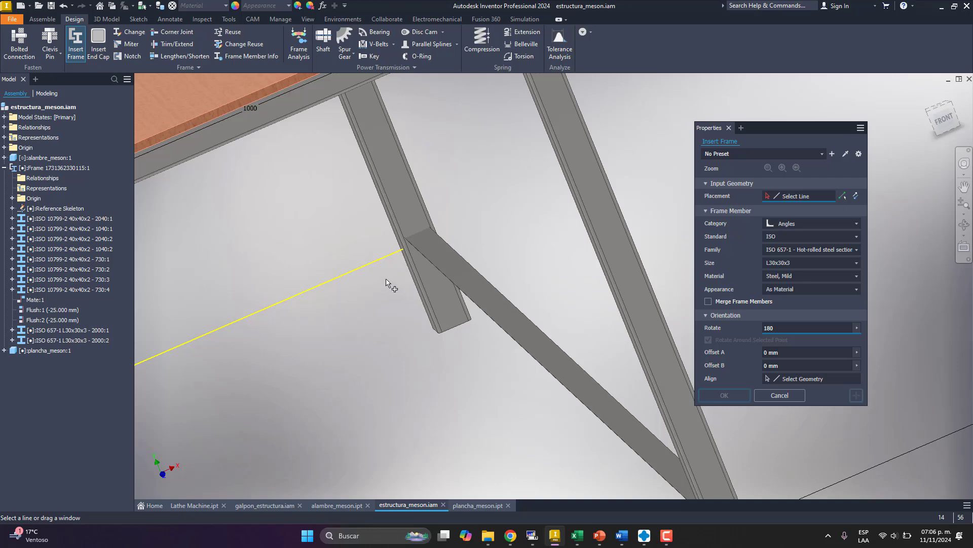
# Insert an L30x30x3 angle on the first short lower skeleton line, accepting the default member name
pyautogui.click(372, 263)
pyautogui.keyDown('shift'); pyautogui.moveTo(373, 265); pyautogui.dragTo(428, 272, button='middle'); pyautogui.keyUp('shift')
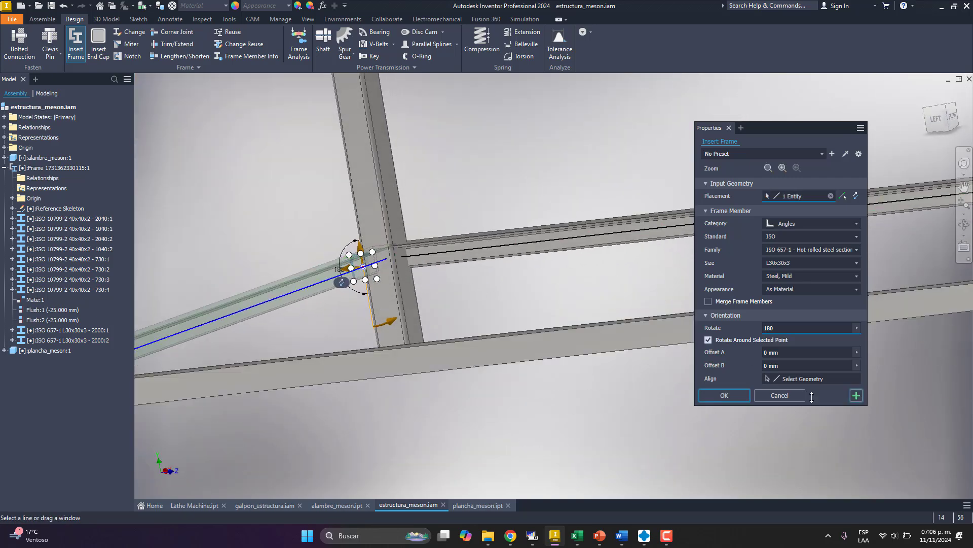
pyautogui.click(856, 395)
pyautogui.click(469, 323)
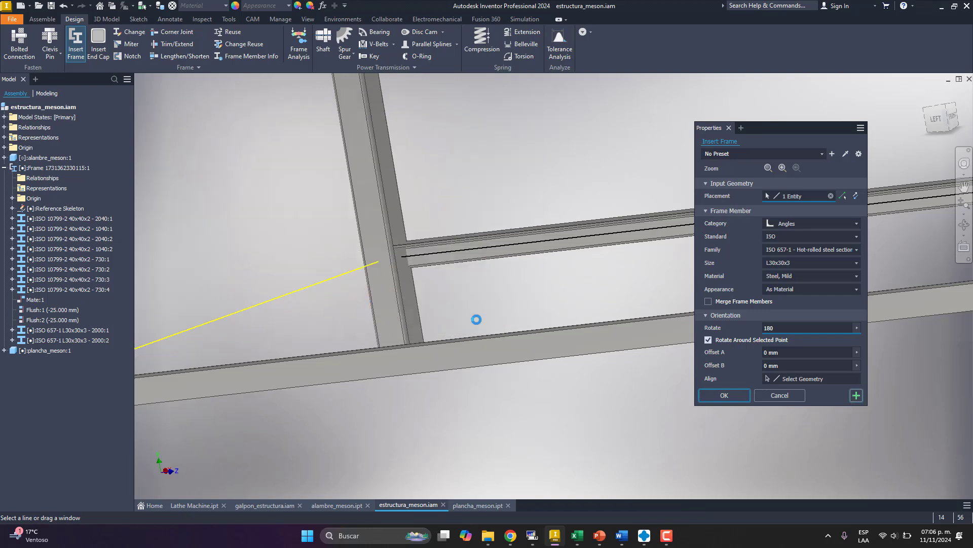
# Insert an L30x30x3 angle on the remaining short lower skeleton line and finish inserting frame members
pyautogui.scroll(5, 361, 352)
pyautogui.keyDown('shift'); pyautogui.moveTo(384, 364); pyautogui.dragTo(612, 333, button='middle'); pyautogui.keyUp('shift')
pyautogui.click(613, 334)
pyautogui.scroll(-6, 583, 314)
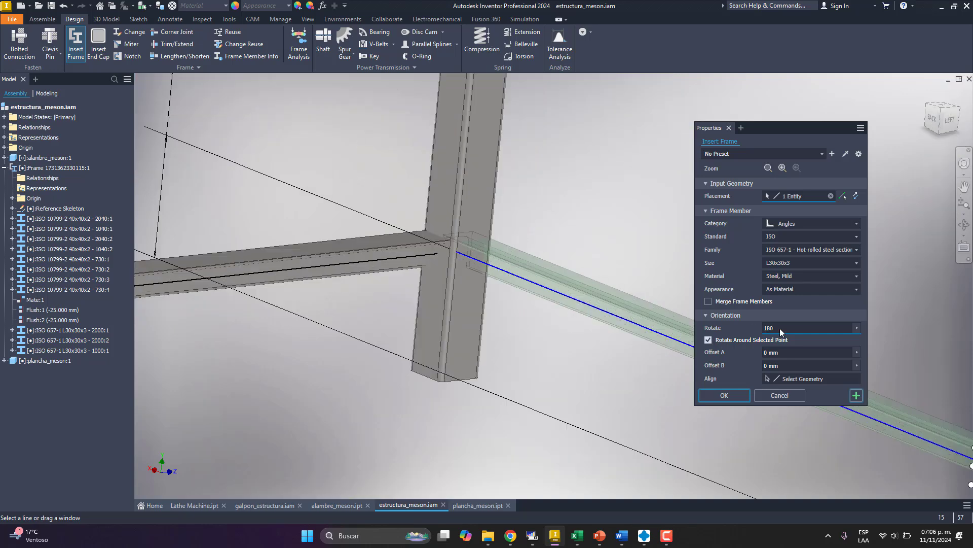
pyautogui.click(732, 394)
pyautogui.click(459, 326)
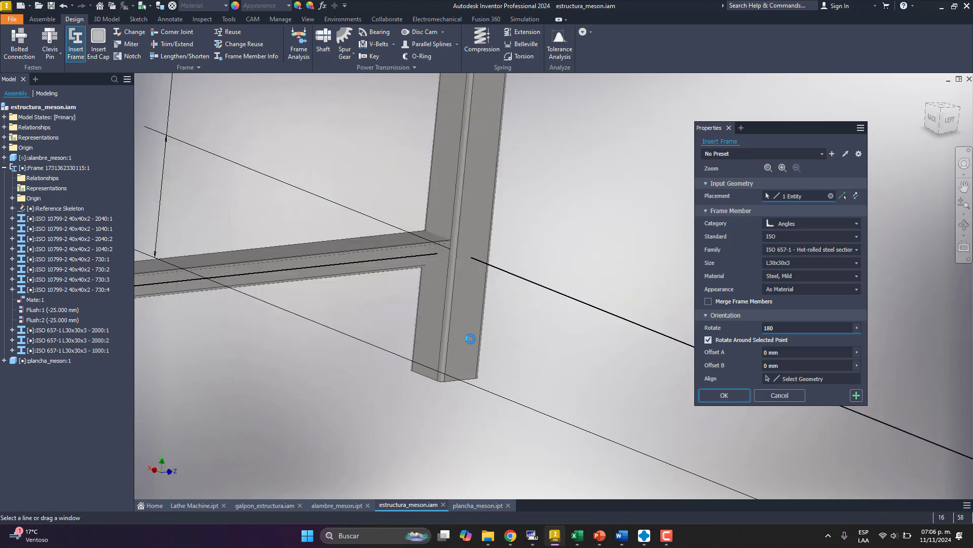
# Trim both short lower angles to the inner leg face at one end with Trim/Extend, using a 0 mm gap
pyautogui.scroll(6, 473, 319)
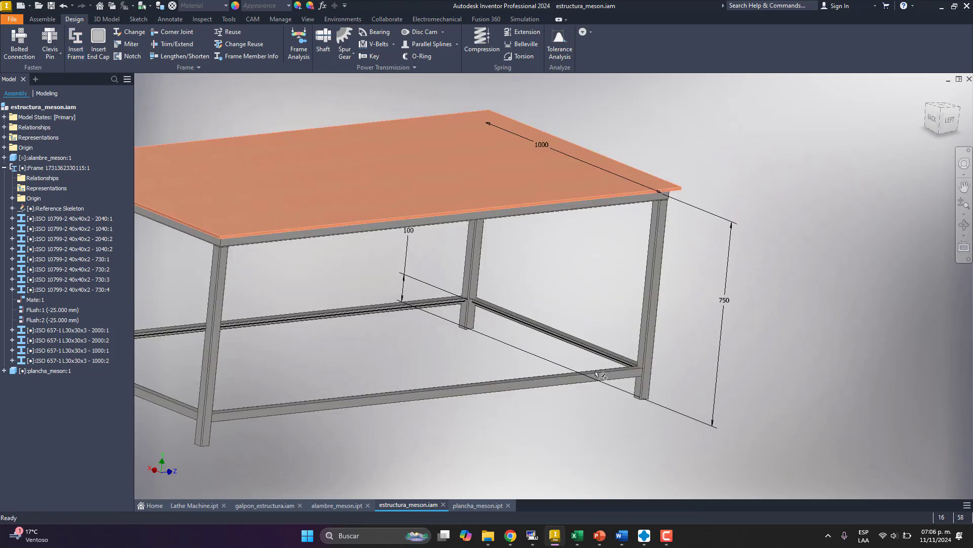
pyautogui.scroll(-5, 470, 291)
pyautogui.click(503, 350)
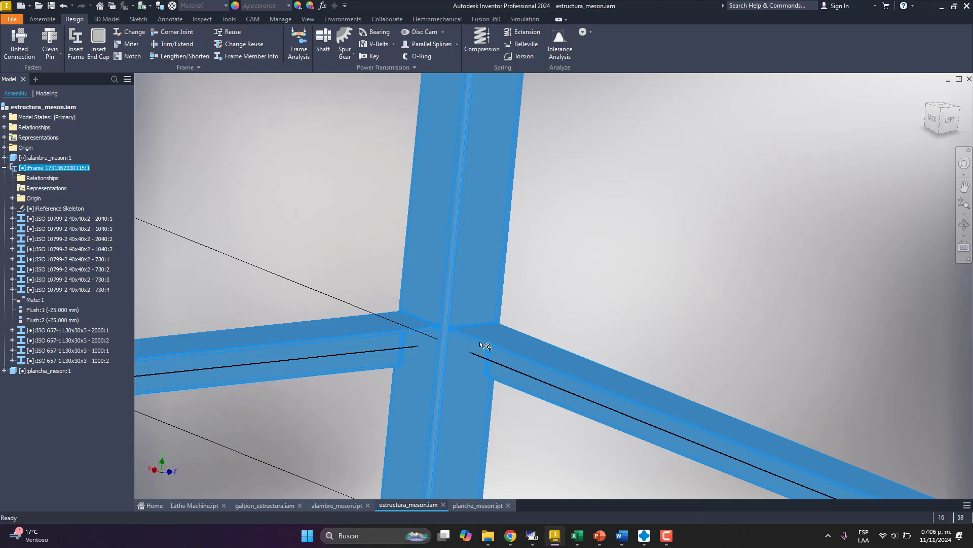
pyautogui.press('Escape')
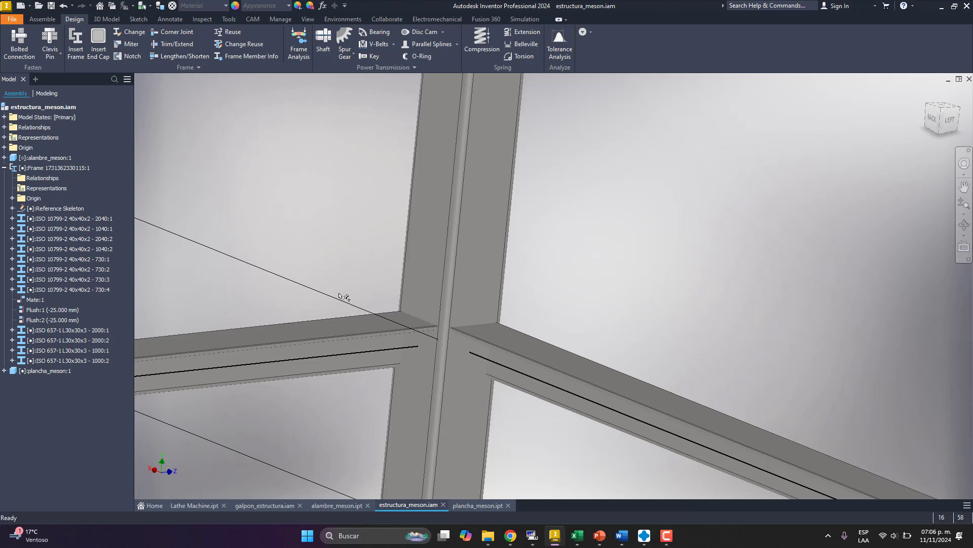
pyautogui.click(169, 45)
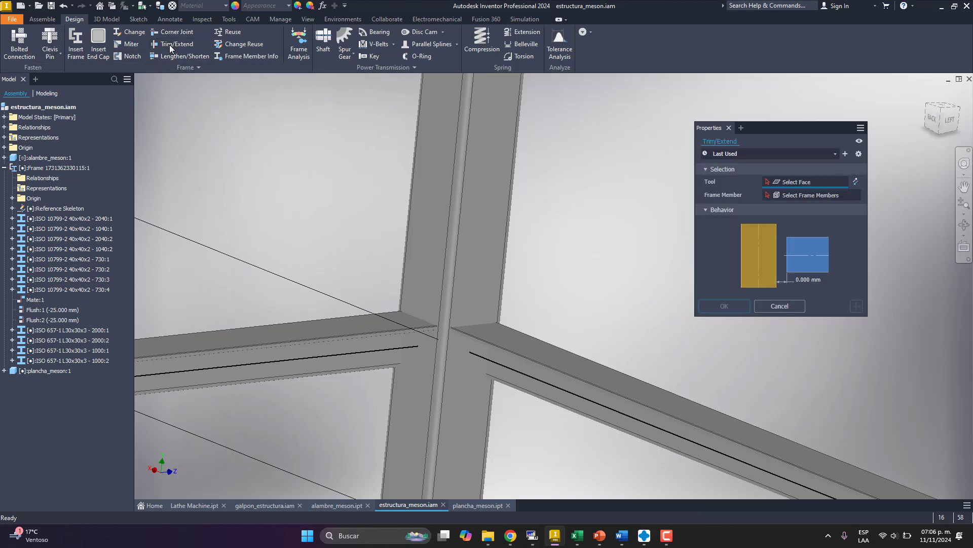
pyautogui.click(488, 233)
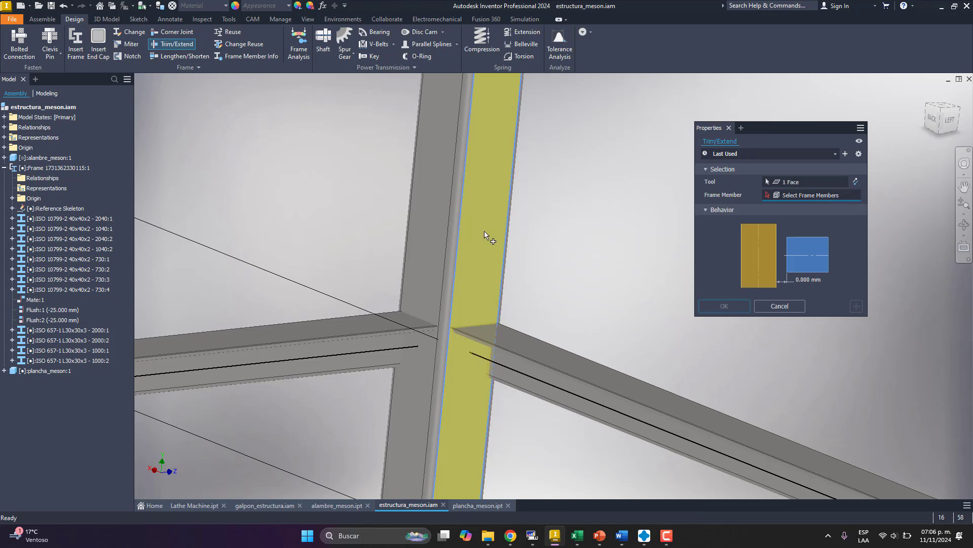
pyautogui.scroll(-2, 512, 240)
pyautogui.scroll(3, 512, 240)
pyautogui.click(552, 293)
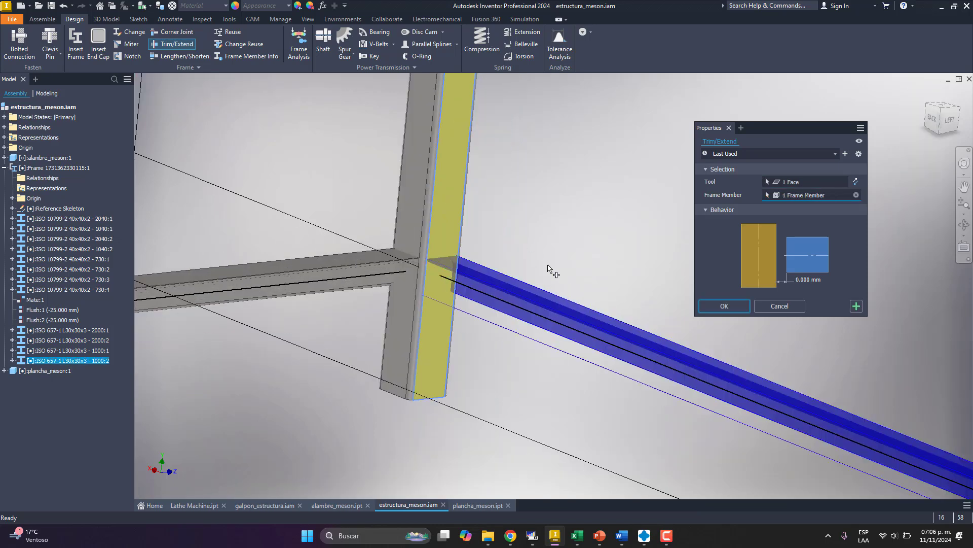
pyautogui.scroll(-5, 534, 305)
pyautogui.scroll(5, 373, 271)
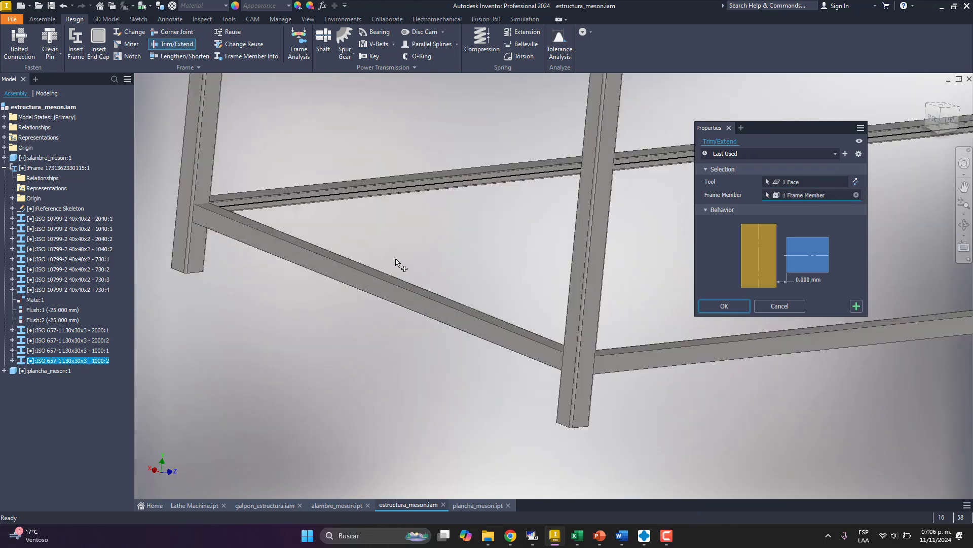
pyautogui.click(373, 271)
pyautogui.scroll(4, 203, 222)
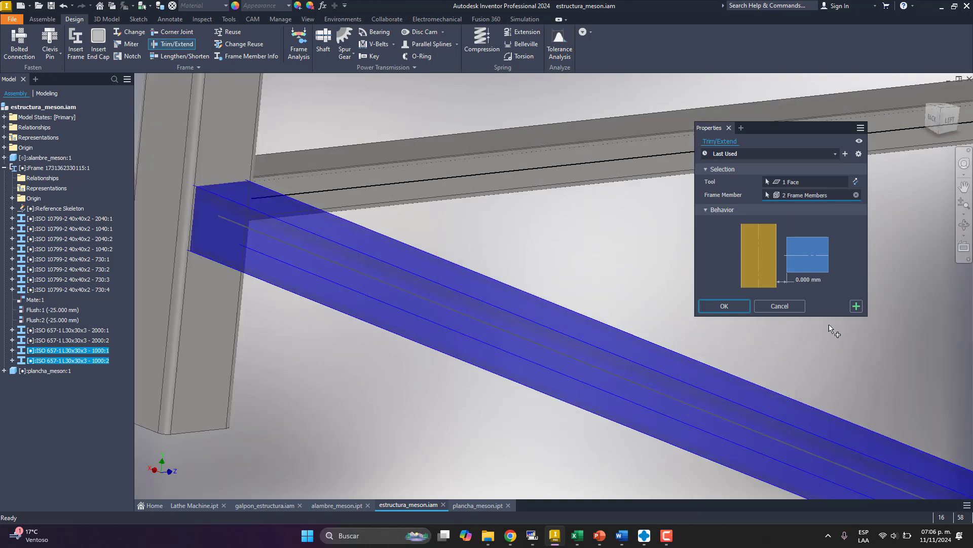
pyautogui.click(862, 307)
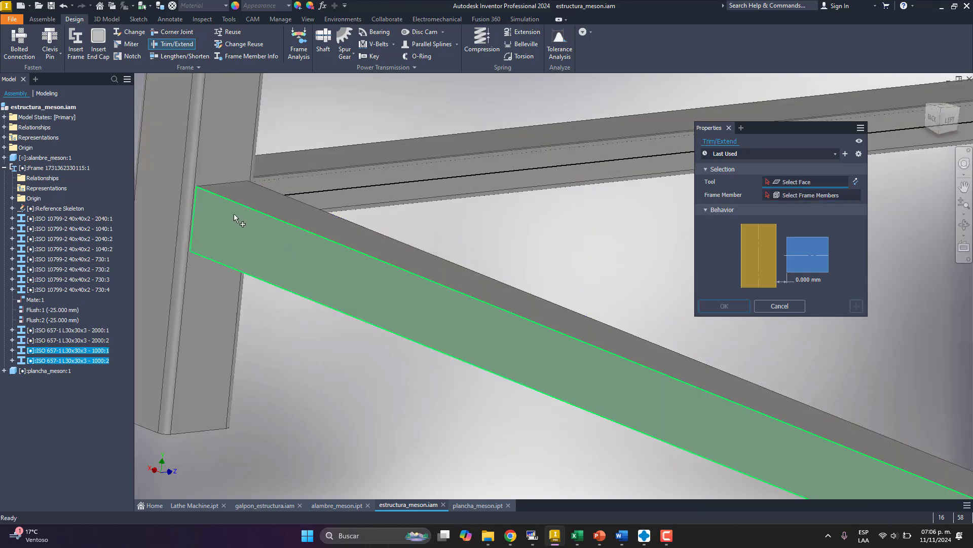
# Trim the other end of both short lower angles to the inner face of the opposite leg
pyautogui.scroll(-5, 239, 242)
pyautogui.keyDown('shift'); pyautogui.moveTo(324, 270); pyautogui.dragTo(457, 289, button='middle'); pyautogui.keyUp('shift')
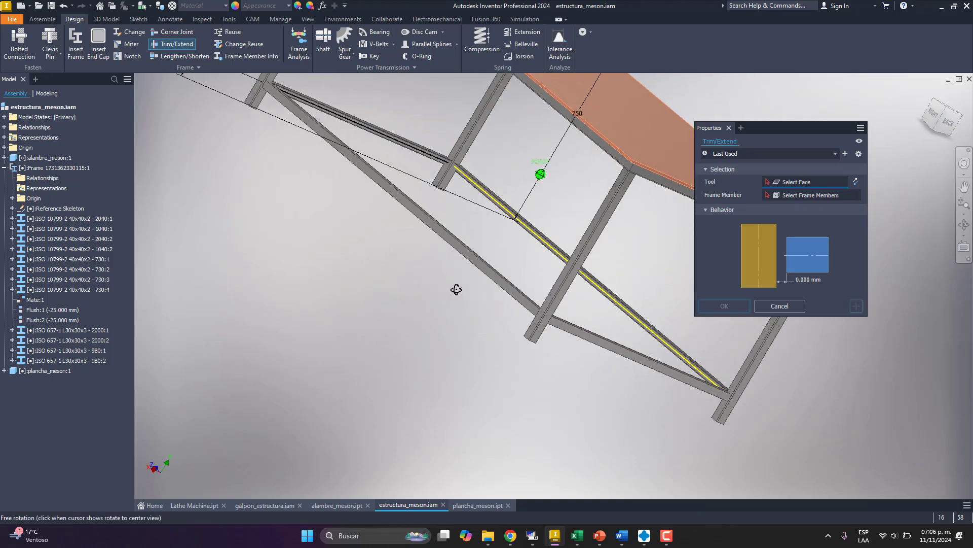
pyautogui.scroll(-3, 371, 309)
pyautogui.scroll(5, 511, 331)
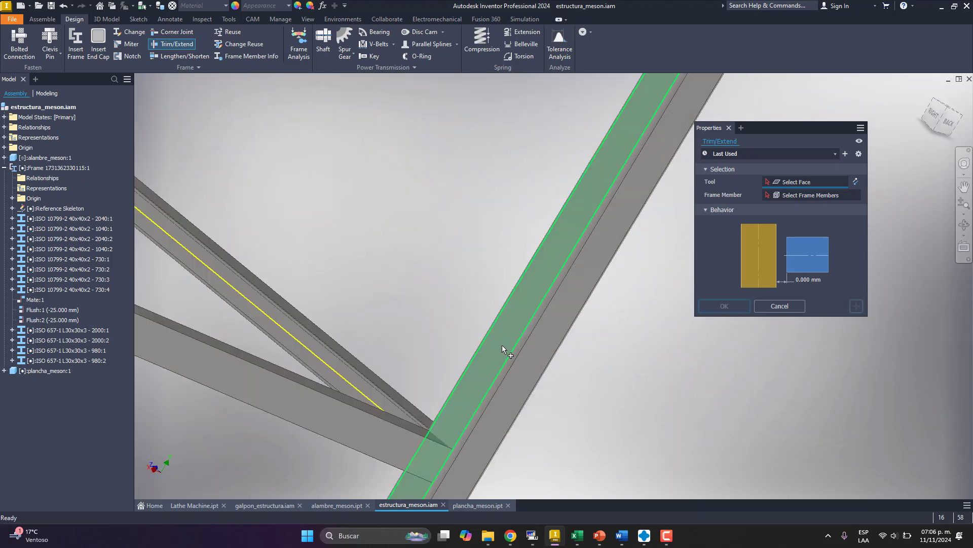
pyautogui.click(499, 346)
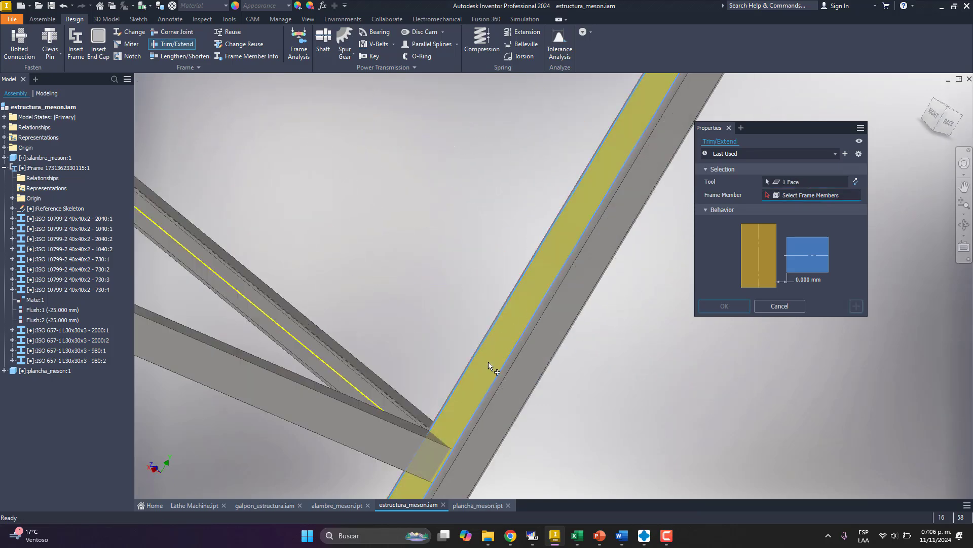
pyautogui.scroll(-3, 400, 393)
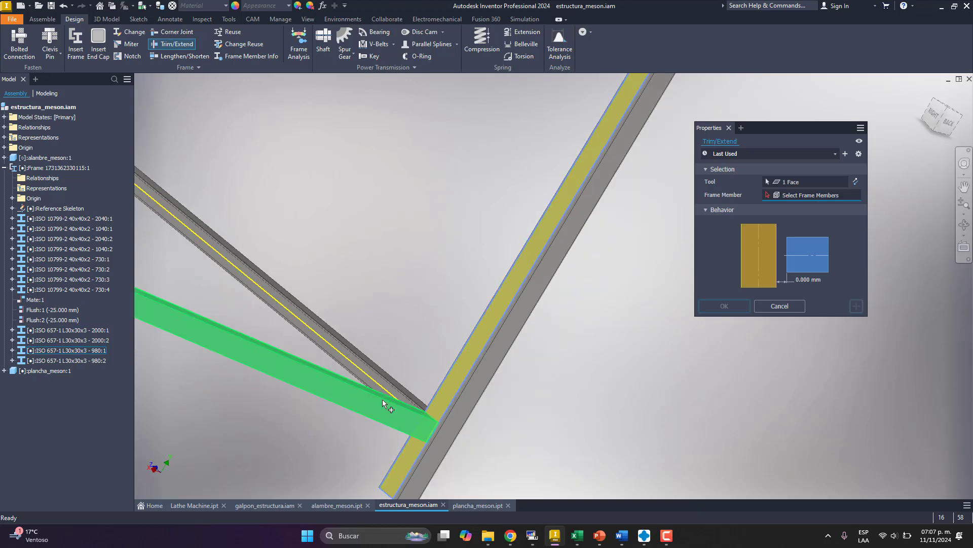
pyautogui.click(366, 404)
pyautogui.scroll(-3, 610, 460)
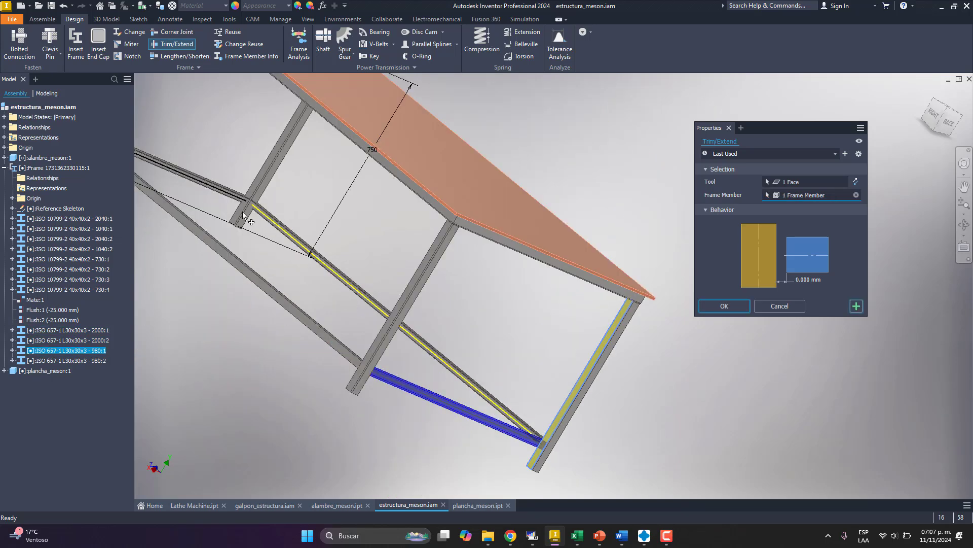
pyautogui.click(221, 186)
pyautogui.scroll(5, 228, 198)
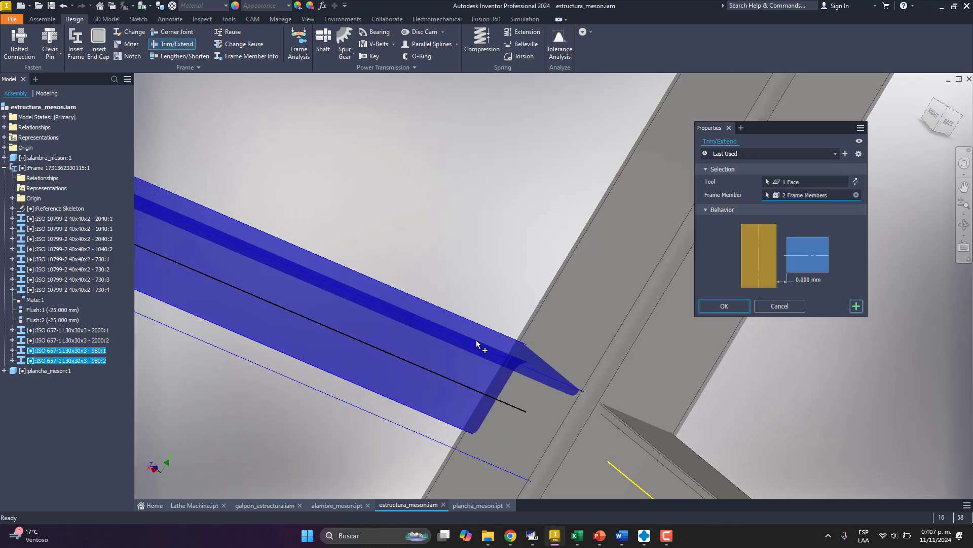
pyautogui.click(857, 306)
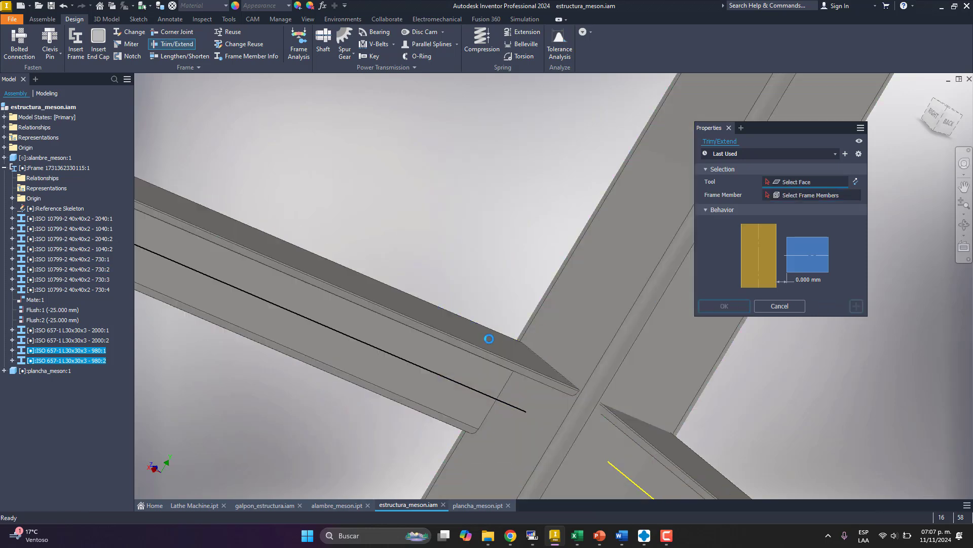
# Trim one end of both long lower angles to the leg face they run into and finish the Trim/Extend command
pyautogui.scroll(-3, 489, 330)
pyautogui.click(531, 333)
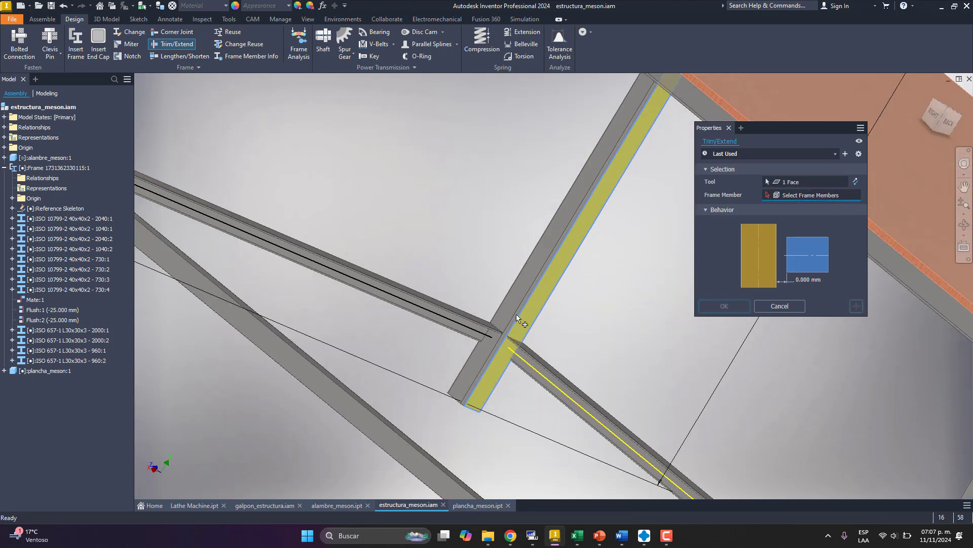
pyautogui.scroll(-2, 517, 316)
pyautogui.click(537, 354)
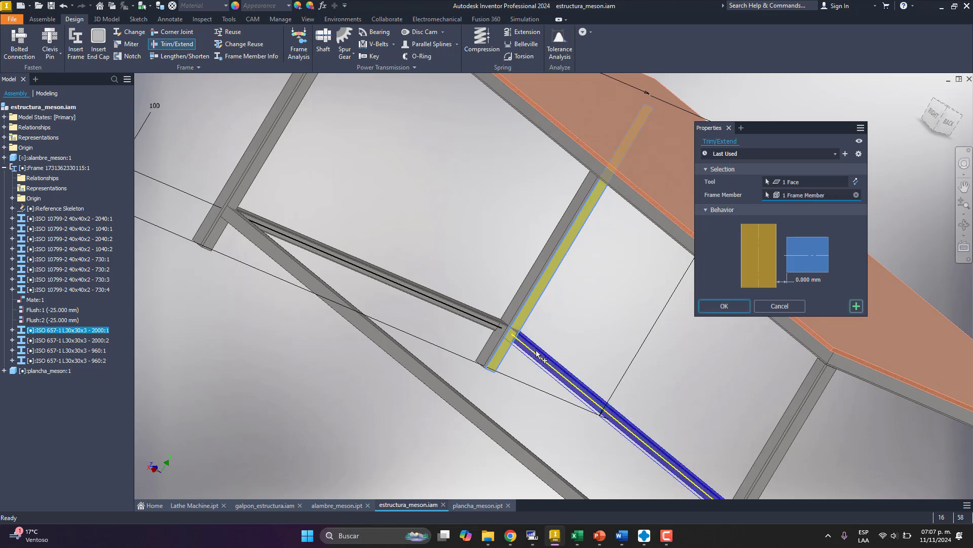
pyautogui.click(387, 352)
pyautogui.click(720, 306)
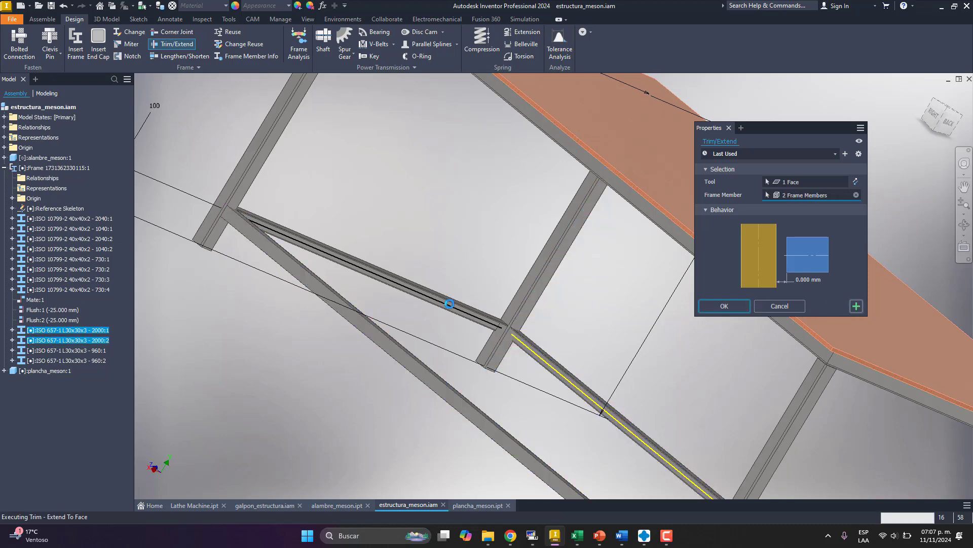
# Trim the remaining end of both long lower angles to the opposite leg's inner face with Trim/Extend, using a 0 mm gap
pyautogui.scroll(-5, 352, 252)
pyautogui.keyDown('shift'); pyautogui.moveTo(372, 291); pyautogui.dragTo(578, 408, button='middle'); pyautogui.keyUp('shift')
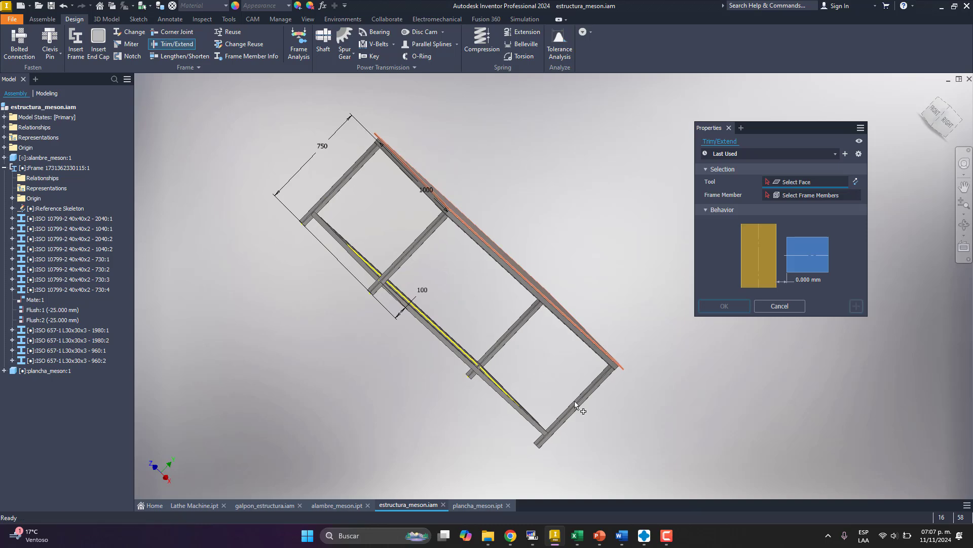
pyautogui.scroll(6, 577, 407)
pyautogui.click(584, 405)
pyautogui.scroll(-5, 588, 412)
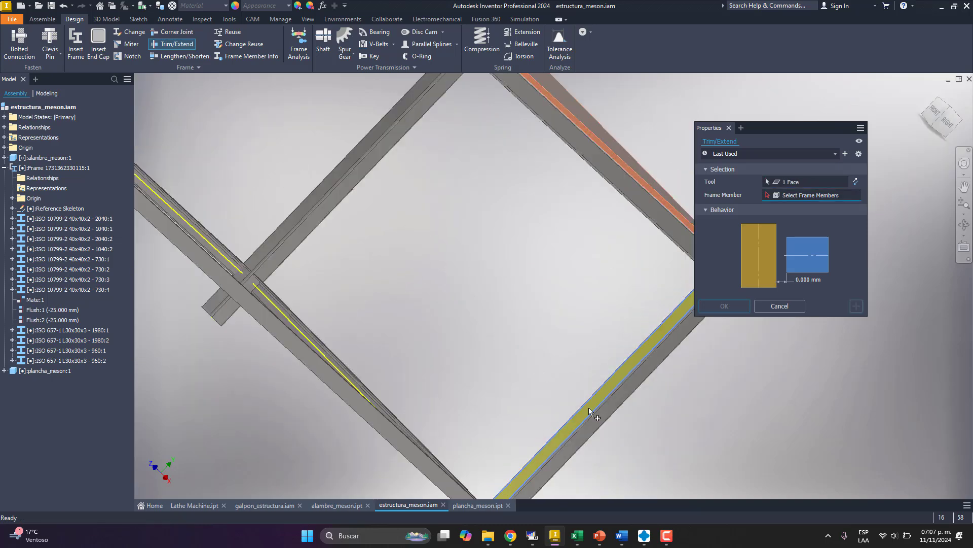
pyautogui.scroll(2, 588, 411)
pyautogui.scroll(-4, 515, 348)
pyautogui.scroll(1, 317, 259)
pyautogui.scroll(2, 317, 259)
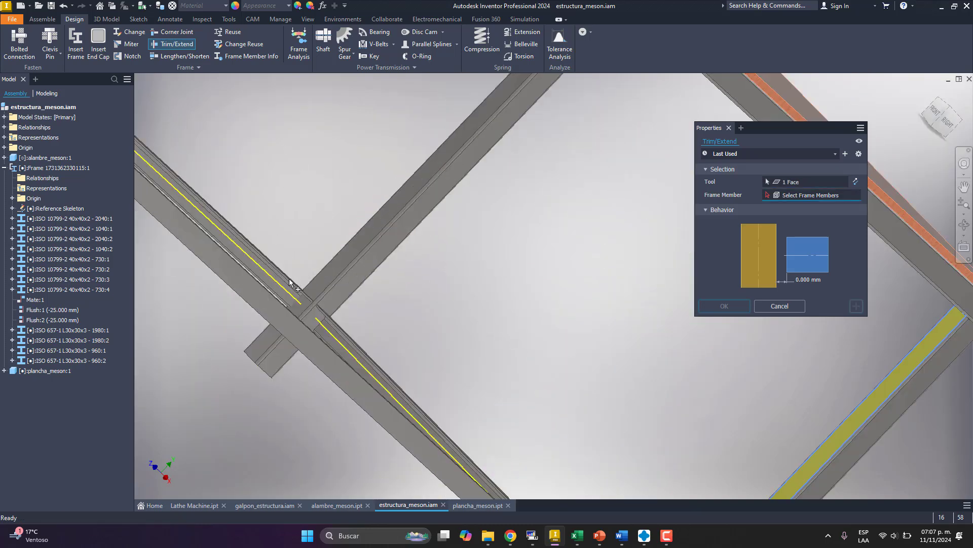
pyautogui.click(287, 284)
pyautogui.scroll(-1, 303, 329)
pyautogui.click(303, 329)
pyautogui.scroll(-4, 354, 299)
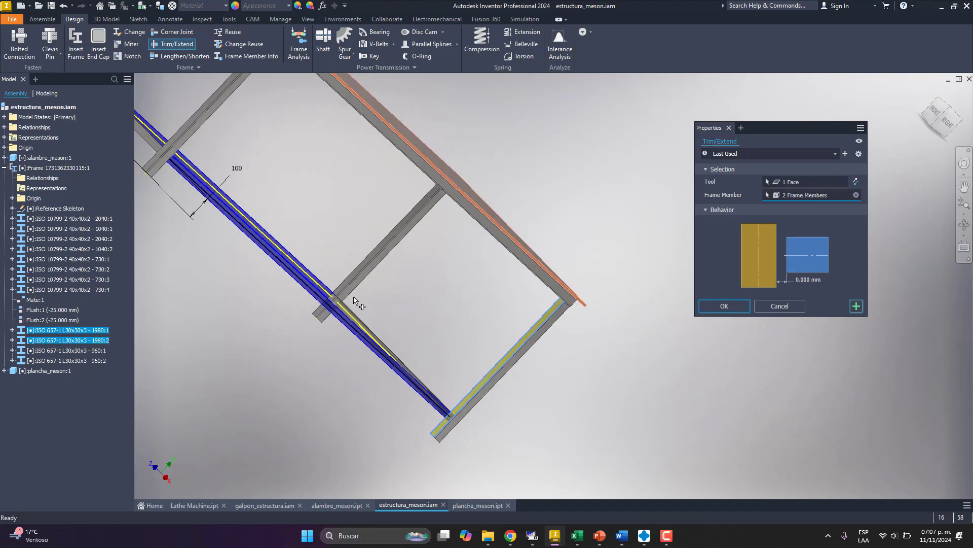
pyautogui.keyDown('shift'); pyautogui.moveTo(419, 338); pyautogui.dragTo(386, 369, button='middle'); pyautogui.keyUp('shift')
pyautogui.click(724, 305)
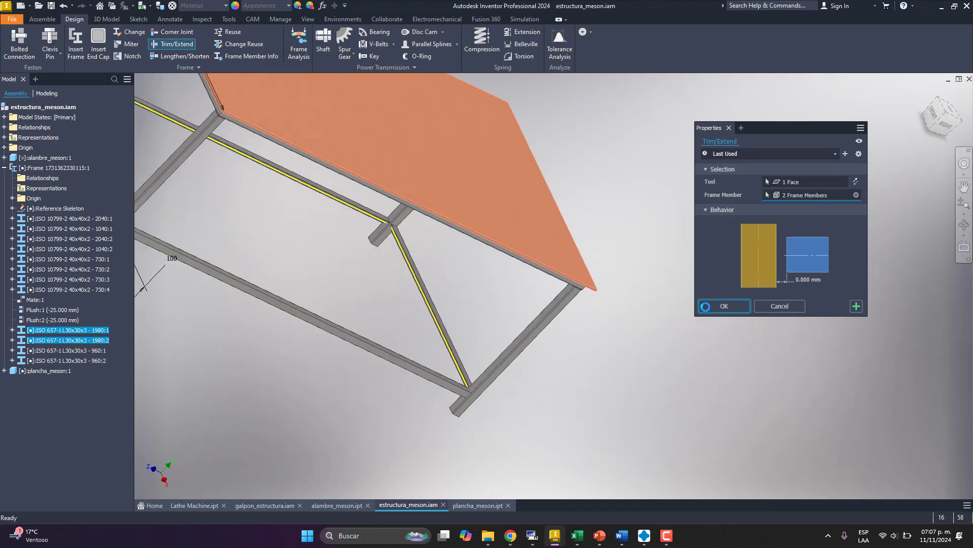
# Hide the alambre_meson wireframe component so only the frame members and tabletop are displayed
pyautogui.keyDown('shift'); pyautogui.moveTo(677, 303); pyautogui.dragTo(425, 284, button='middle'); pyautogui.keyUp('shift')
pyautogui.scroll(-3, 359, 252)
pyautogui.scroll(3, 276, 215)
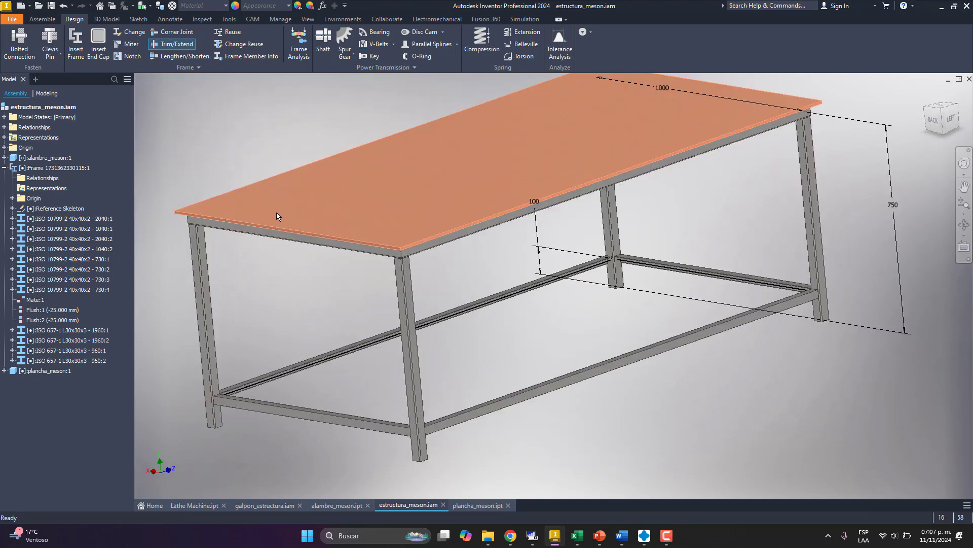
pyautogui.keyDown('shift'); pyautogui.moveTo(246, 401); pyautogui.dragTo(336, 398, button='middle'); pyautogui.keyUp('shift')
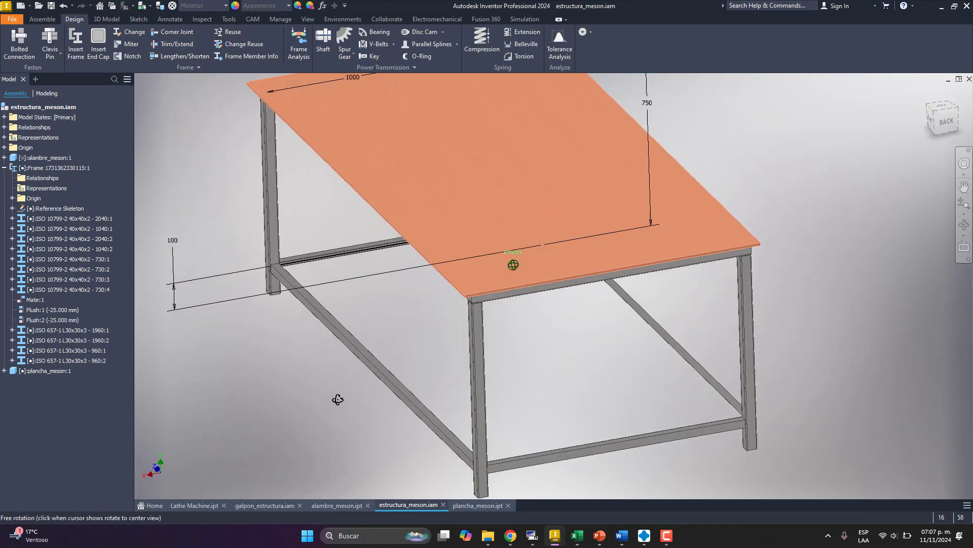
pyautogui.scroll(-3, 335, 303)
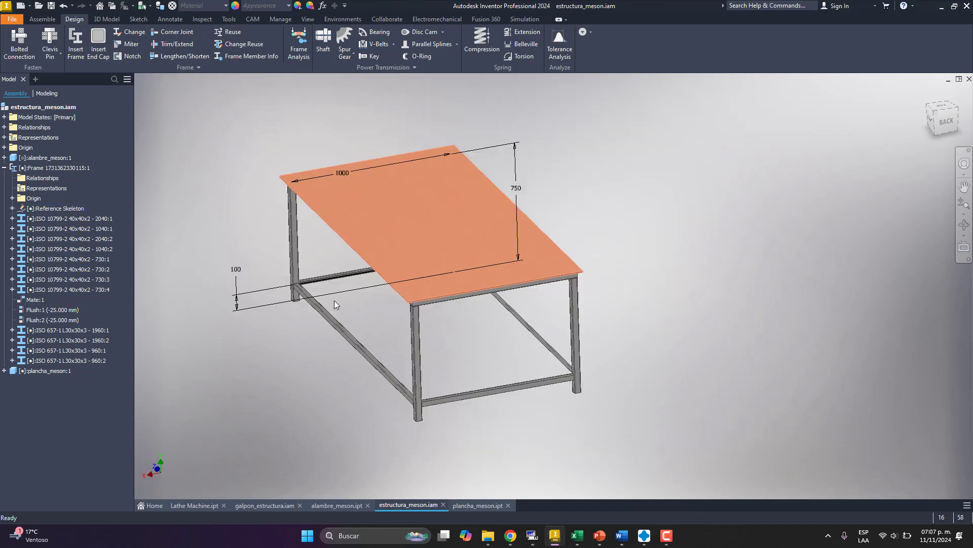
pyautogui.click(45, 157)
pyautogui.rightClick(48, 154)
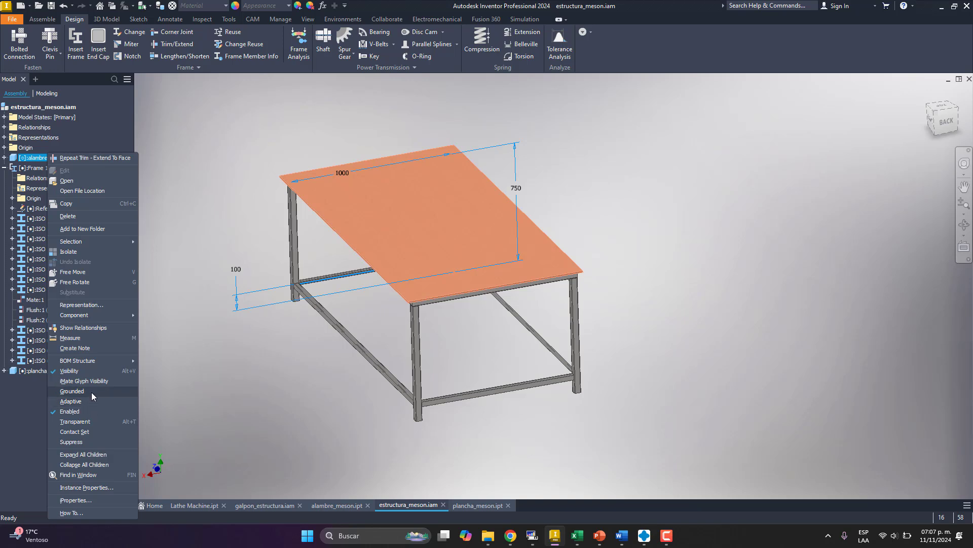
pyautogui.click(100, 372)
# Examine the table assembly from several angles, including an isometric view and the frame beneath the tabletop
pyautogui.keyDown('shift'); pyautogui.moveTo(466, 357); pyautogui.dragTo(493, 359, button='middle'); pyautogui.keyUp('shift')
pyautogui.click(965, 225)
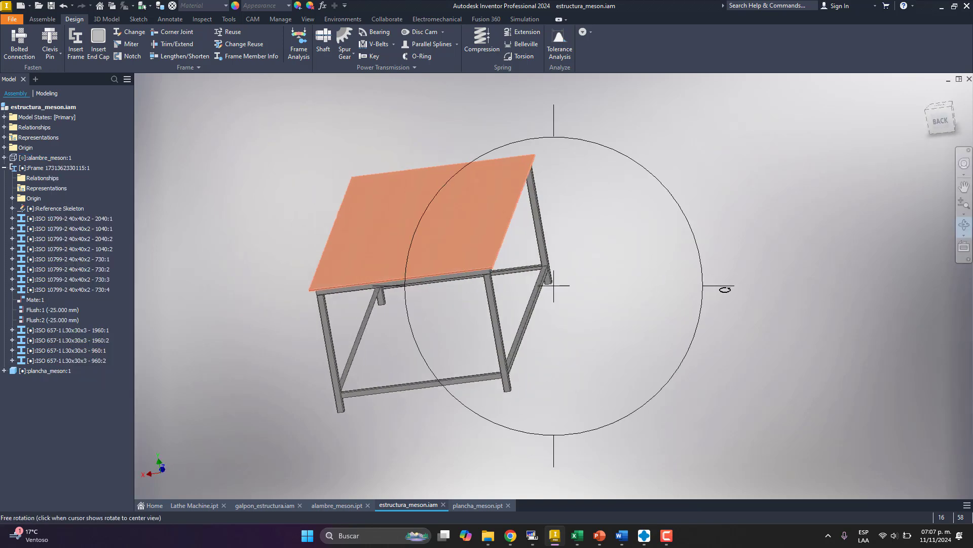
pyautogui.moveTo(723, 289); pyautogui.dragTo(661, 336)
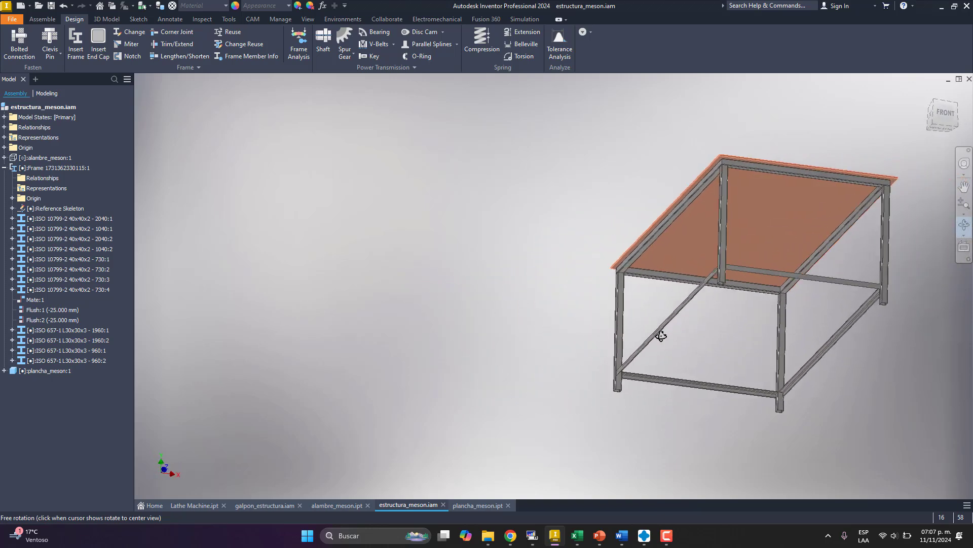
pyautogui.press('Escape')
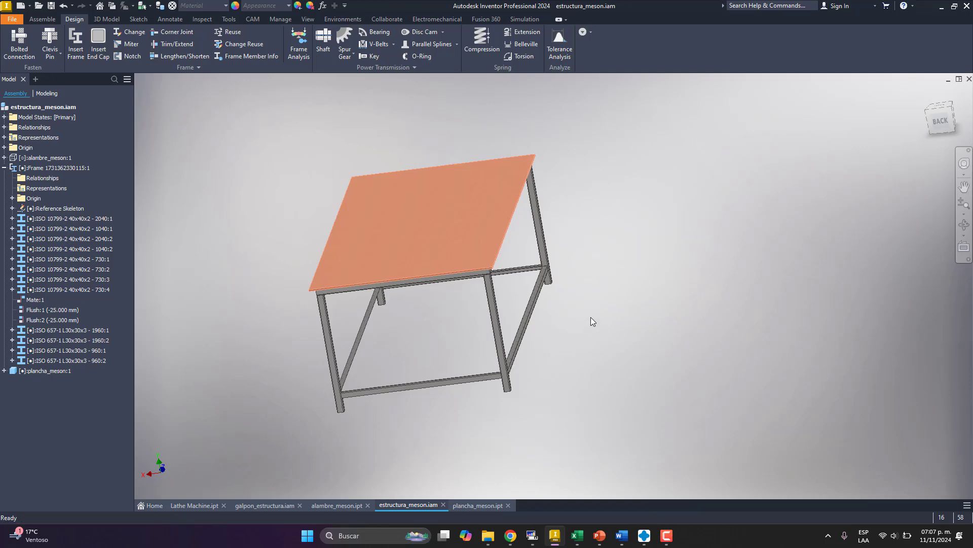
pyautogui.moveTo(454, 310)
pyautogui.keyDown('shift'); pyautogui.mouseDown(button='middle')
pyautogui.moveTo(730, 284)
pyautogui.moveTo(892, 304)
pyautogui.mouseUp(button='middle'); pyautogui.keyUp('shift')
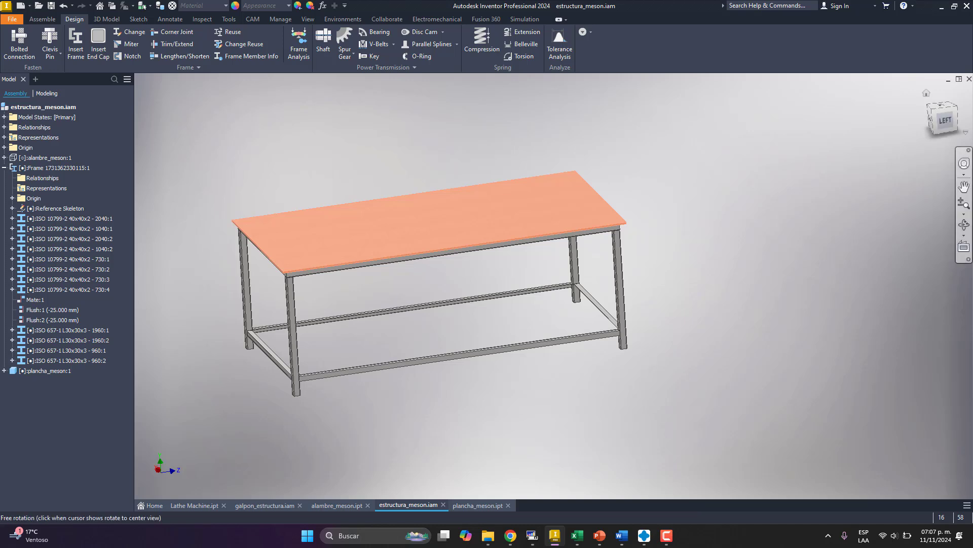
pyautogui.click(958, 108)
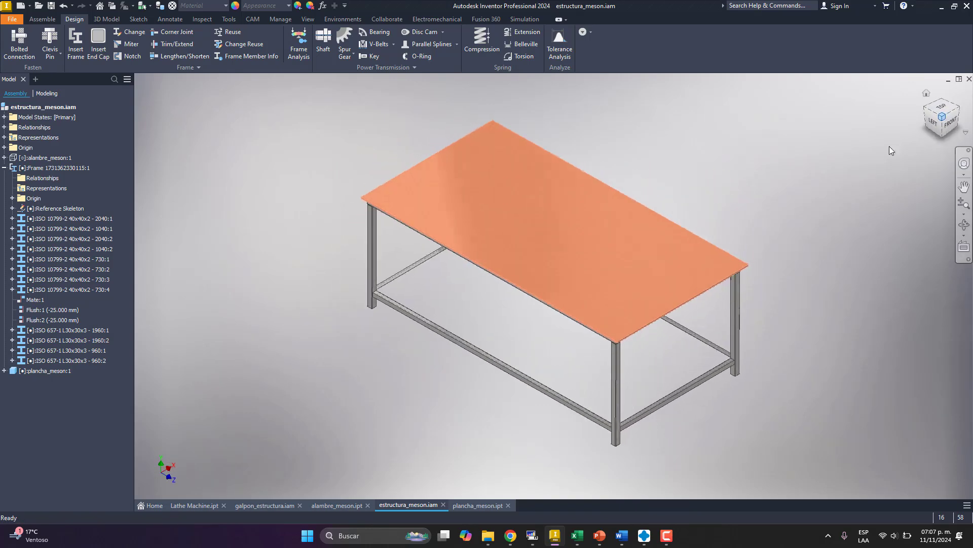
pyautogui.scroll(3, 563, 321)
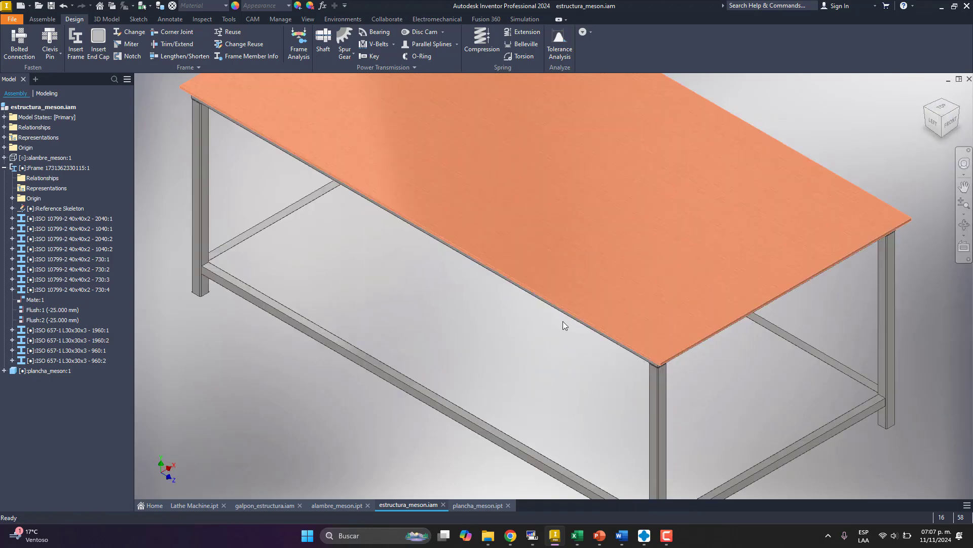
pyautogui.scroll(-2, 565, 330)
pyautogui.keyDown('shift'); pyautogui.moveTo(573, 312); pyautogui.dragTo(600, 291, button='middle'); pyautogui.keyUp('shift')
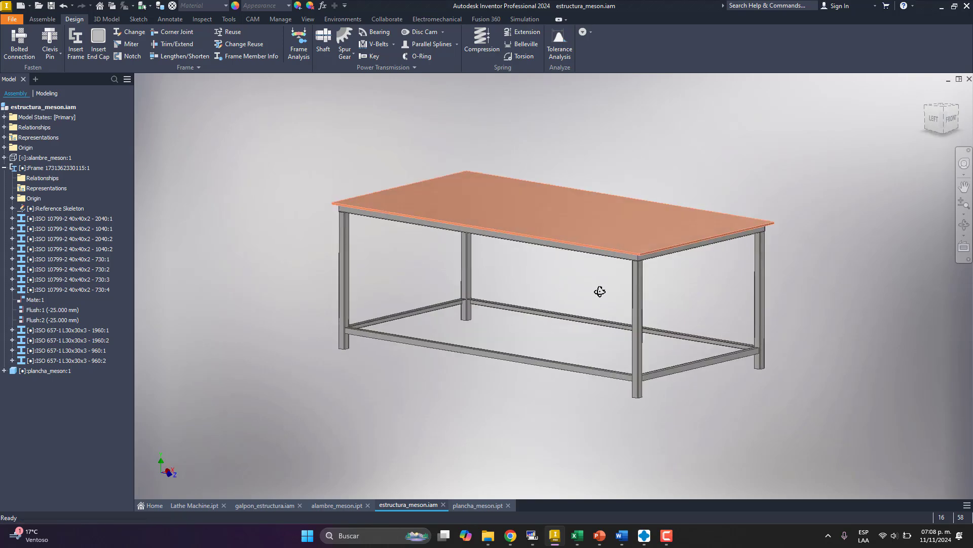
pyautogui.keyDown('shift'); pyautogui.moveTo(502, 278); pyautogui.dragTo(491, 265, button='middle'); pyautogui.keyUp('shift')
pyautogui.scroll(3, 513, 252)
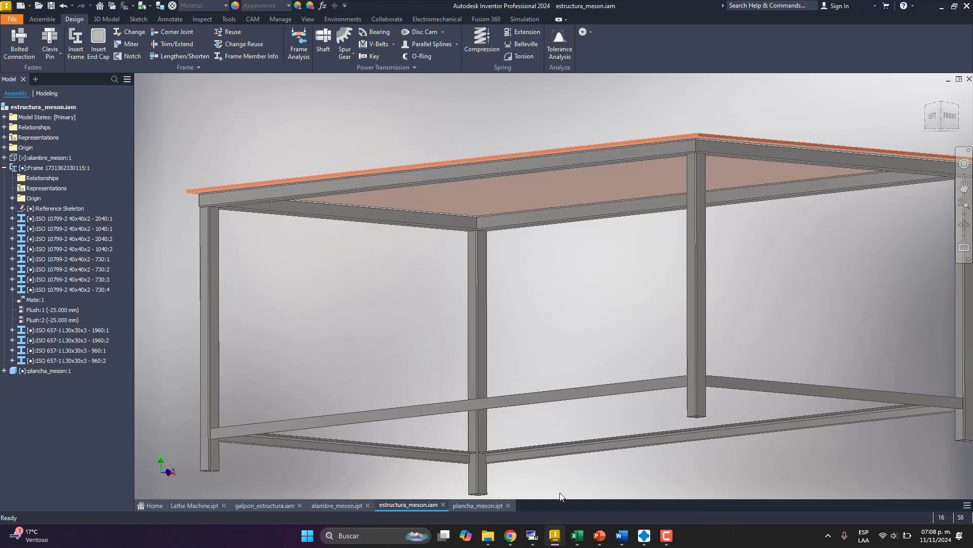
pyautogui.click(666, 535)
pyautogui.click(920, 491)
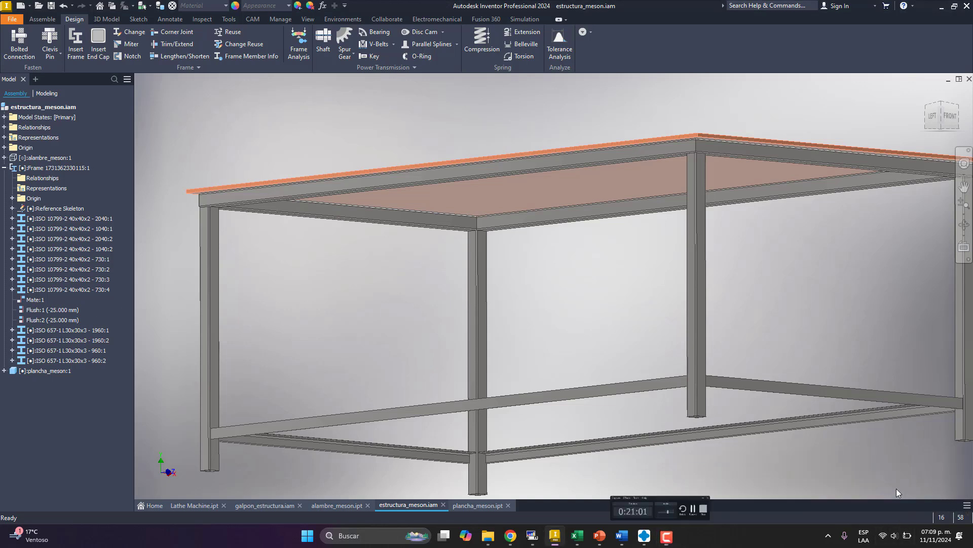
pyautogui.click(668, 540)
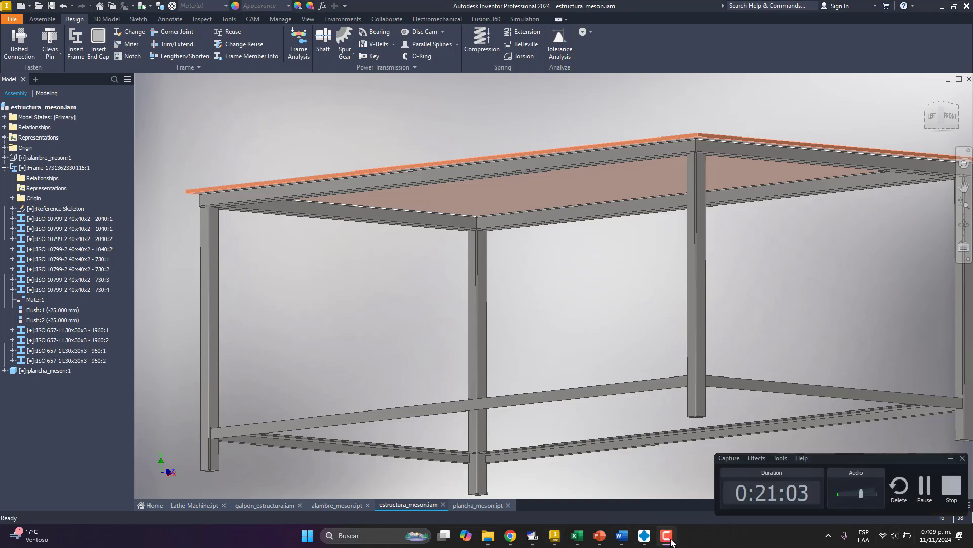
pyautogui.scroll(-3, 531, 325)
pyautogui.keyDown('shift'); pyautogui.moveTo(534, 331); pyautogui.dragTo(690, 322, button='middle'); pyautogui.keyUp('shift')
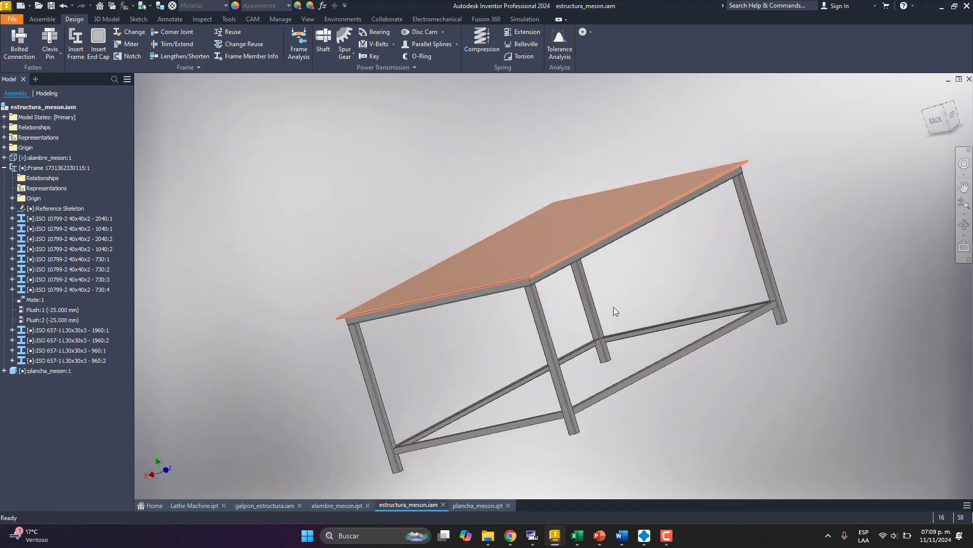
pyautogui.keyDown('shift'); pyautogui.moveTo(615, 311); pyautogui.dragTo(620, 310, button='middle'); pyautogui.keyUp('shift')
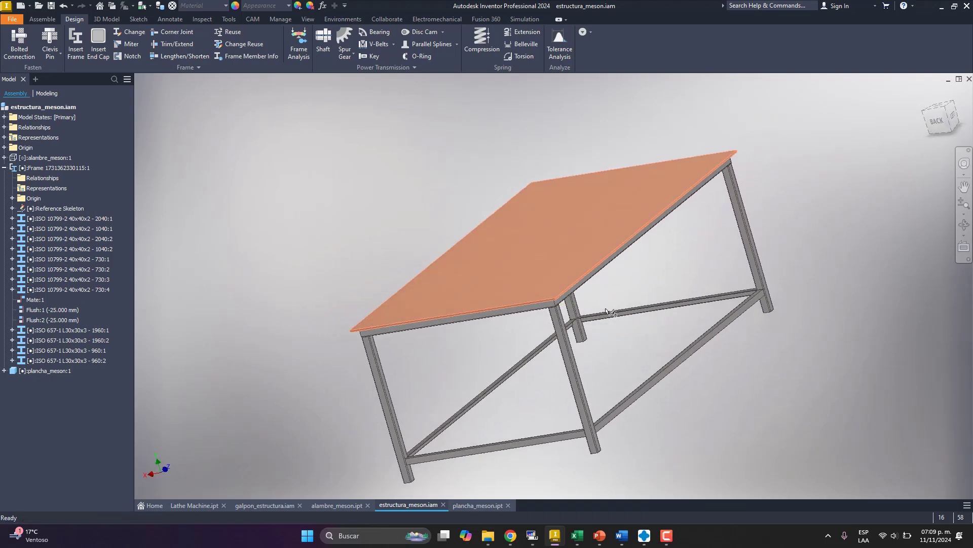
pyautogui.click(569, 179)
pyautogui.click(367, 203)
pyautogui.click(552, 292)
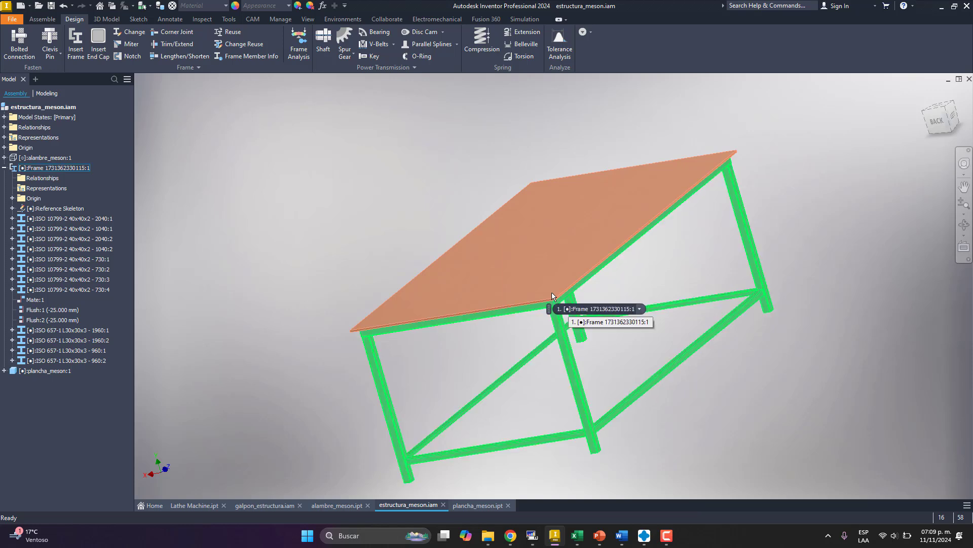
pyautogui.click(443, 215)
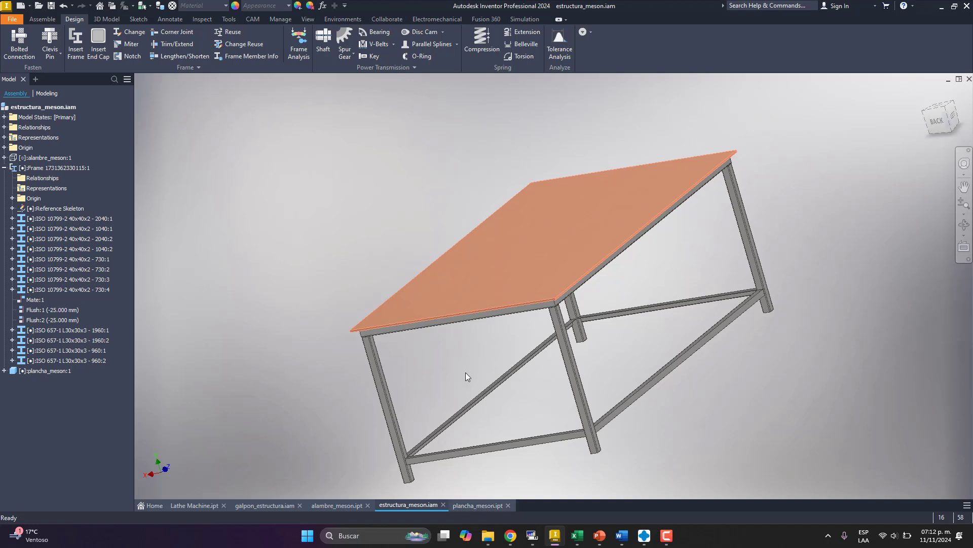
# Hide the plancha_meson tabletop component in the assembly
pyautogui.click(435, 320)
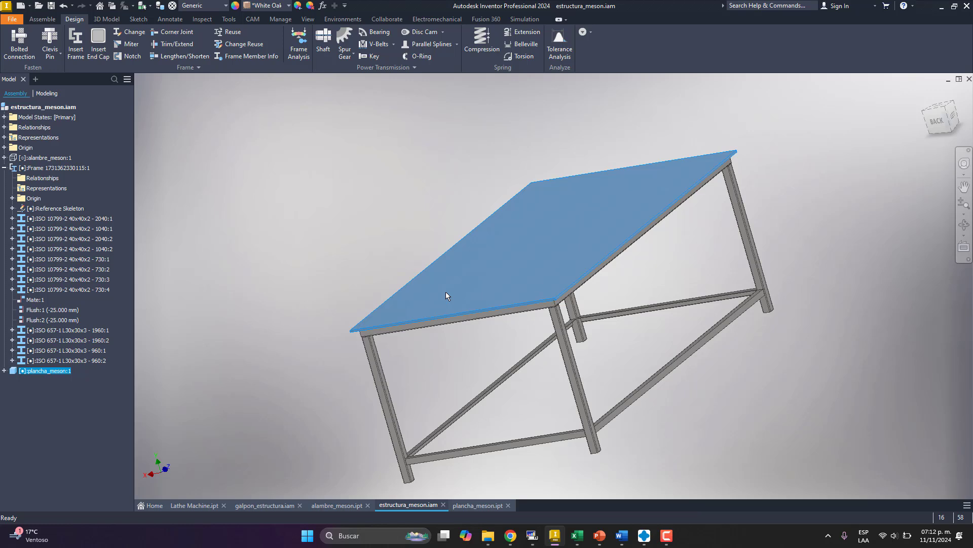
pyautogui.rightClick(446, 295)
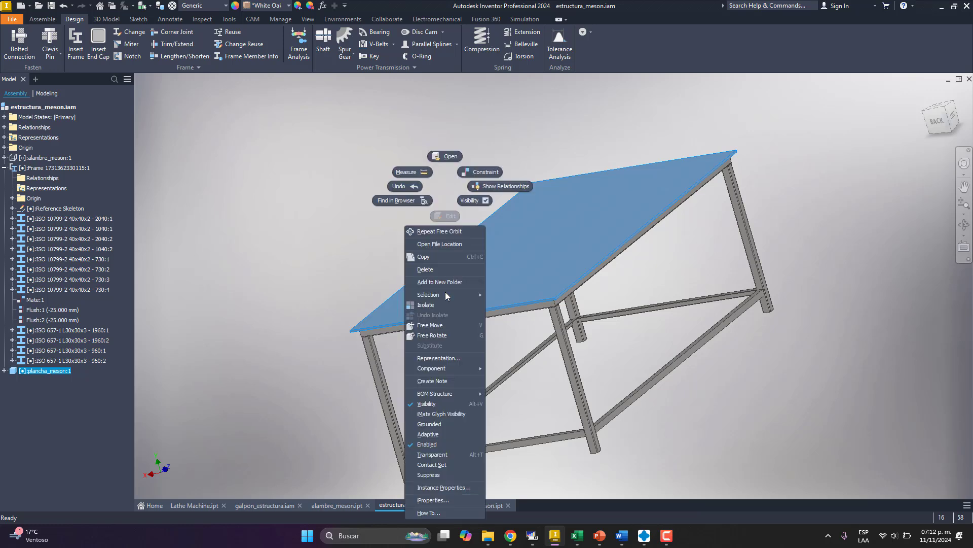
pyautogui.click(469, 200)
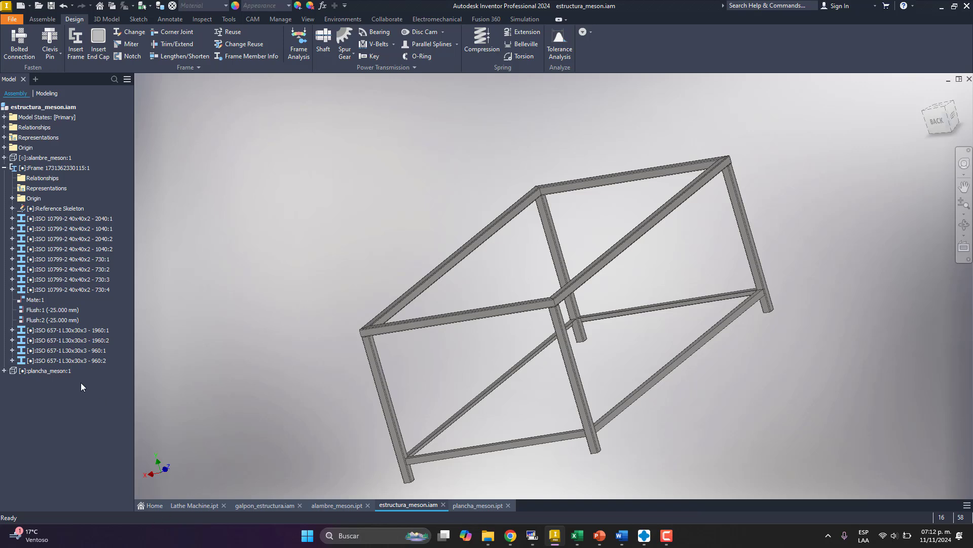
# Suppress the hidden plancha_meson component and accept the suppression notice
pyautogui.click(60, 373)
pyautogui.rightClick(62, 373)
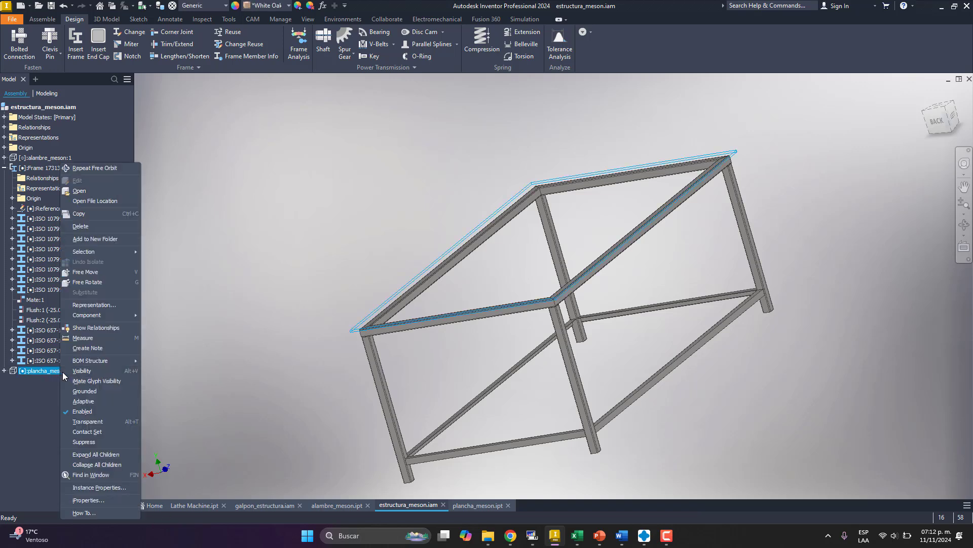
pyautogui.click(92, 442)
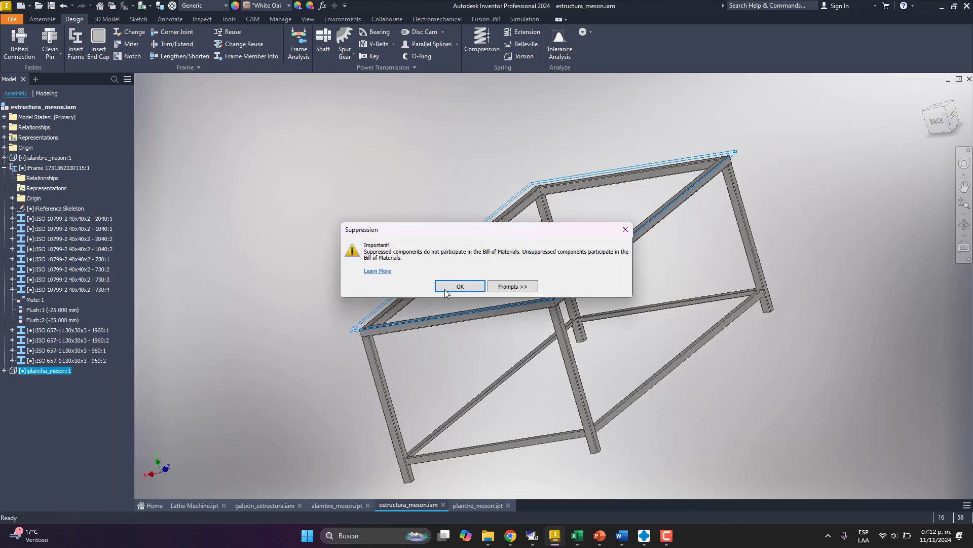
pyautogui.click(460, 285)
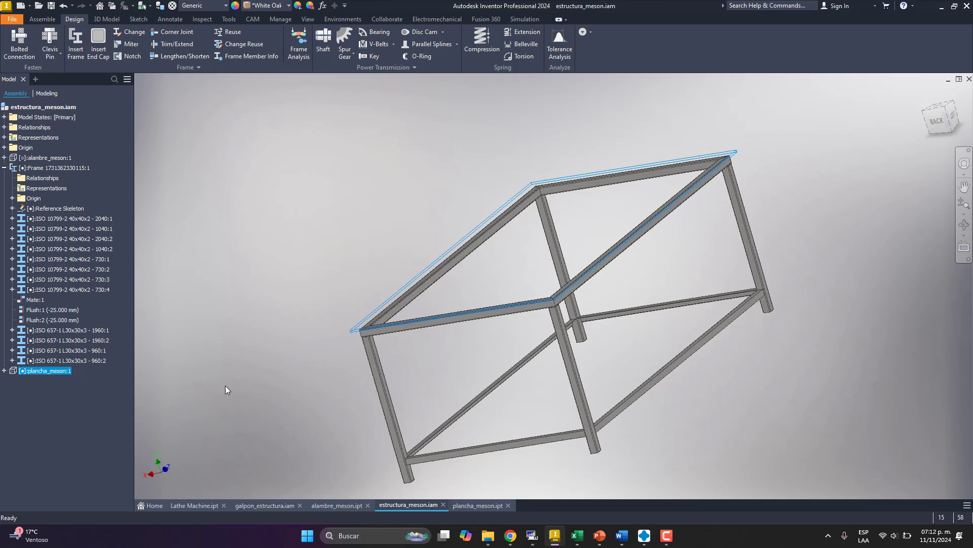
# Unsuppress the plancha_meson component and accept the suppression notice
pyautogui.click(47, 389)
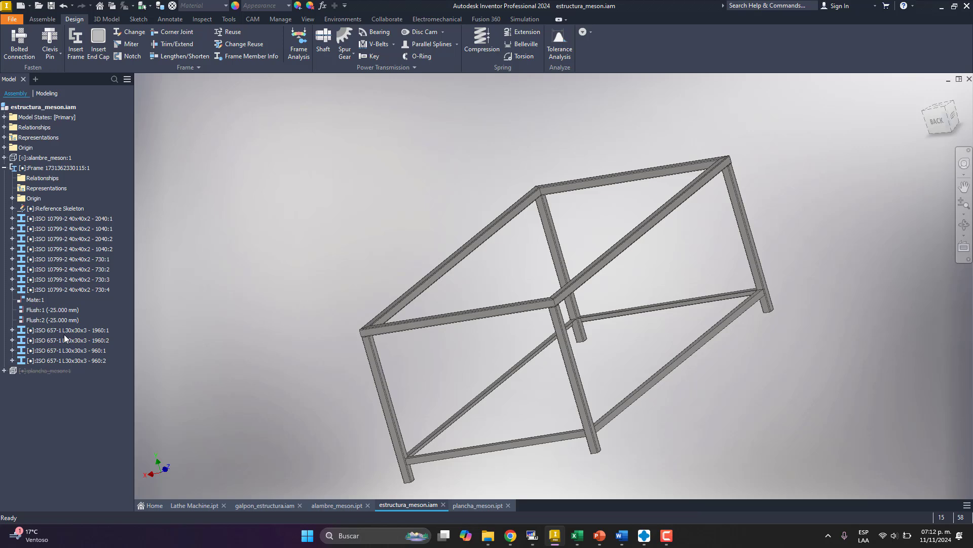
pyautogui.click(57, 370)
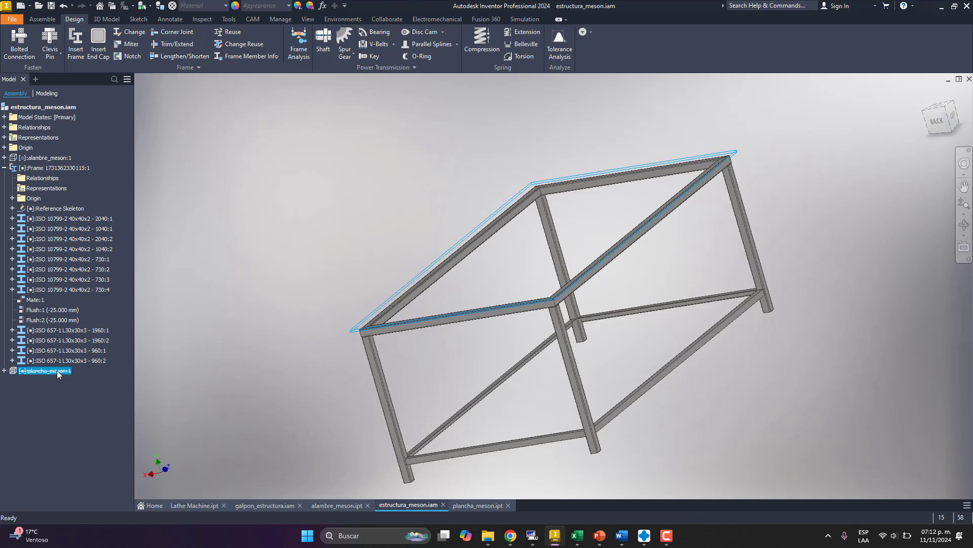
pyautogui.rightClick(56, 370)
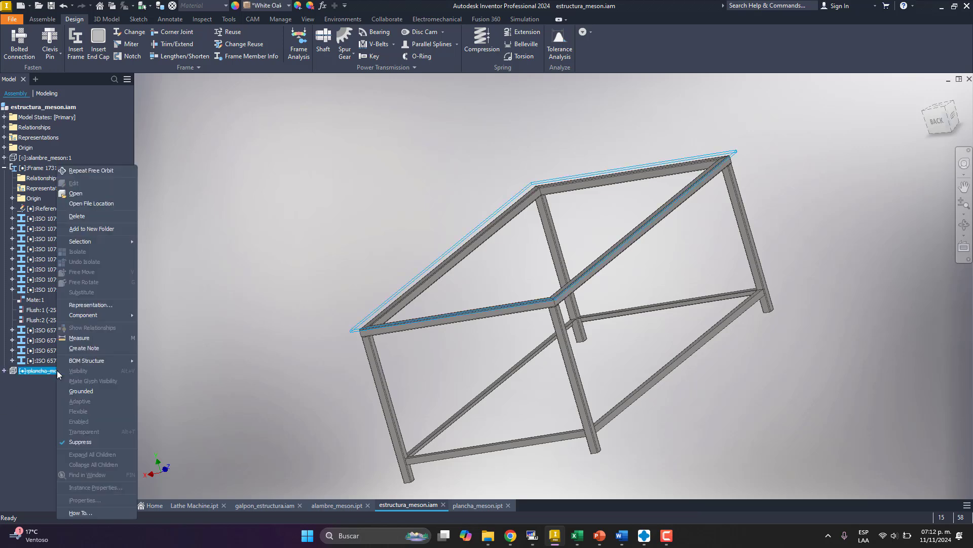
pyautogui.click(79, 441)
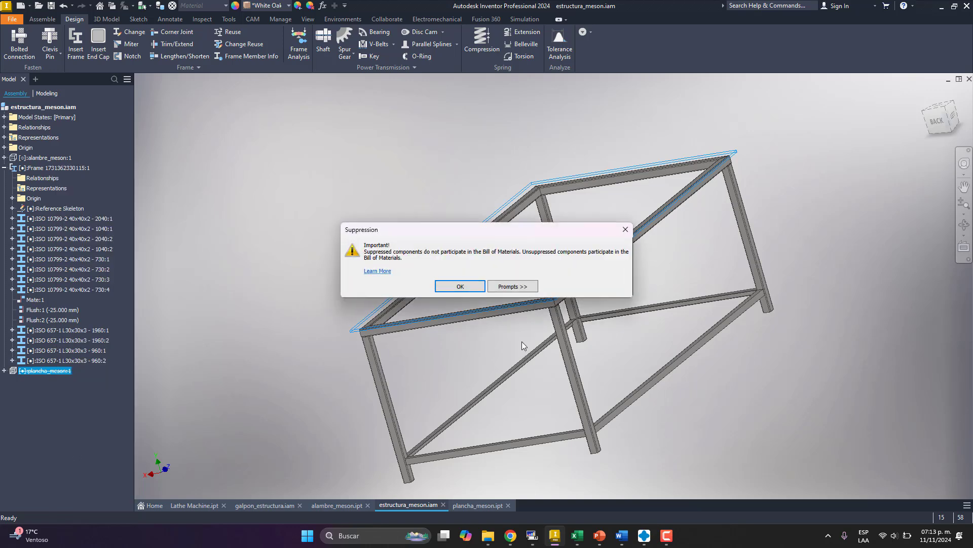
pyautogui.click(457, 287)
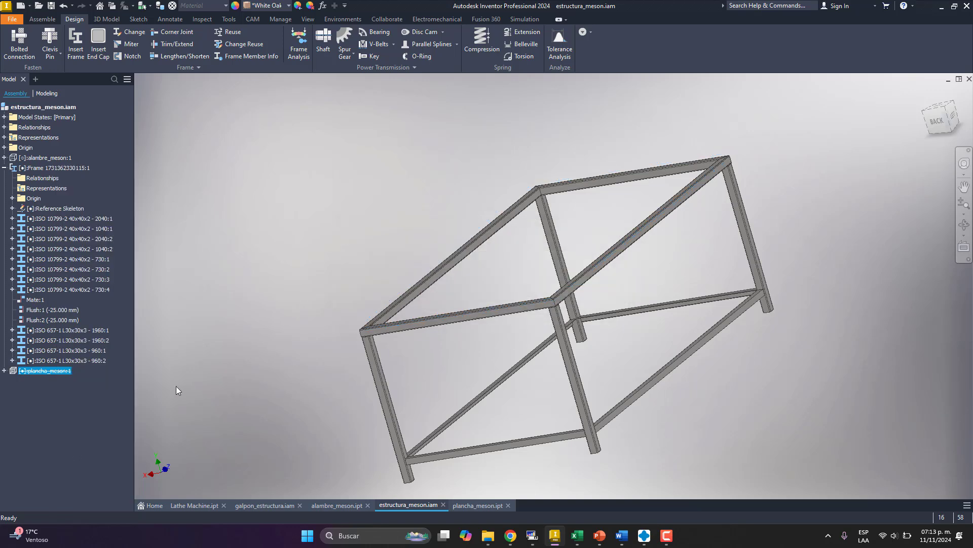
# Suppress the plancha_meson tabletop component in the assembly and accept the suppression notice
pyautogui.rightClick(50, 374)
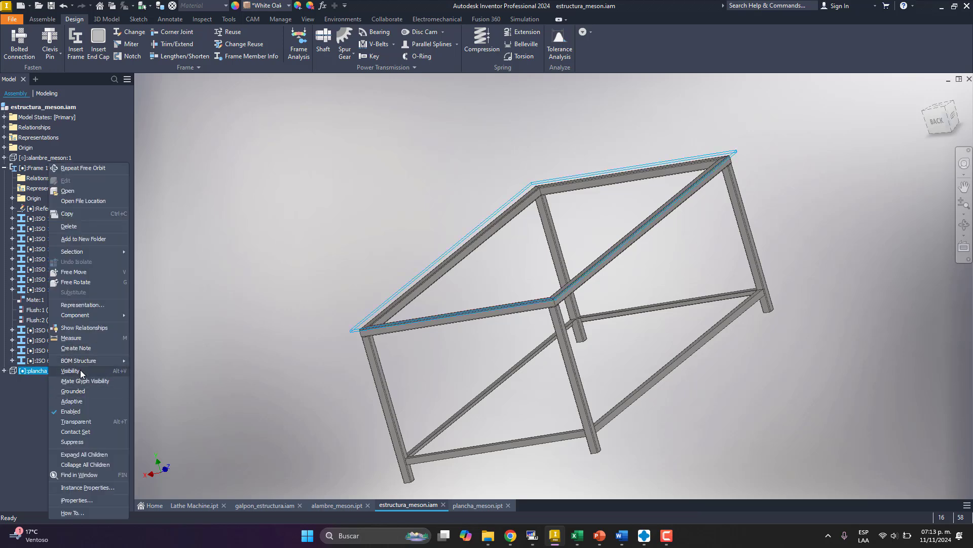
pyautogui.click(43, 406)
pyautogui.click(34, 403)
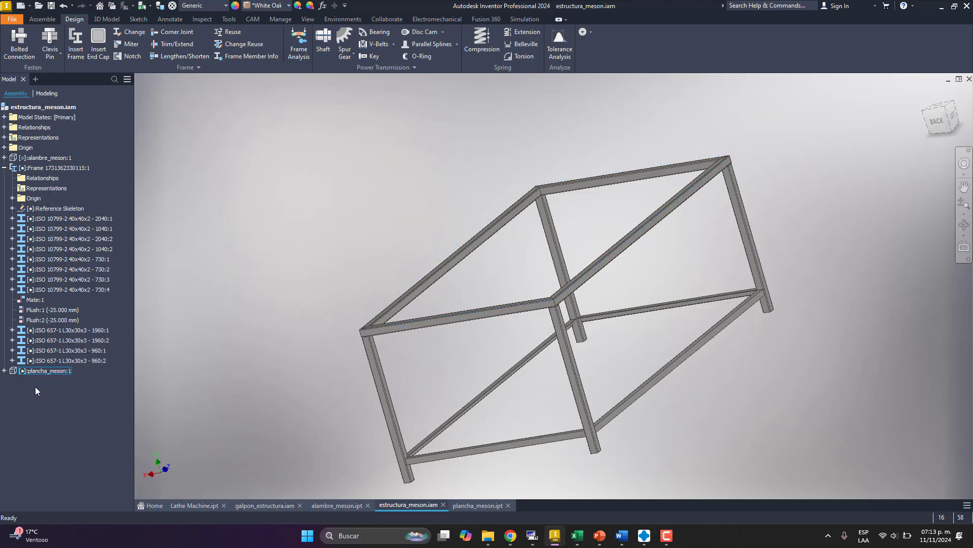
pyautogui.click(43, 371)
pyautogui.rightClick(44, 373)
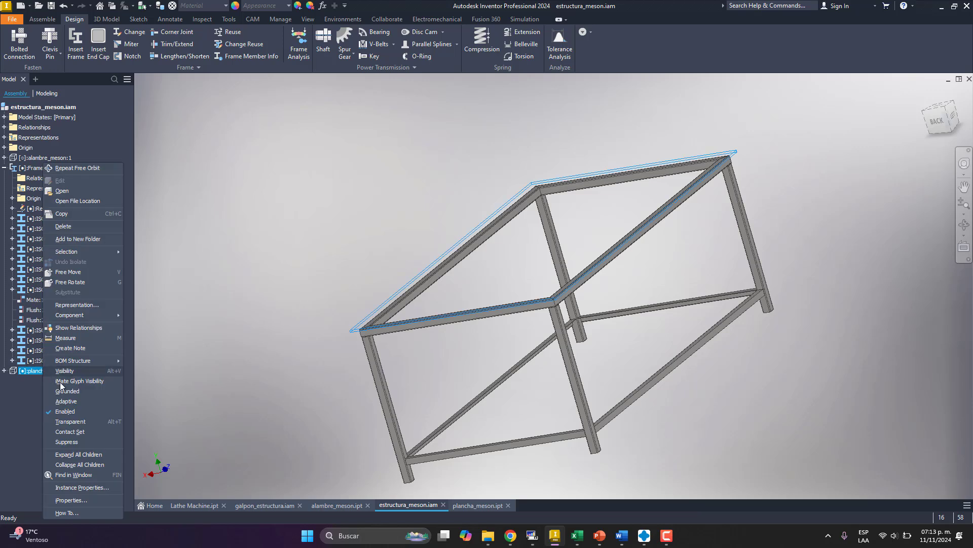
pyautogui.click(75, 446)
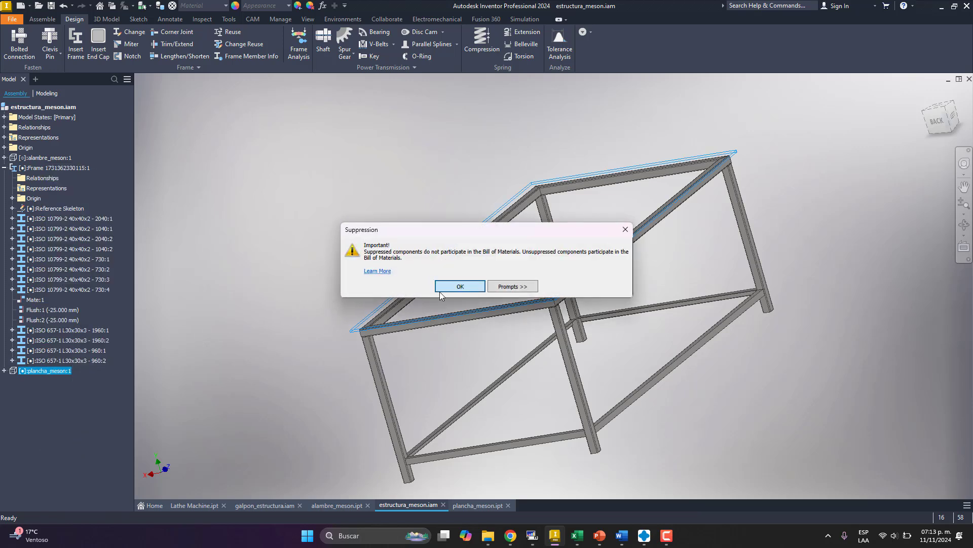
pyautogui.click(445, 285)
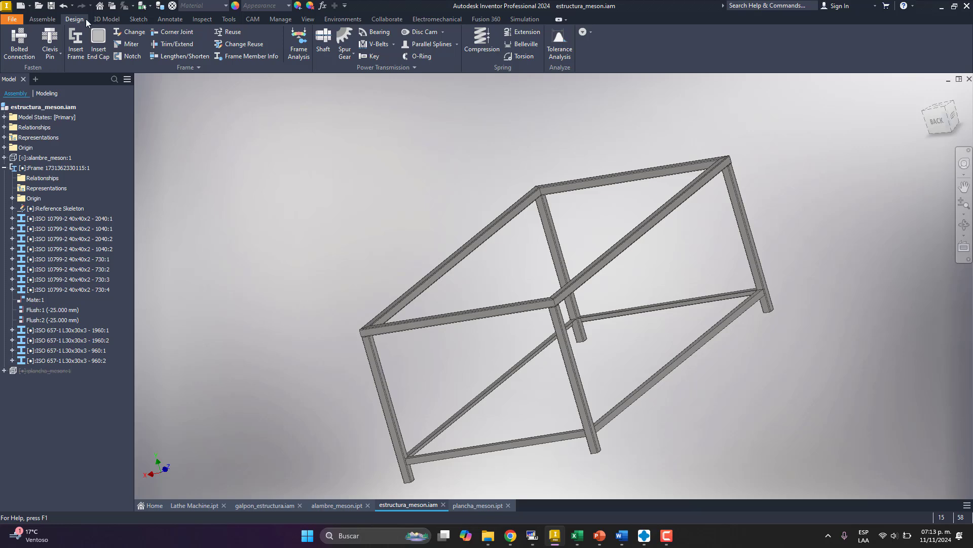
# Start Frame Analysis on the assembly, create a Static Analysis simulation, and close the model message
pyautogui.click(299, 51)
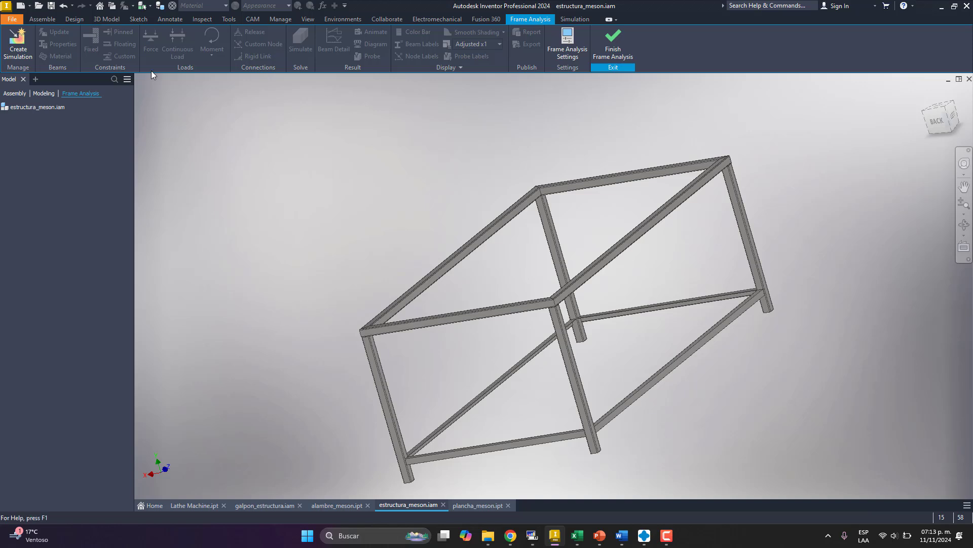
pyautogui.click(26, 52)
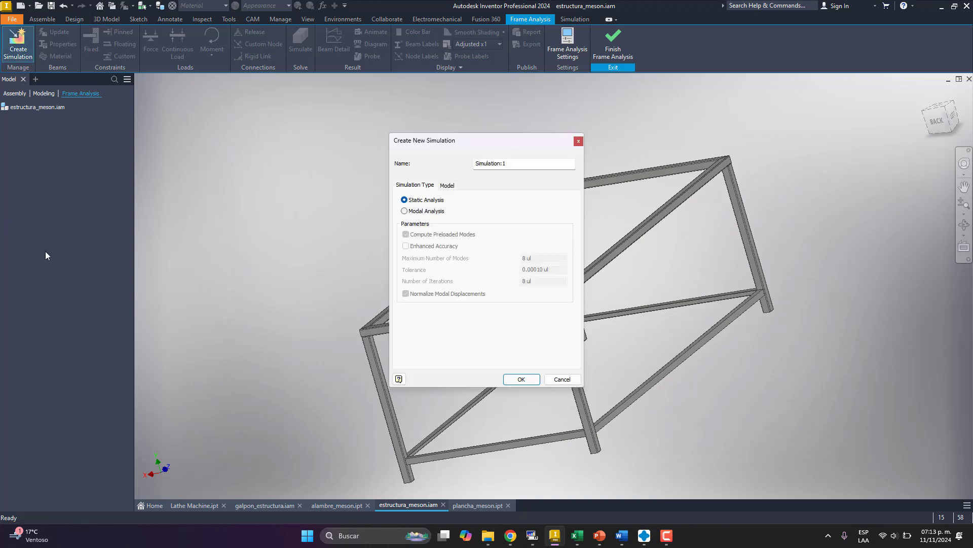
pyautogui.moveTo(465, 146); pyautogui.dragTo(170, 122)
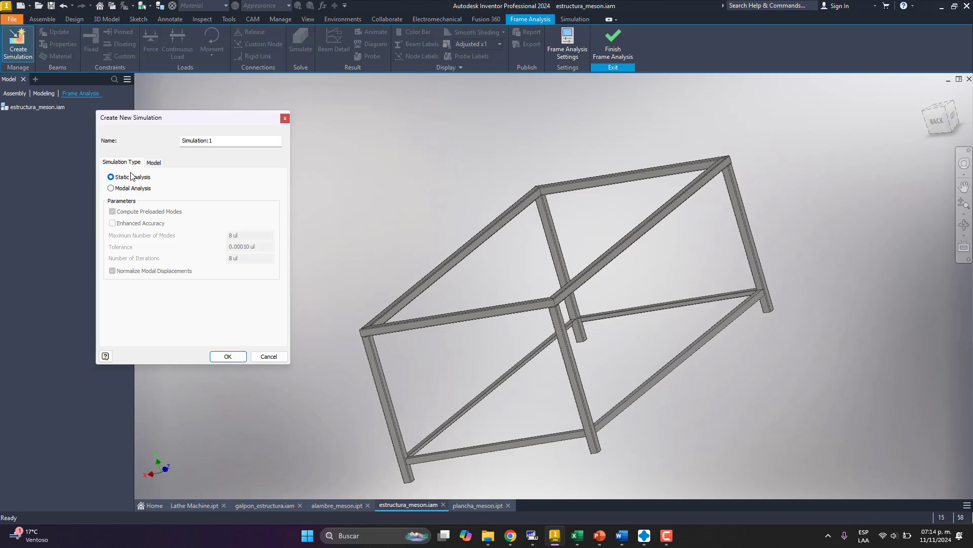
pyautogui.click(153, 163)
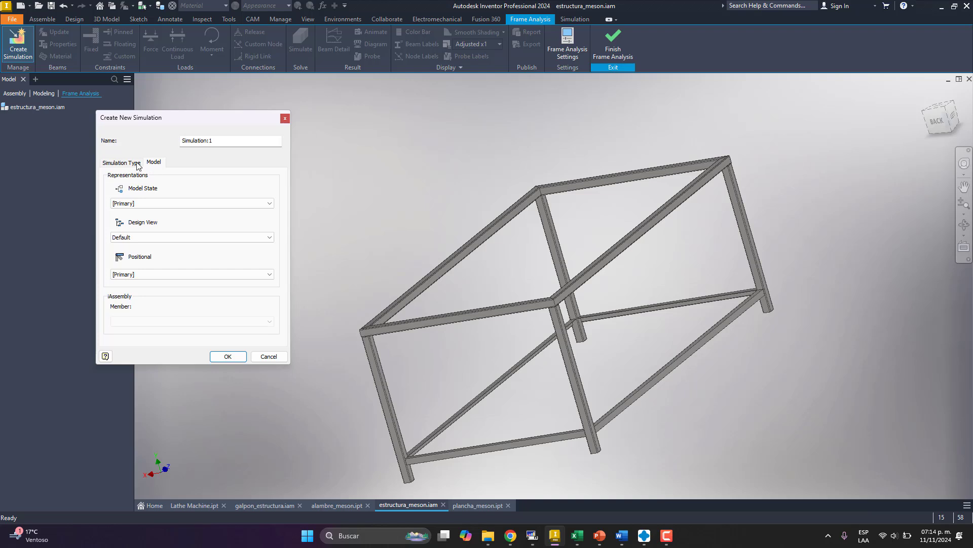
pyautogui.click(136, 163)
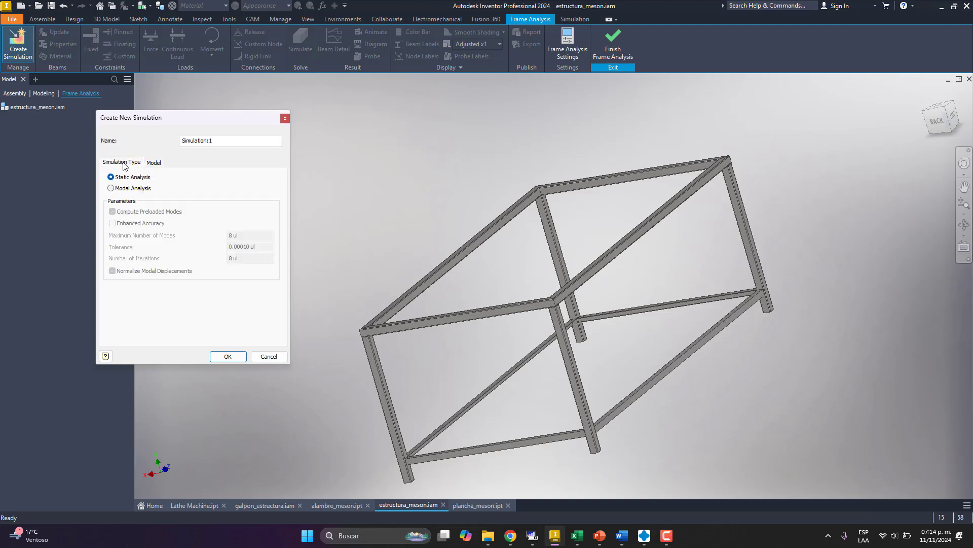
pyautogui.click(228, 357)
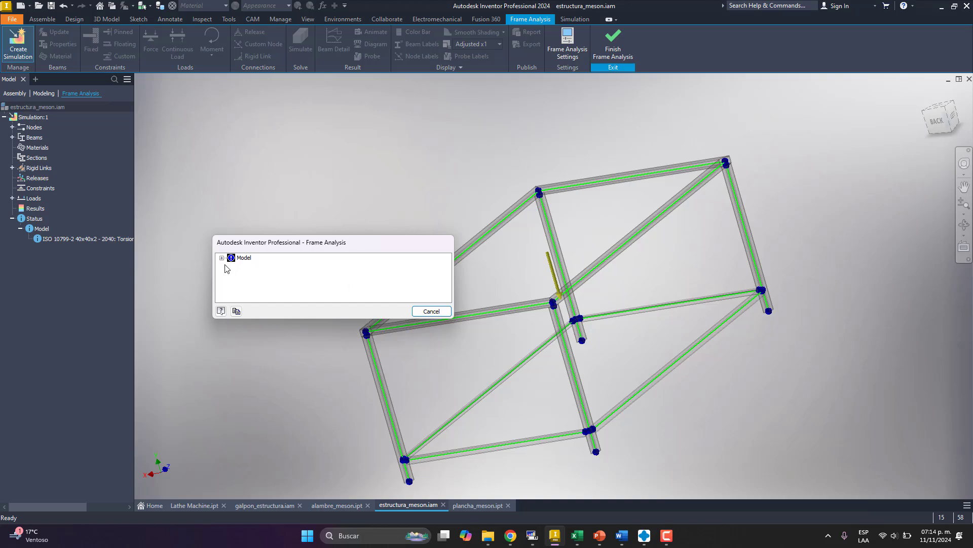
pyautogui.moveTo(305, 242); pyautogui.dragTo(223, 215)
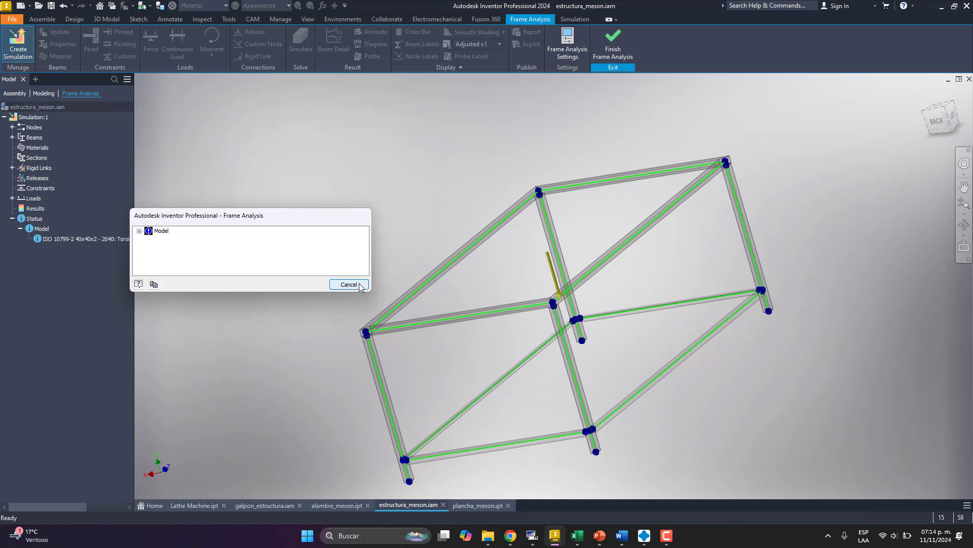
pyautogui.click(361, 284)
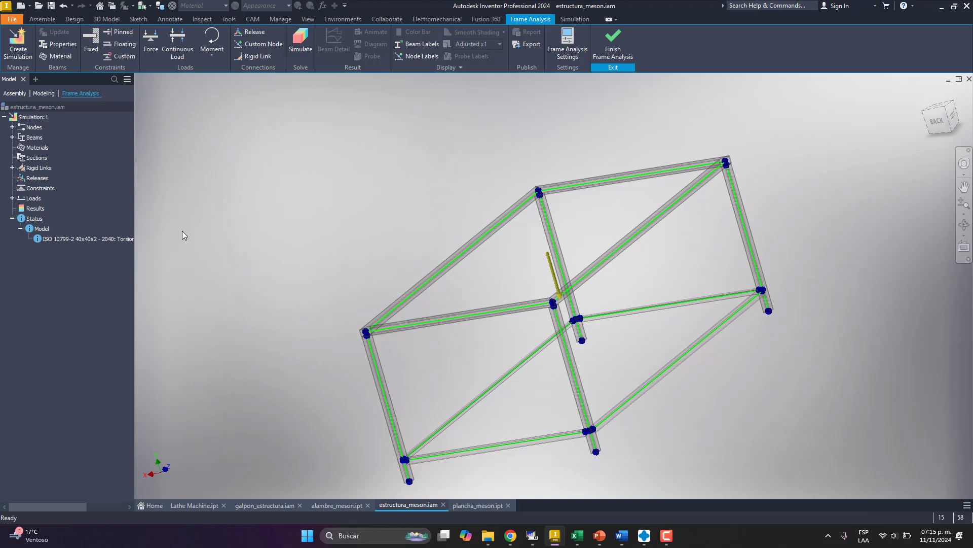
# Examine the analysis model's nodes, beams and gravity arrow up close and from several angles, down to the leg ends
pyautogui.click(42, 228)
pyautogui.scroll(5, 555, 309)
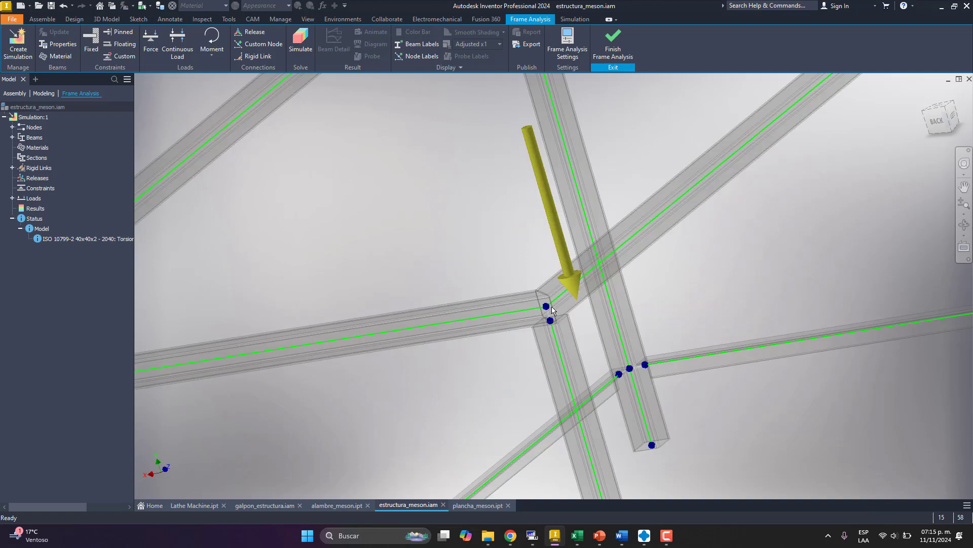
pyautogui.scroll(-7, 548, 325)
pyautogui.scroll(6, 545, 330)
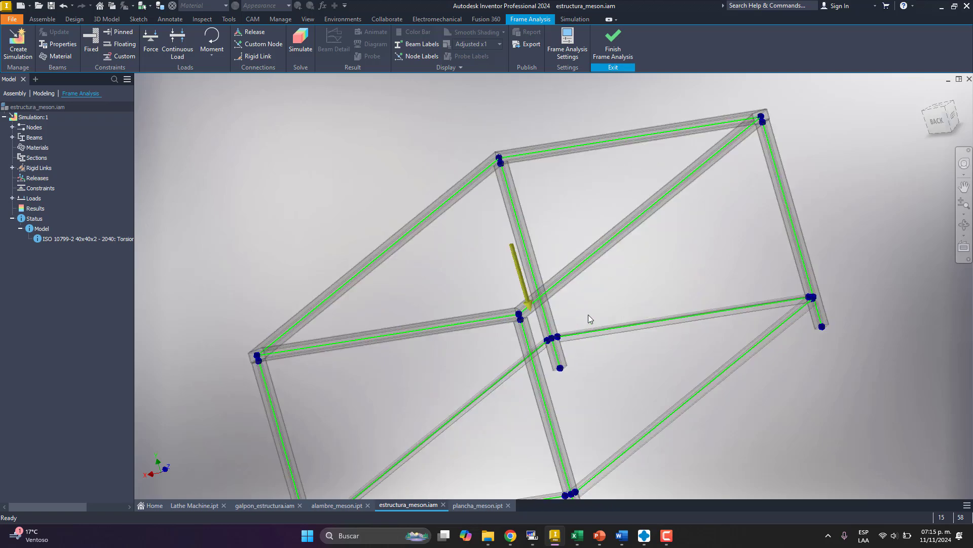
pyautogui.scroll(-6, 419, 313)
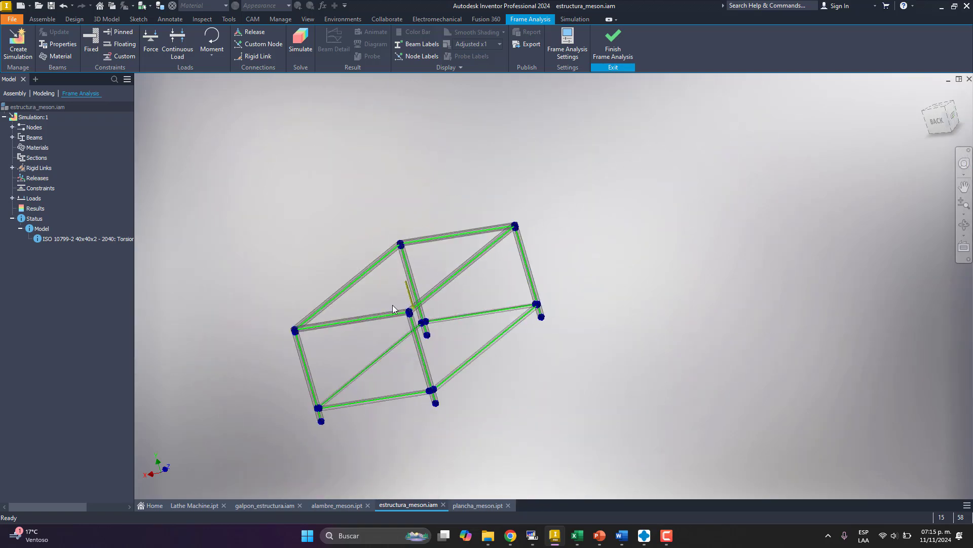
pyautogui.scroll(6, 393, 306)
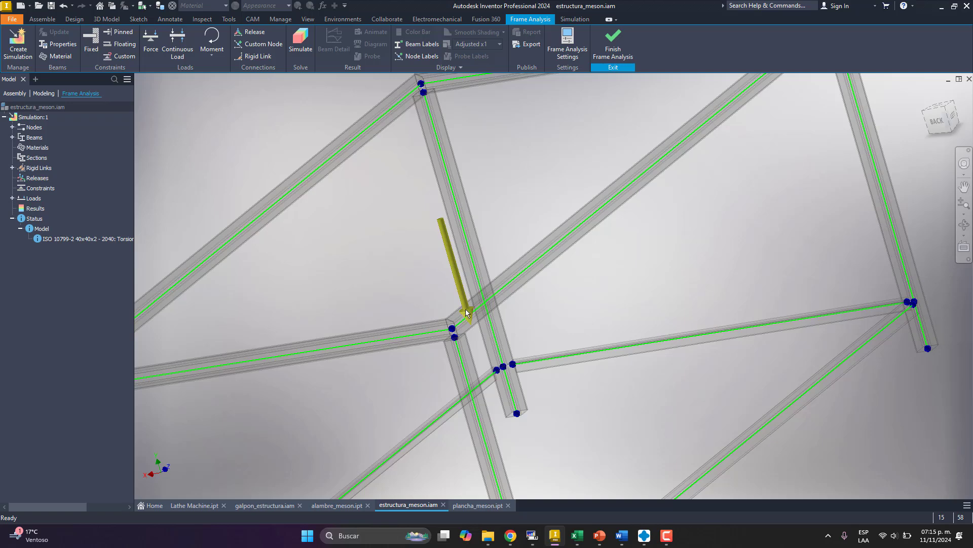
pyautogui.scroll(-5, 427, 356)
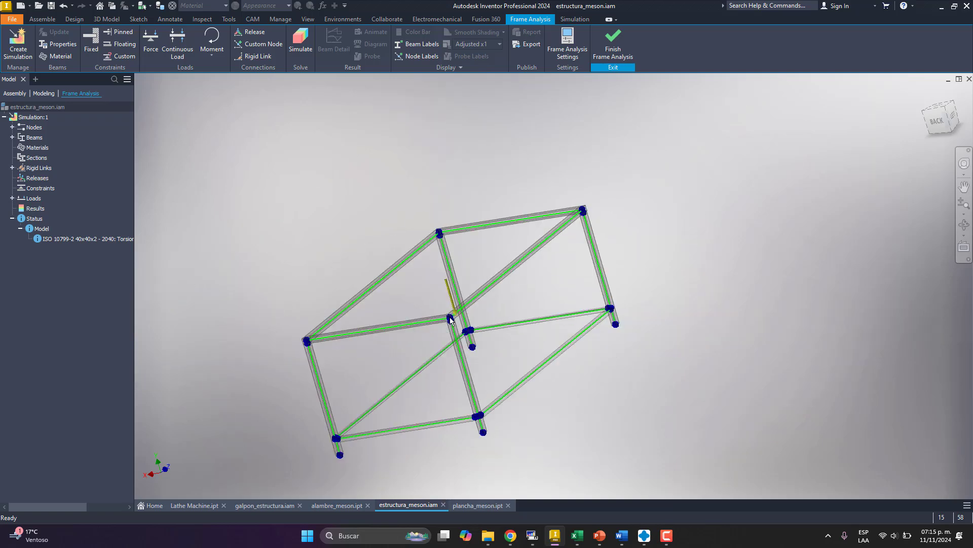
pyautogui.moveTo(450, 319)
pyautogui.keyDown('shift'); pyautogui.moveTo(543, 311); pyautogui.dragTo(525, 310, button='middle'); pyautogui.keyUp('shift')
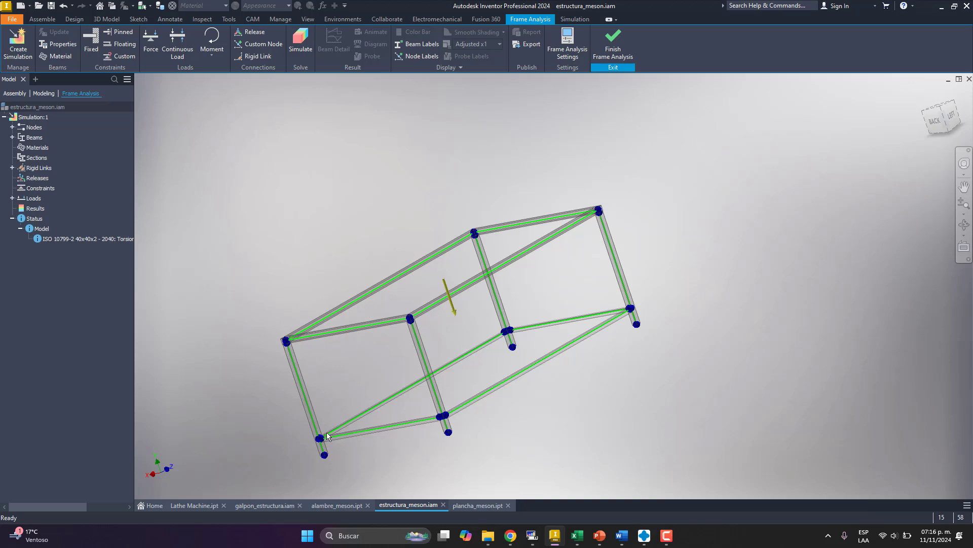
pyautogui.keyDown('shift'); pyautogui.moveTo(386, 464); pyautogui.dragTo(372, 426, button='middle'); pyautogui.keyUp('shift')
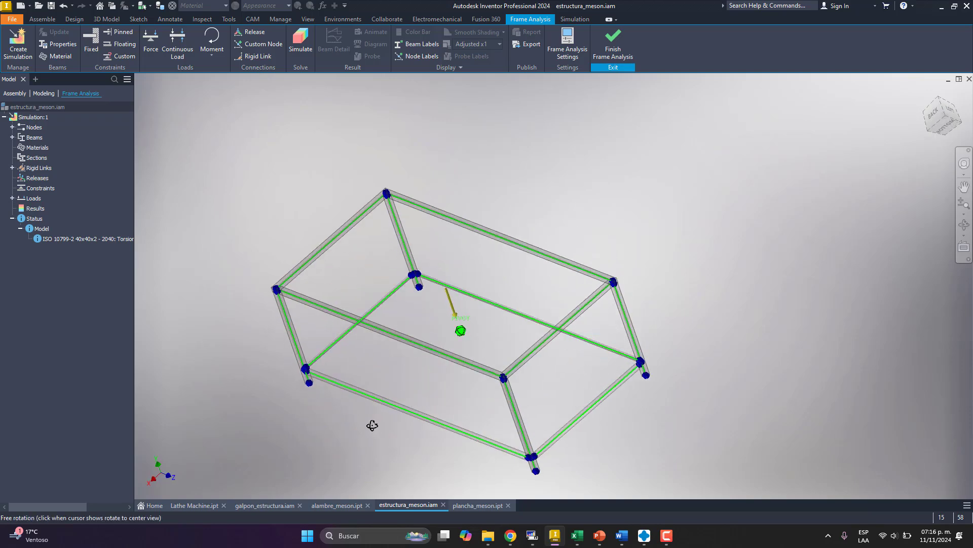
pyautogui.scroll(5, 299, 425)
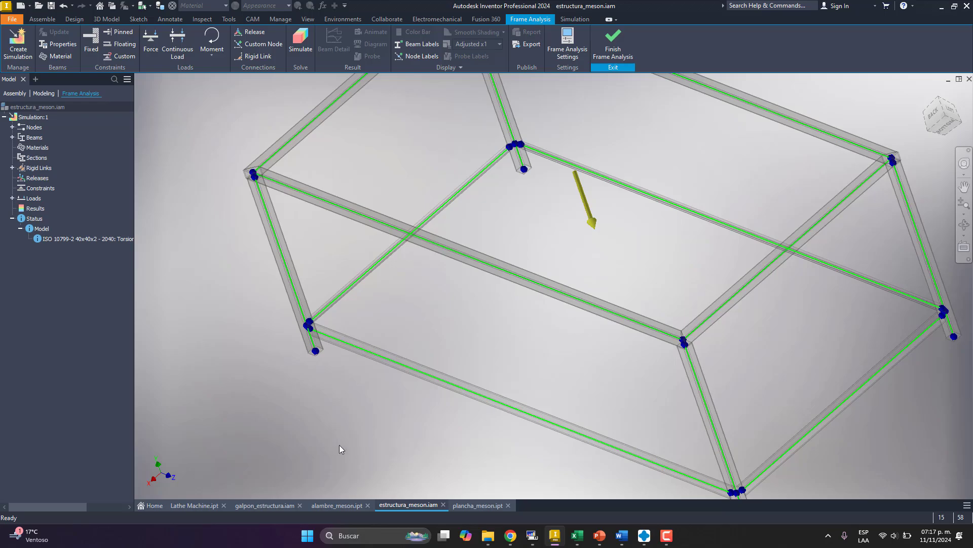
pyautogui.keyDown('shift'); pyautogui.moveTo(339, 446); pyautogui.dragTo(500, 230, button='middle'); pyautogui.keyUp('shift')
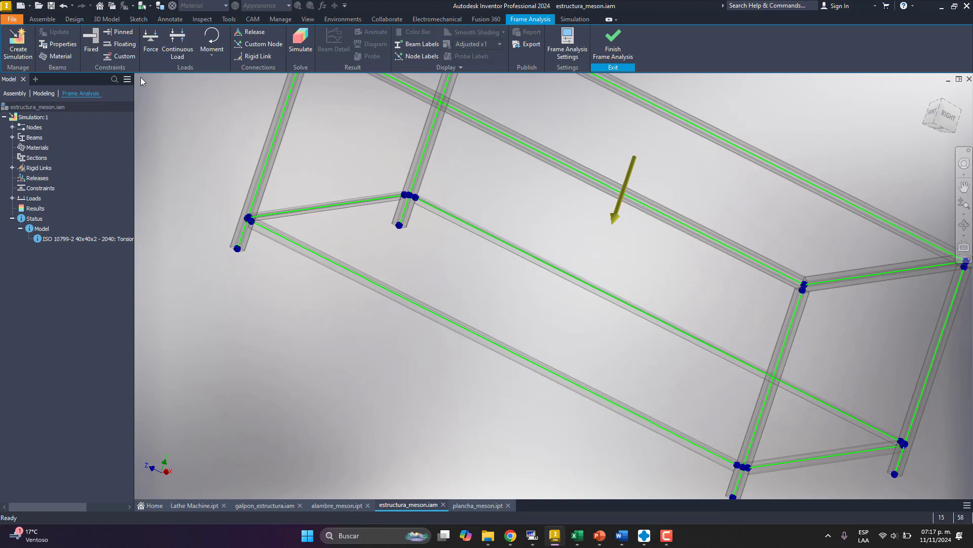
# Apply Fixed constraints to the bottom end nodes of the two legs on the frame's near long side
pyautogui.click(89, 56)
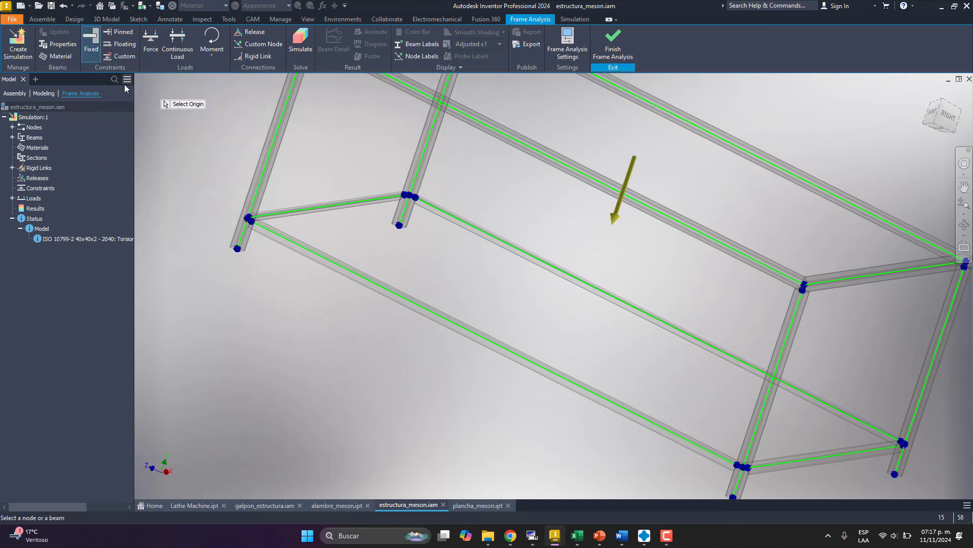
pyautogui.scroll(5, 237, 249)
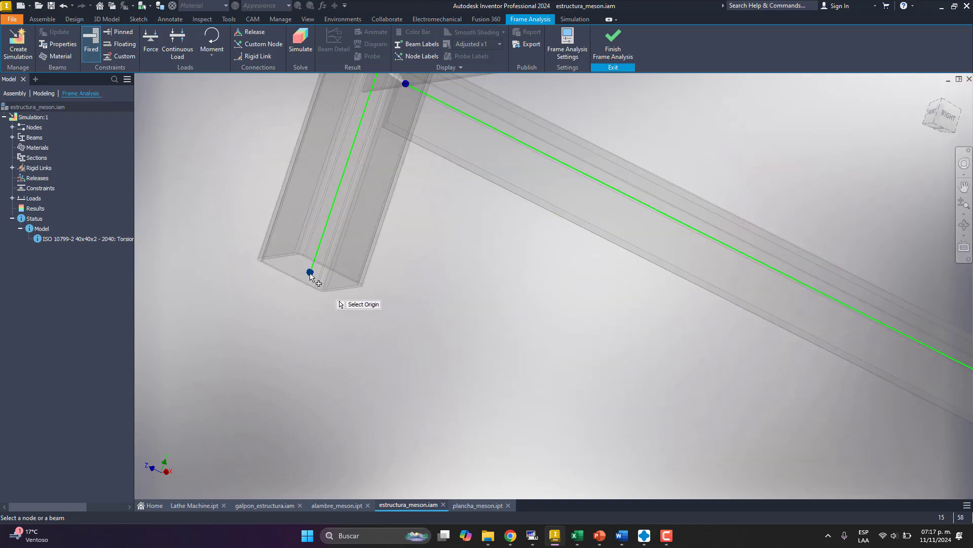
pyautogui.click(310, 273)
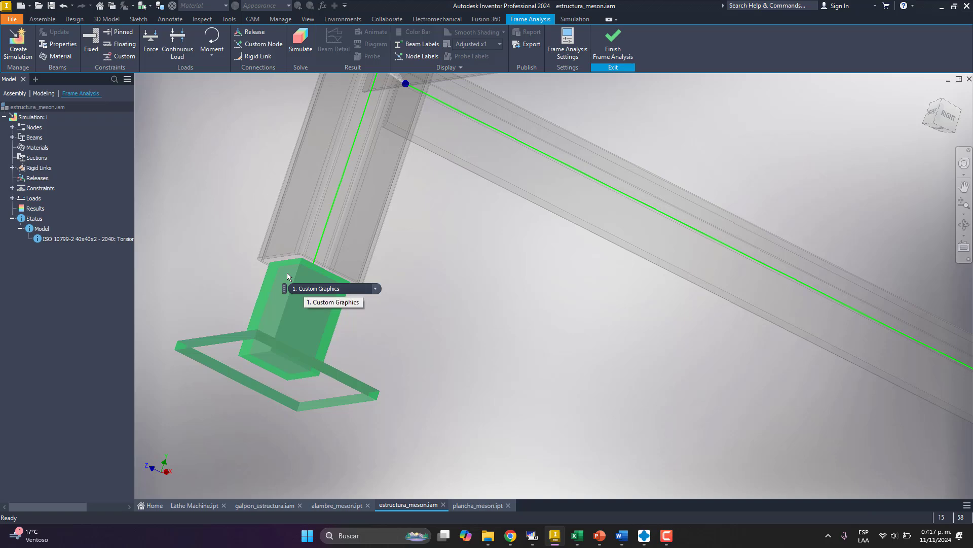
pyautogui.scroll(-10, 289, 274)
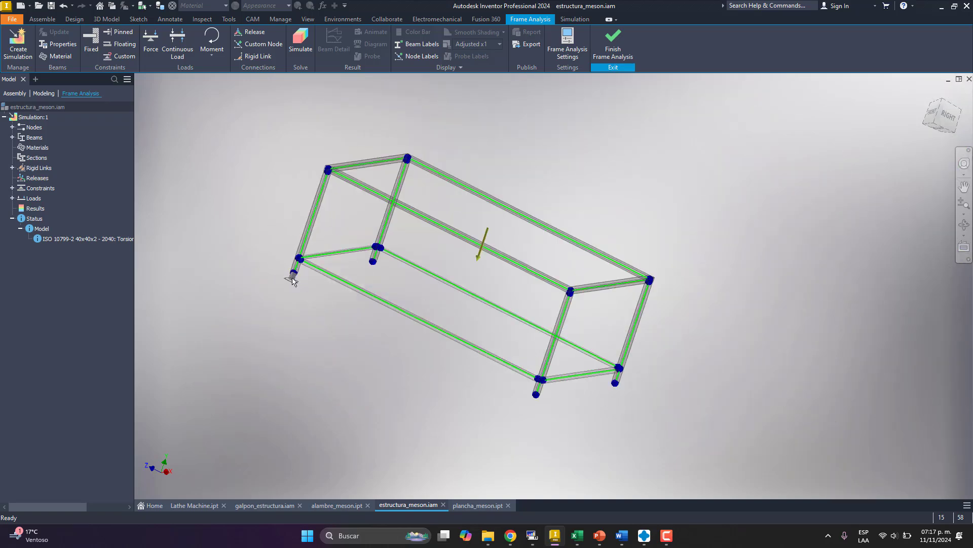
pyautogui.scroll(10, 539, 423)
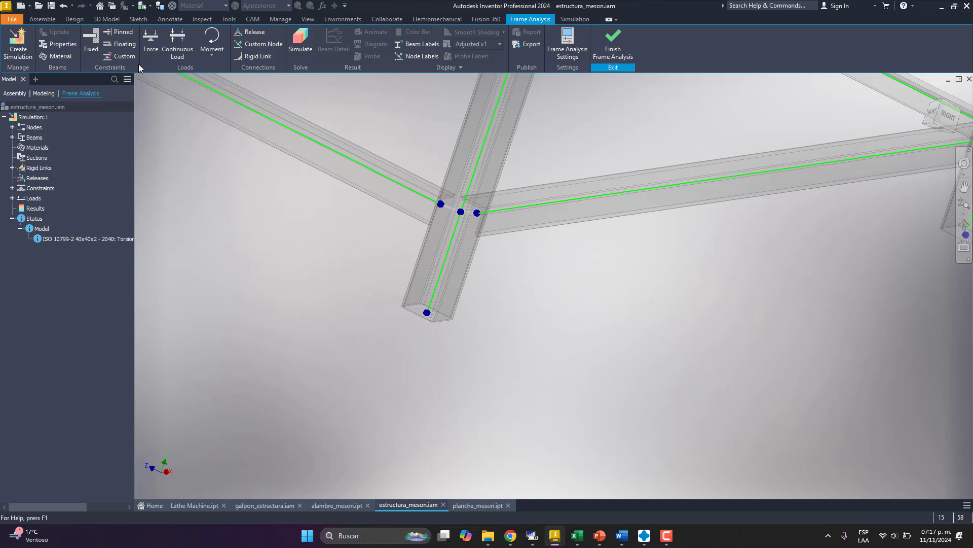
pyautogui.click(91, 48)
pyautogui.scroll(3, 428, 312)
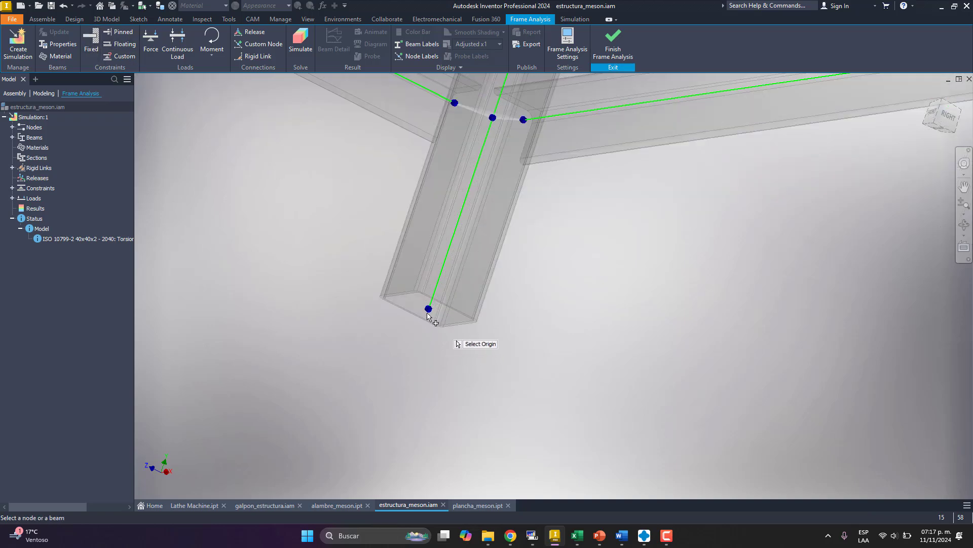
pyautogui.click(428, 310)
pyautogui.scroll(-5, 380, 339)
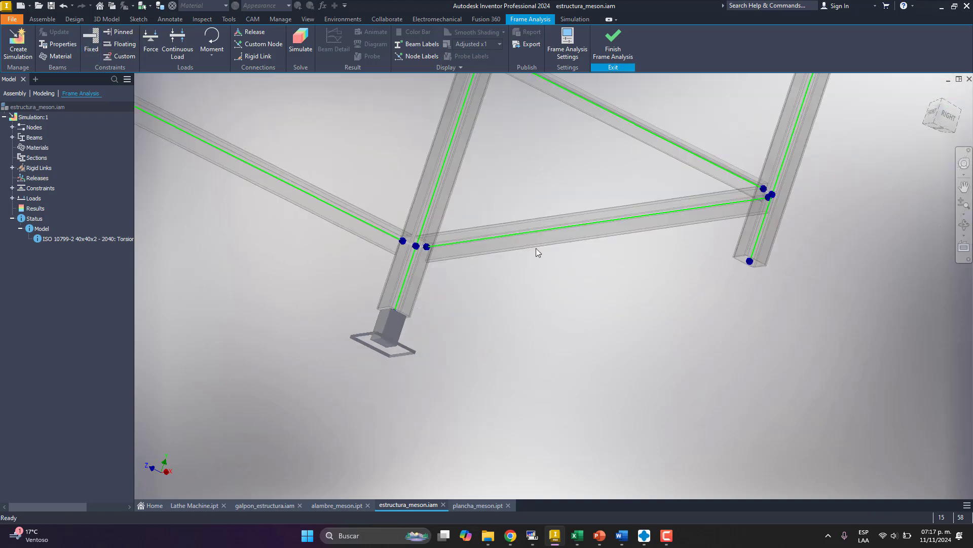
# Apply Fixed constraints to the bottom end nodes of the two remaining legs on the far long side
pyautogui.click(92, 48)
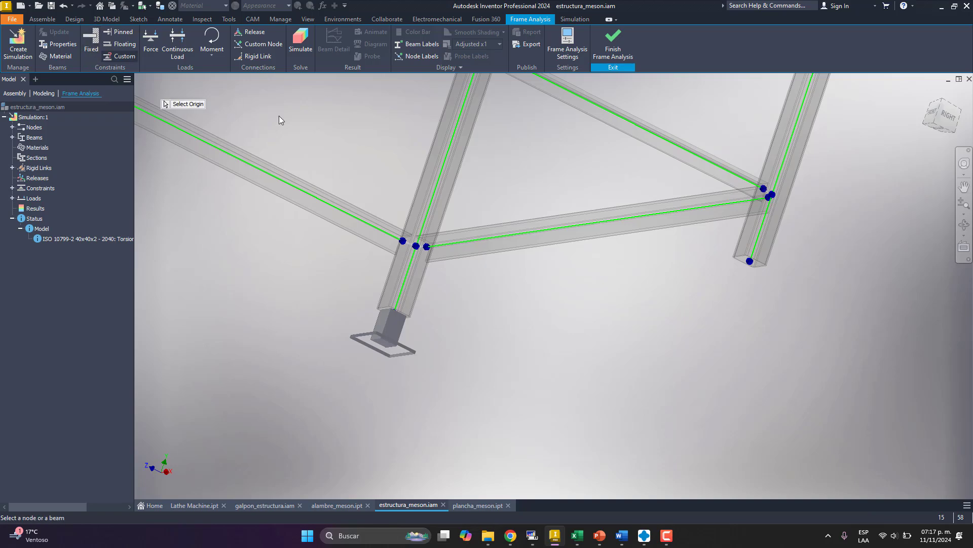
pyautogui.scroll(4, 789, 285)
pyautogui.scroll(-2, 796, 292)
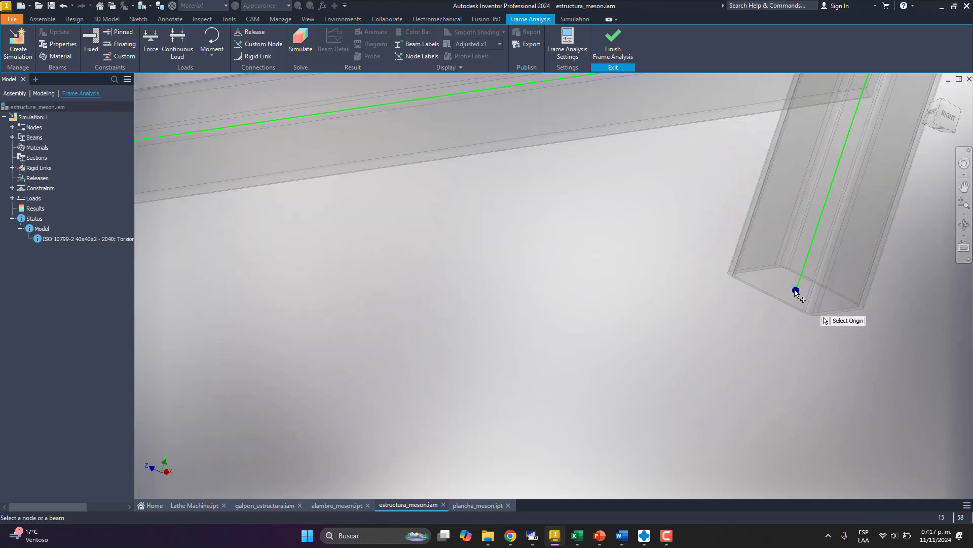
pyautogui.click(797, 293)
pyautogui.scroll(-5, 735, 345)
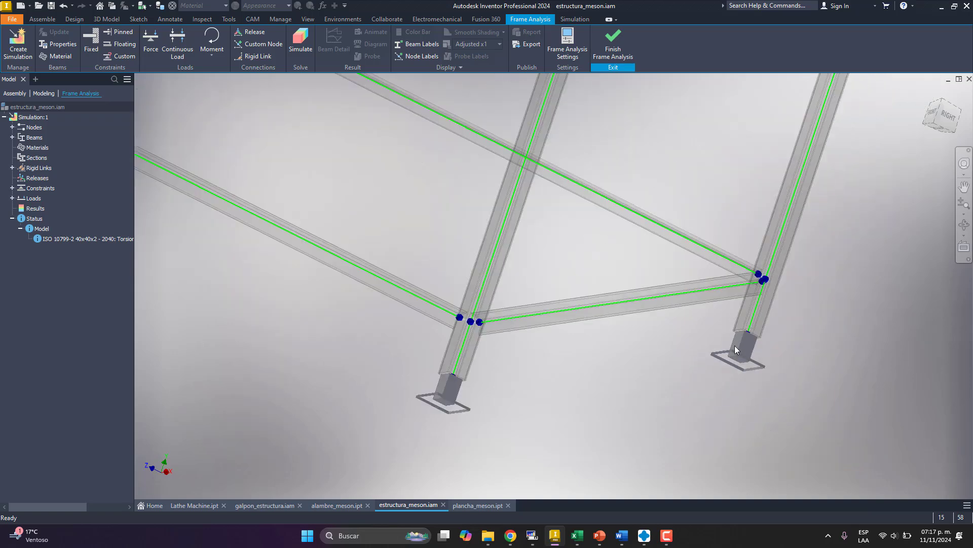
pyautogui.scroll(5, 406, 161)
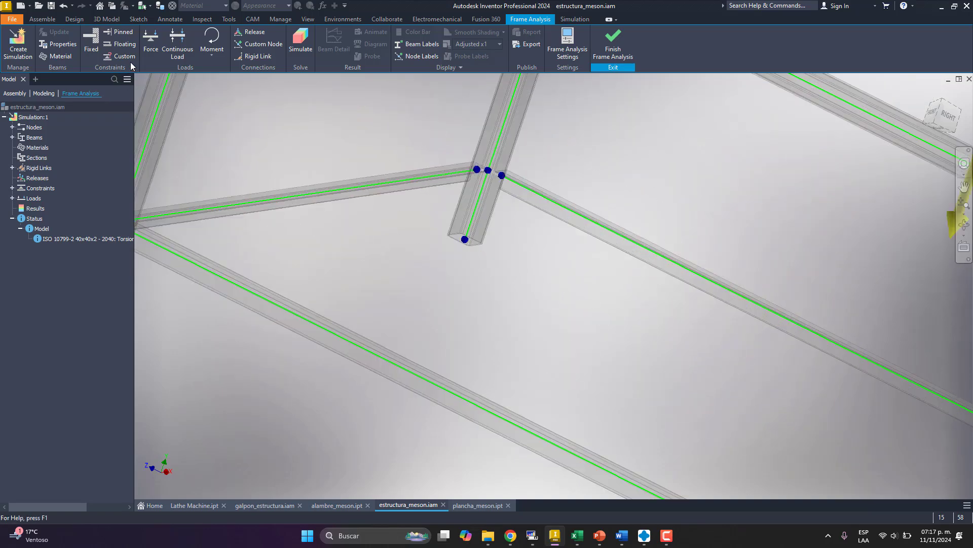
pyautogui.click(91, 43)
pyautogui.scroll(2, 486, 254)
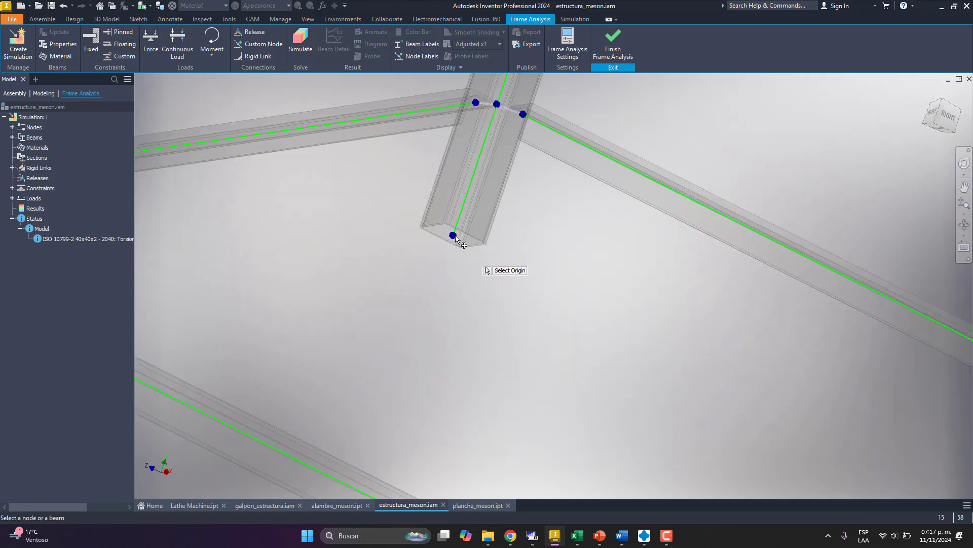
pyautogui.click(452, 237)
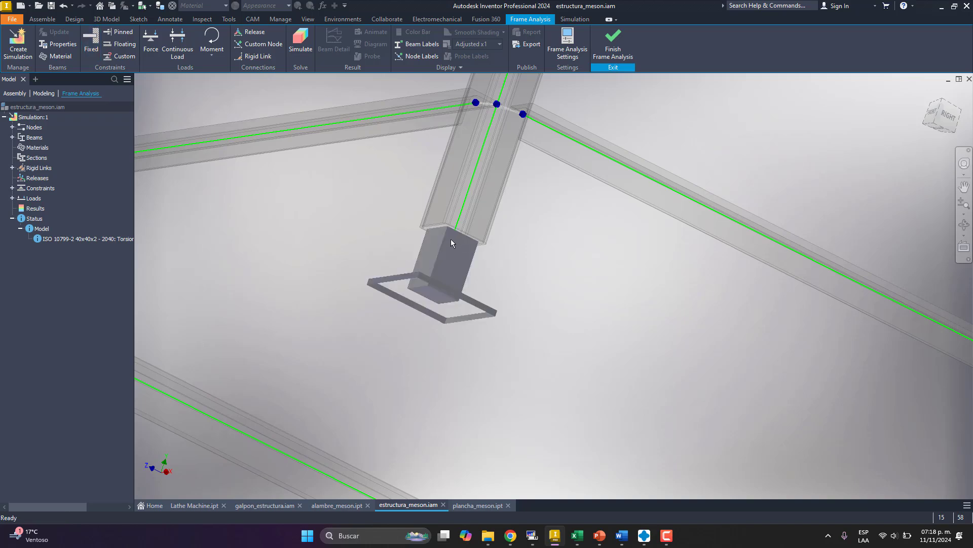
# Check the plancha_meson.ipt plate part briefly and examine the whole constrained frame in estructura_meson.iam from several angles
pyautogui.scroll(-5, 448, 248)
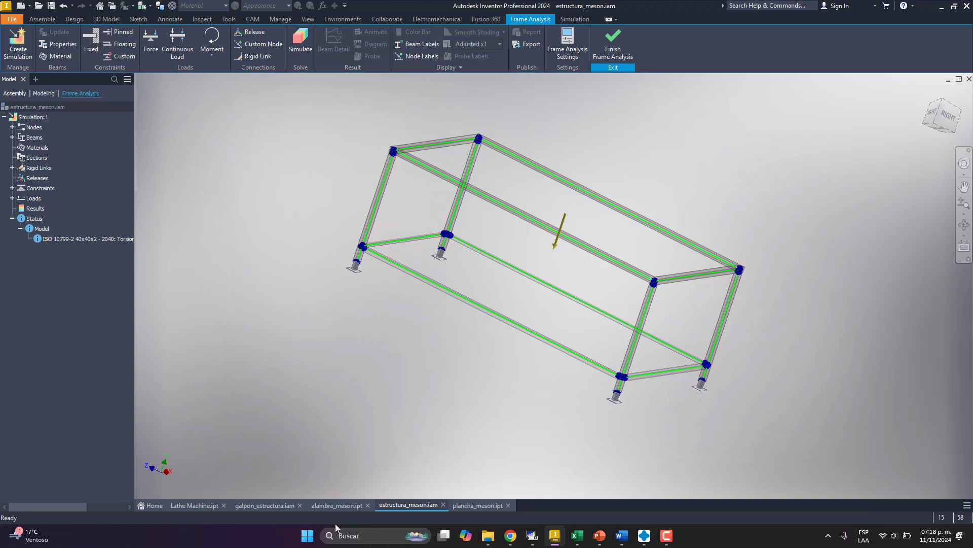
pyautogui.click(490, 507)
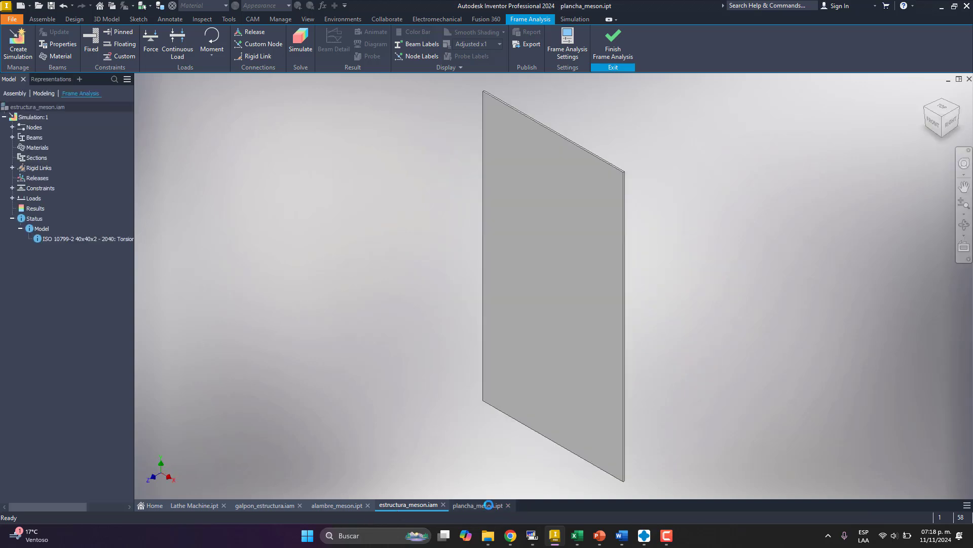
pyautogui.click(357, 505)
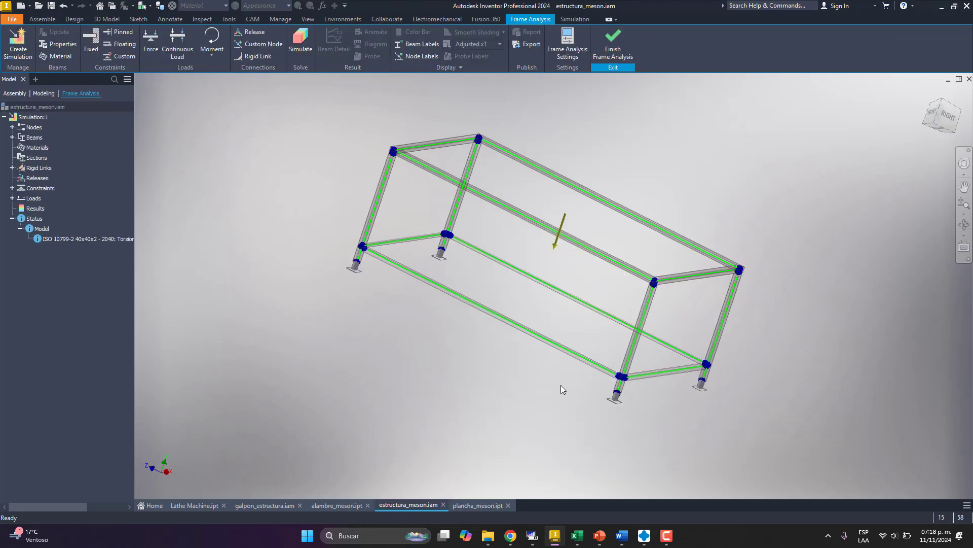
pyautogui.scroll(-3, 632, 374)
pyautogui.scroll(5, 642, 383)
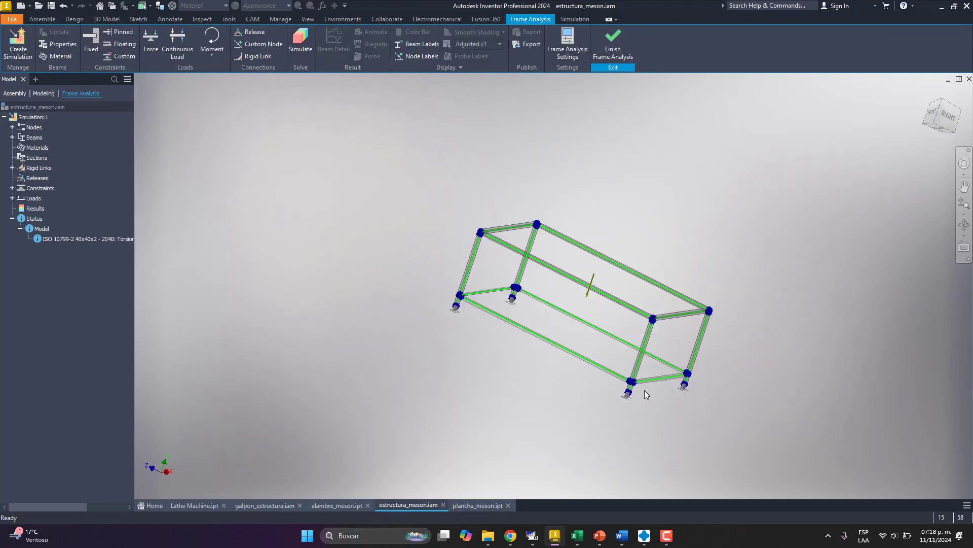
pyautogui.scroll(-2, 645, 390)
pyautogui.keyDown('shift'); pyautogui.moveTo(646, 390); pyautogui.dragTo(491, 389, button='middle'); pyautogui.keyUp('shift')
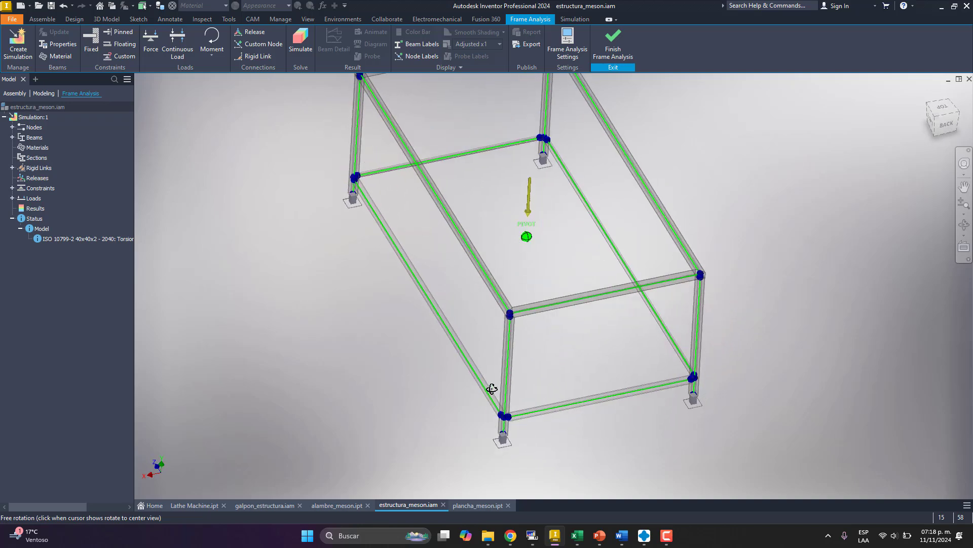
pyautogui.scroll(3, 494, 393)
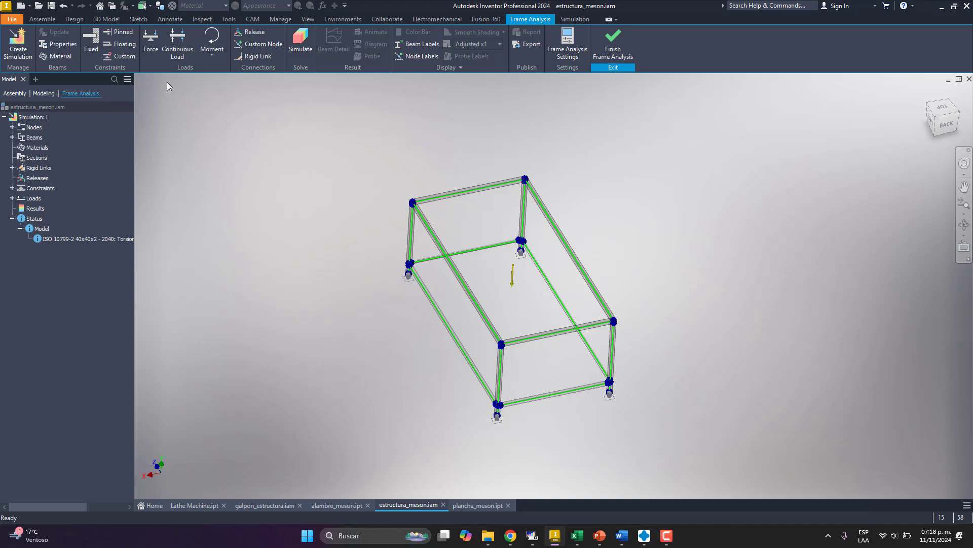
# Add a Force load on one of the frame's two long top beams with an offset of 0 mm from the beam end
pyautogui.click(148, 57)
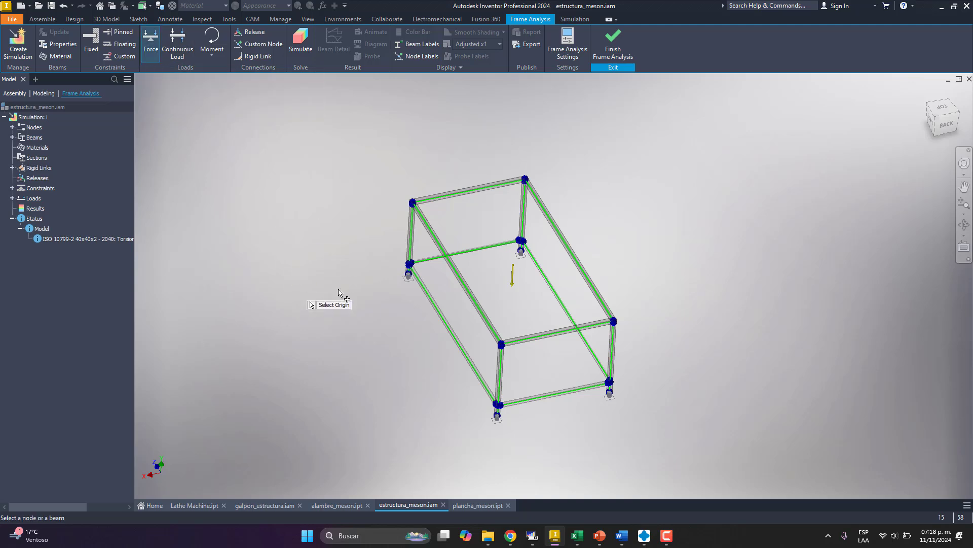
pyautogui.keyDown('shift'); pyautogui.moveTo(474, 352); pyautogui.dragTo(402, 297, button='middle'); pyautogui.keyUp('shift')
pyautogui.scroll(-3, 391, 272)
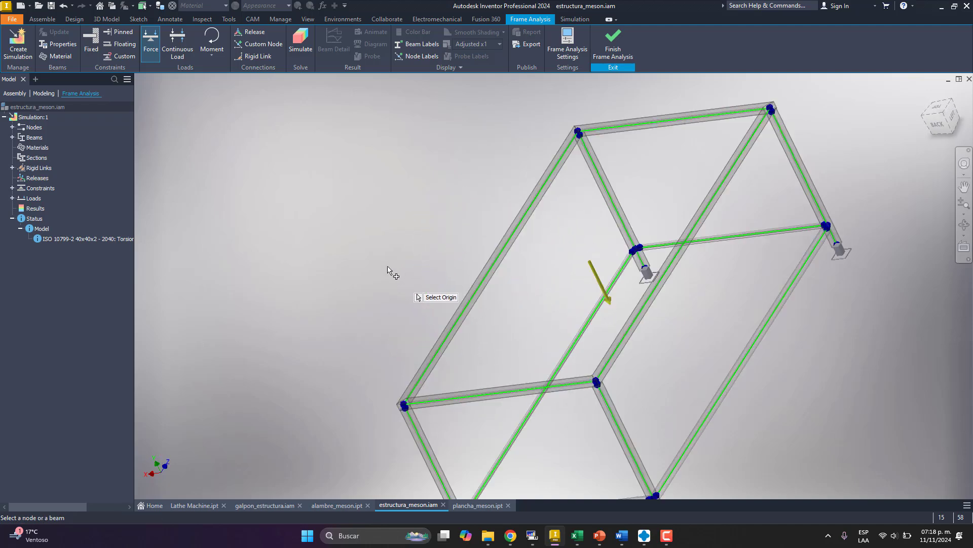
pyautogui.scroll(3, 304, 213)
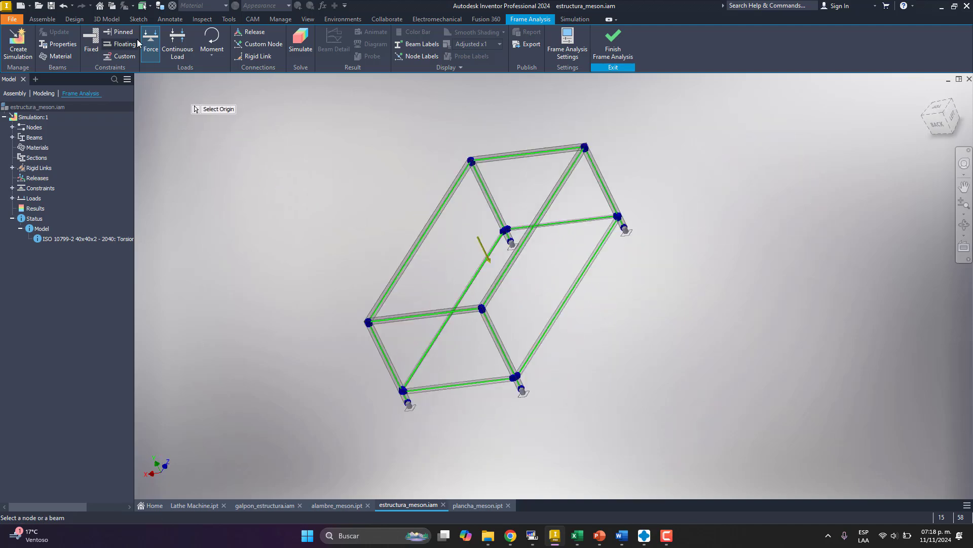
pyautogui.scroll(-4, 387, 257)
pyautogui.scroll(3, 388, 259)
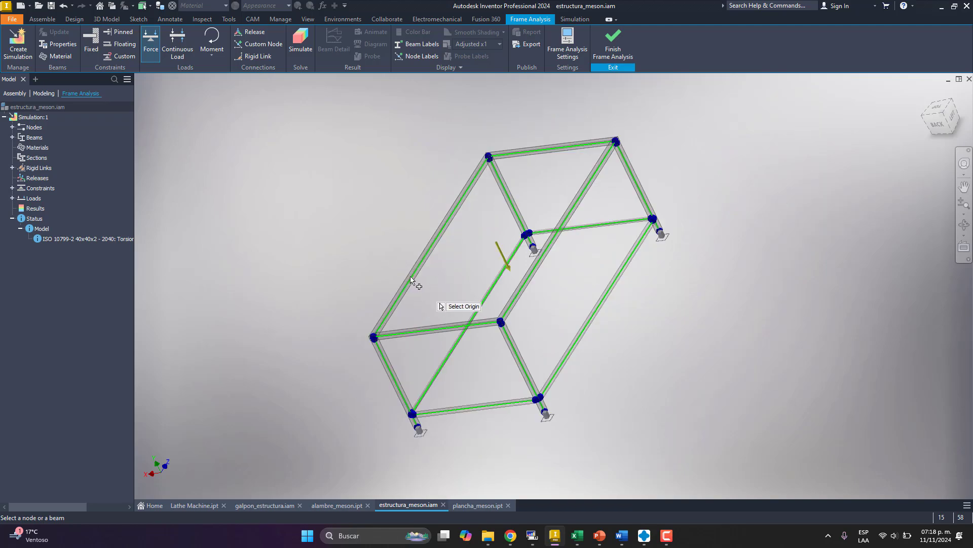
pyautogui.scroll(-4, 410, 278)
pyautogui.scroll(3, 411, 278)
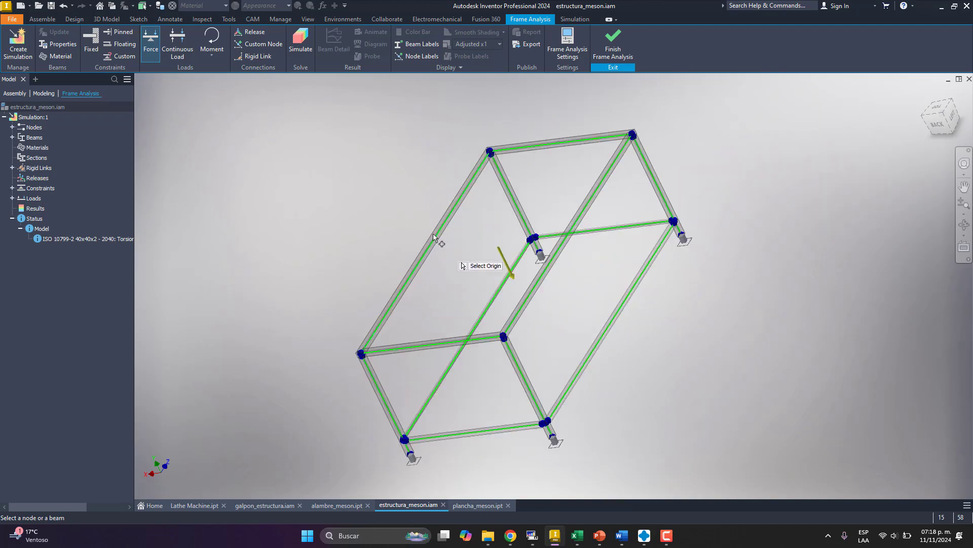
pyautogui.click(401, 289)
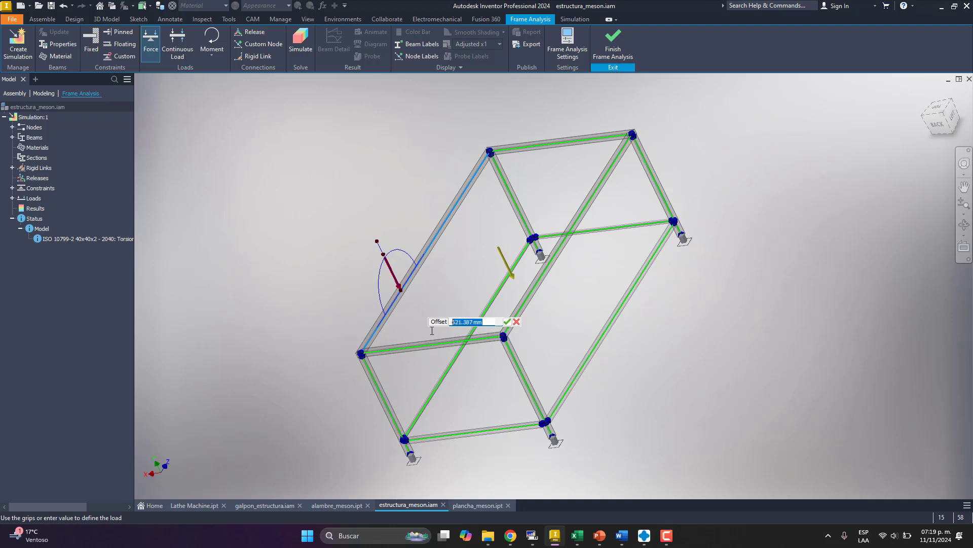
pyautogui.write('0')
pyautogui.click(507, 321)
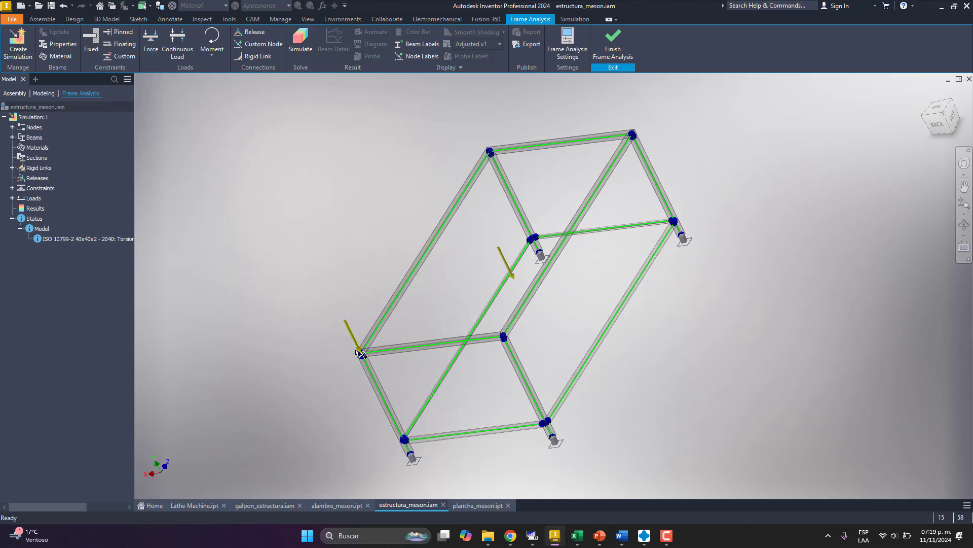
# Edit the new force and set its offset along the beam to 300 mm, after trying 1000 and 250 mm
pyautogui.doubleClick(357, 343)
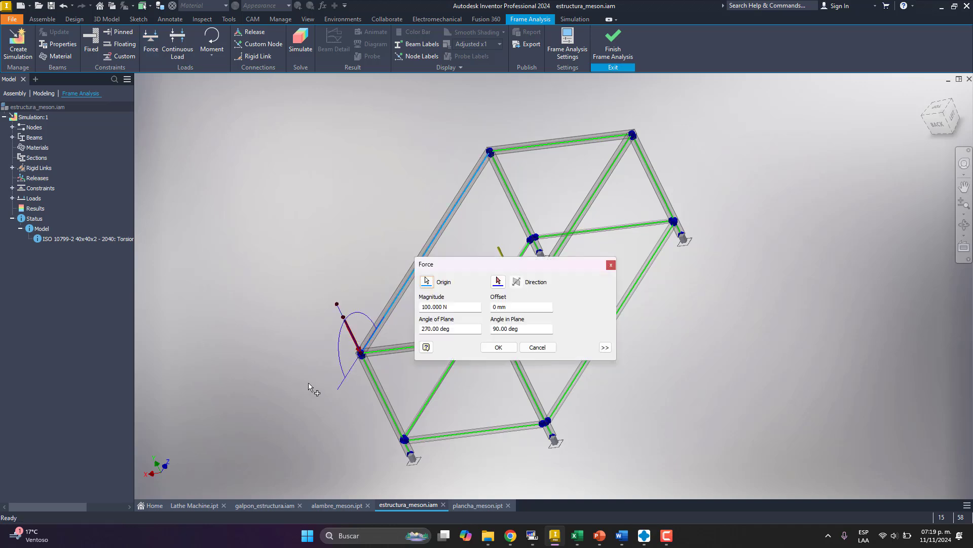
pyautogui.click(500, 307)
pyautogui.doubleClick(501, 306)
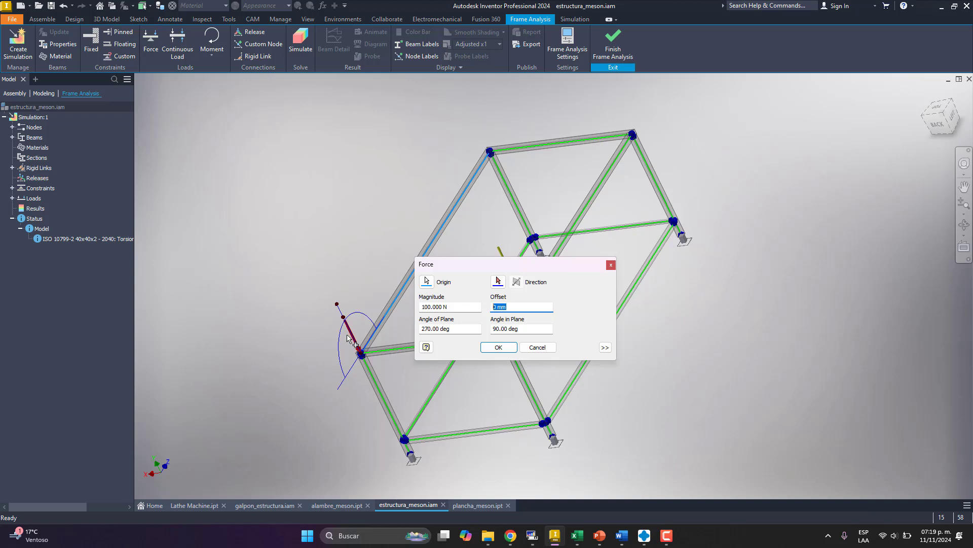
pyautogui.write('1000')
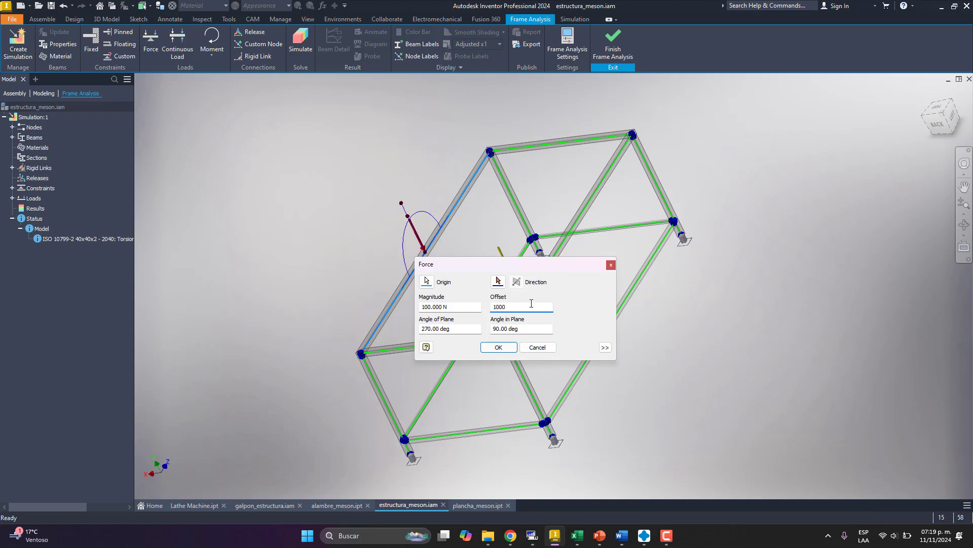
pyautogui.moveTo(524, 308); pyautogui.dragTo(442, 307)
pyautogui.write('250')
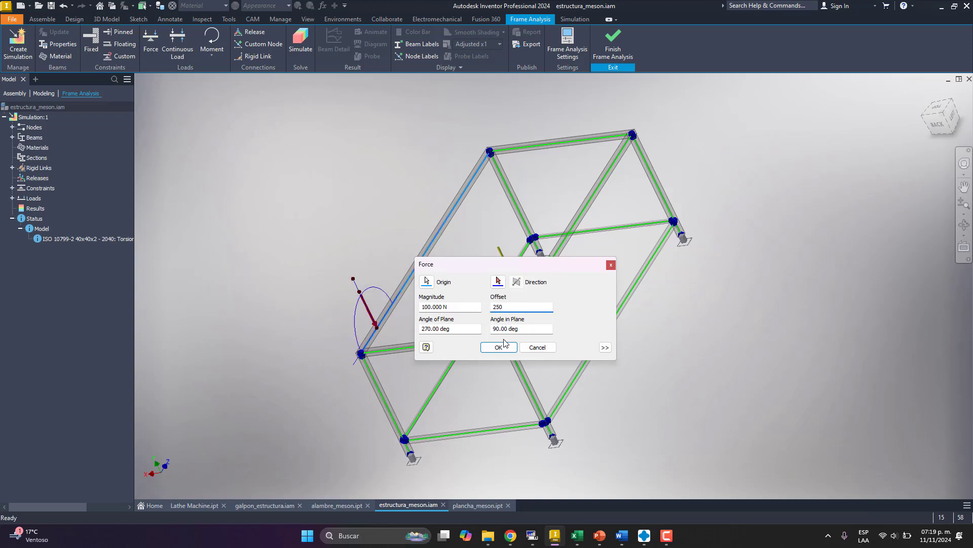
pyautogui.moveTo(522, 307); pyautogui.dragTo(466, 306)
pyautogui.write('300')
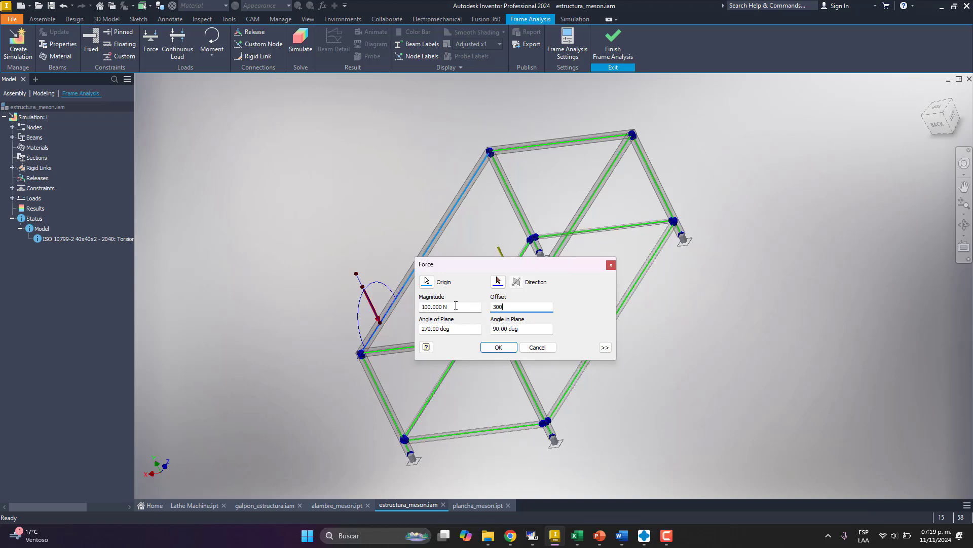
# Set the force's magnitude to 10000 N and try an angle in plane of 45 degrees, inspecting the arrow's direction
pyautogui.click(456, 307)
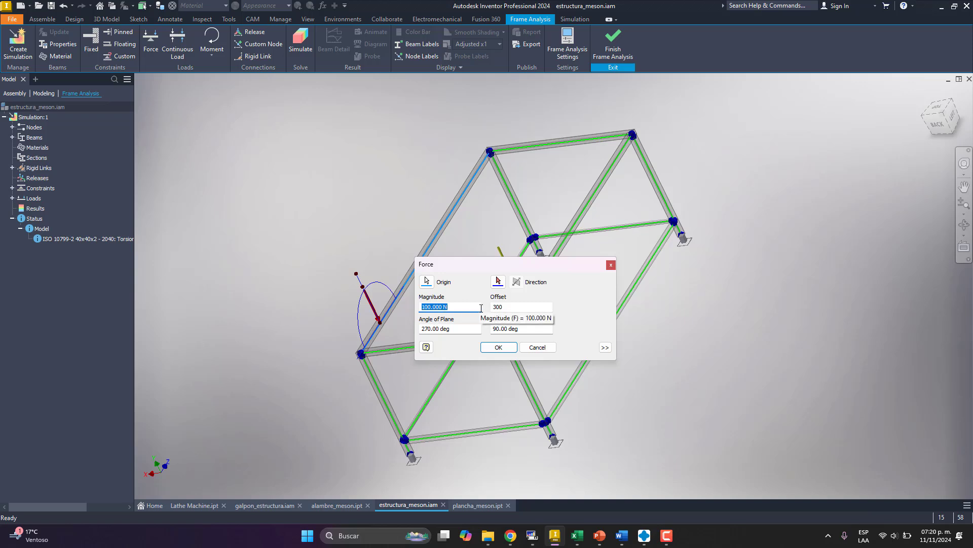
pyautogui.write('100')
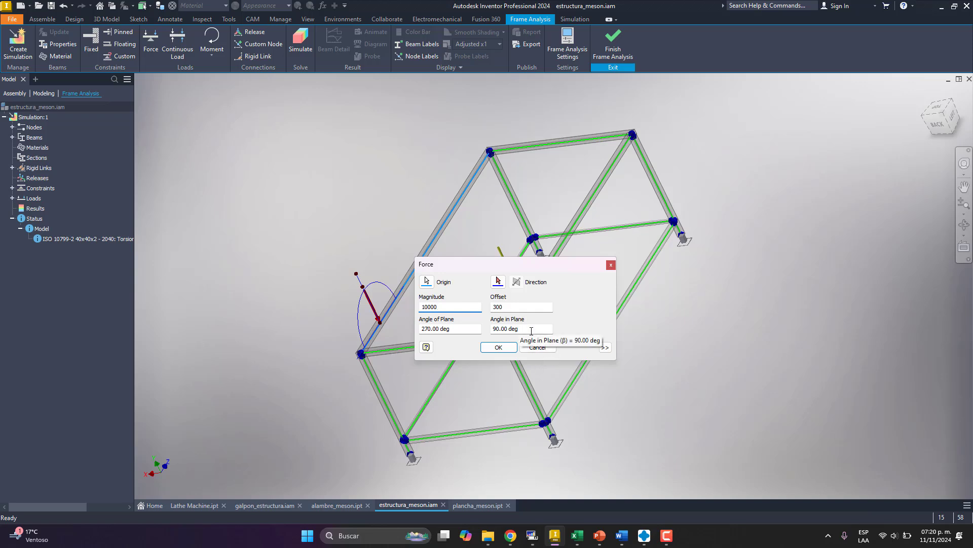
pyautogui.click(493, 331)
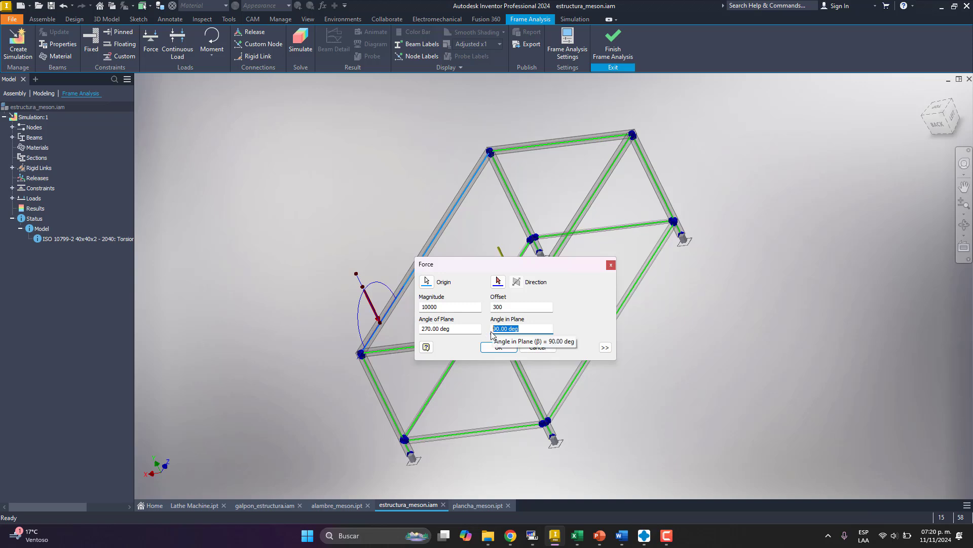
pyautogui.write('45')
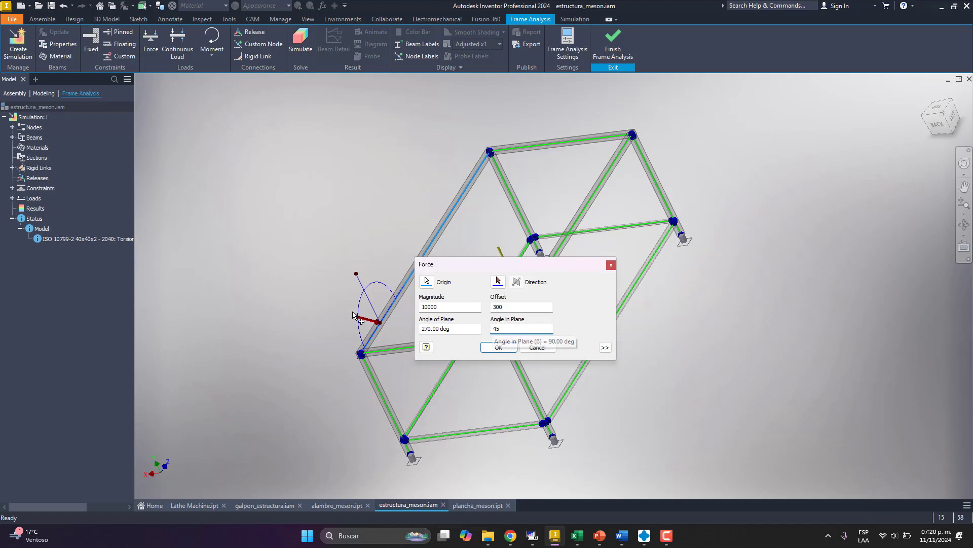
pyautogui.scroll(5, 369, 320)
pyautogui.scroll(-3, 368, 321)
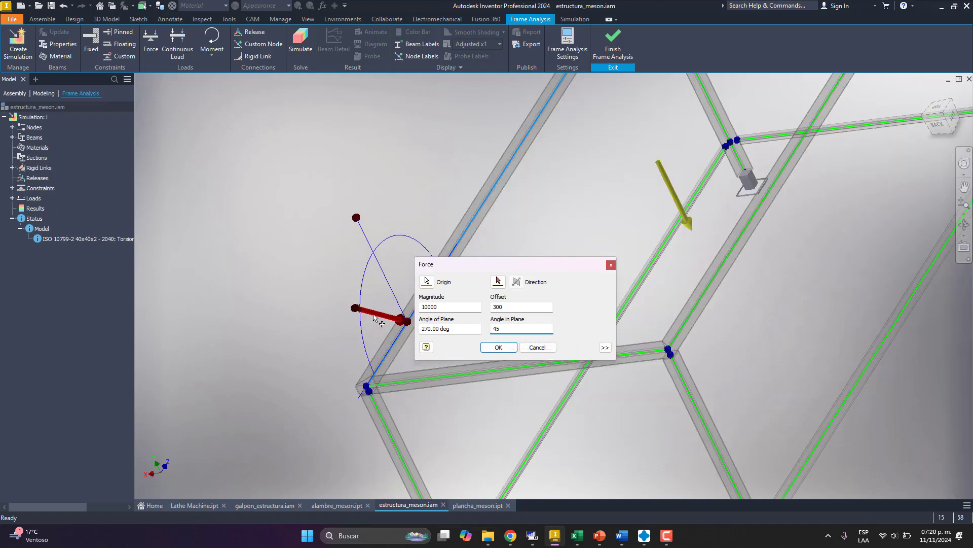
pyautogui.moveTo(377, 322)
pyautogui.keyDown('shift'); pyautogui.mouseDown(button='middle')
pyautogui.moveTo(382, 285)
pyautogui.moveTo(389, 302)
pyautogui.moveTo(330, 312)
pyautogui.moveTo(338, 262)
pyautogui.mouseUp(button='middle'); pyautogui.keyUp('shift')
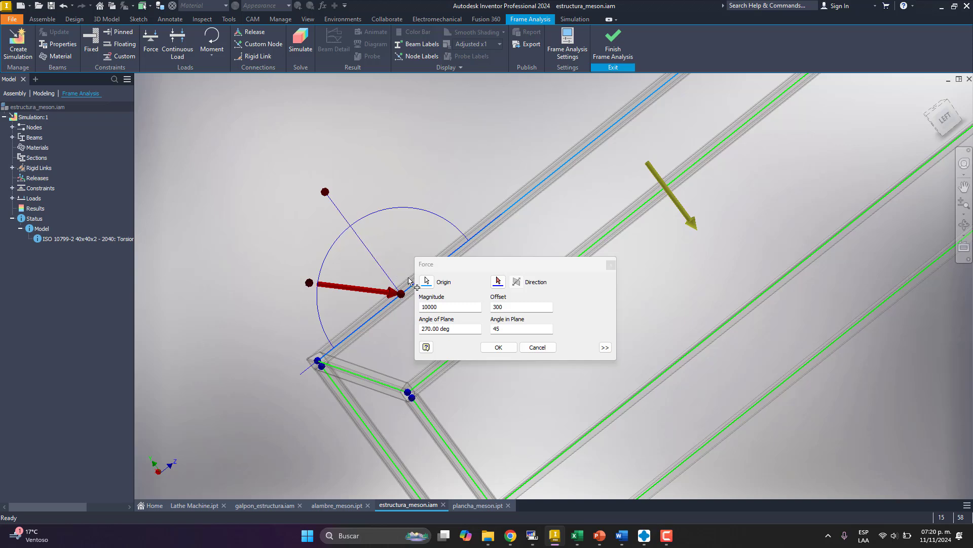
# Set the force's angle in plane to 30 degrees and apply the edited force
pyautogui.doubleClick(496, 329)
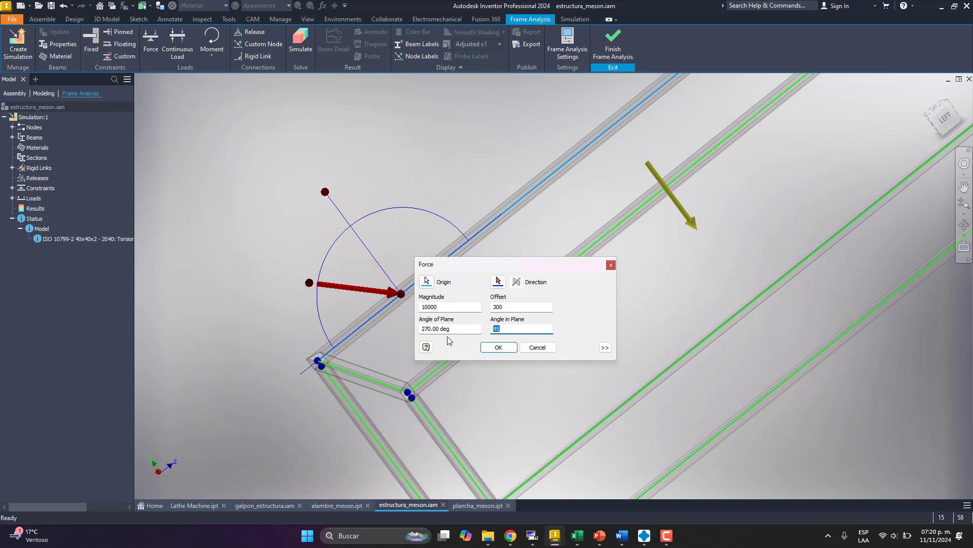
pyautogui.write('30')
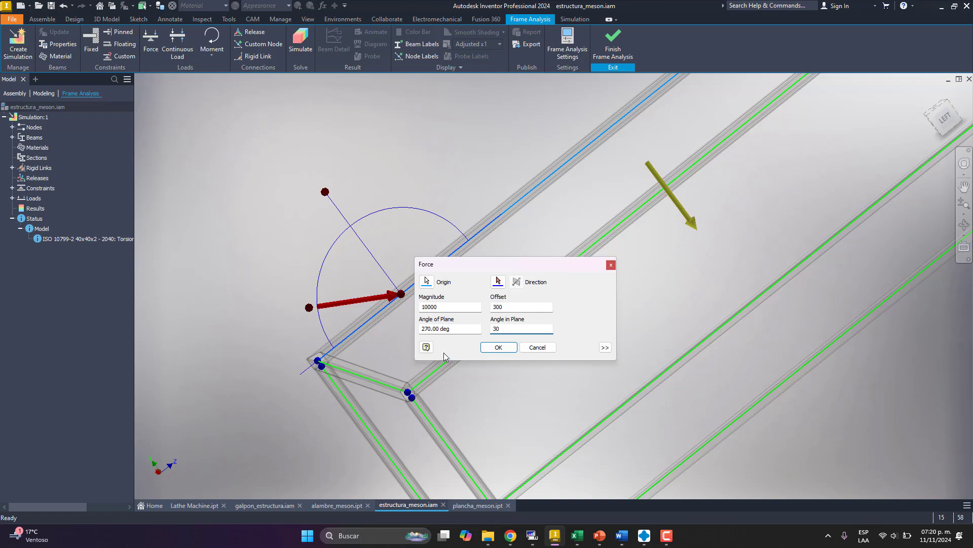
pyautogui.scroll(3, 352, 326)
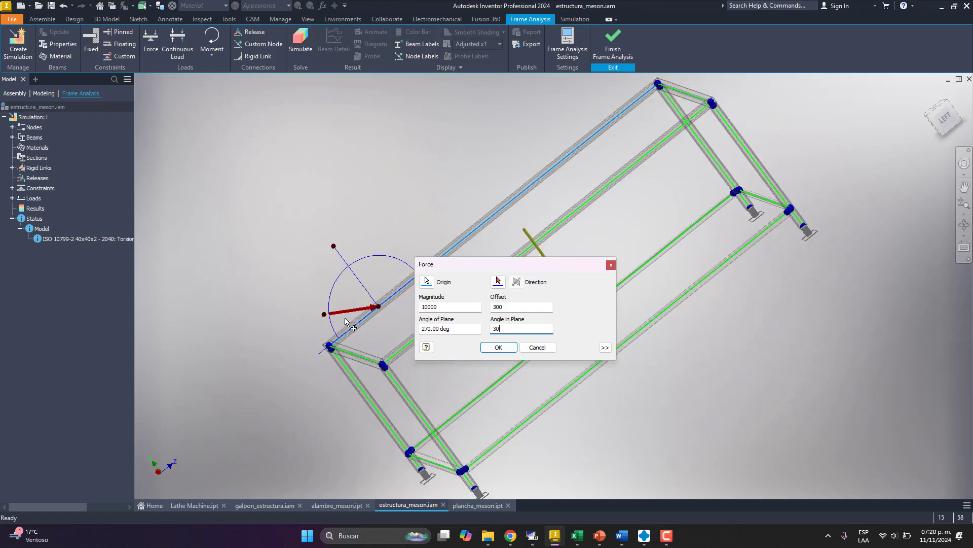
pyautogui.click(497, 347)
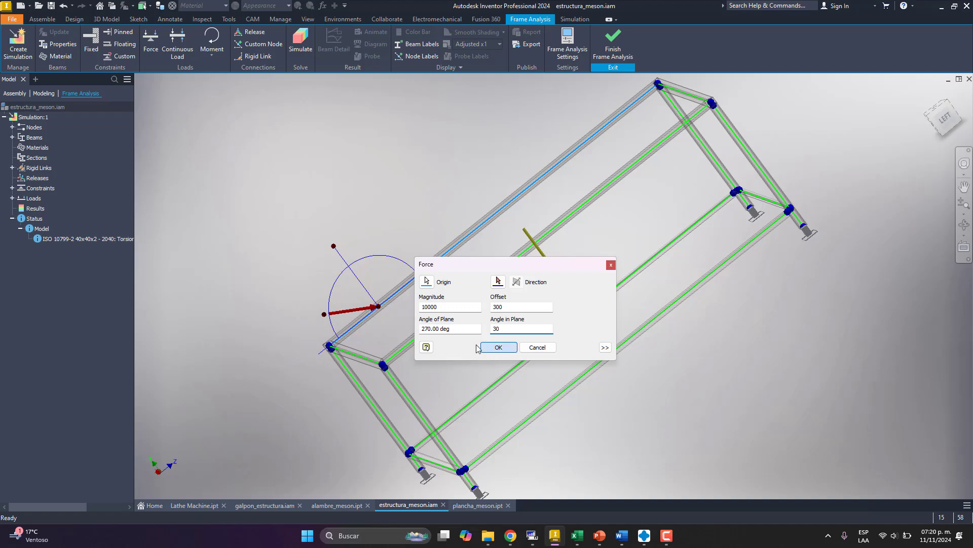
# Add a Continuous Load of 5 N/mm along the opposite long top beam of the frame, pointing downward
pyautogui.moveTo(352, 344)
pyautogui.keyDown('shift'); pyautogui.mouseDown(button='middle')
pyautogui.moveTo(387, 330)
pyautogui.moveTo(340, 321)
pyautogui.mouseUp(button='middle'); pyautogui.keyUp('shift')
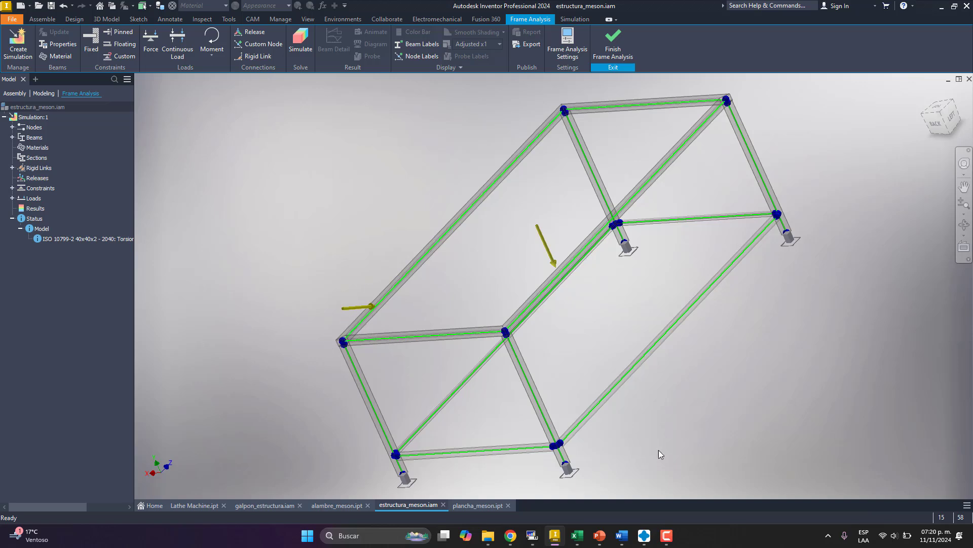
pyautogui.keyDown('shift'); pyautogui.moveTo(509, 421); pyautogui.dragTo(598, 415, button='middle'); pyautogui.keyUp('shift')
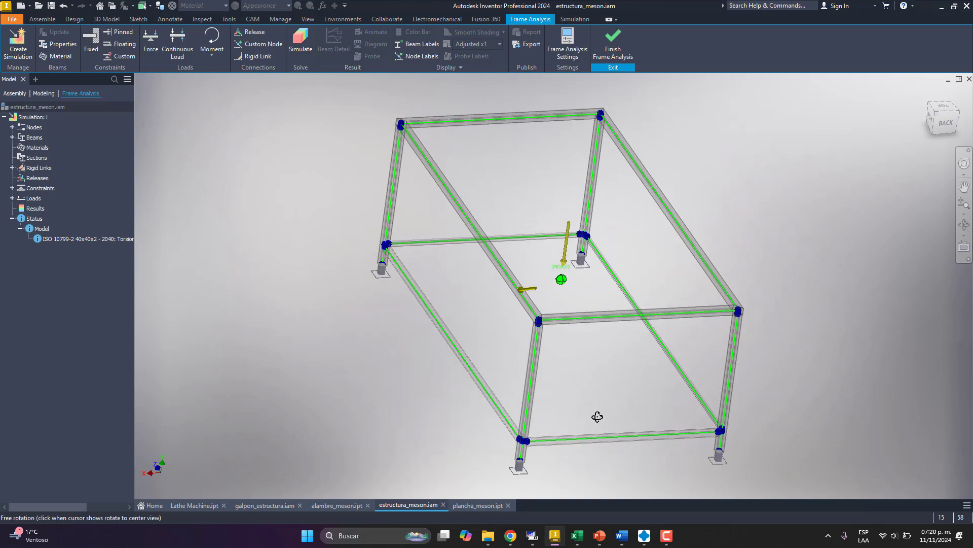
pyautogui.click(179, 57)
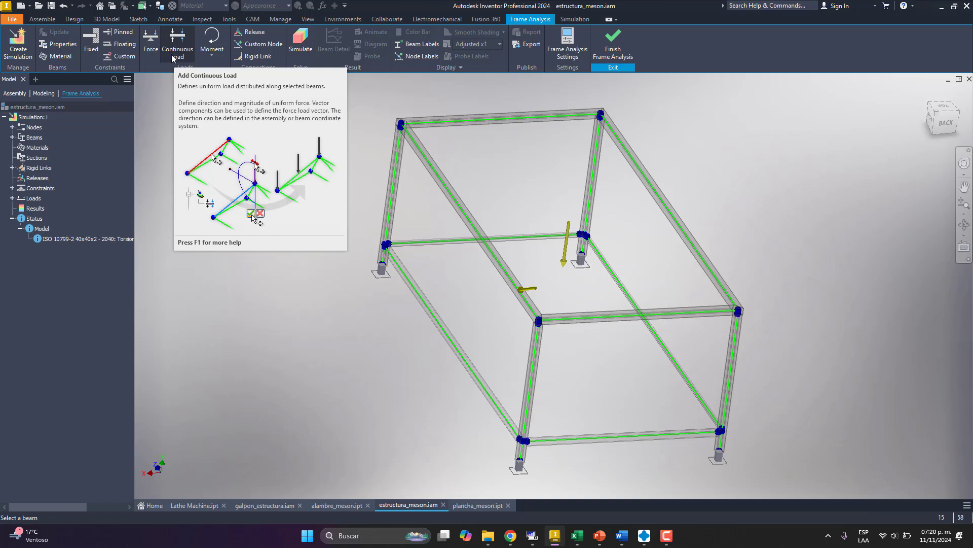
pyautogui.click(624, 155)
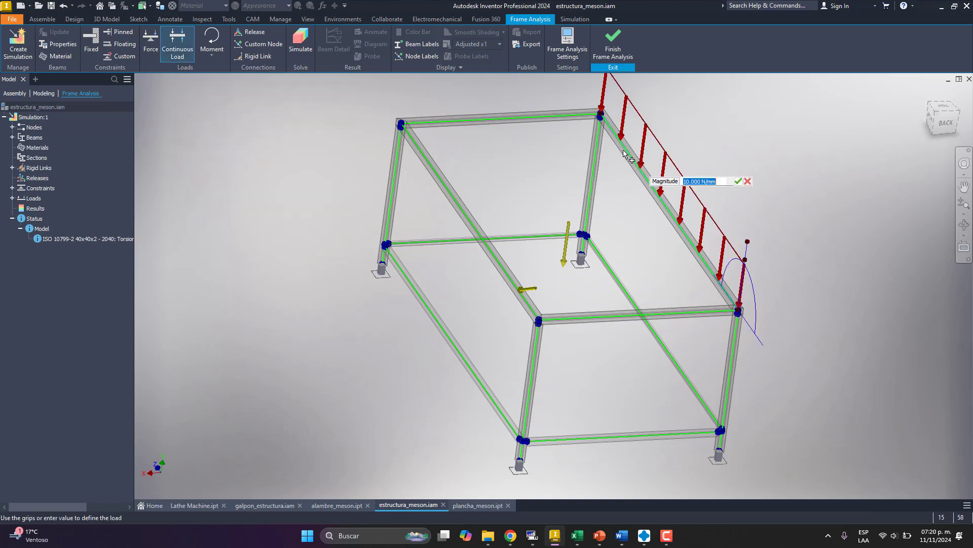
pyautogui.scroll(-5, 507, 271)
pyautogui.keyDown('shift'); pyautogui.moveTo(510, 277); pyautogui.dragTo(578, 231, button='middle'); pyautogui.keyUp('shift')
pyautogui.scroll(5, 576, 233)
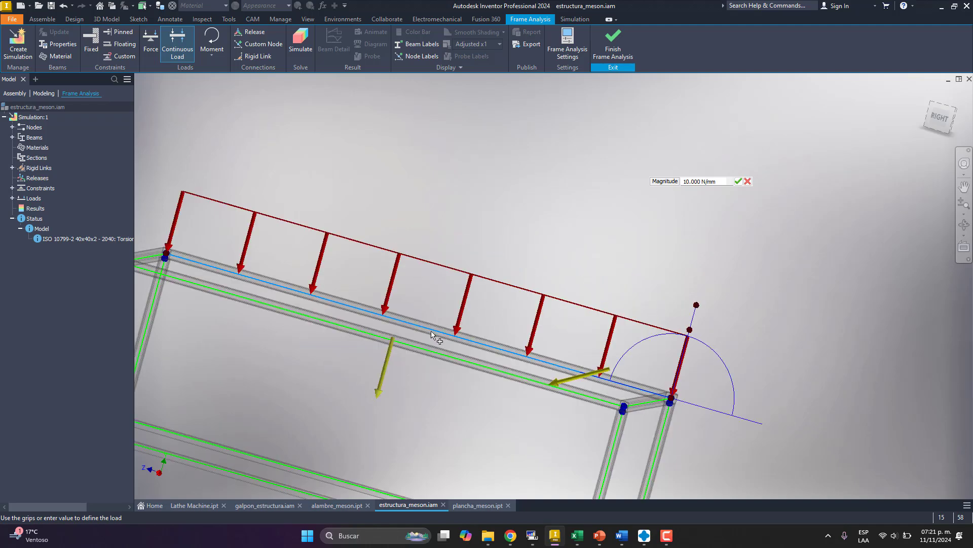
pyautogui.moveTo(443, 358)
pyautogui.keyDown('shift'); pyautogui.mouseDown(button='middle')
pyautogui.moveTo(419, 357)
pyautogui.moveTo(572, 294)
pyautogui.mouseUp(button='middle'); pyautogui.keyUp('shift')
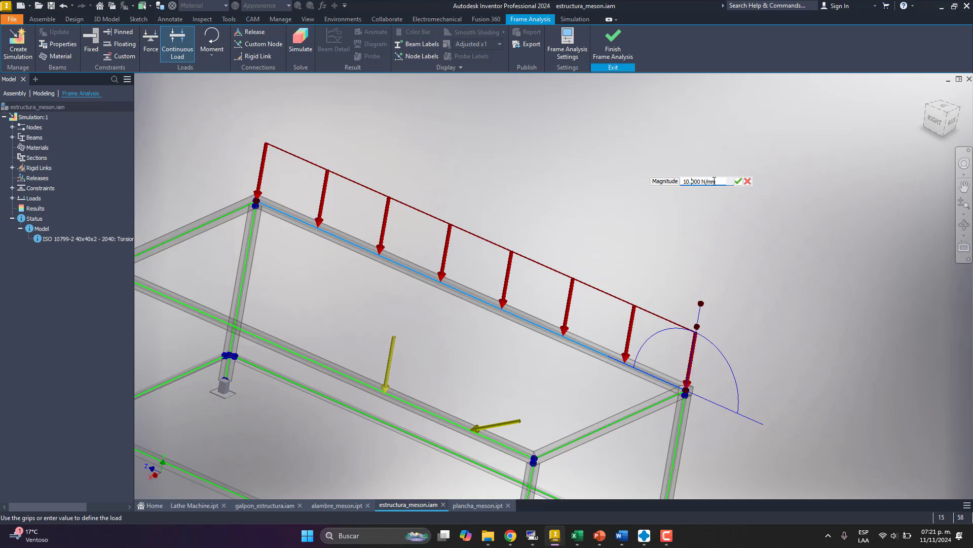
pyautogui.moveTo(715, 181); pyautogui.dragTo(679, 183)
pyautogui.click(687, 181)
pyautogui.write('5')
pyautogui.click(738, 181)
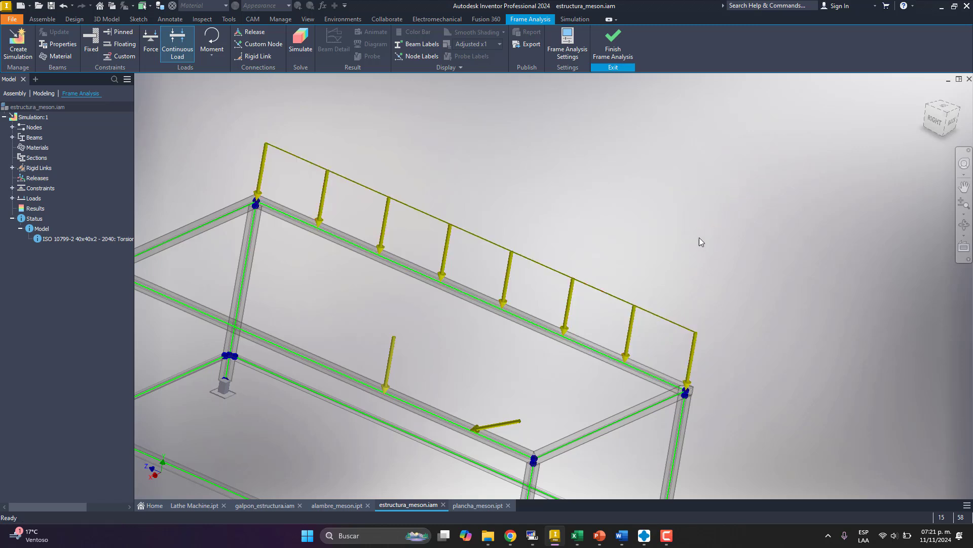
# Open the continuous load on the long top beam for editing, keeping its arrows in clear view
pyautogui.rightClick(575, 292)
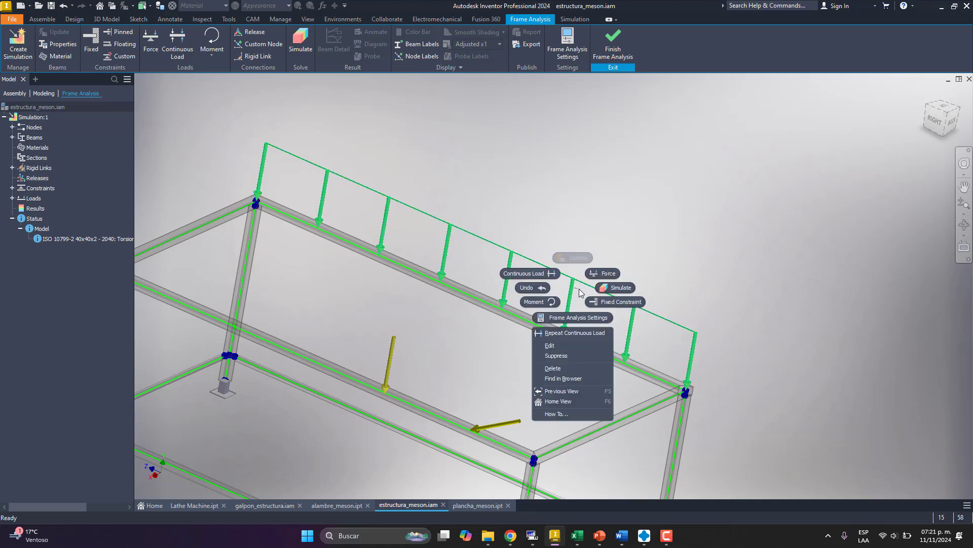
pyautogui.click(552, 346)
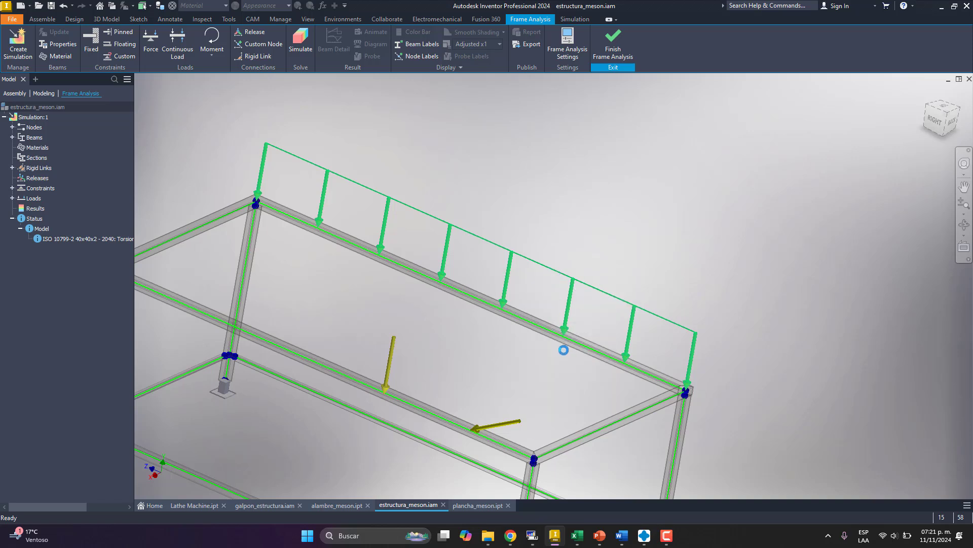
pyautogui.moveTo(504, 153); pyautogui.dragTo(681, 139)
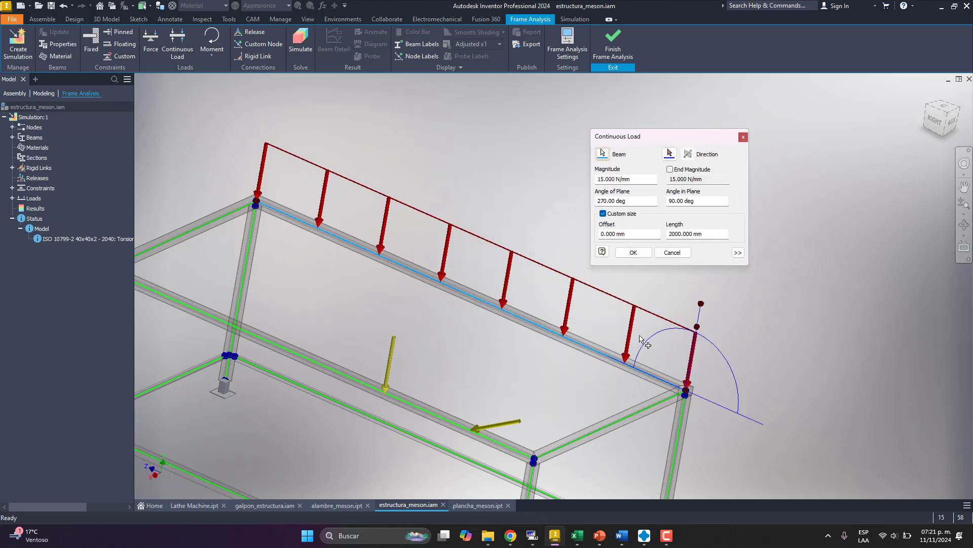
pyautogui.keyDown('shift'); pyautogui.moveTo(576, 361); pyautogui.dragTo(546, 365, button='middle'); pyautogui.keyUp('shift')
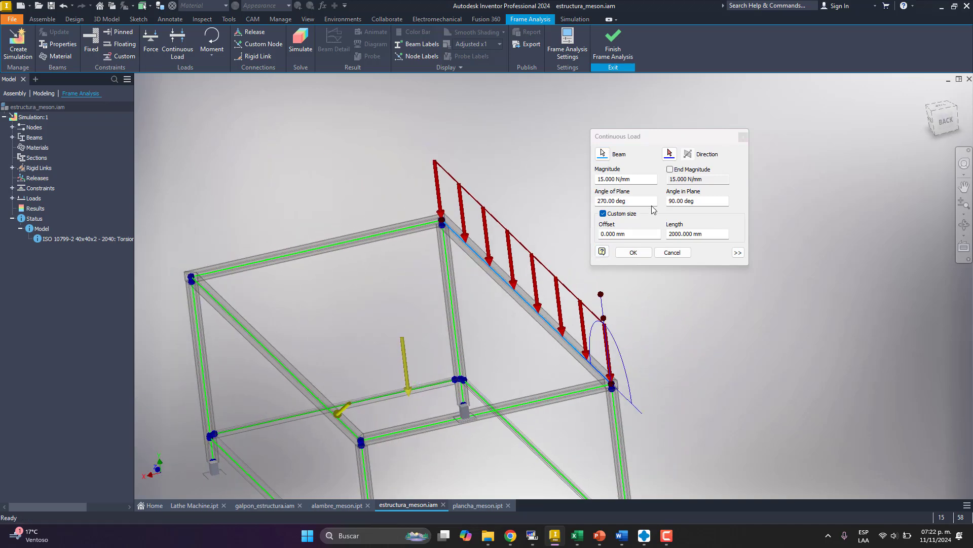
# Try angles in plane of 20 and 0 degrees for the continuous load, then restore the angle to 90 degrees
pyautogui.click(698, 200)
pyautogui.moveTo(698, 200); pyautogui.dragTo(636, 200)
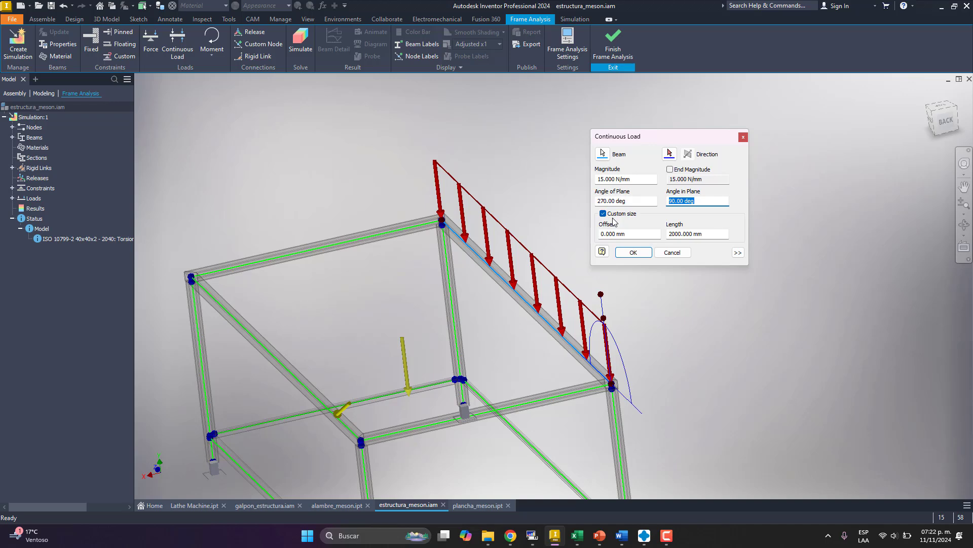
pyautogui.write('20')
pyautogui.keyDown('shift'); pyautogui.moveTo(639, 336); pyautogui.dragTo(525, 361, button='middle'); pyautogui.keyUp('shift')
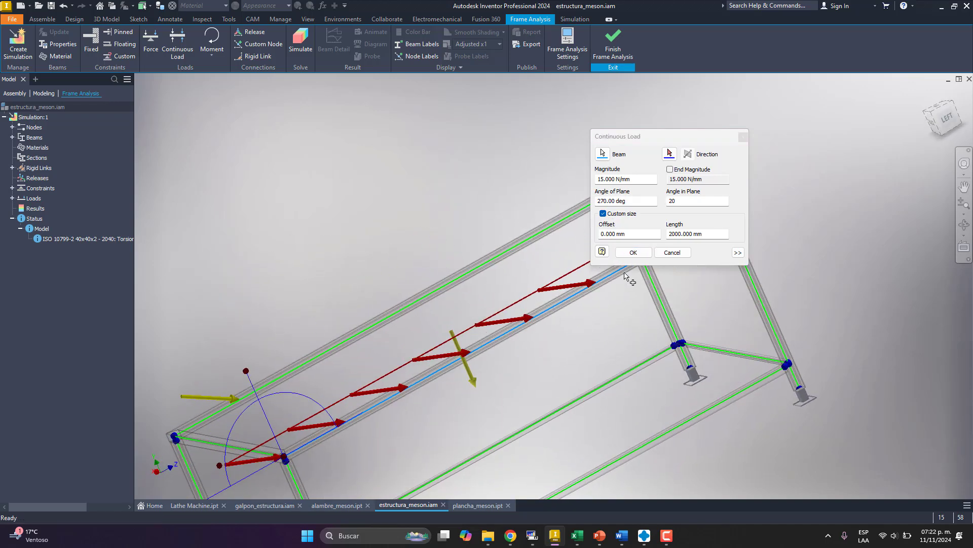
pyautogui.doubleClick(672, 201)
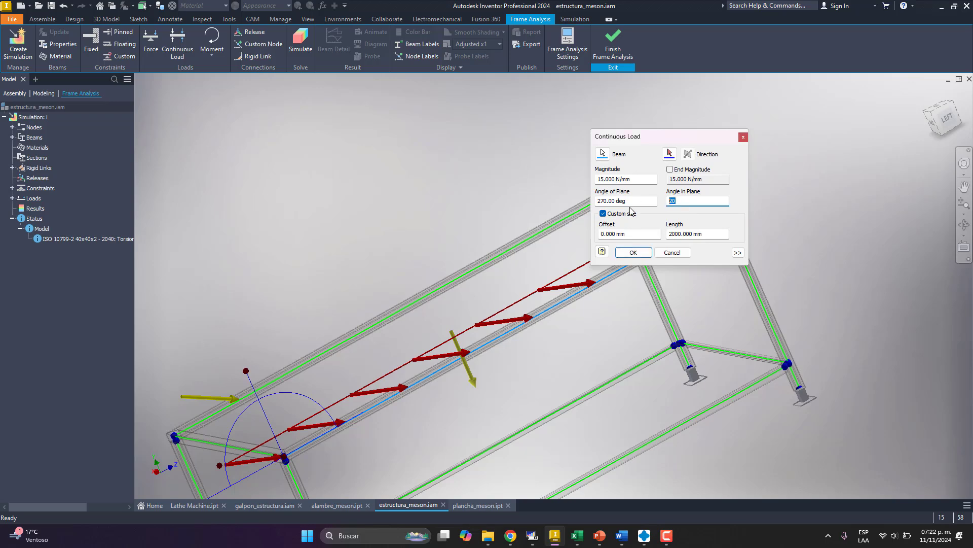
pyautogui.write('0')
pyautogui.keyDown('shift'); pyautogui.moveTo(402, 336); pyautogui.dragTo(447, 338, button='middle'); pyautogui.keyUp('shift')
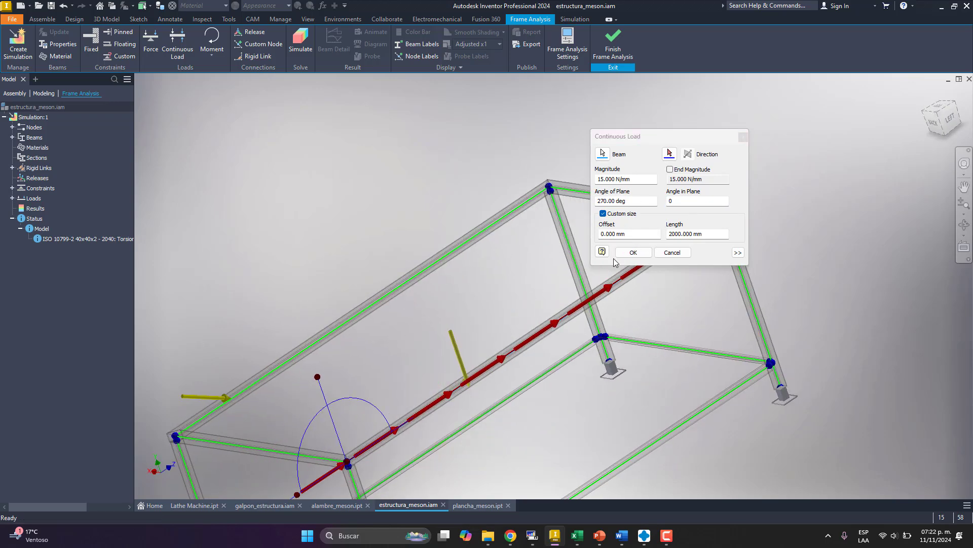
pyautogui.moveTo(675, 200); pyautogui.dragTo(658, 198)
pyautogui.write('90')
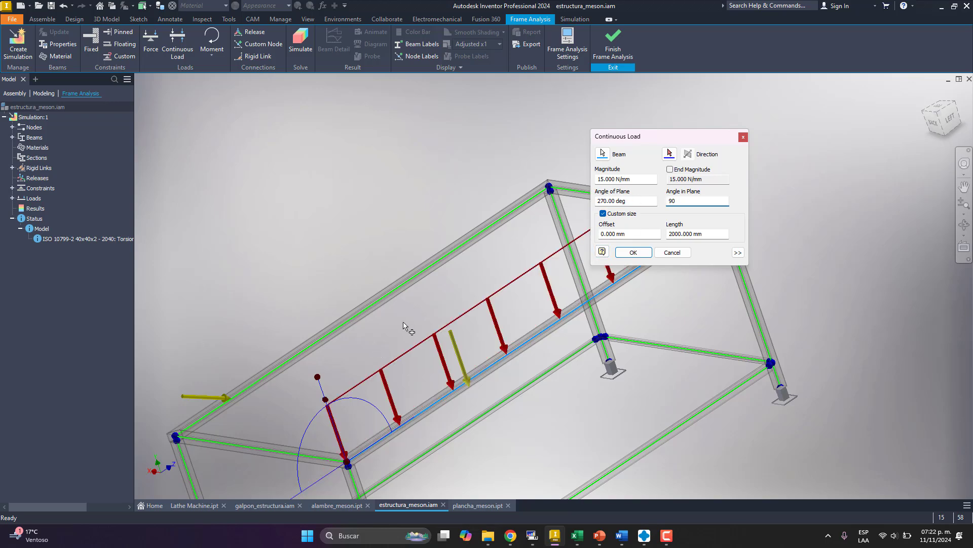
# Set the continuous load's length to 1000 mm and apply the edit
pyautogui.scroll(3, 453, 334)
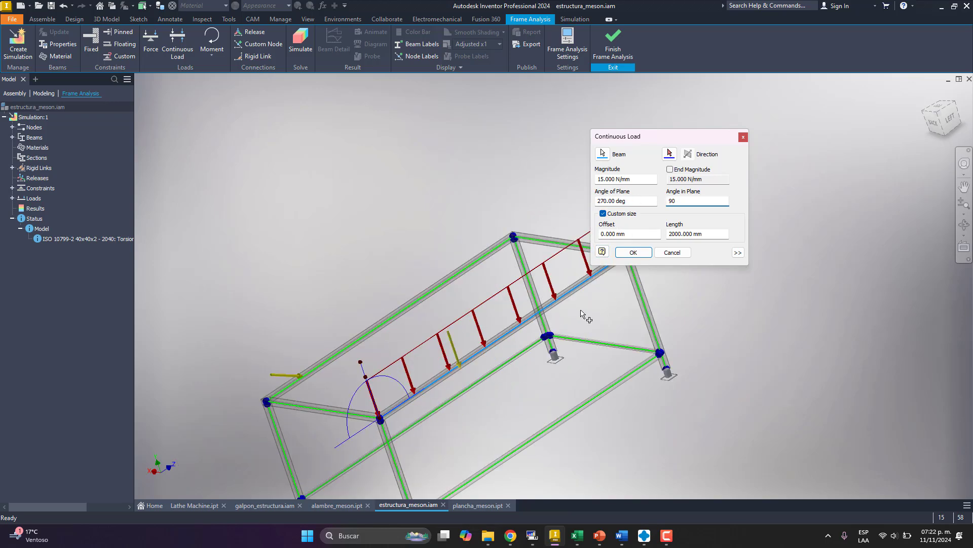
pyautogui.moveTo(705, 234); pyautogui.dragTo(663, 237)
pyautogui.write('1000')
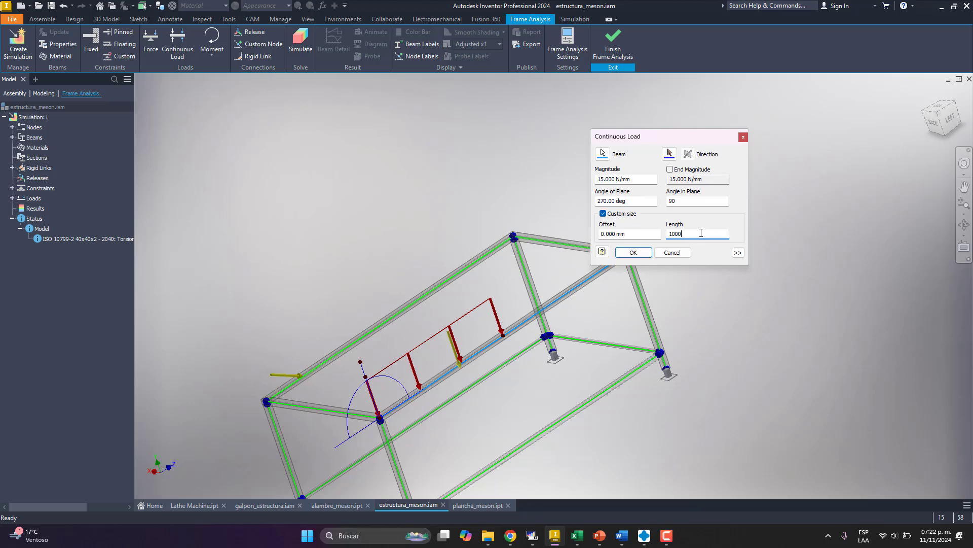
pyautogui.click(644, 251)
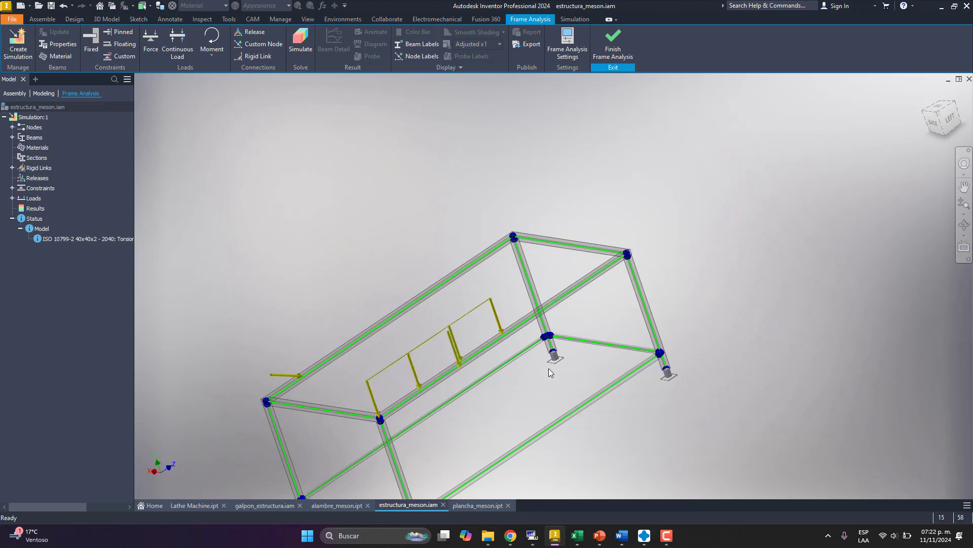
# Add a Force of 16000*9.81 N at an offset of about 433 mm on the leg at the far end of the beam carrying the angled force
pyautogui.scroll(-3, 589, 300)
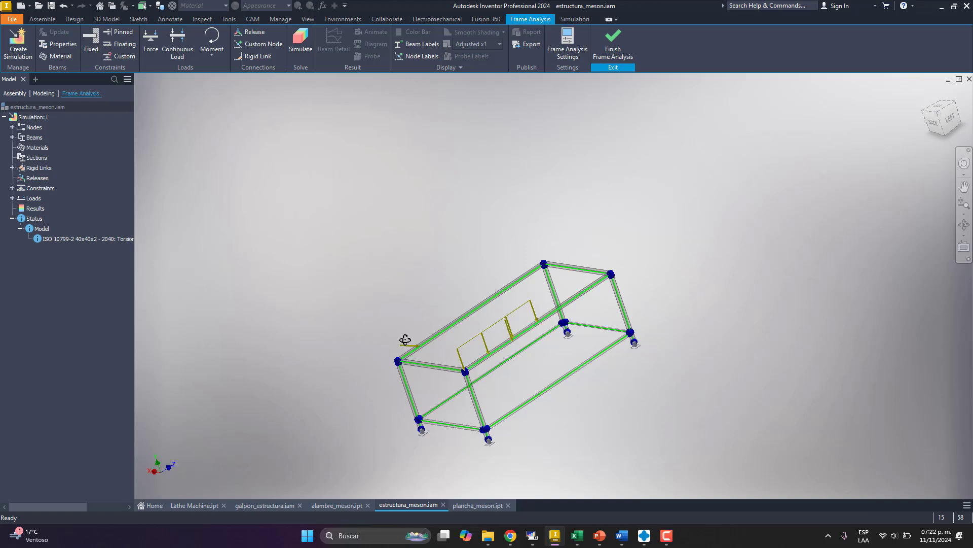
pyautogui.keyDown('shift'); pyautogui.moveTo(404, 339); pyautogui.dragTo(464, 330, button='middle'); pyautogui.keyUp('shift')
pyautogui.moveTo(556, 391); pyautogui.dragTo(604, 344)
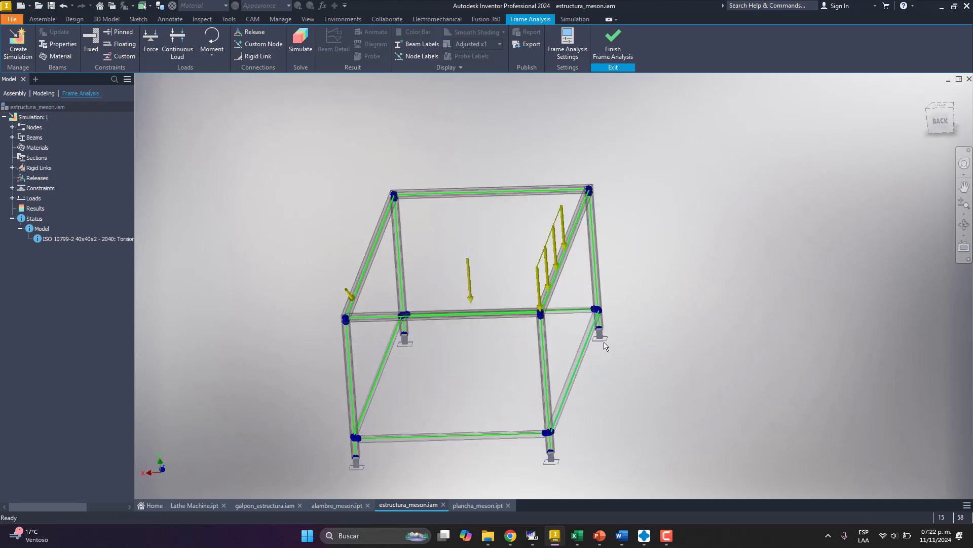
pyautogui.scroll(3, 607, 335)
pyautogui.keyDown('shift'); pyautogui.moveTo(607, 322); pyautogui.dragTo(674, 269, button='middle'); pyautogui.keyUp('shift')
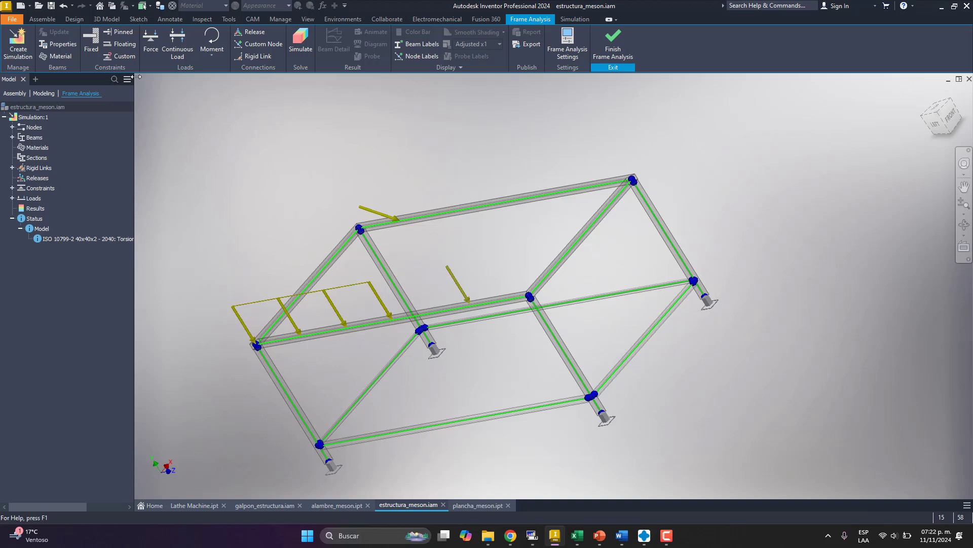
pyautogui.click(150, 50)
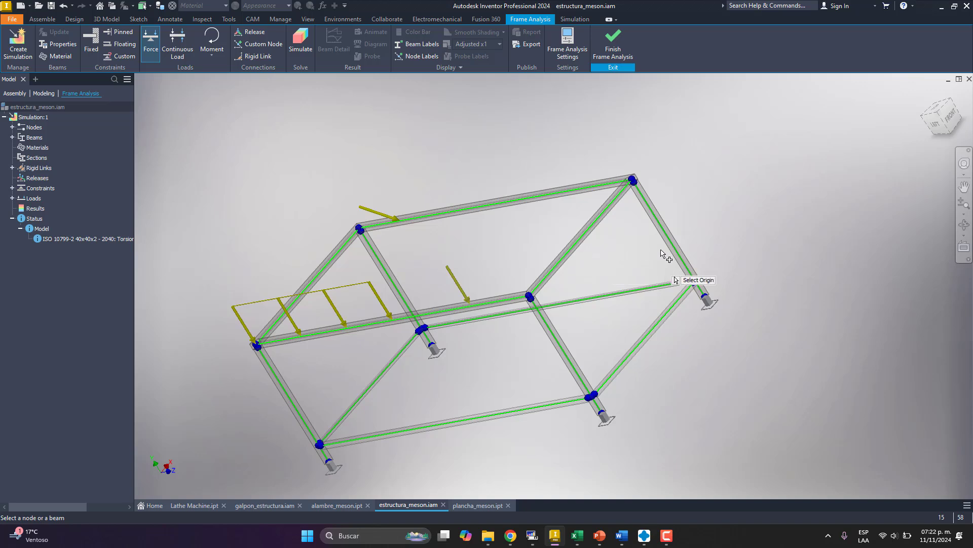
pyautogui.click(693, 254)
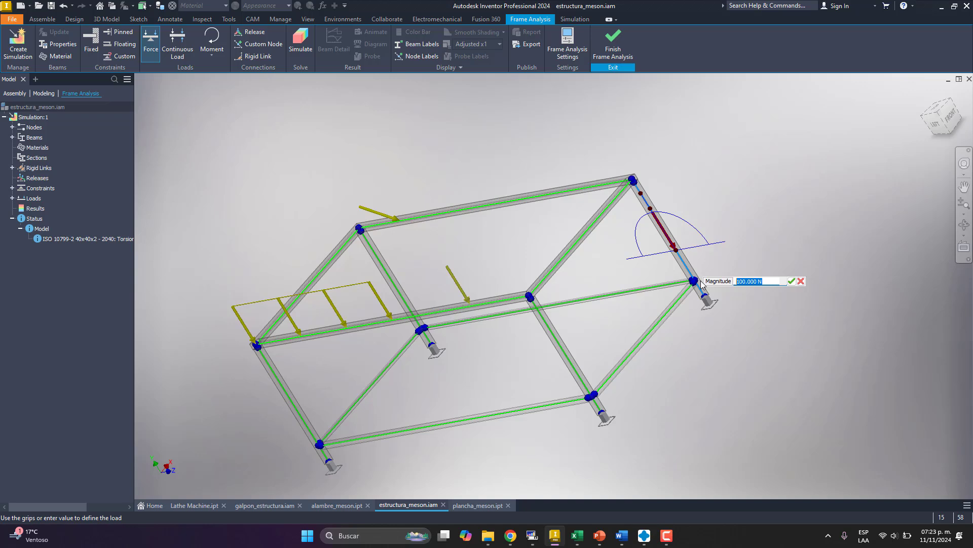
pyautogui.write('16000*9.81')
pyautogui.click(791, 281)
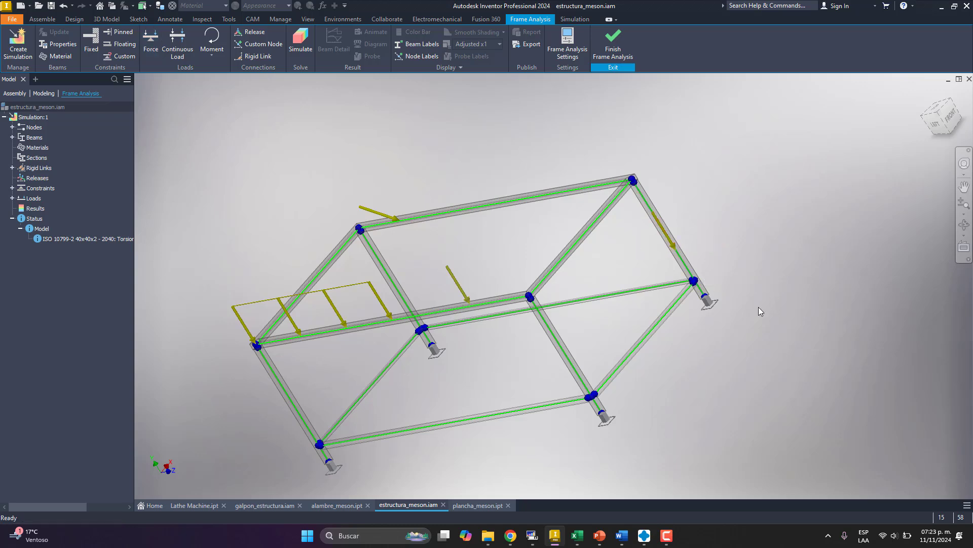
# Edit the leg force and set its angle in plane to 180 degrees after trying 0 degrees
pyautogui.scroll(5, 661, 225)
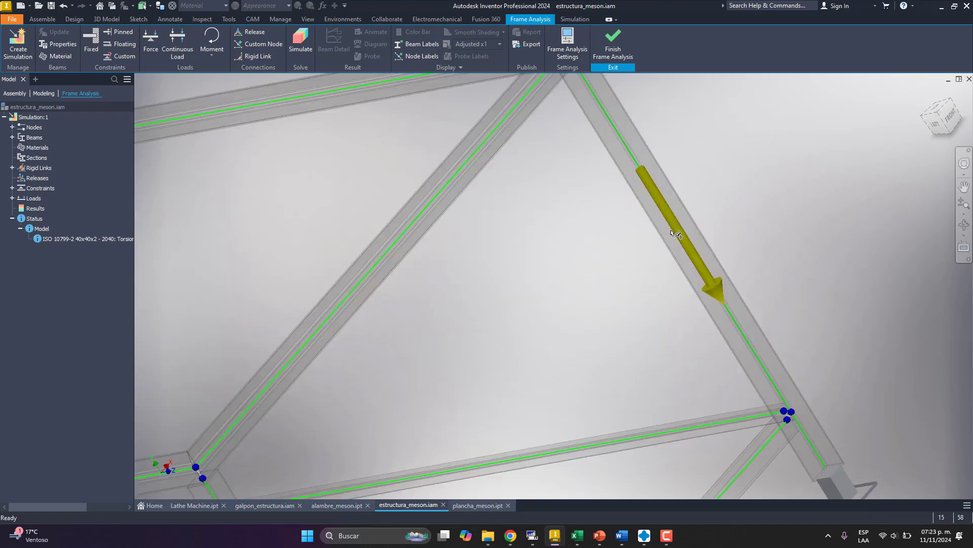
pyautogui.rightClick(678, 236)
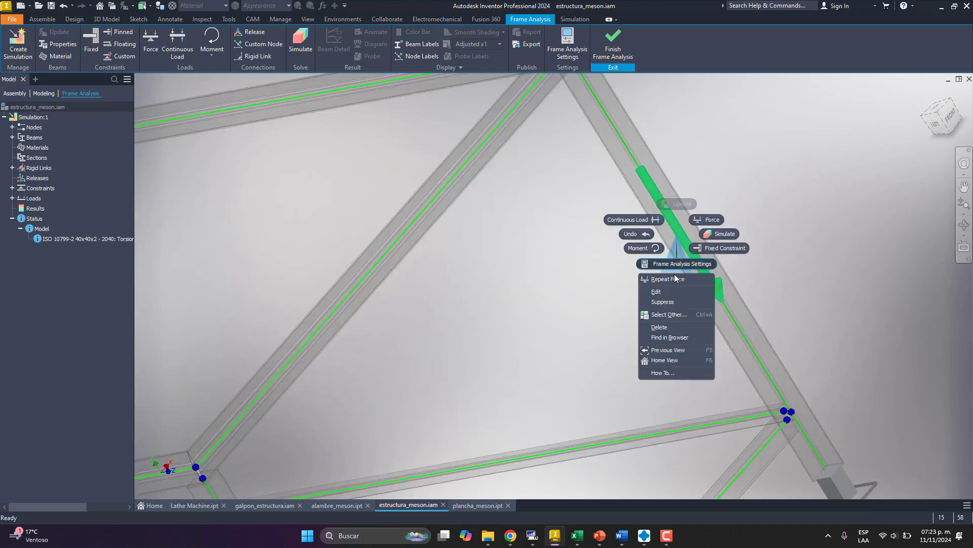
pyautogui.click(658, 292)
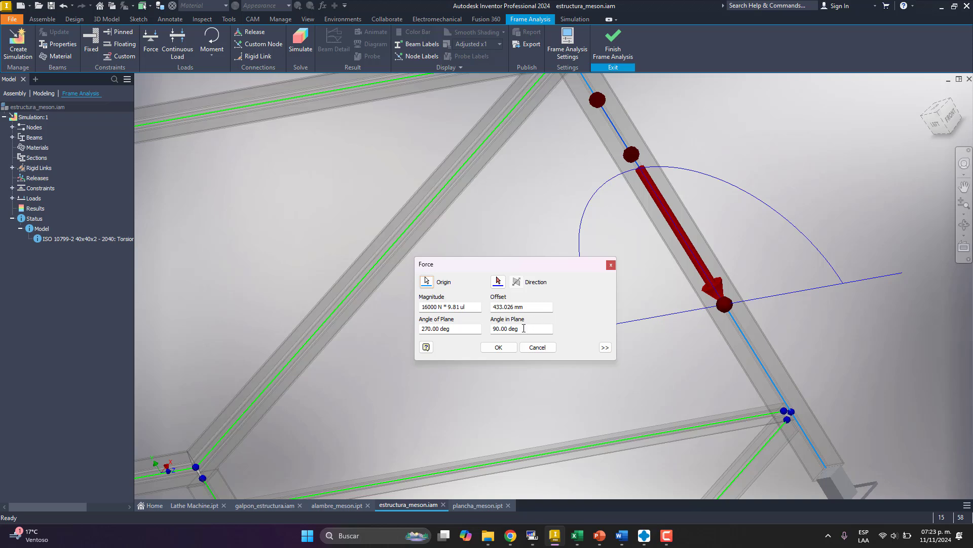
pyautogui.press('Tab')
pyautogui.write('0')
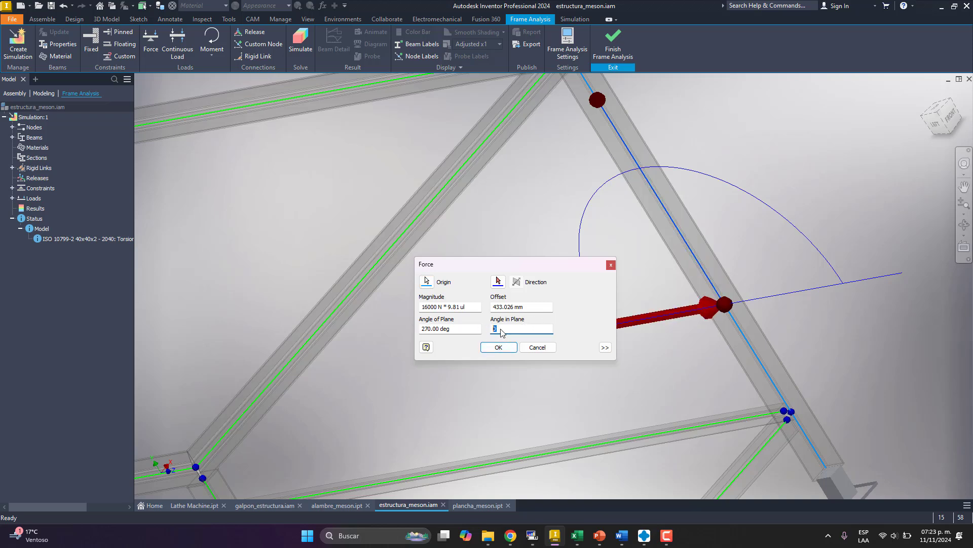
pyautogui.scroll(-3, 757, 357)
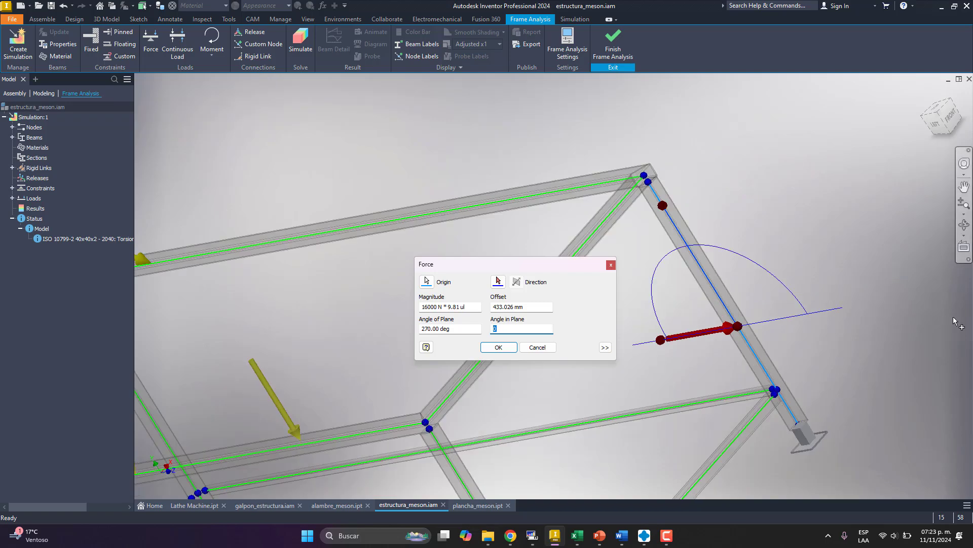
pyautogui.write('2')
pyautogui.write('80')
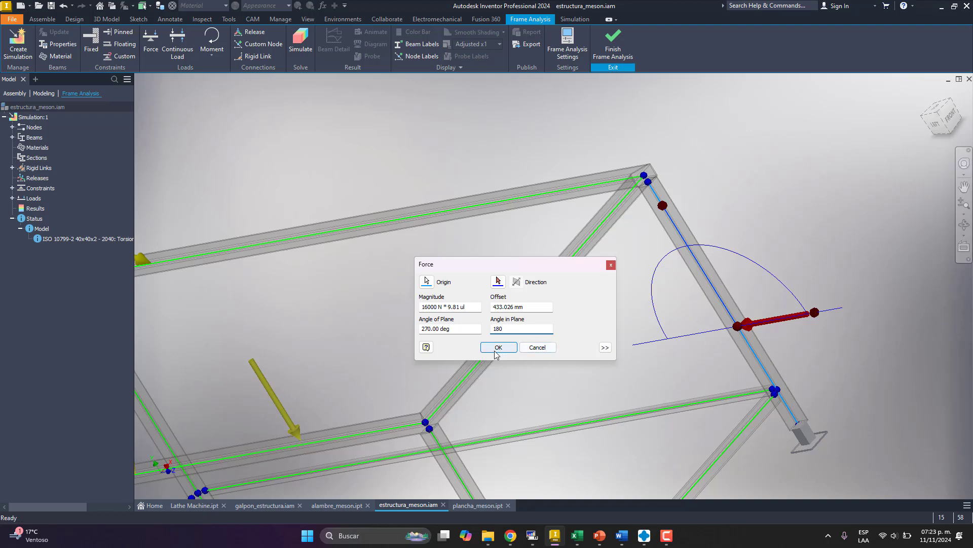
# Set the leg force's angle of plane to 0 degrees after trying 30 degrees, and apply the edit
pyautogui.moveTo(451, 328); pyautogui.dragTo(392, 326)
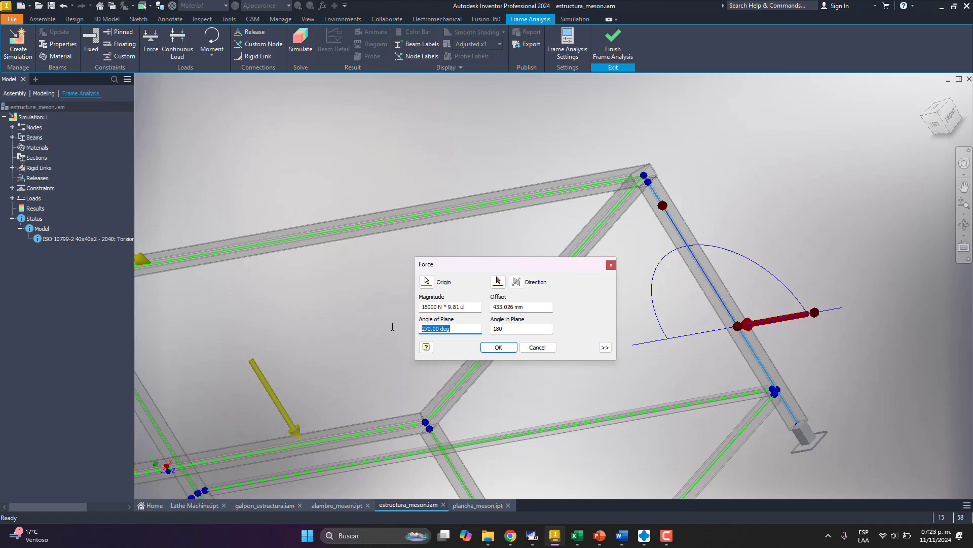
pyautogui.write('30')
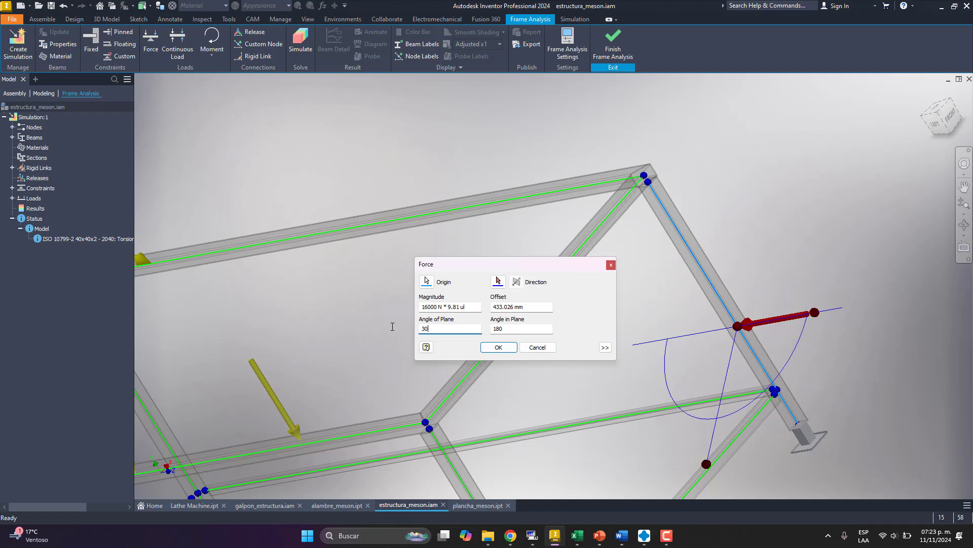
pyautogui.keyDown('shift'); pyautogui.moveTo(804, 387); pyautogui.dragTo(769, 395, button='middle'); pyautogui.keyUp('shift')
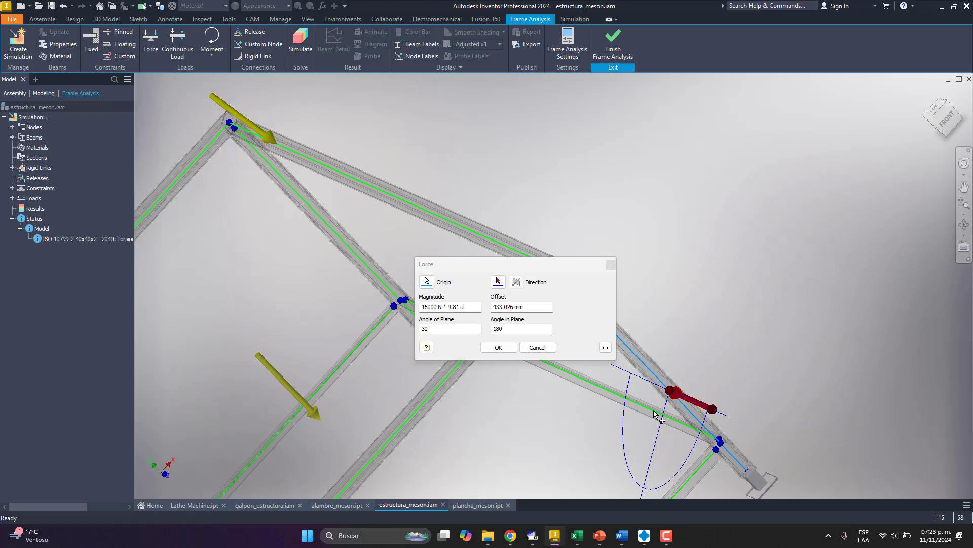
pyautogui.click(459, 336)
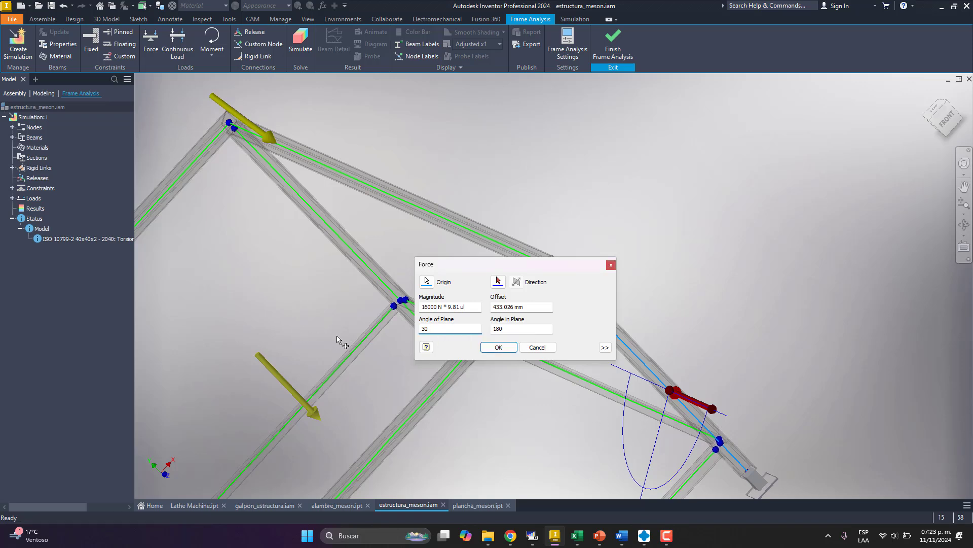
pyautogui.moveTo(430, 332); pyautogui.dragTo(409, 333)
pyautogui.write('0')
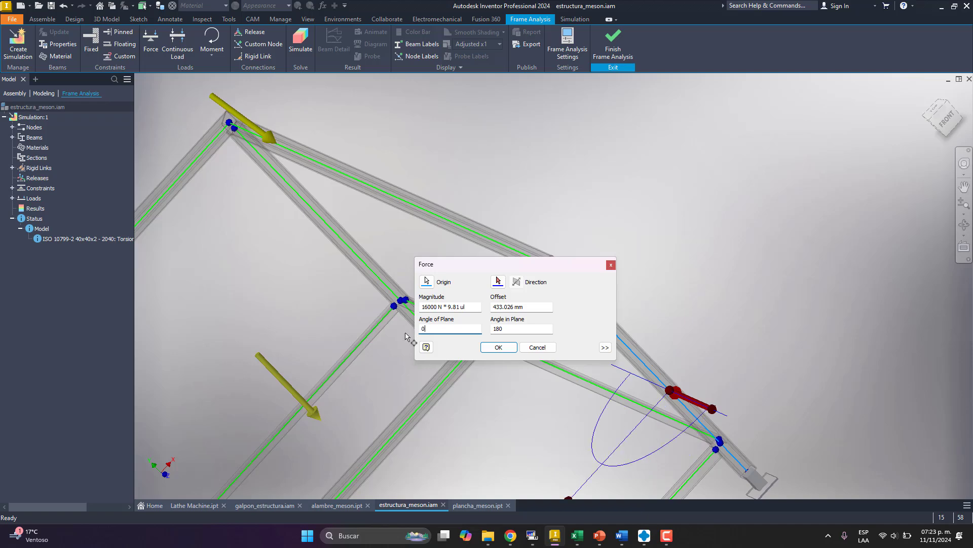
pyautogui.click(499, 348)
# Check all the loads on the frame and run the simulation
pyautogui.scroll(5, 704, 338)
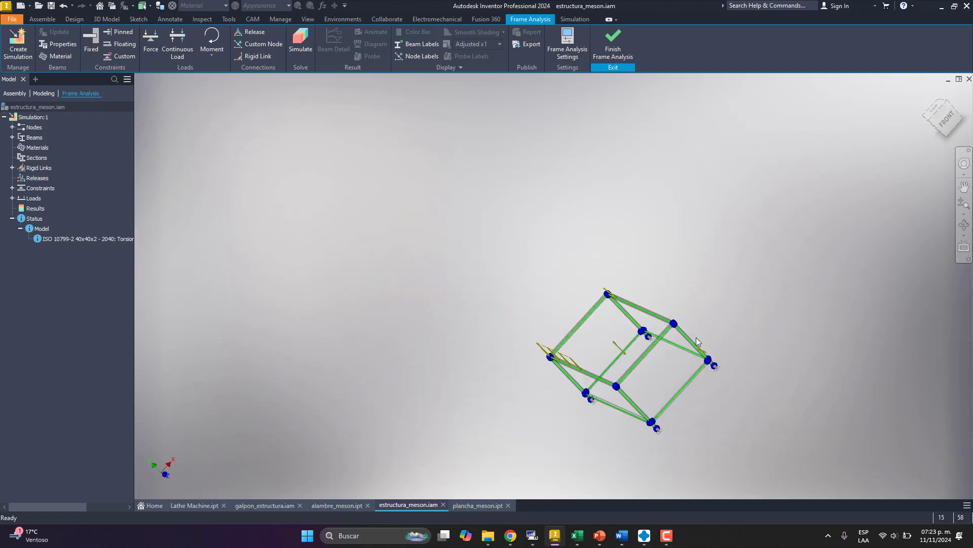
pyautogui.keyDown('shift'); pyautogui.moveTo(696, 336); pyautogui.dragTo(776, 347, button='middle'); pyautogui.keyUp('shift')
pyautogui.scroll(-3, 694, 365)
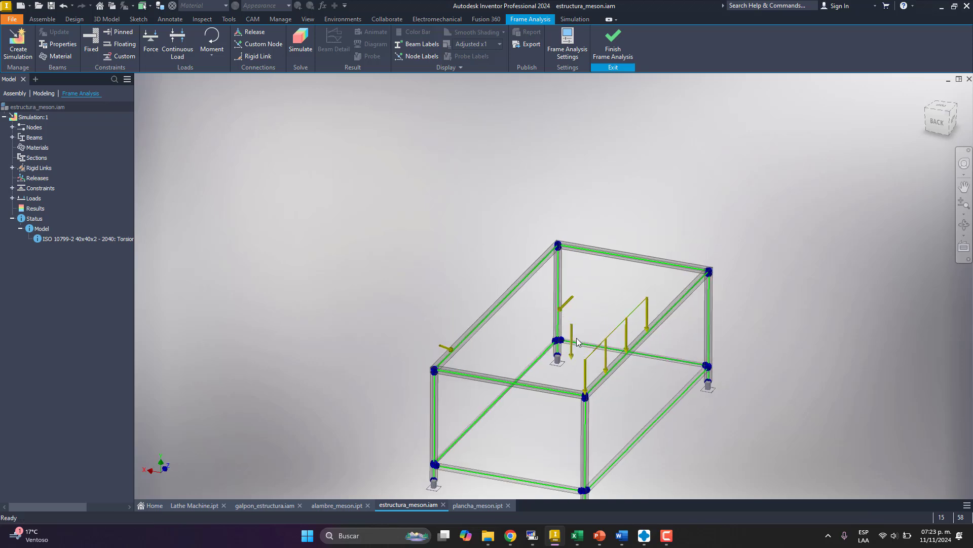
pyautogui.moveTo(553, 335); pyautogui.dragTo(463, 303, button='middle')
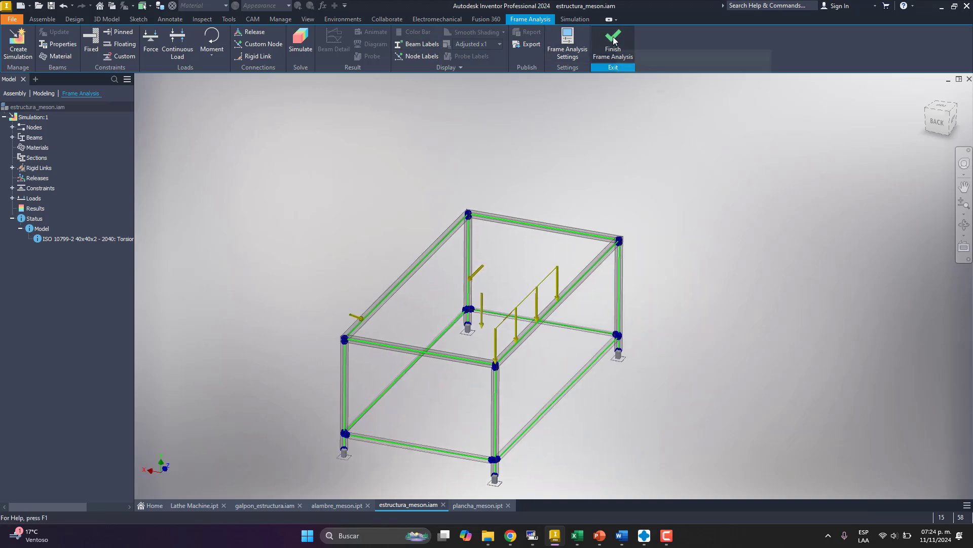
pyautogui.click(301, 48)
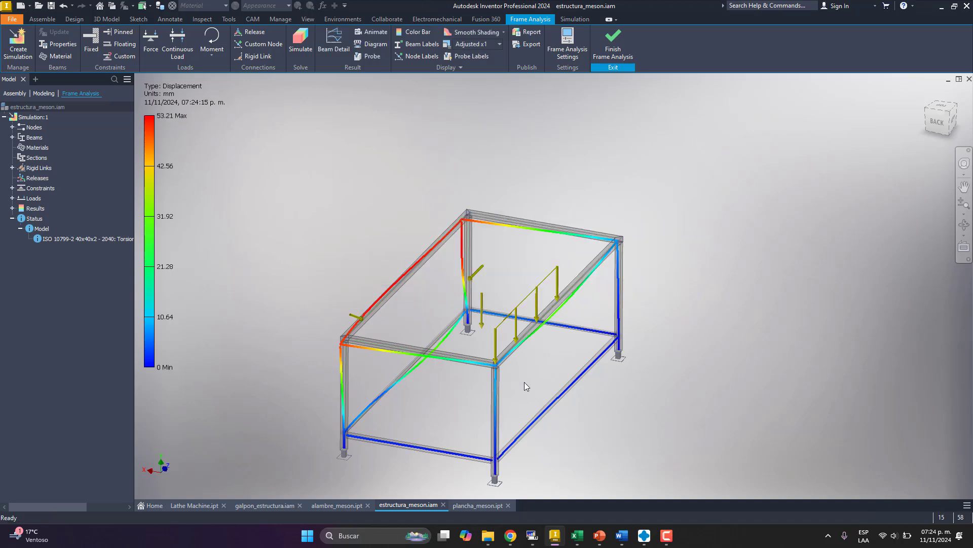
# Play the animation of the displacement results at Normal speed with the original shape shown
pyautogui.moveTo(524, 382)
pyautogui.keyDown('shift'); pyautogui.mouseDown(button='middle')
pyautogui.moveTo(458, 350)
pyautogui.moveTo(441, 382)
pyautogui.moveTo(492, 378)
pyautogui.moveTo(474, 383)
pyautogui.mouseUp(button='middle'); pyautogui.keyUp('shift')
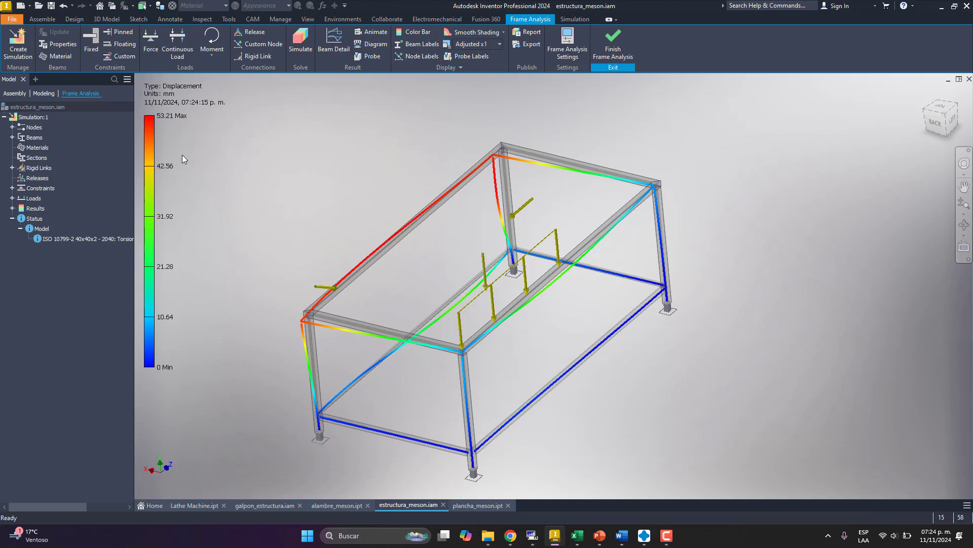
pyautogui.click(378, 35)
pyautogui.click(213, 143)
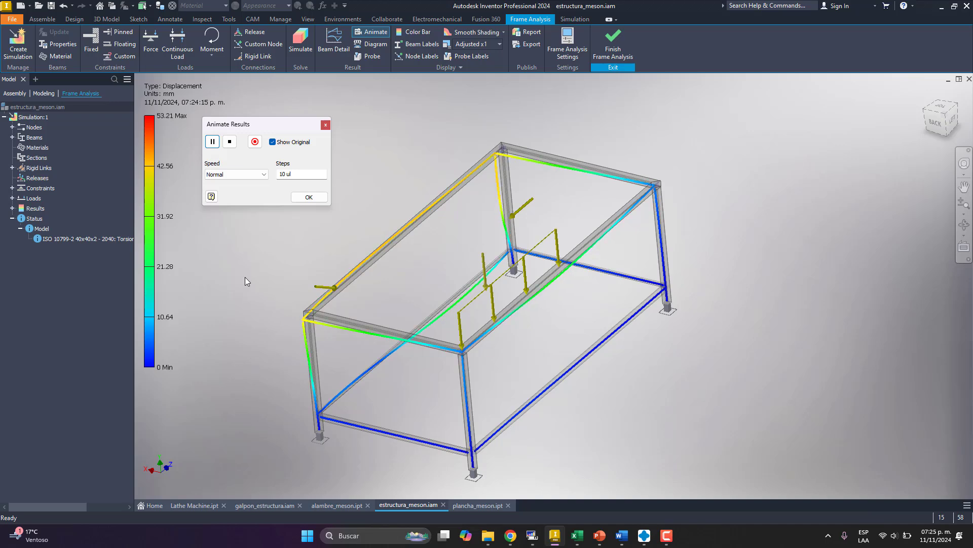
# Close the displacement animation and check the shading options available for the results display
pyautogui.click(323, 125)
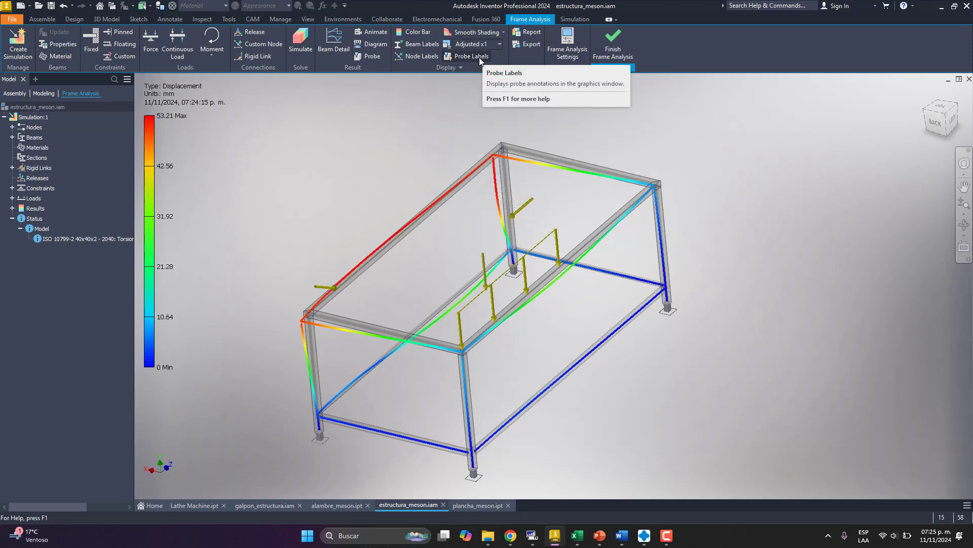
pyautogui.click(504, 32)
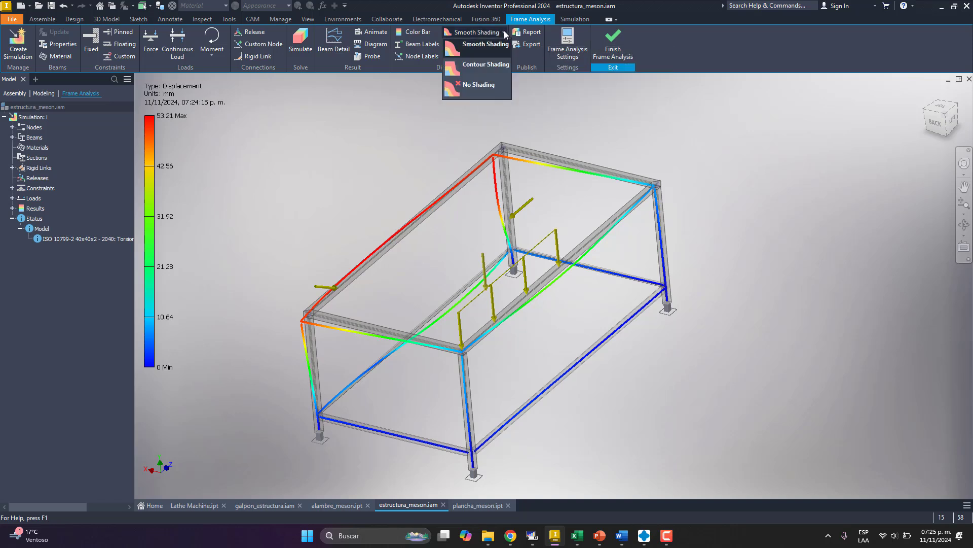
pyautogui.click(504, 34)
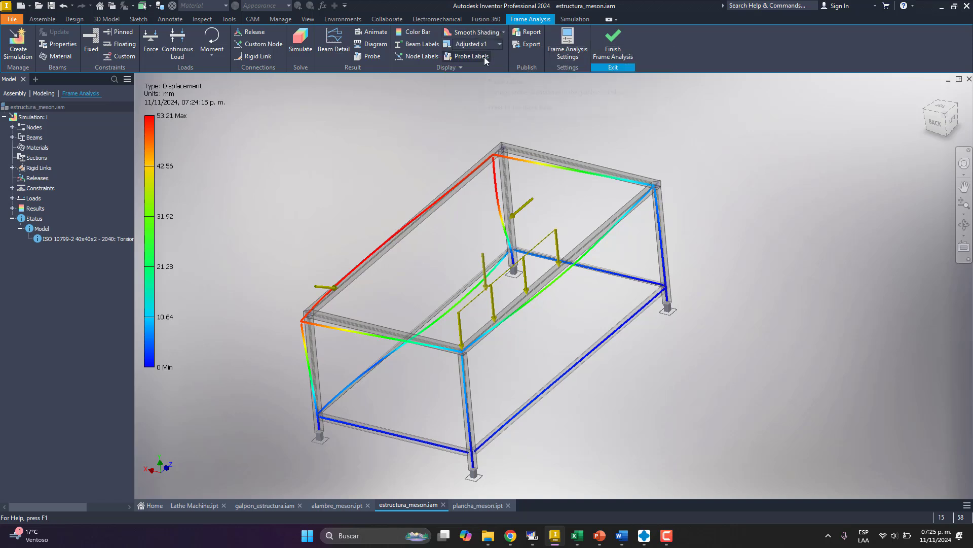
# Switch the probe labels on over the displacement results and back off
pyautogui.click(474, 57)
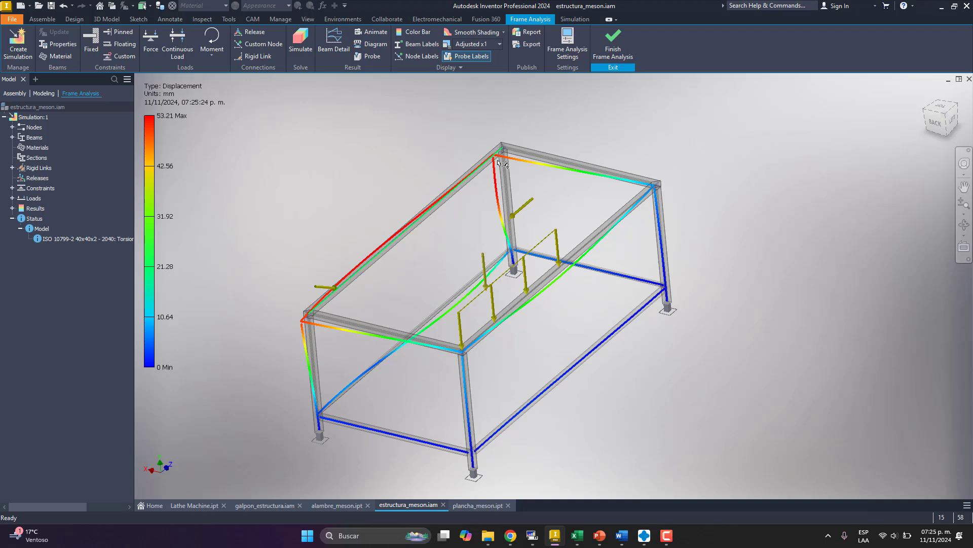
pyautogui.scroll(5, 501, 177)
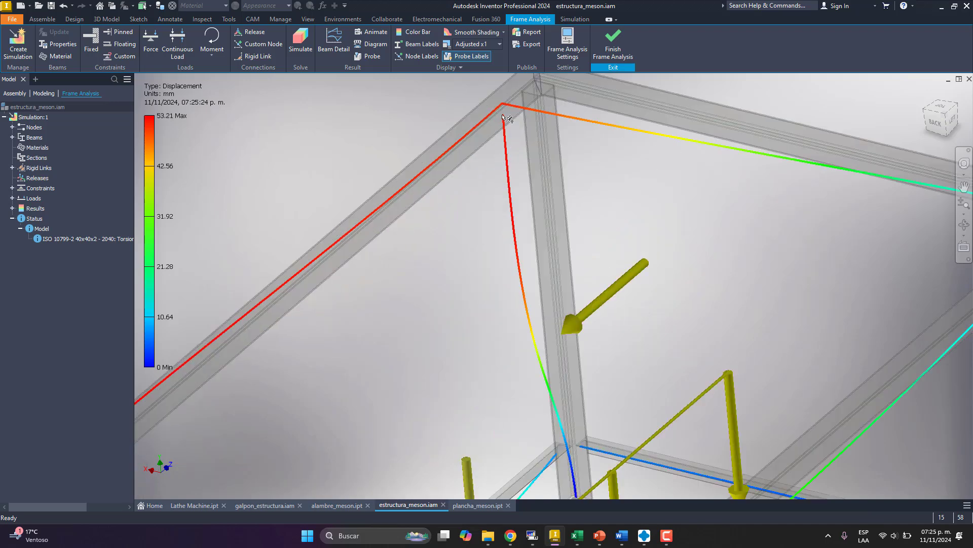
pyautogui.scroll(-5, 507, 152)
pyautogui.click(469, 56)
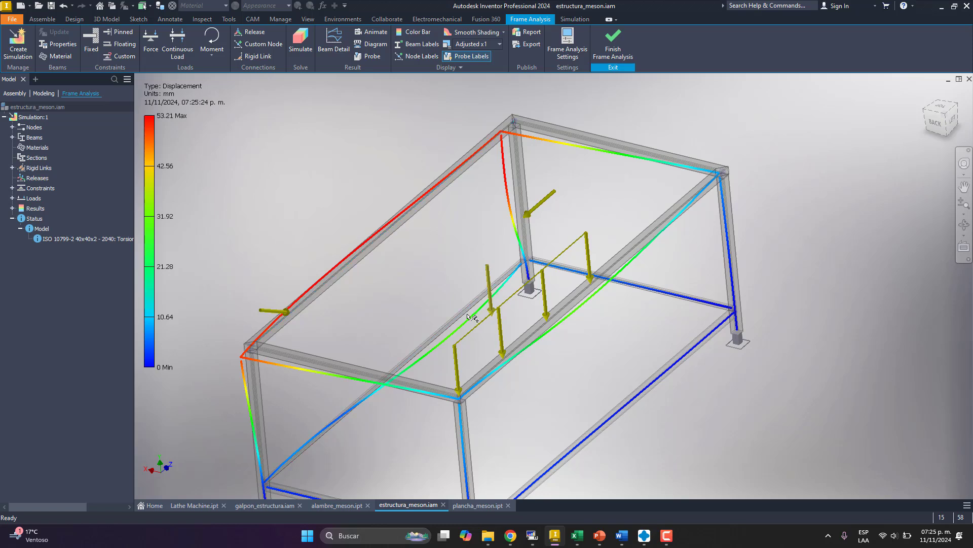
pyautogui.click(469, 57)
pyautogui.scroll(-5, 461, 172)
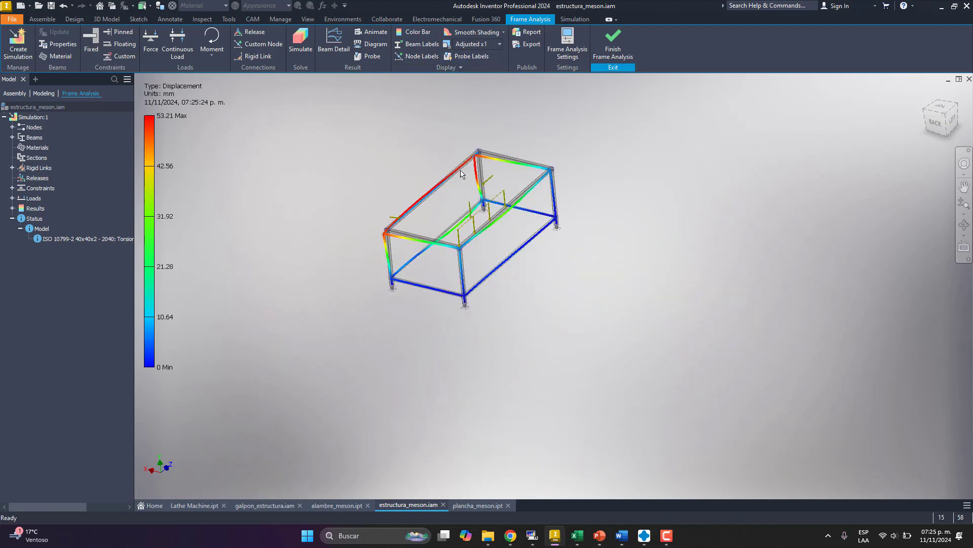
pyautogui.scroll(4, 453, 174)
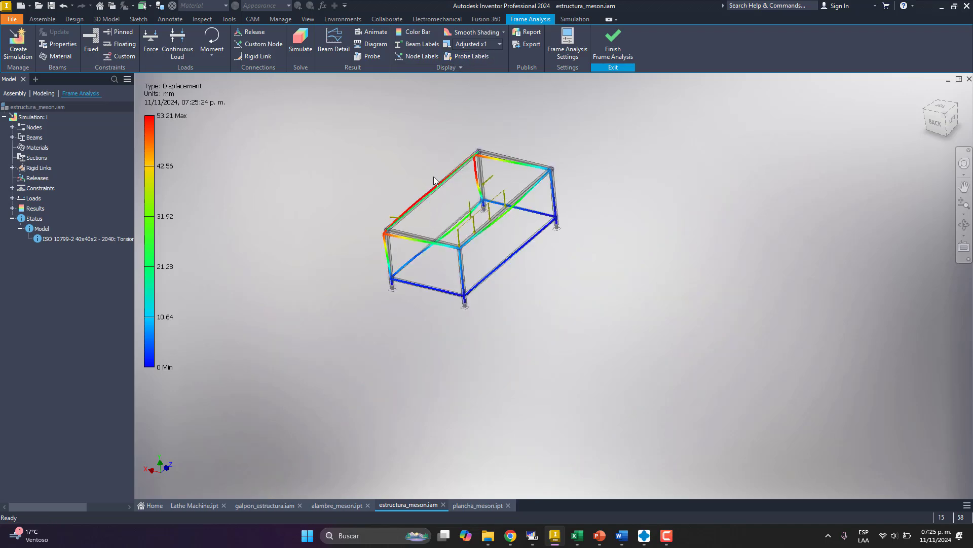
# Try to place a displacement probe on the most deflected long top beam at an offset of about 1309 mm
pyautogui.click(374, 56)
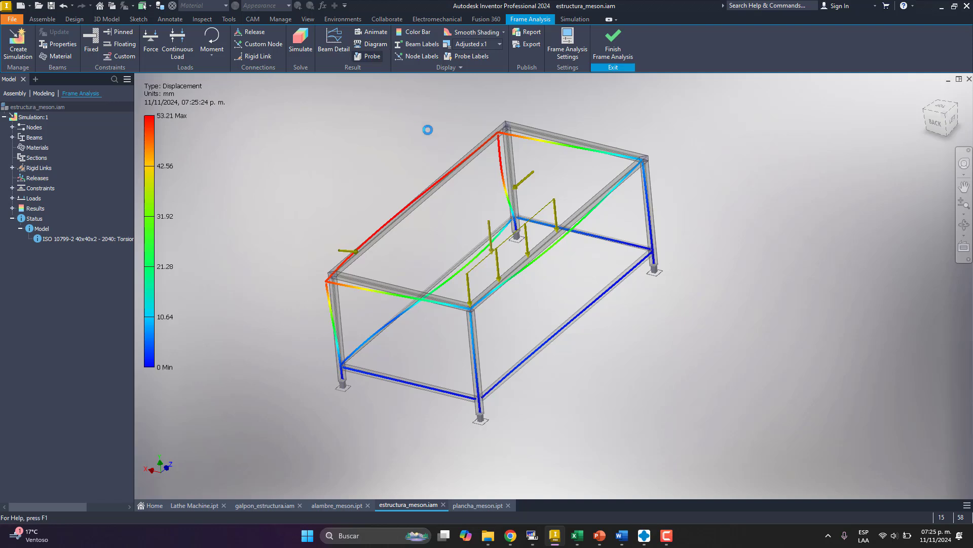
pyautogui.click(446, 176)
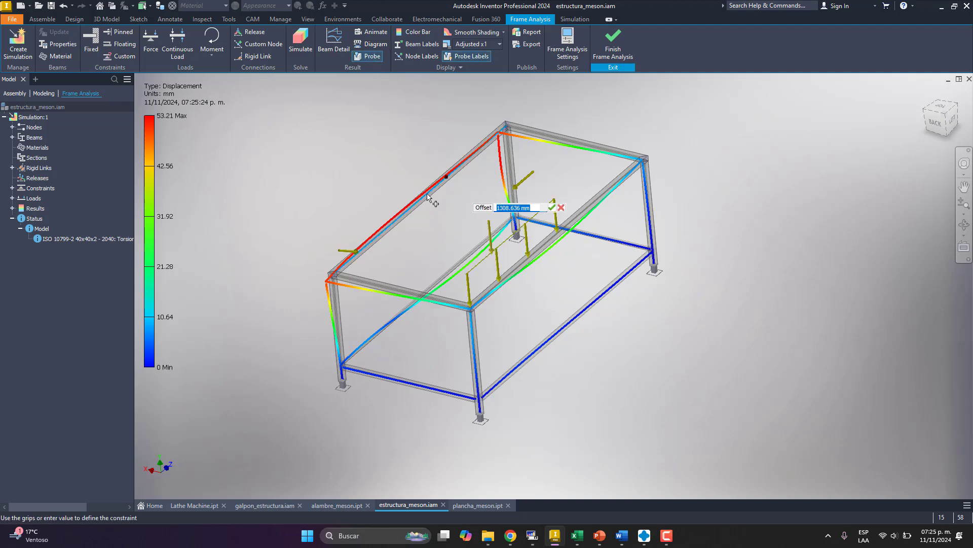
pyautogui.press('Escape')
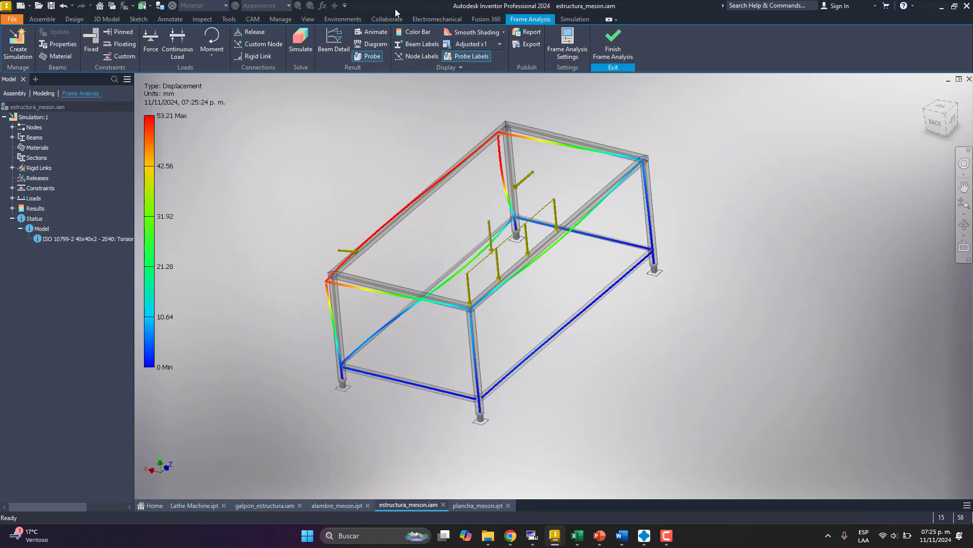
pyautogui.press('Escape')
# Open the Beam Detail results for the rear leg that carries the point force, keeping the frame in sight
pyautogui.click(333, 55)
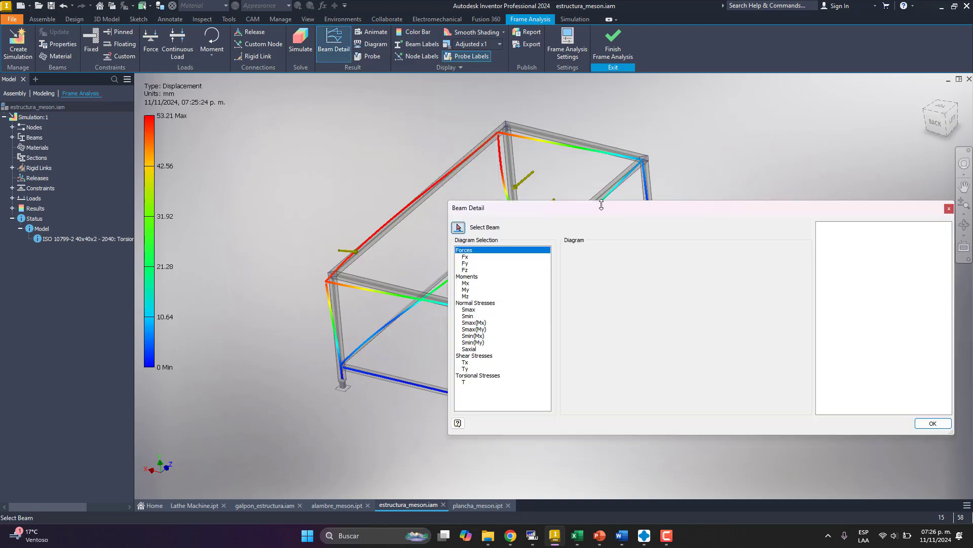
pyautogui.moveTo(601, 205); pyautogui.dragTo(593, 252)
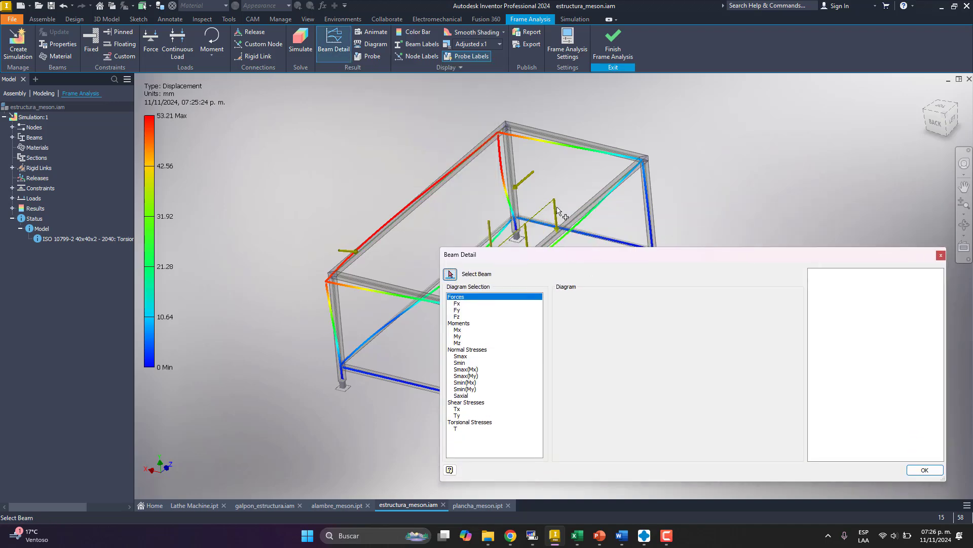
pyautogui.scroll(-3, 557, 210)
pyautogui.scroll(4, 515, 170)
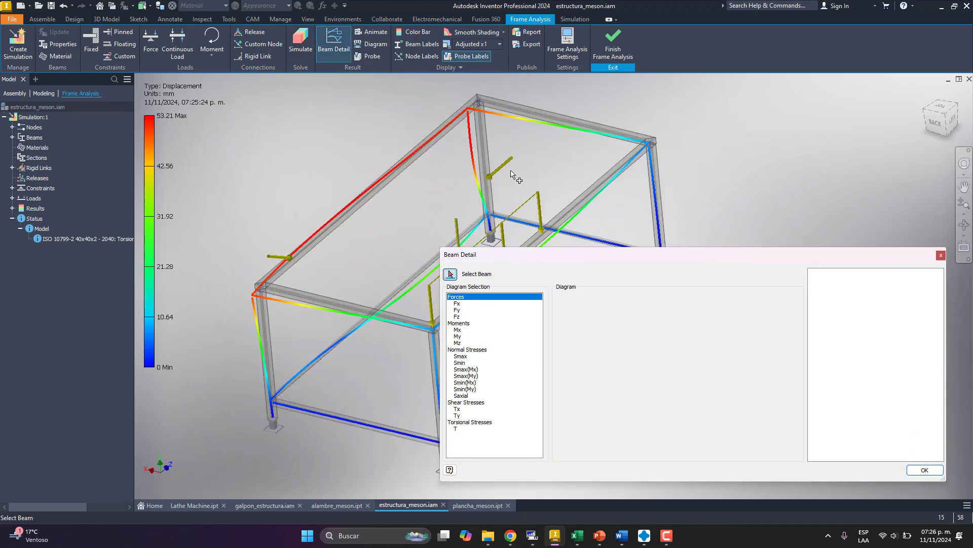
pyautogui.click(482, 154)
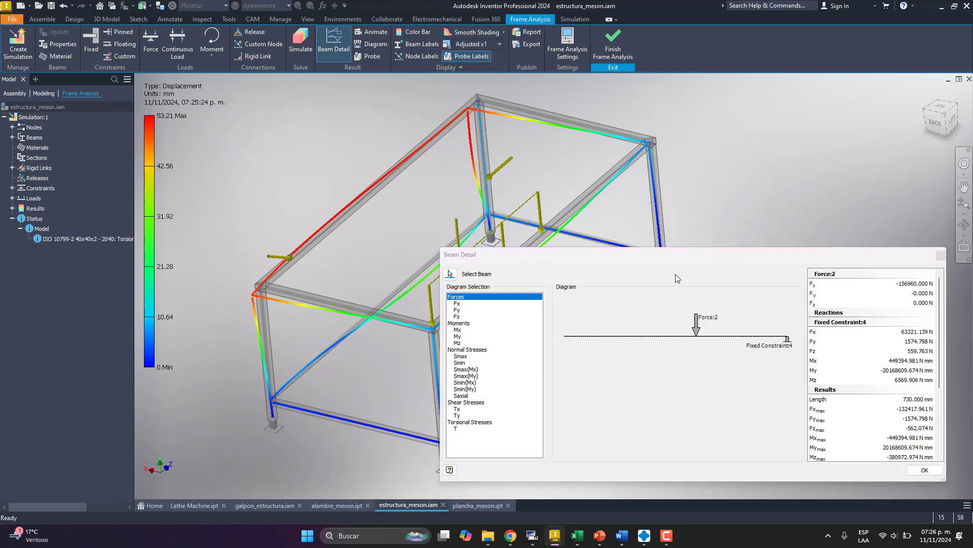
pyautogui.moveTo(700, 253); pyautogui.dragTo(535, 254)
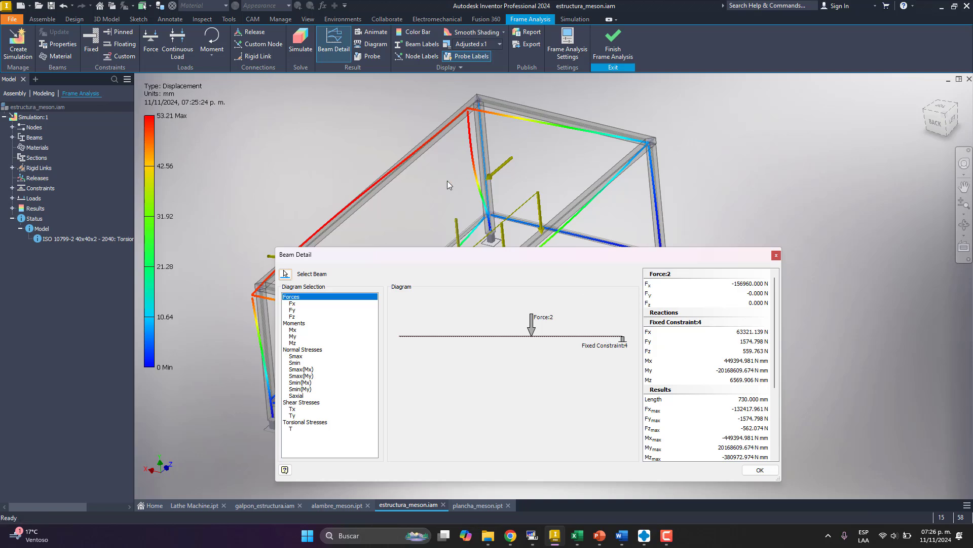
# Display the leg's Fx force diagram and reposition the Beam Detail window clear of the frame's front
pyautogui.click(294, 304)
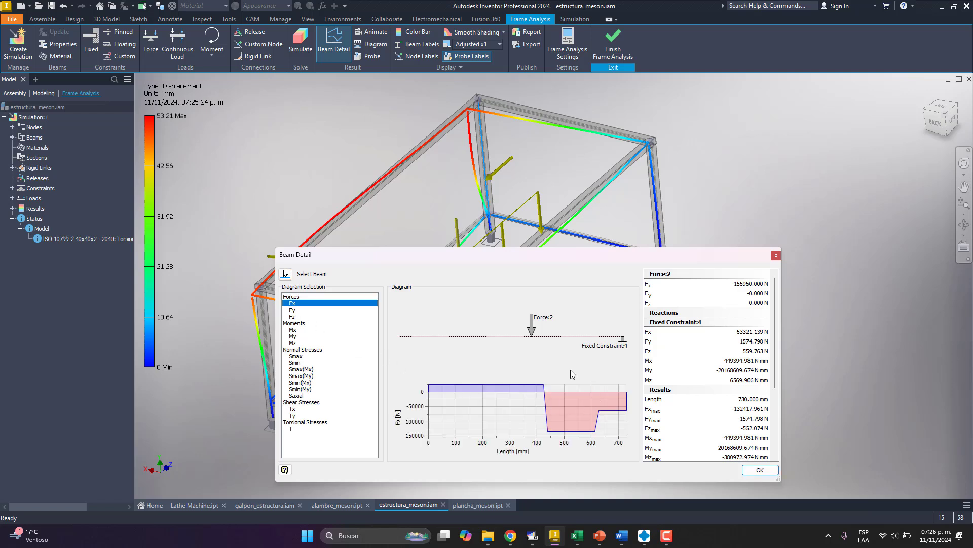
pyautogui.moveTo(491, 261); pyautogui.dragTo(698, 44)
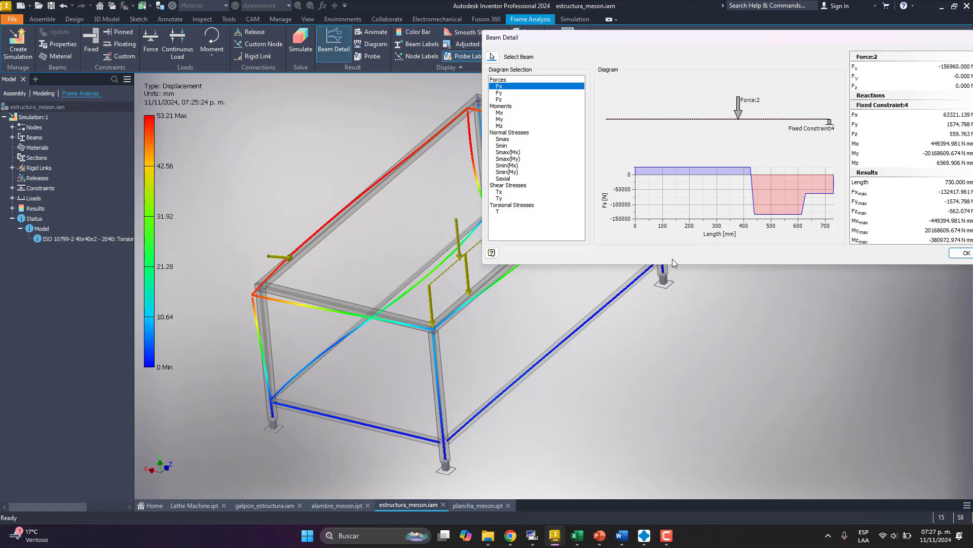
pyautogui.moveTo(679, 34); pyautogui.dragTo(565, 32)
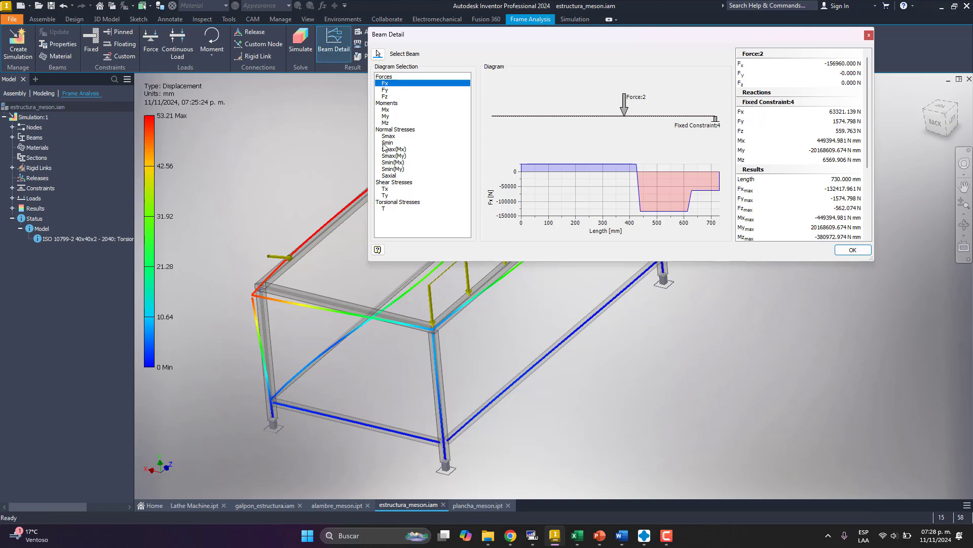
# Examine the leg's Mx, My and Mz moment diagrams one after another
pyautogui.click(385, 110)
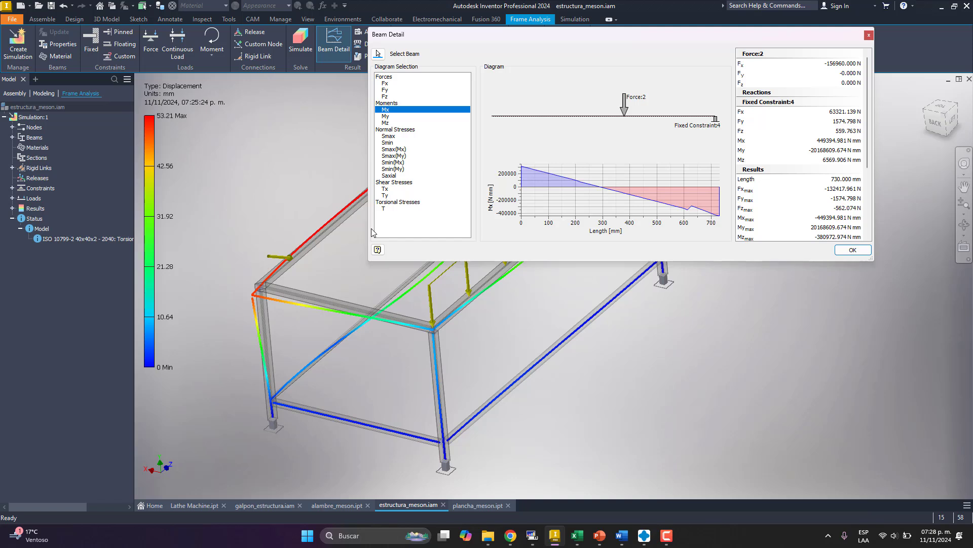
pyautogui.click(399, 117)
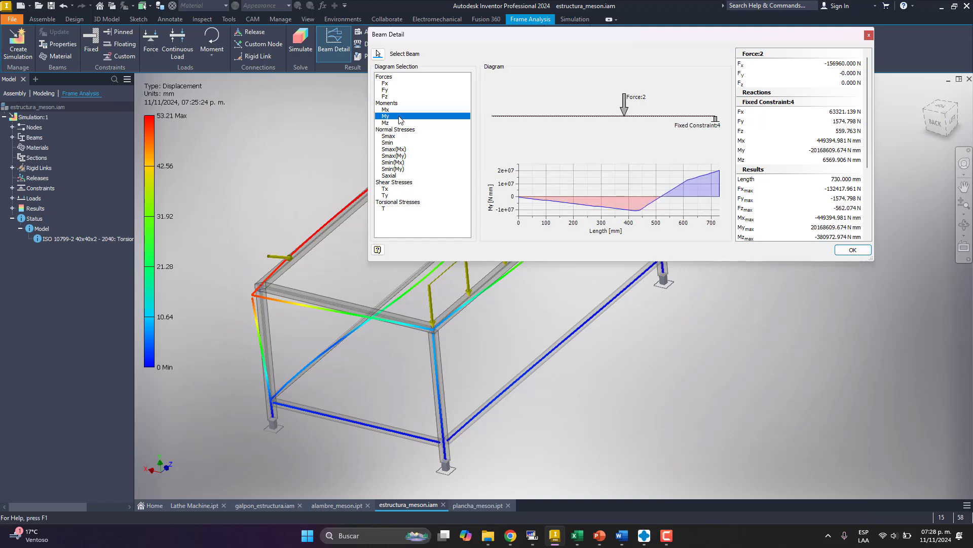
pyautogui.click(404, 124)
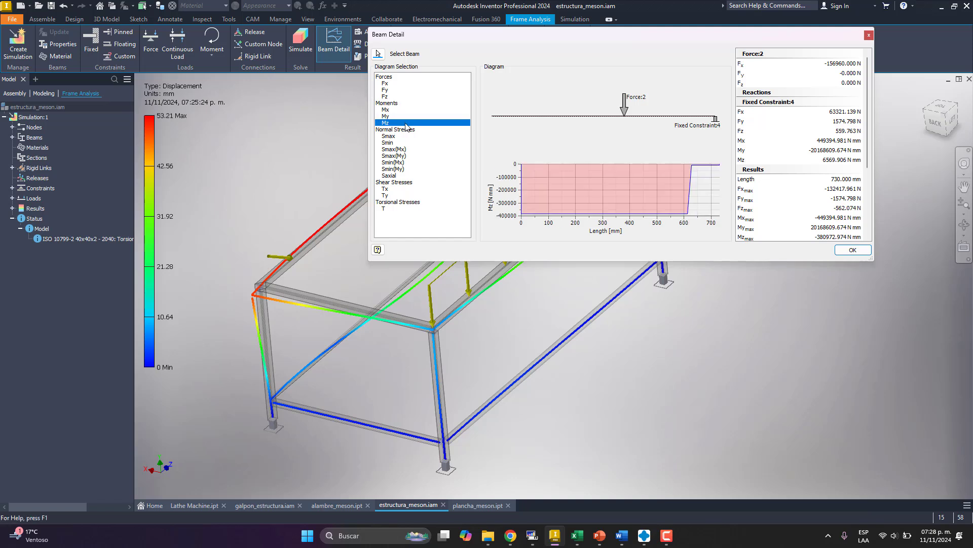
# Compare the leg's Fx, Fy and Fz force diagrams and read through its reactions and maximum results
pyautogui.click(403, 97)
pyautogui.click(403, 83)
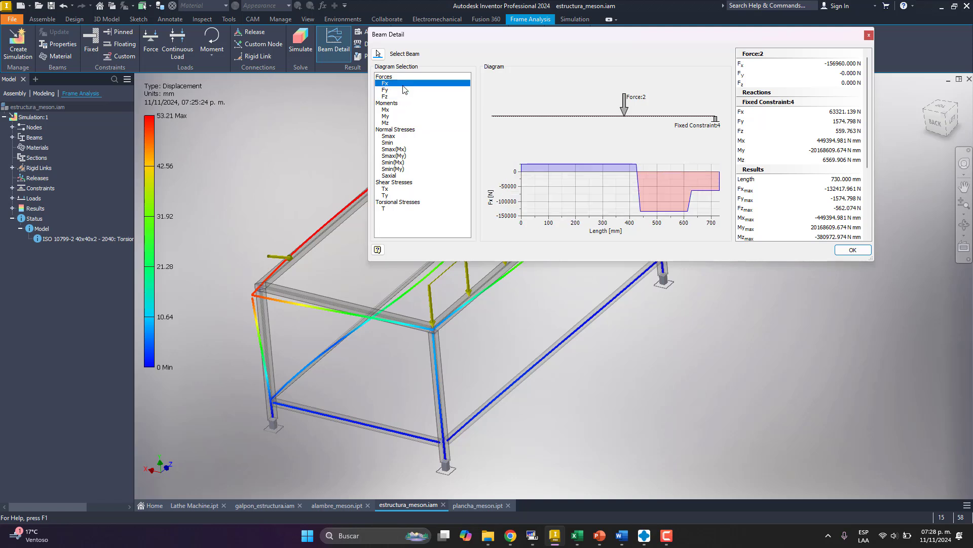
pyautogui.click(403, 90)
pyautogui.click(402, 96)
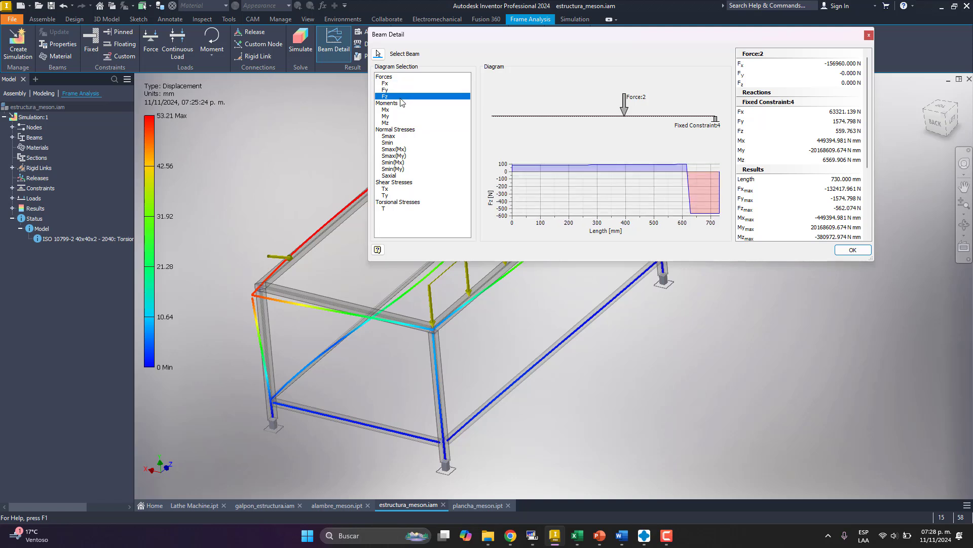
pyautogui.scroll(-4, 823, 92)
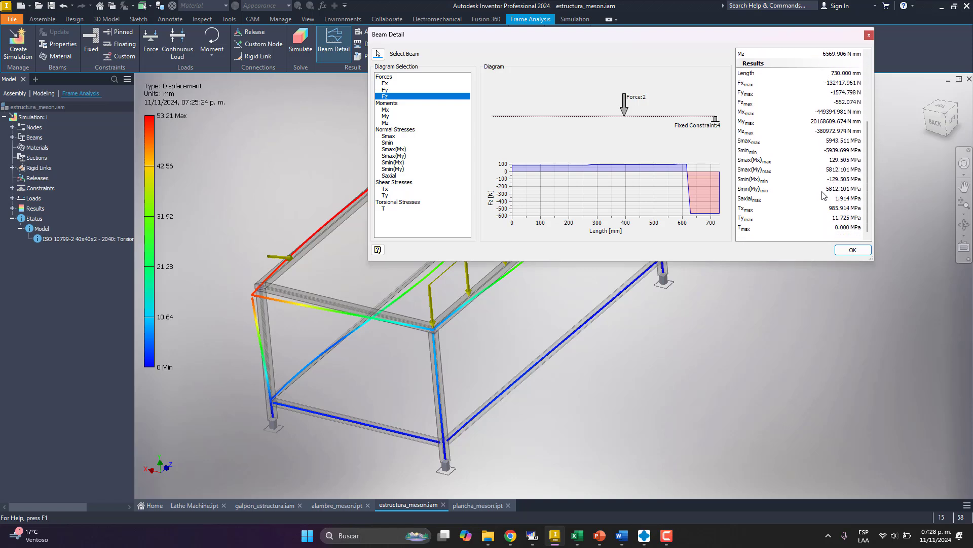
pyautogui.scroll(4, 817, 178)
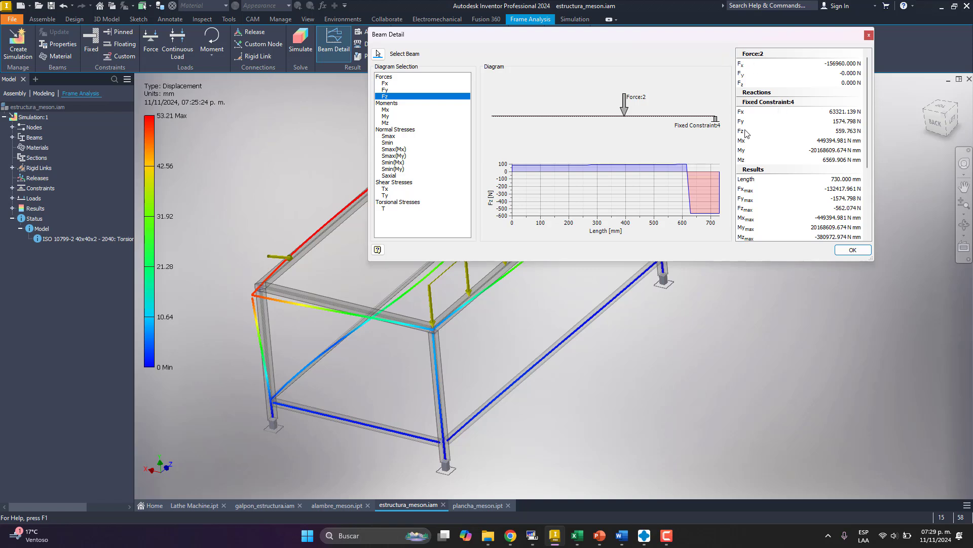
# Examine the leg's normal stress diagrams for Smax, Smin and Smax(Mx)
pyautogui.click(389, 137)
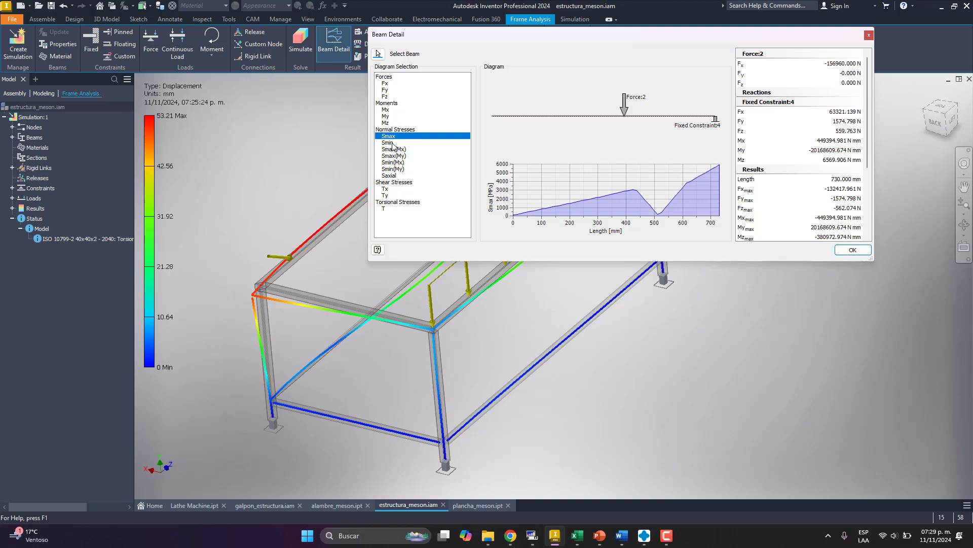
pyautogui.click(393, 144)
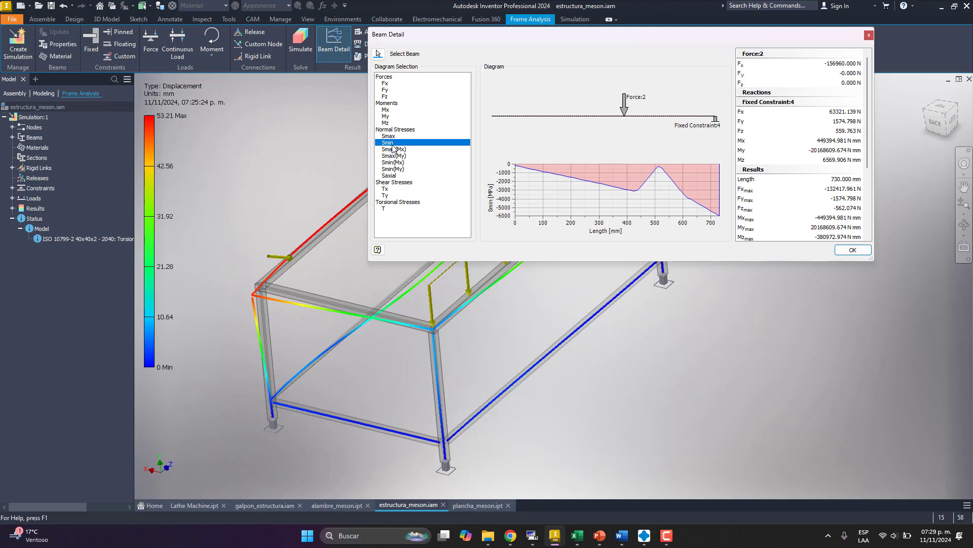
pyautogui.click(393, 149)
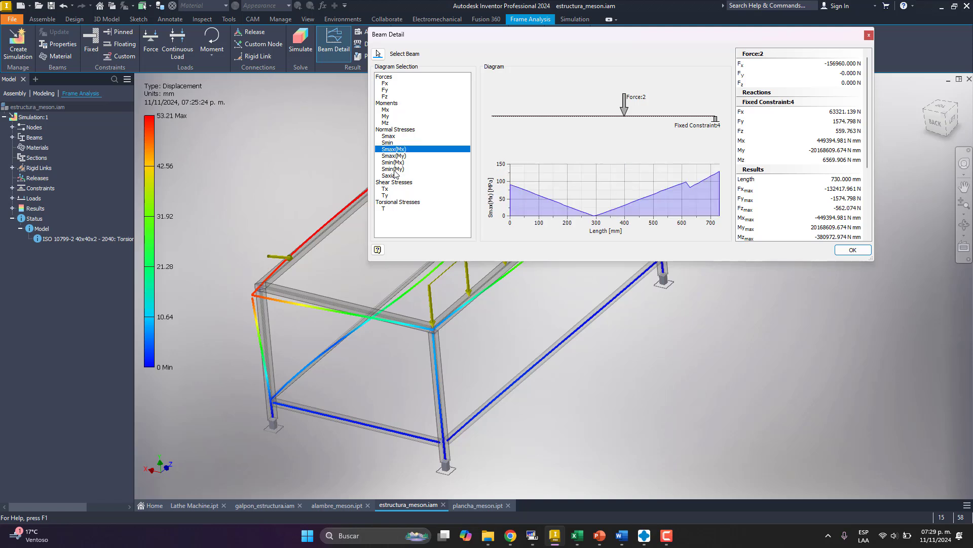
# Examine the leg's Tx and Ty shear stress diagrams and its torsional stress diagram T
pyautogui.click(386, 189)
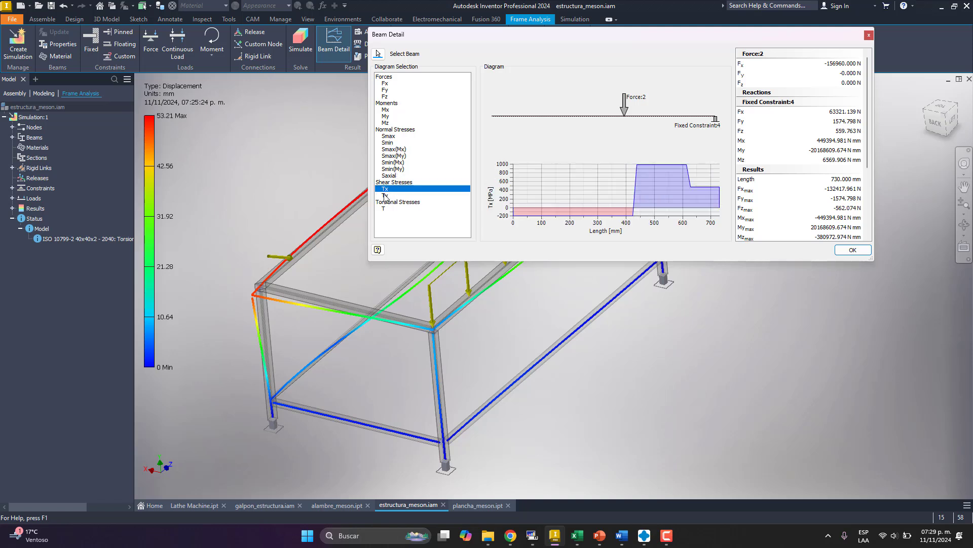
pyautogui.click(388, 209)
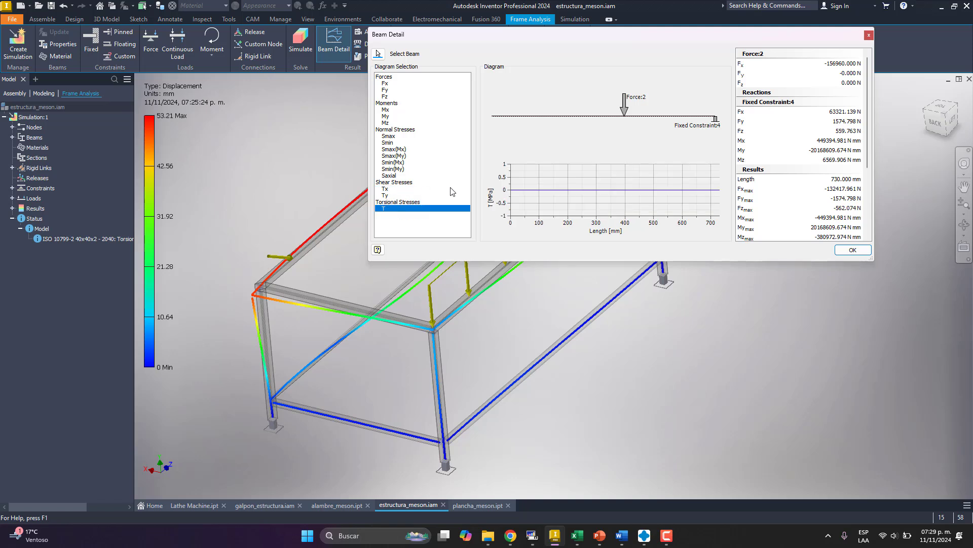
pyautogui.click(385, 189)
pyautogui.click(384, 196)
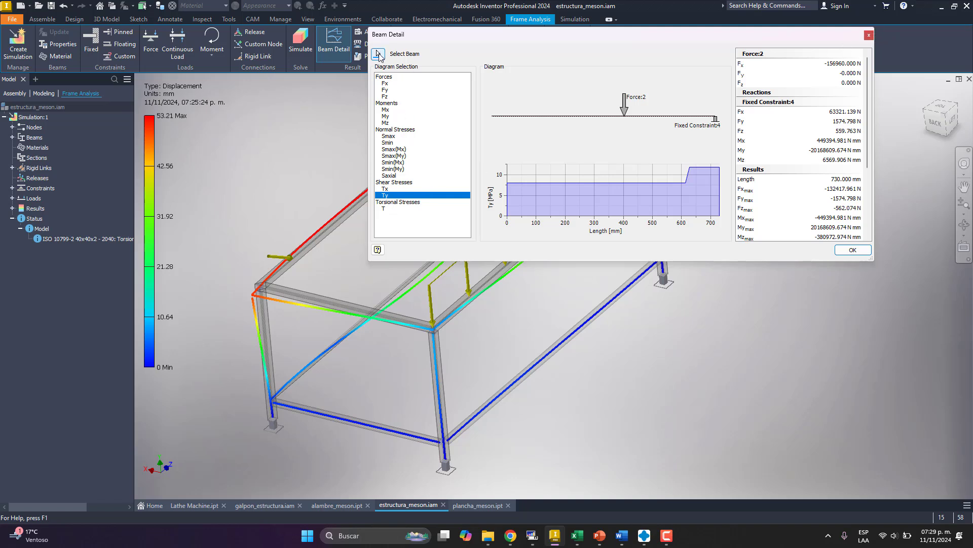
# Show the beam details for the long top beam that carries the continuous load
pyautogui.click(379, 54)
pyautogui.scroll(-6, 365, 335)
pyautogui.scroll(5, 365, 332)
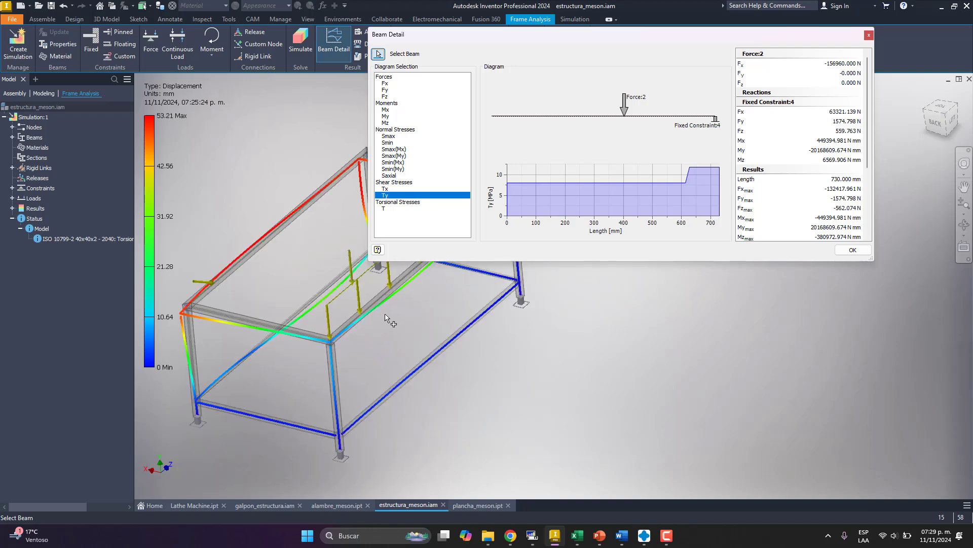
pyautogui.scroll(-1, 363, 317)
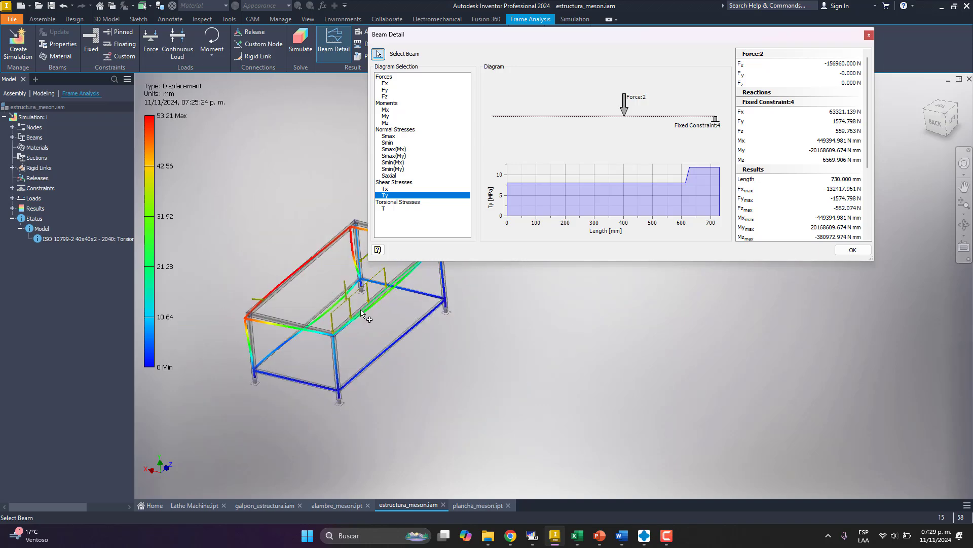
pyautogui.click(361, 310)
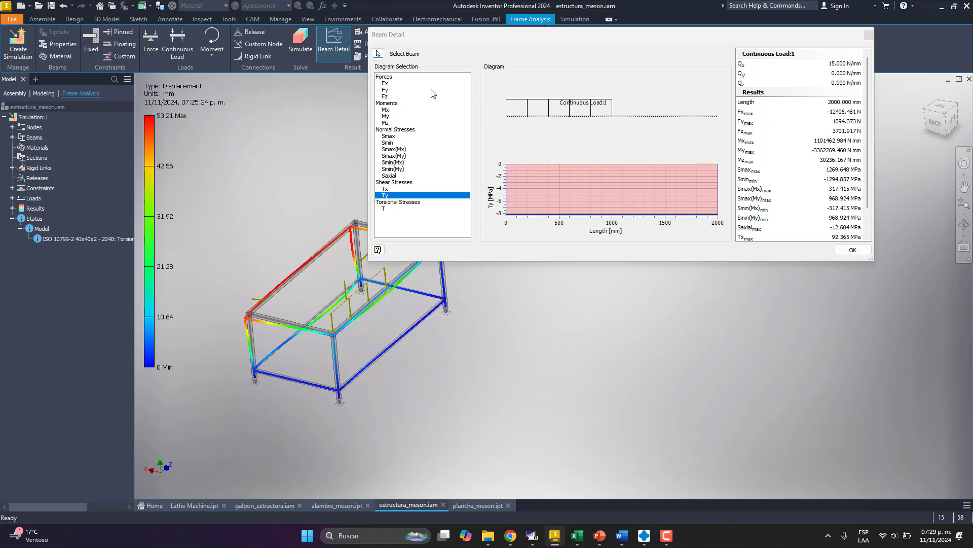
# Compare the loaded top beam's Fx, Fy and Fz force diagrams and its Mx and My moment diagrams
pyautogui.click(389, 84)
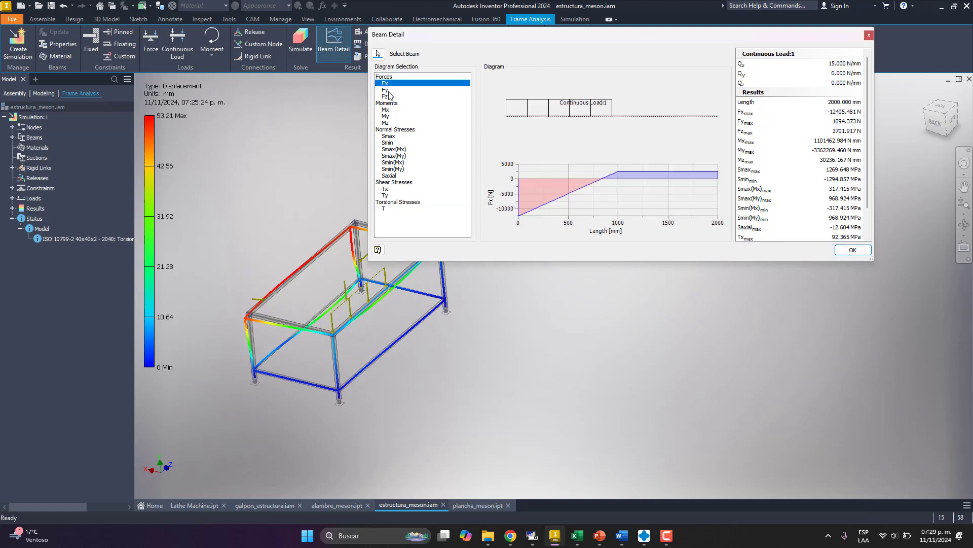
pyautogui.click(387, 90)
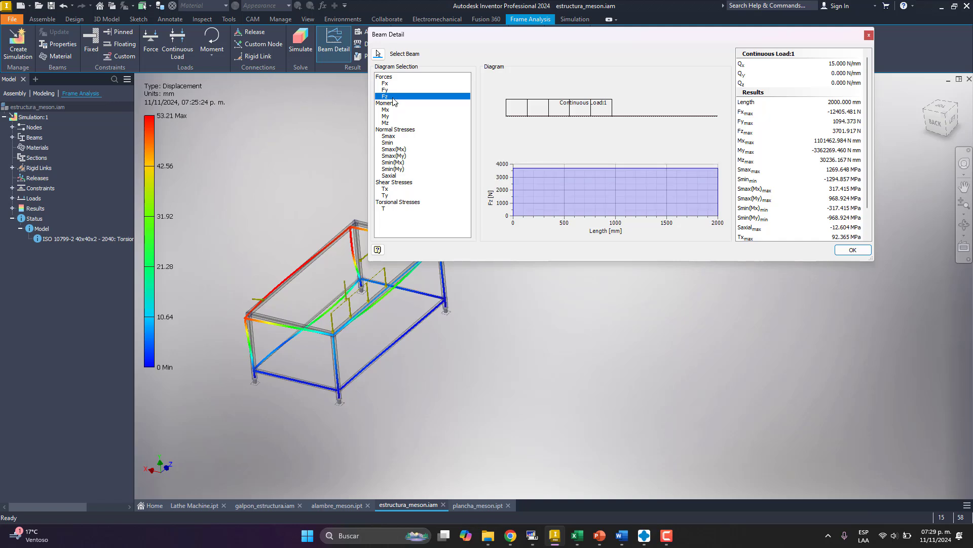
pyautogui.click(393, 110)
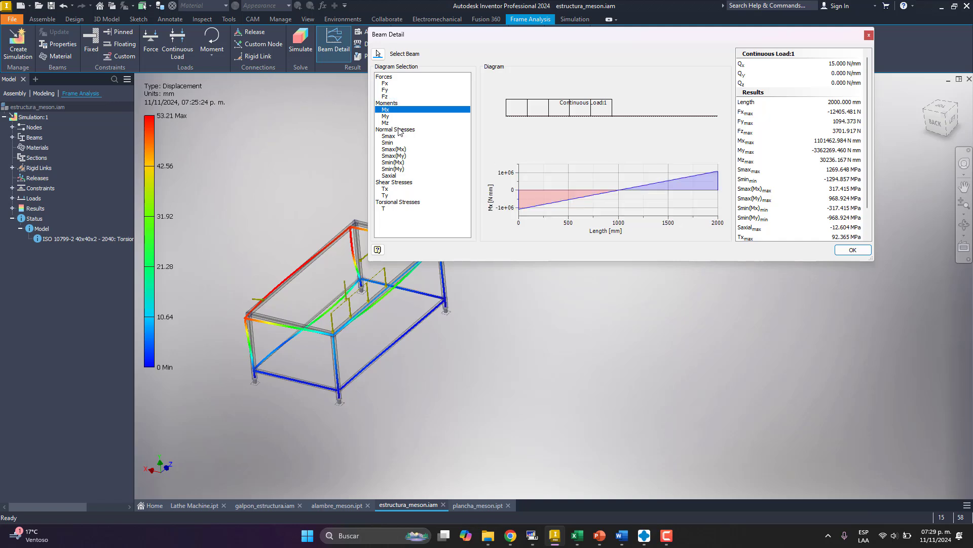
pyautogui.click(396, 117)
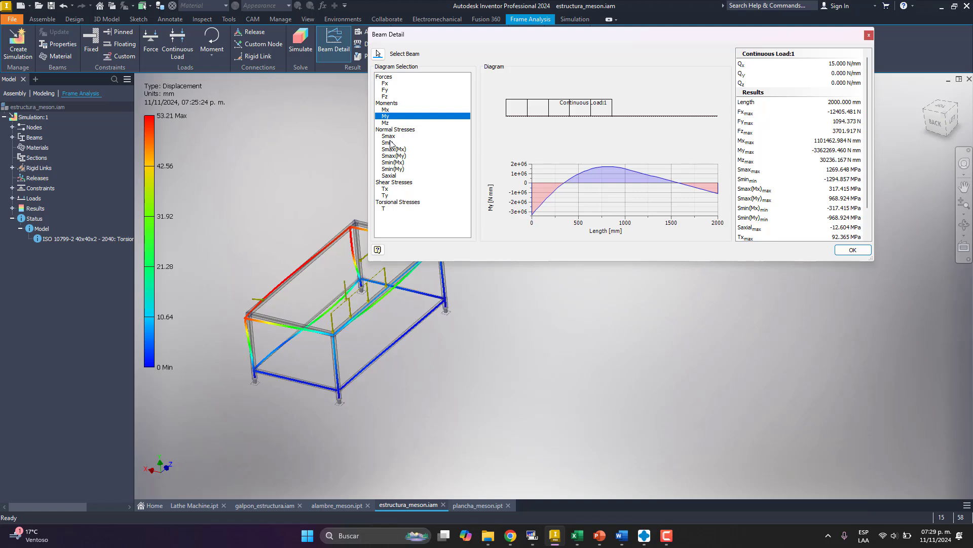
# Examine the loaded top beam's normal stress diagrams, including Smin, its shear stress diagram Tx and its torsional stress diagram T
pyautogui.click(389, 142)
pyautogui.click(393, 156)
pyautogui.click(391, 149)
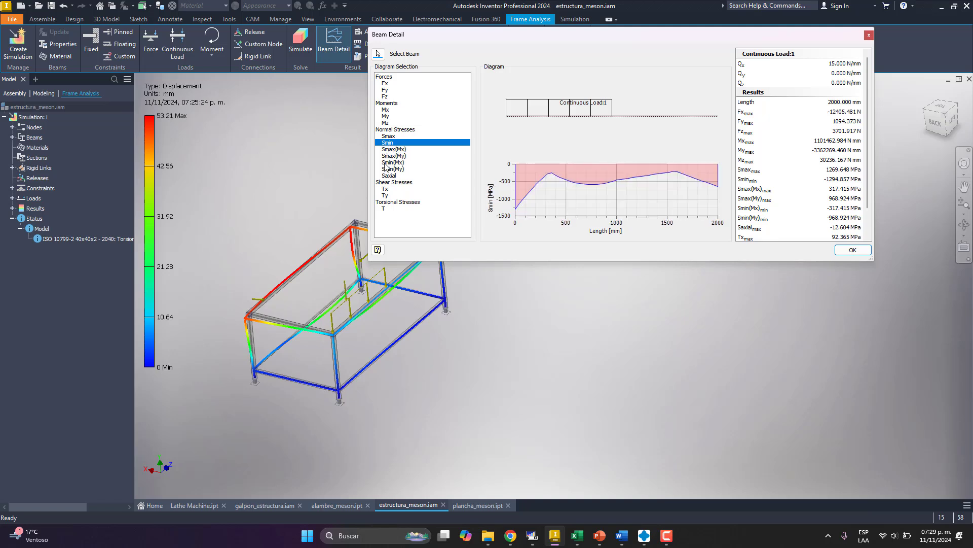
pyautogui.click(387, 163)
pyautogui.click(388, 182)
pyautogui.click(387, 195)
pyautogui.click(385, 189)
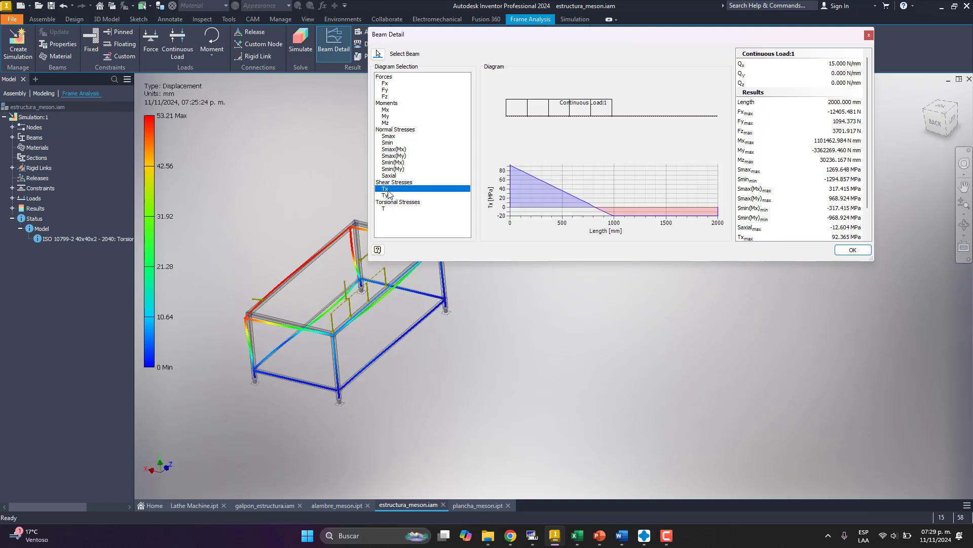
pyautogui.click(381, 208)
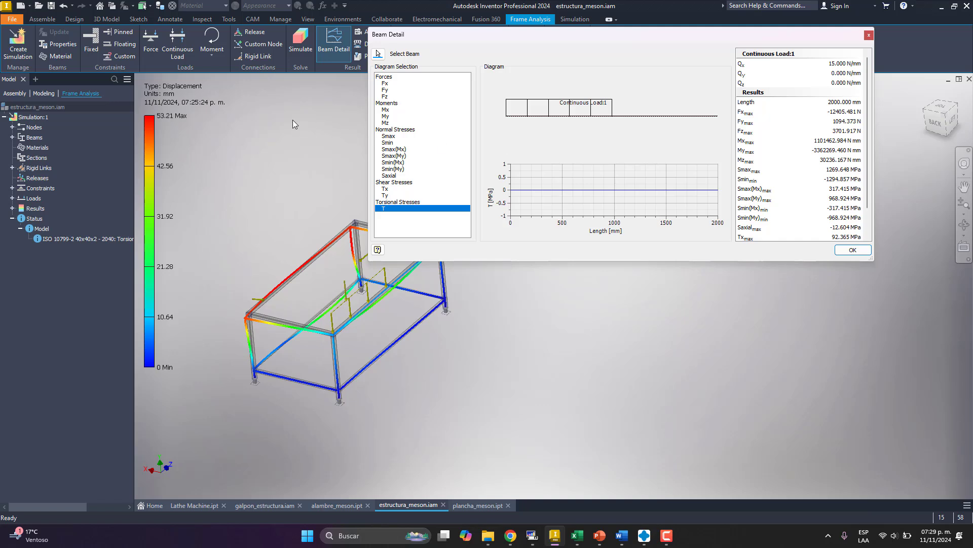
# Review the beam's Fy and Fx force diagrams again, read its remaining maximum results and close the beam details
pyautogui.click(384, 91)
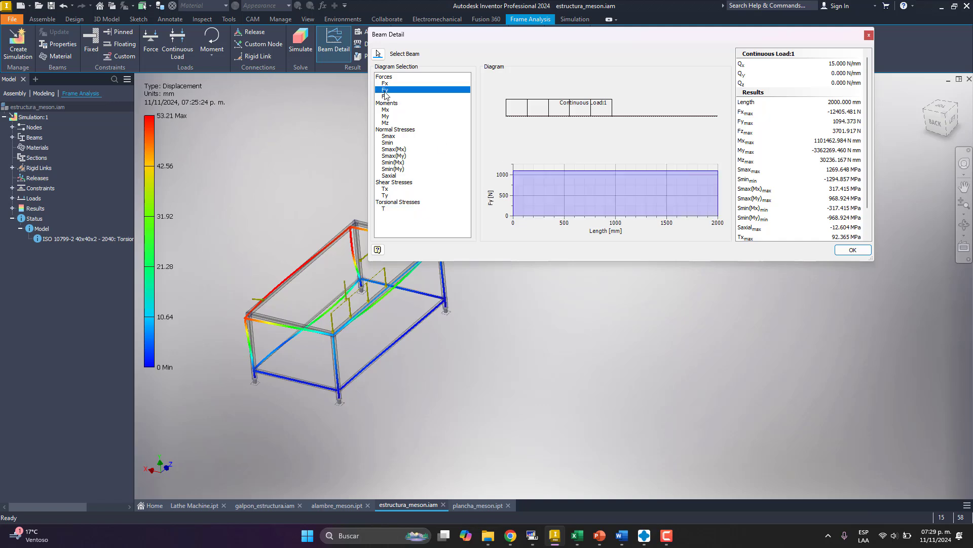
pyautogui.click(387, 84)
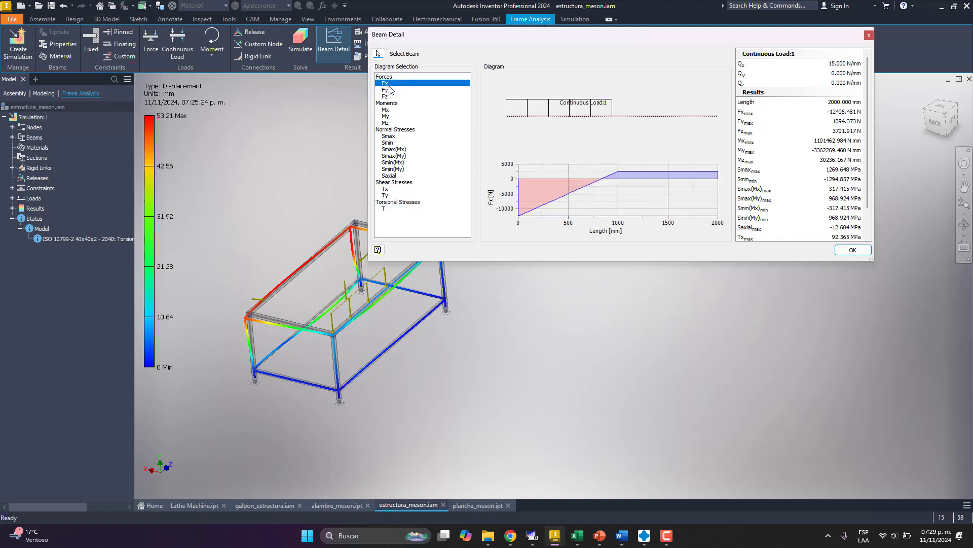
pyautogui.scroll(-1, 831, 163)
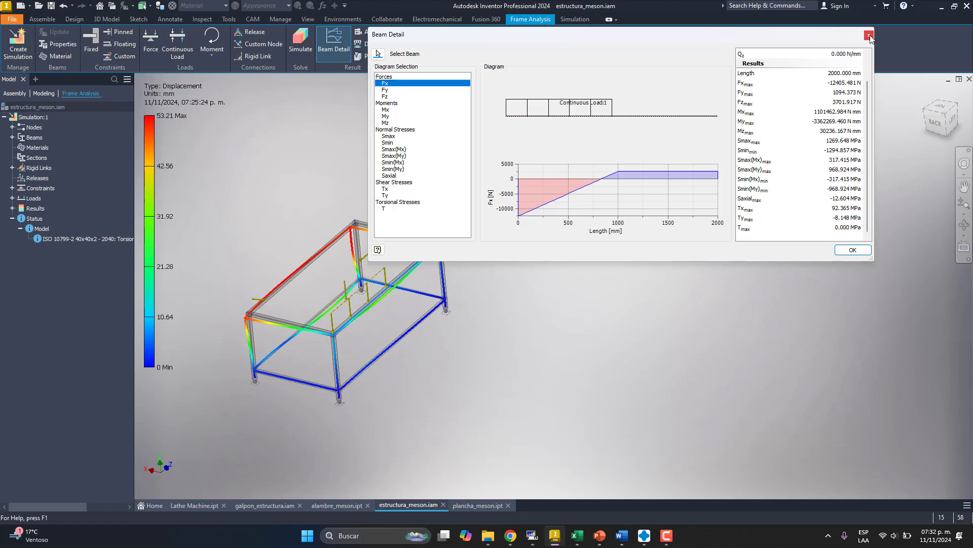
pyautogui.click(869, 35)
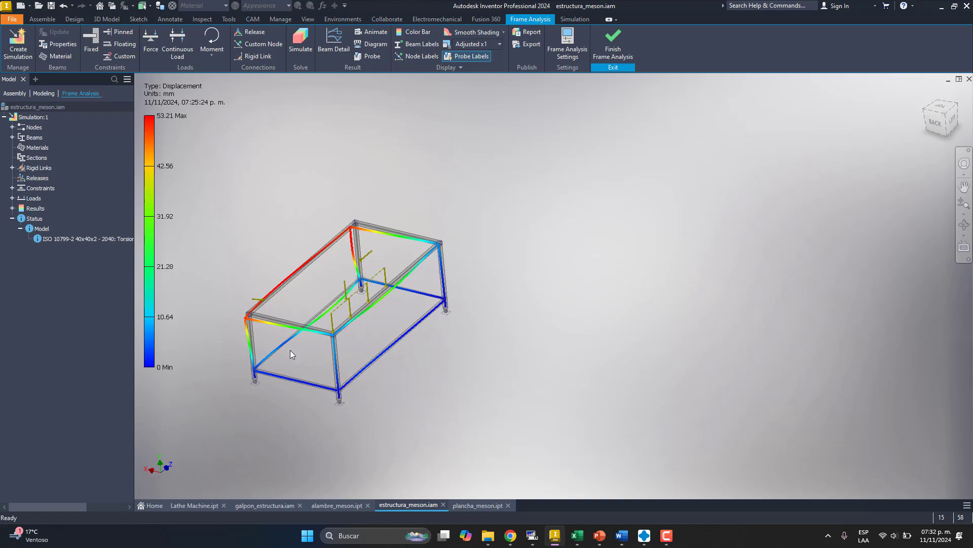
# Display the shear Fx, shear Fy and axial Fz force diagrams on all beams of the frame and inspect them
pyautogui.scroll(-5, 290, 349)
pyautogui.scroll(8, 294, 348)
pyautogui.scroll(-2, 401, 305)
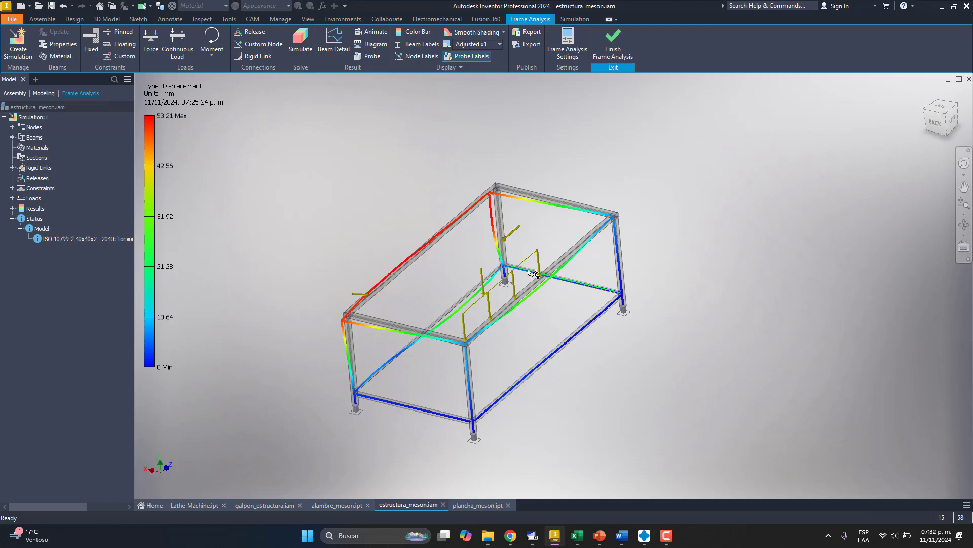
pyautogui.moveTo(530, 273)
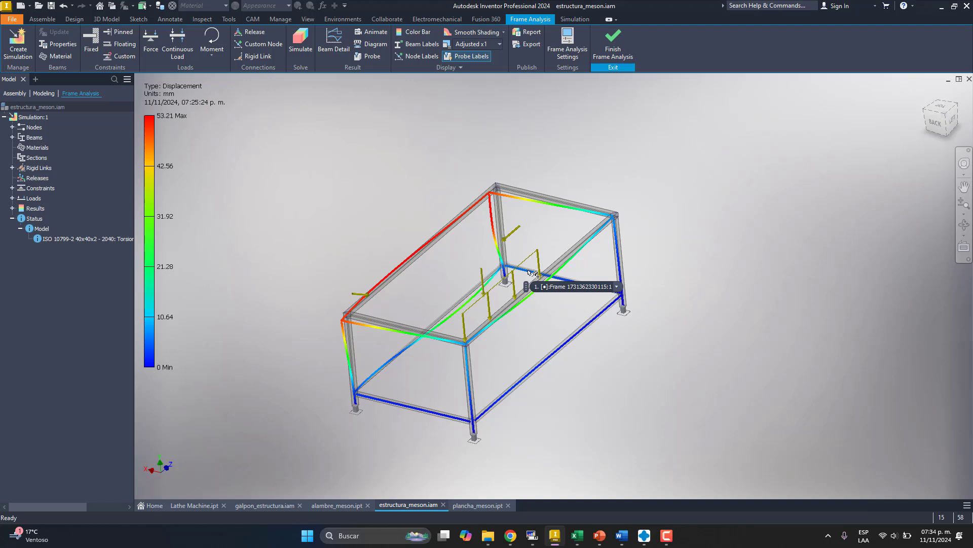
pyautogui.click(374, 47)
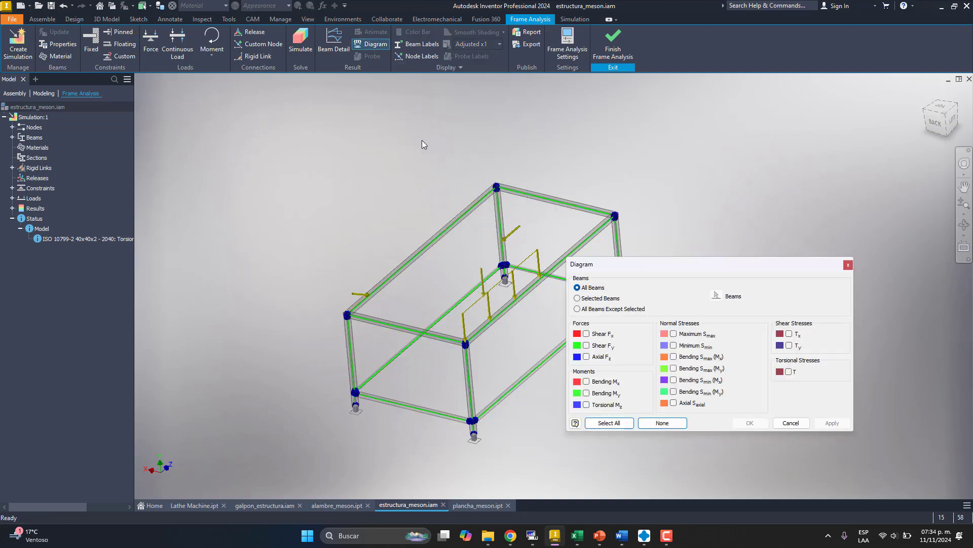
pyautogui.scroll(5, 504, 188)
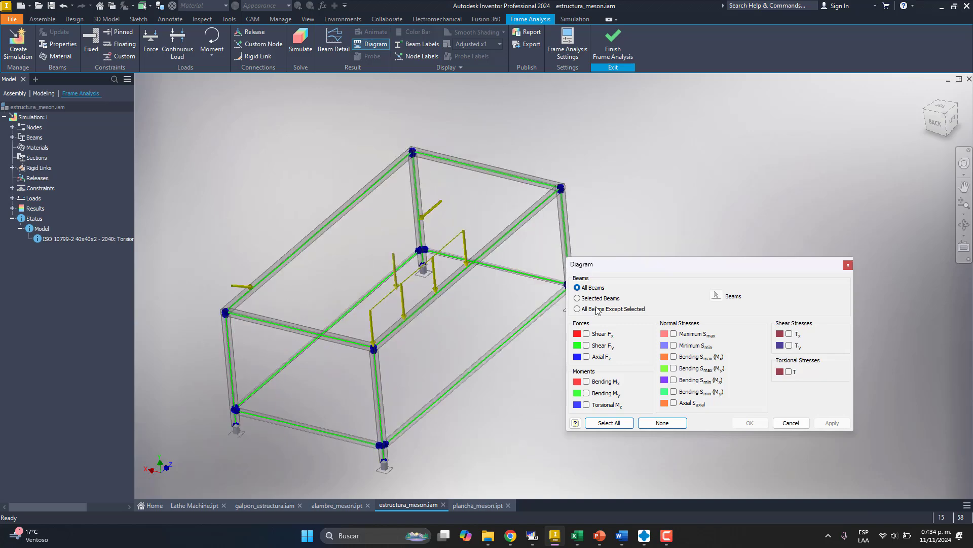
pyautogui.click(587, 334)
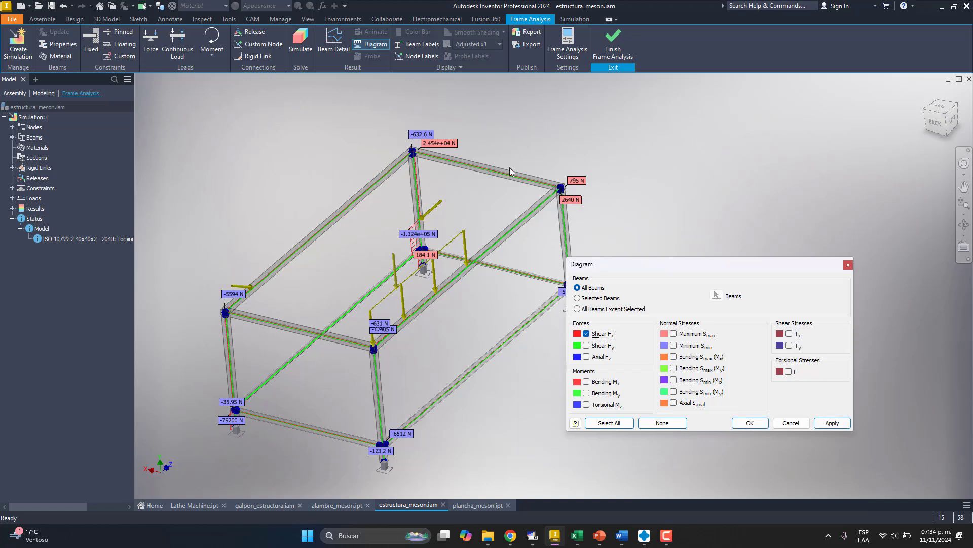
pyautogui.click(587, 346)
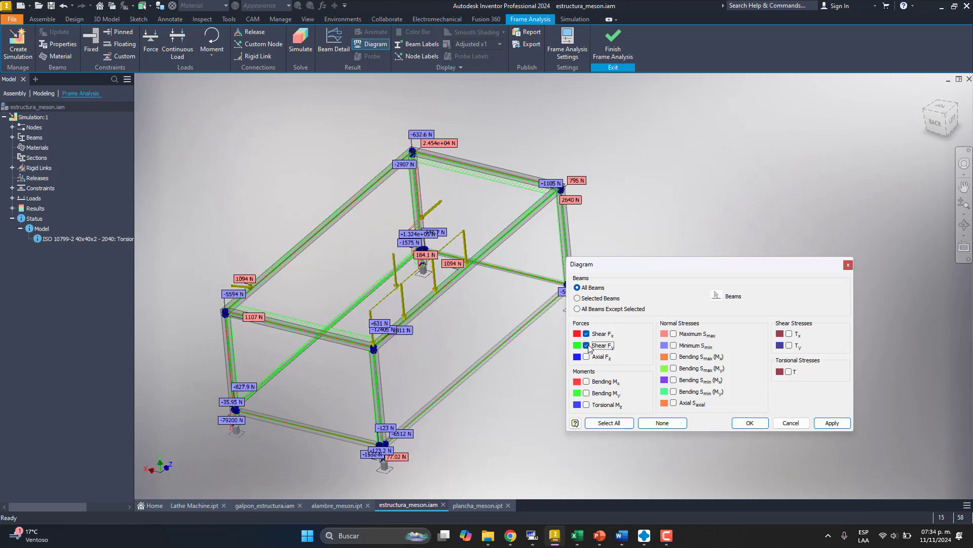
pyautogui.click(587, 357)
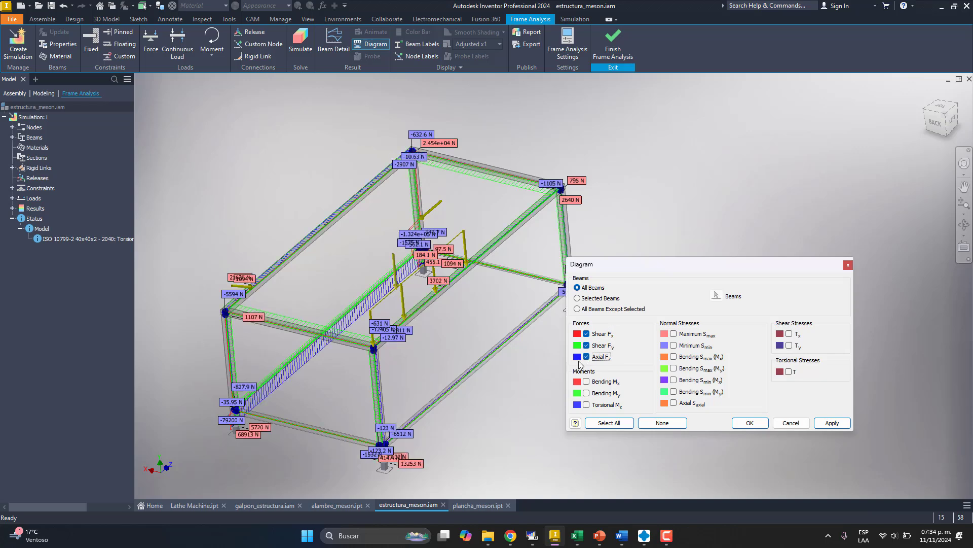
pyautogui.scroll(6, 304, 361)
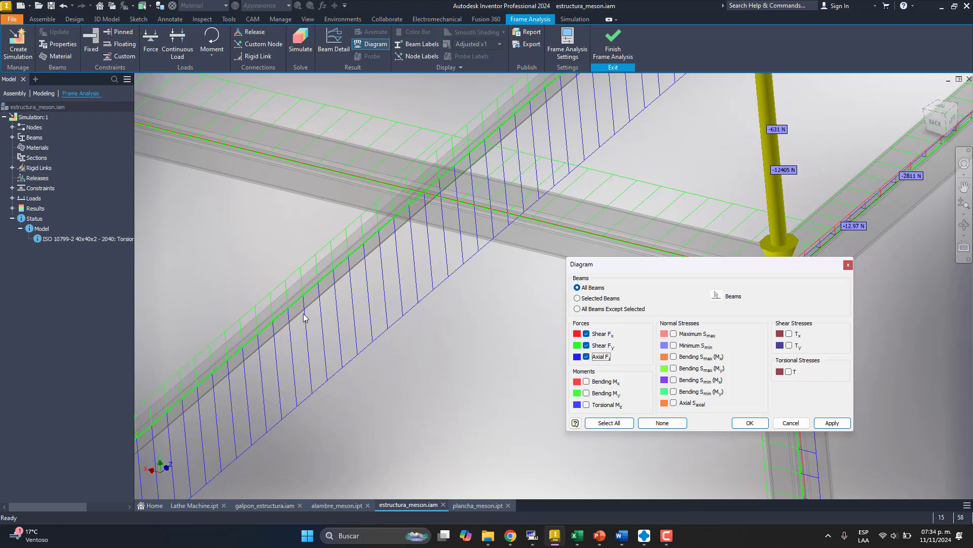
pyautogui.scroll(-8, 306, 324)
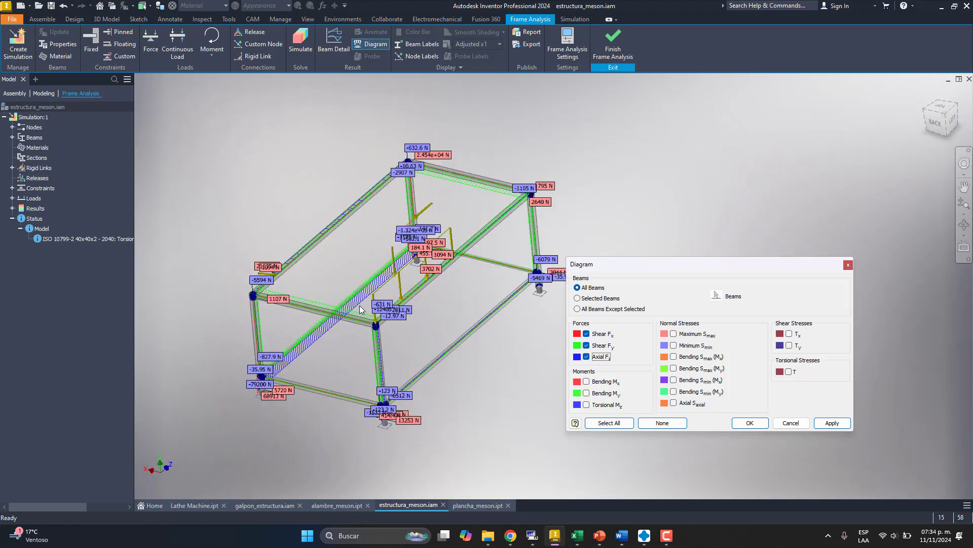
# Add the bending Mx, bending My and torsional Mz moment diagrams to all beams
pyautogui.click(587, 382)
pyautogui.click(587, 393)
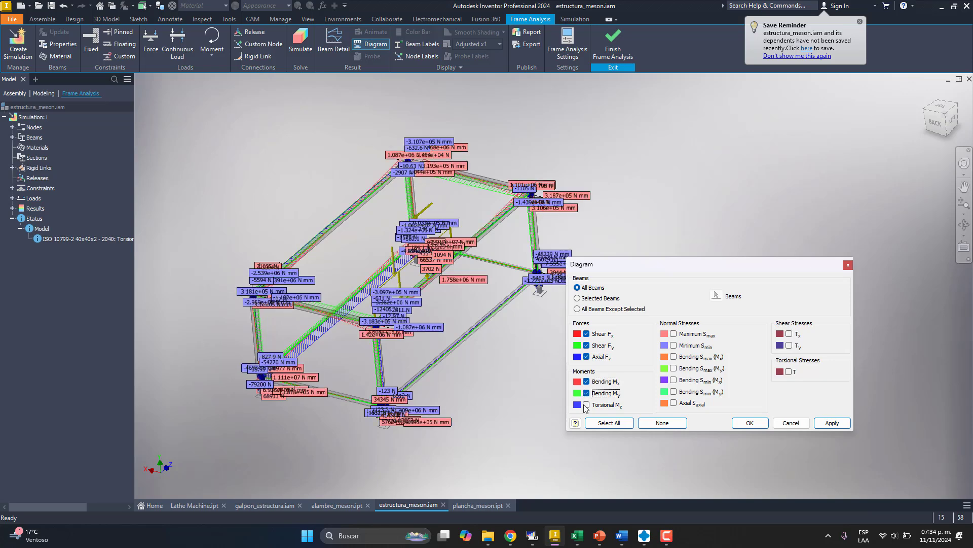
pyautogui.click(587, 404)
# Add the normal stress diagrams for maximum Smax, minimum Smin, bending Smax(Mx) and bending Smax(My) to all beams
pyautogui.click(673, 333)
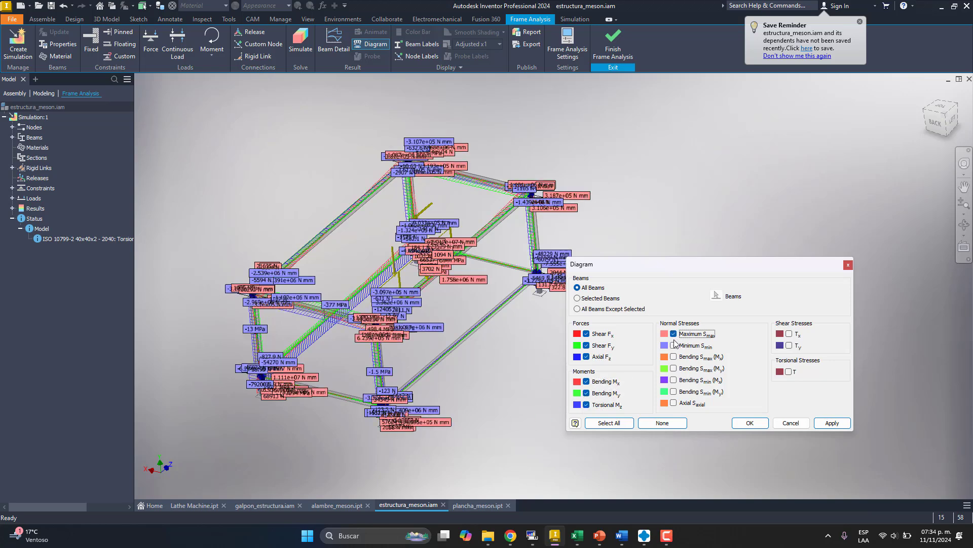
pyautogui.click(674, 345)
pyautogui.click(673, 357)
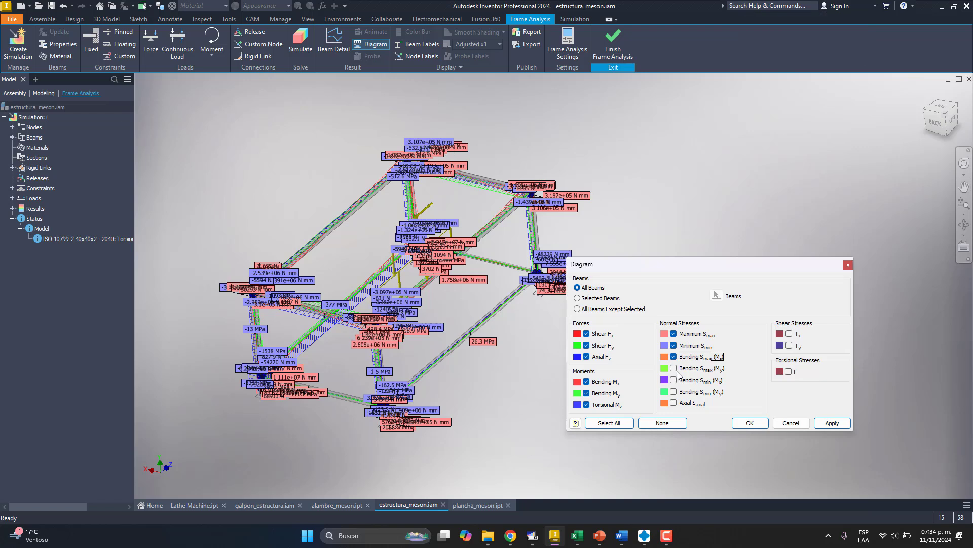
pyautogui.click(674, 368)
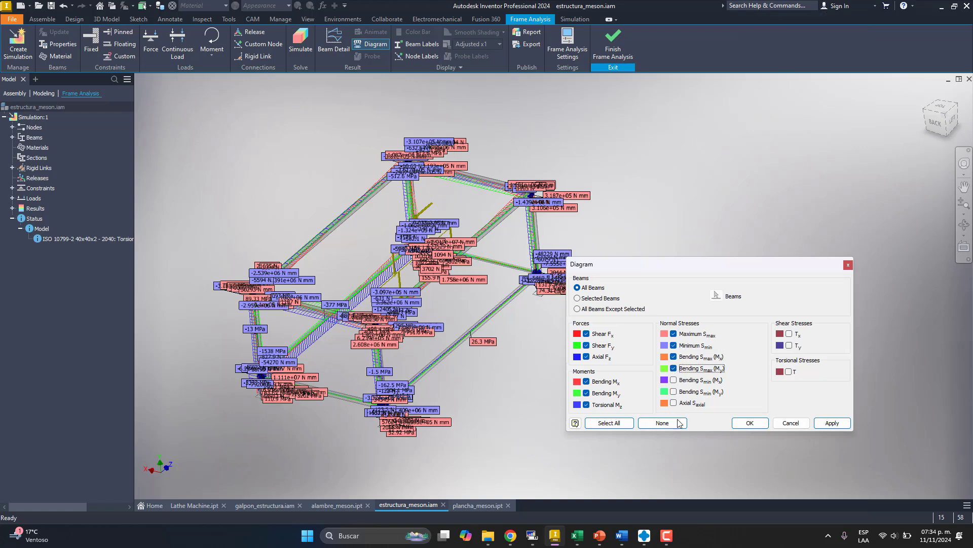
# Add the shear stress Tx and Ty, torsional stress T, bending Smin(Mx) and Smin(My), and axial Saxial diagrams to all beams
pyautogui.click(789, 334)
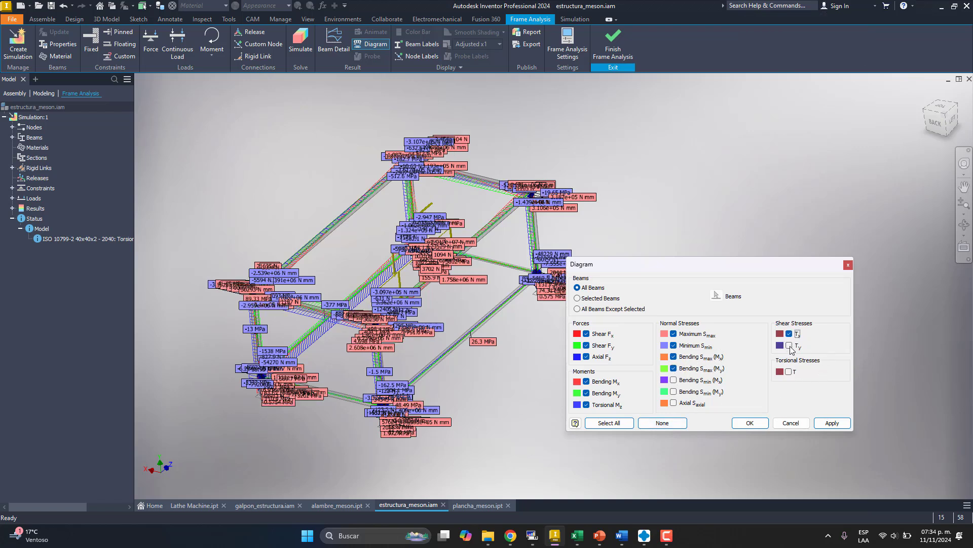
pyautogui.click(789, 345)
pyautogui.click(789, 372)
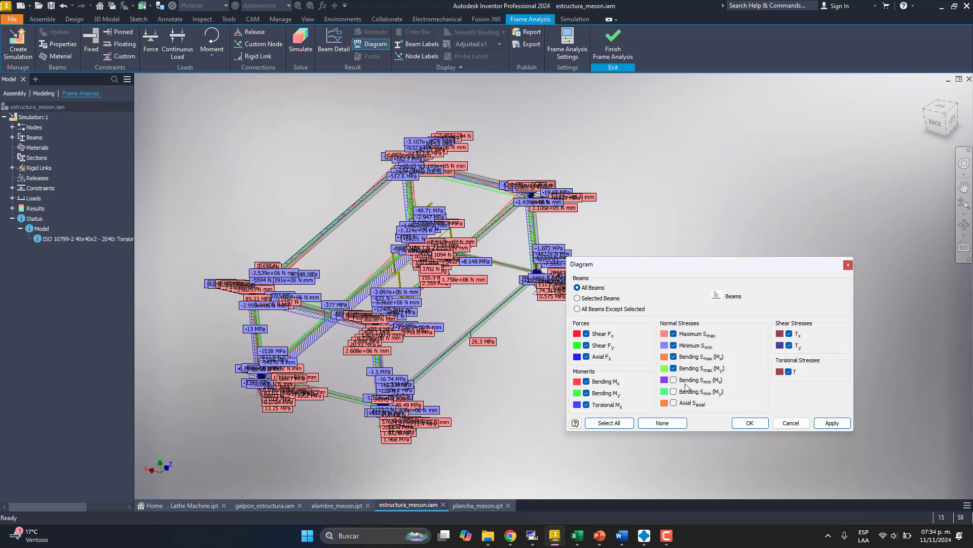
pyautogui.click(674, 380)
pyautogui.click(674, 392)
pyautogui.click(673, 403)
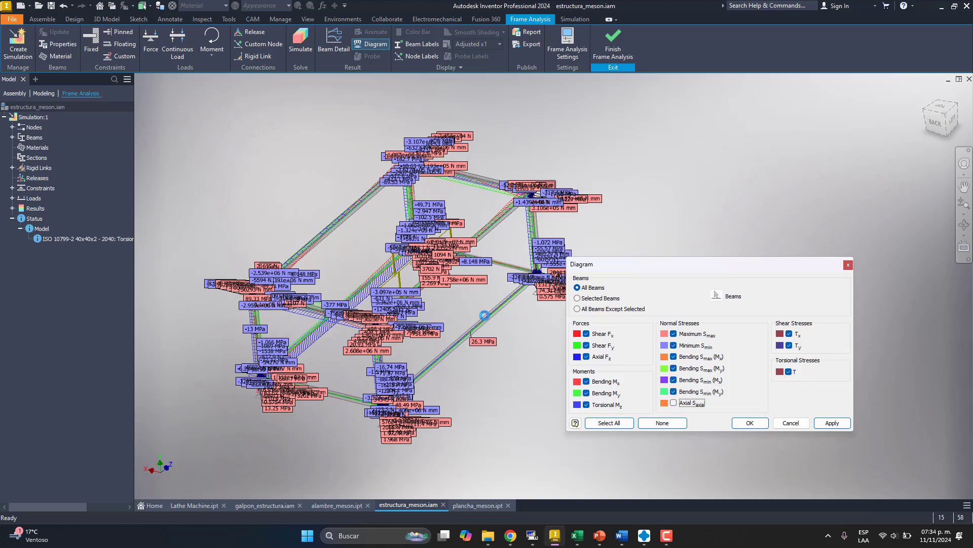
# Examine the combined force, moment and stress diagrams along the legs and long beams from several angles
pyautogui.scroll(-8, 533, 221)
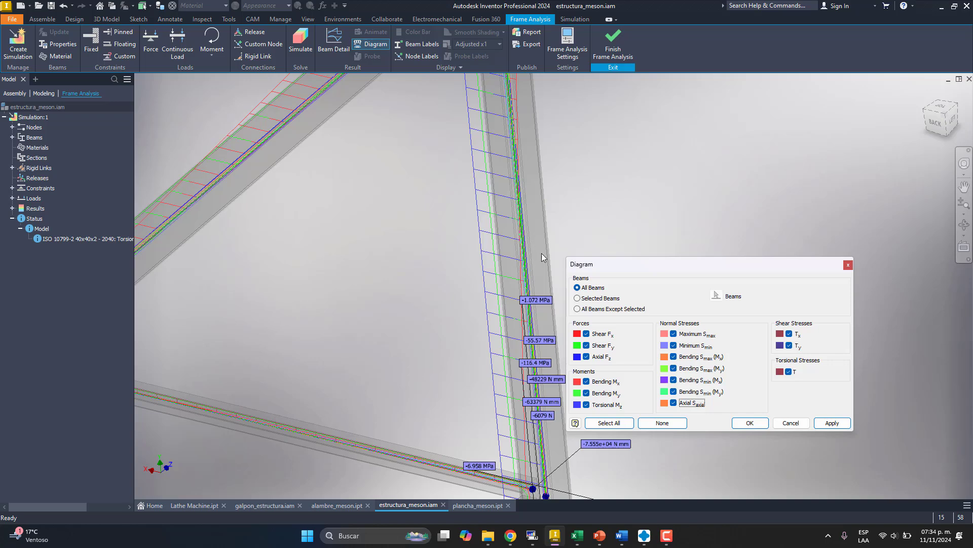
pyautogui.keyDown('shift'); pyautogui.moveTo(542, 253); pyautogui.dragTo(507, 287, button='middle'); pyautogui.keyUp('shift')
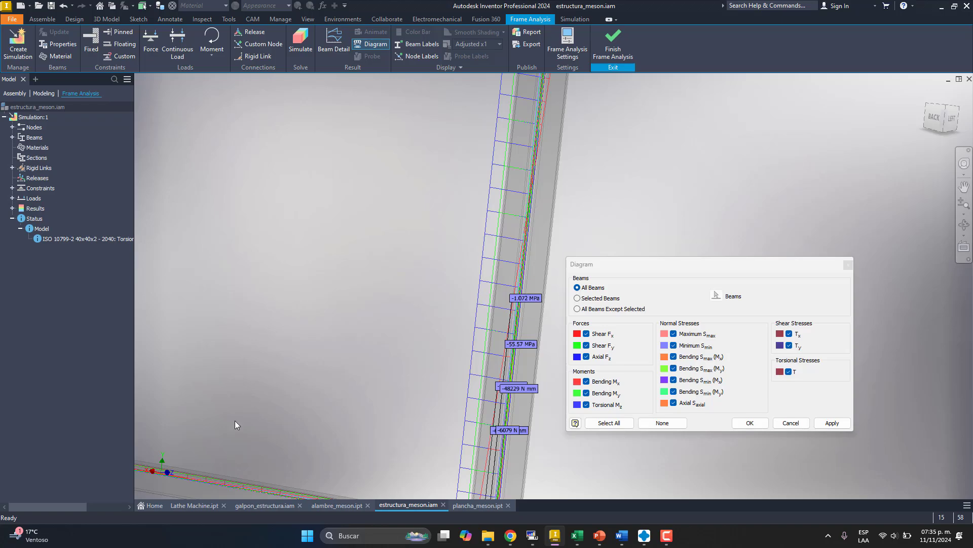
pyautogui.scroll(8, 516, 375)
pyautogui.keyDown('shift'); pyautogui.moveTo(456, 359); pyautogui.dragTo(329, 373, button='middle'); pyautogui.keyUp('shift')
pyautogui.scroll(-3, 530, 347)
pyautogui.scroll(-2, 529, 346)
pyautogui.scroll(5, 279, 439)
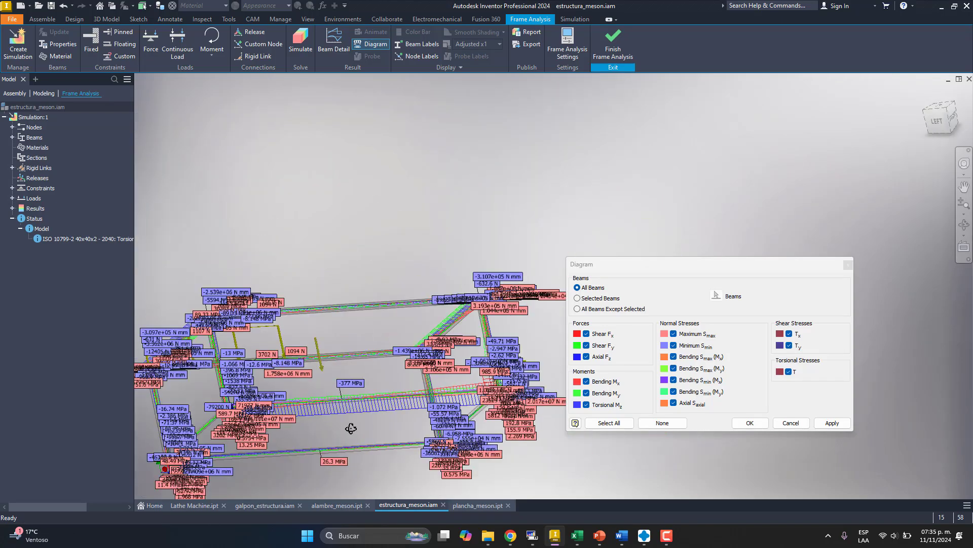
pyautogui.keyDown('shift'); pyautogui.moveTo(279, 439); pyautogui.dragTo(385, 423, button='middle'); pyautogui.keyUp('shift')
pyautogui.scroll(-3, 385, 423)
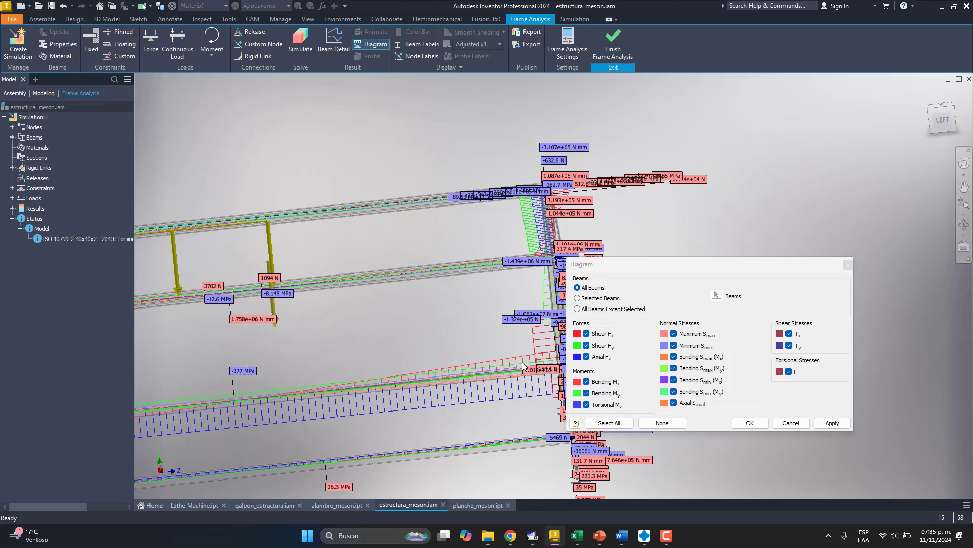
# Dismiss the beam diagrams without applying them and rerun the frame simulation from a corner view
pyautogui.click(849, 269)
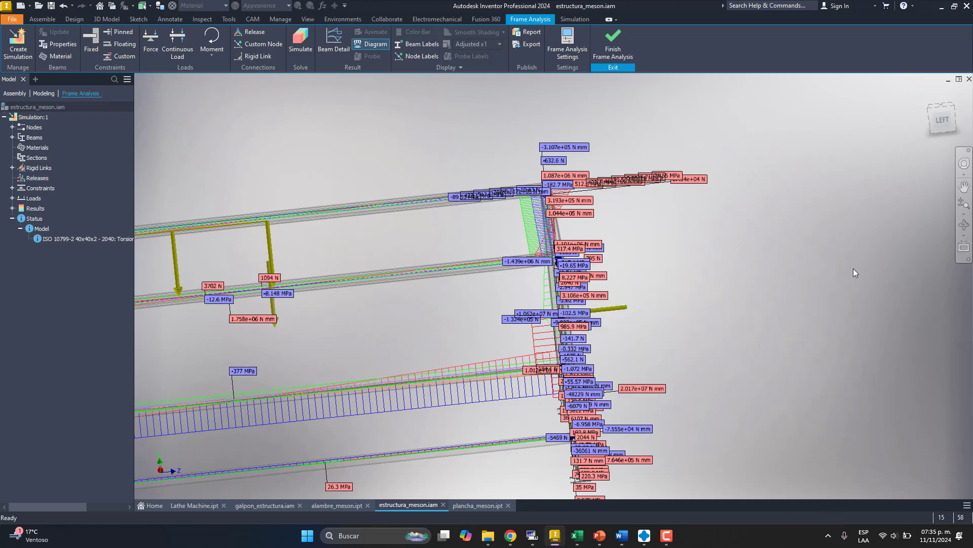
pyautogui.scroll(5, 823, 257)
pyautogui.scroll(-3, 723, 259)
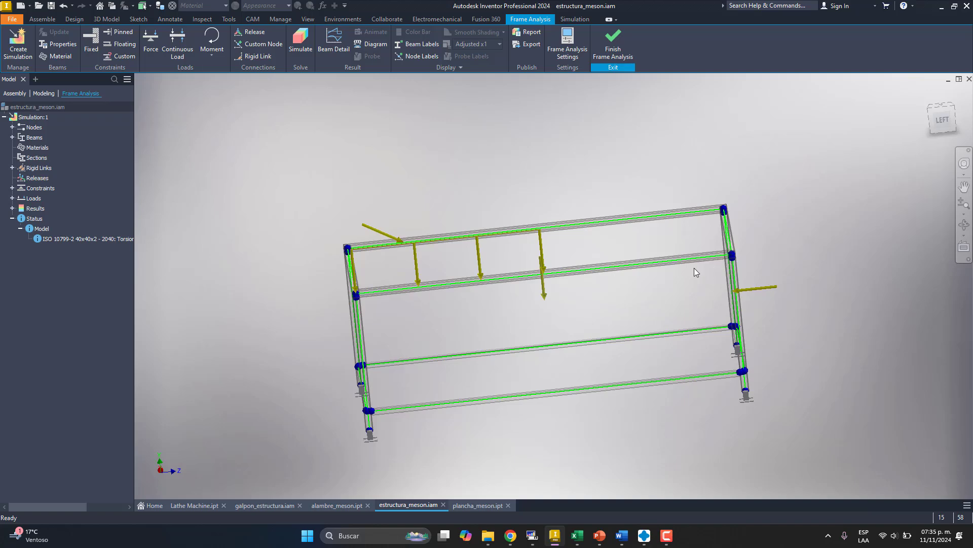
pyautogui.click(930, 107)
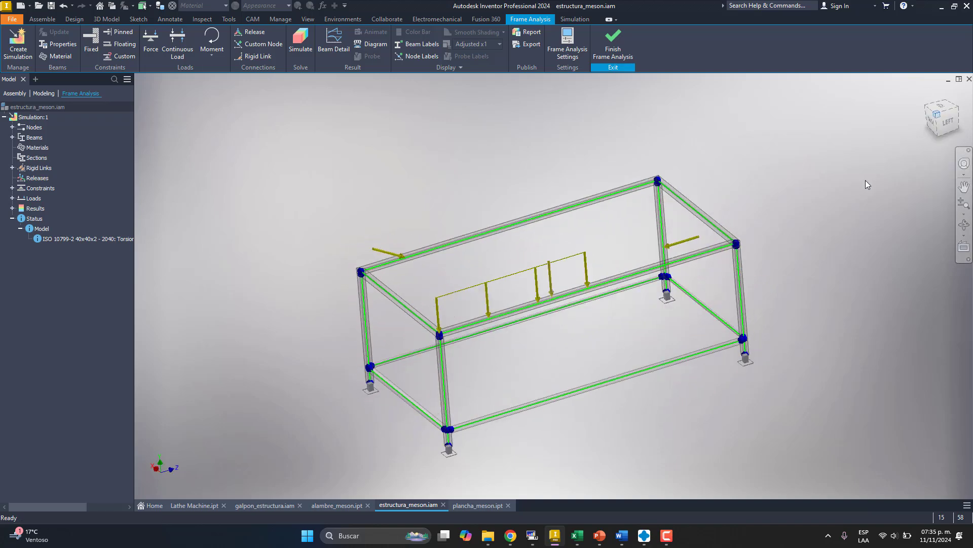
pyautogui.click(300, 41)
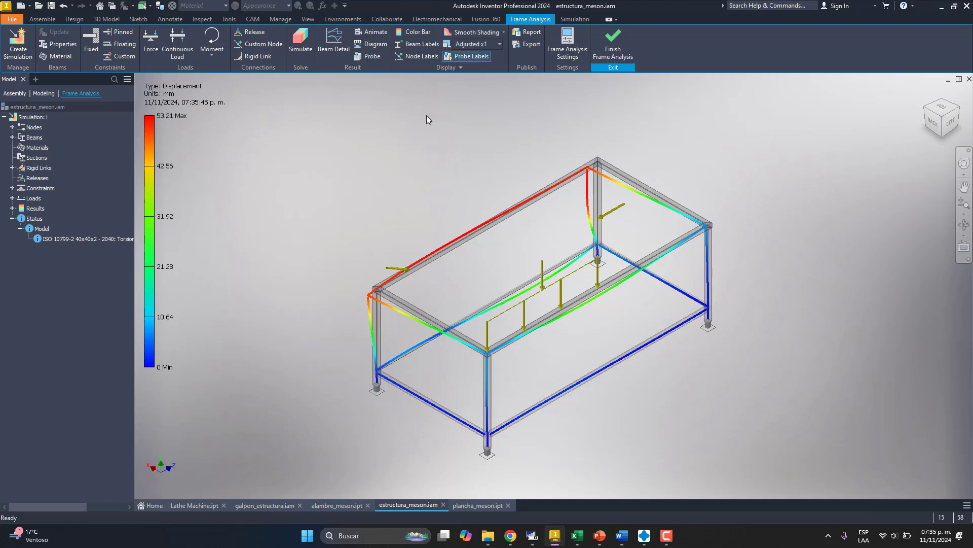
# Generate a complete frame analysis report of Simulation:1 in the single-file web page (*.html) format
pyautogui.click(527, 32)
pyautogui.click(430, 177)
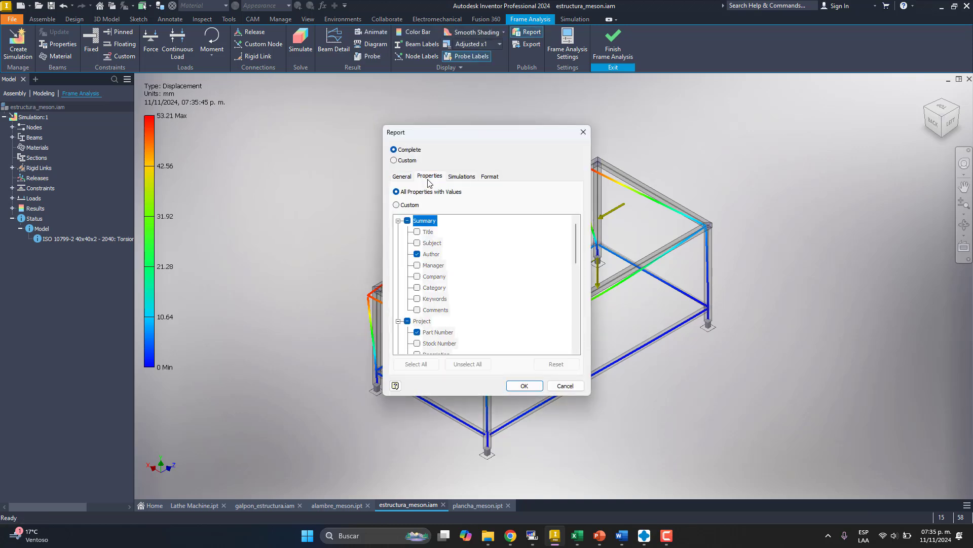
pyautogui.click(462, 176)
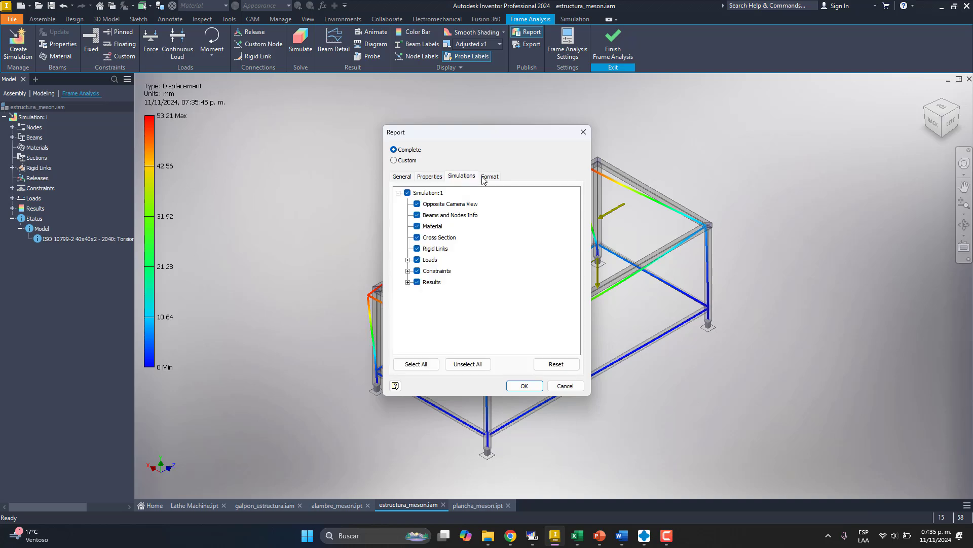
pyautogui.click(490, 176)
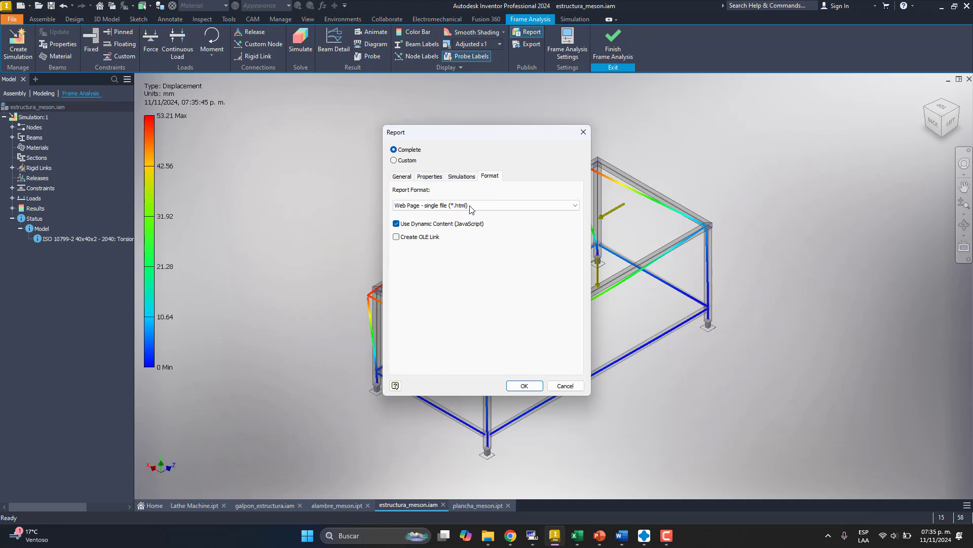
pyautogui.click(524, 385)
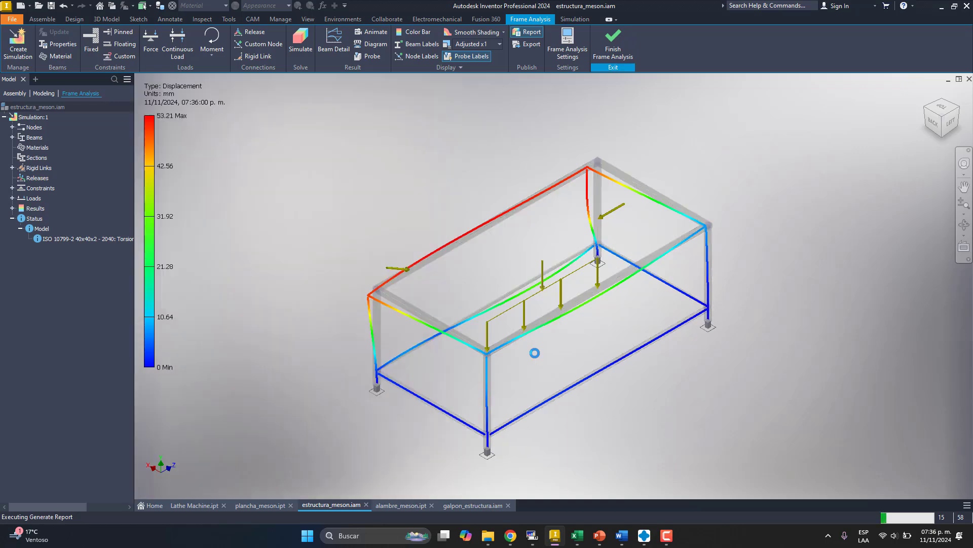
# Read through the report's properties, material, rigid links, loads, constraints, static result summary and force, moment and stress figures
pyautogui.scroll(-15, 339, 290)
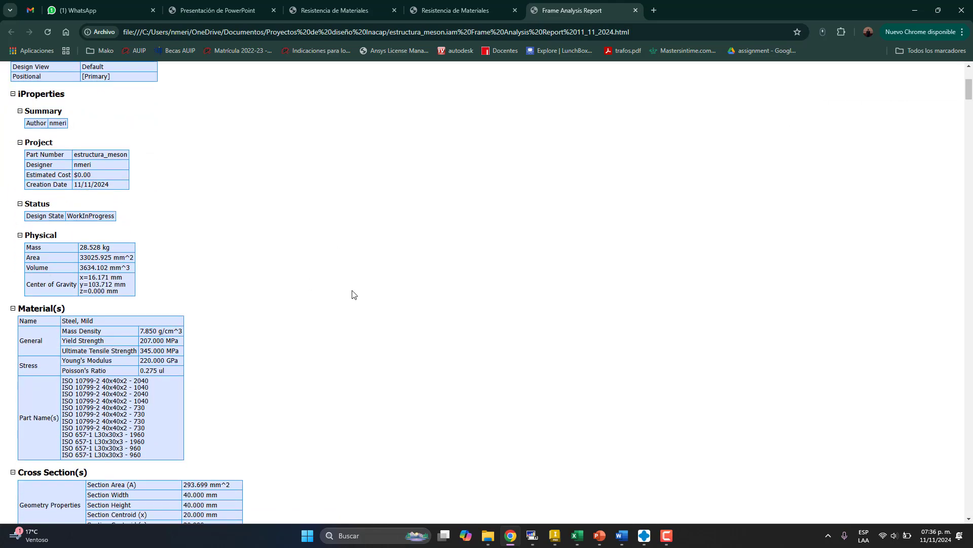
pyautogui.scroll(-10, 372, 300)
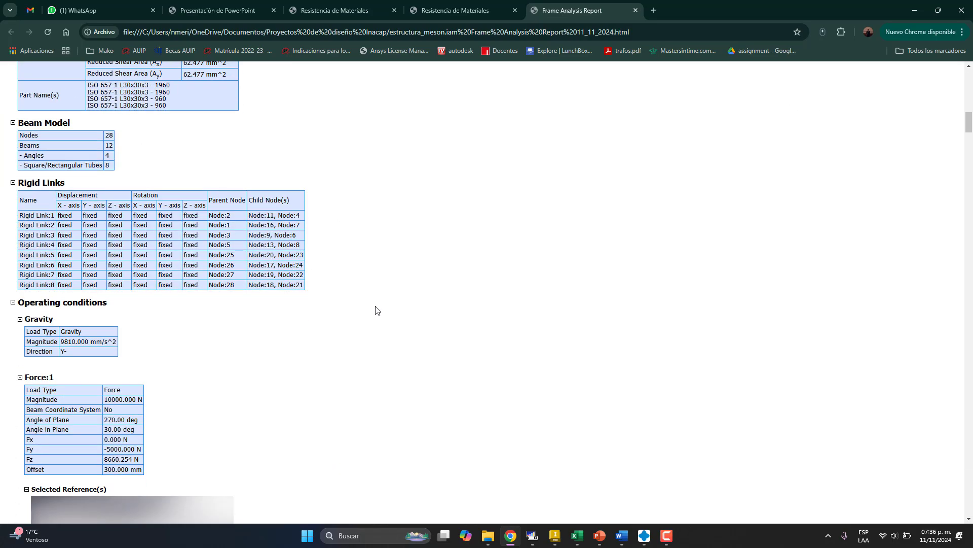
pyautogui.scroll(-15, 364, 349)
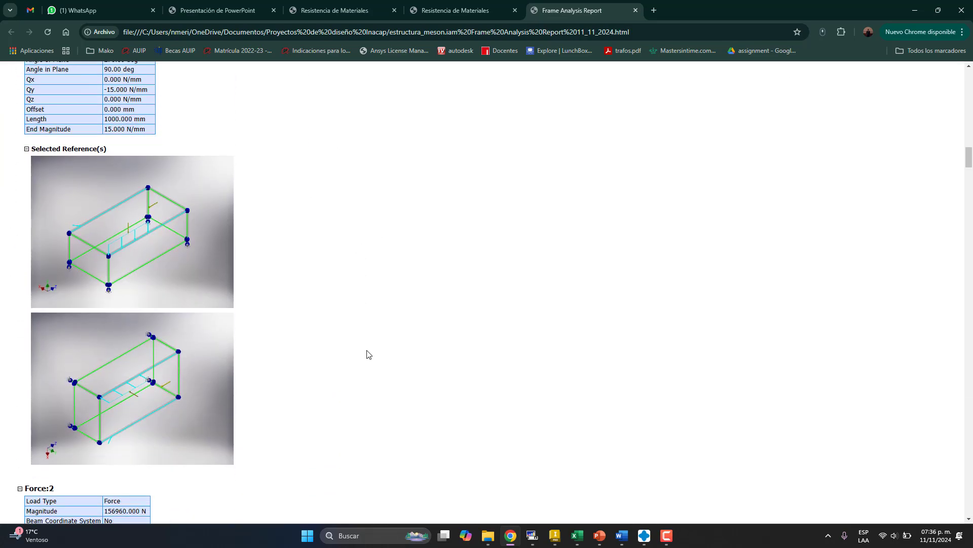
pyautogui.scroll(-20, 347, 372)
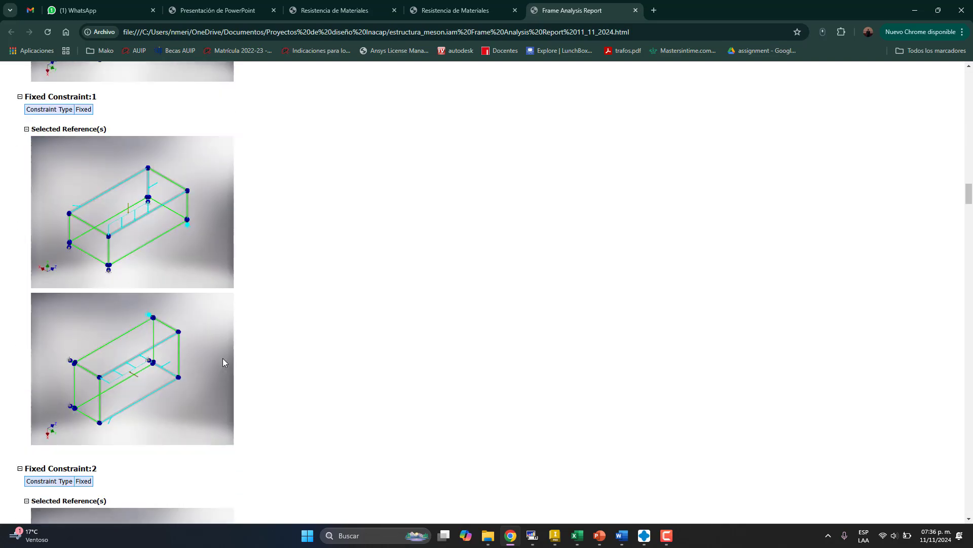
pyautogui.scroll(-19, 218, 368)
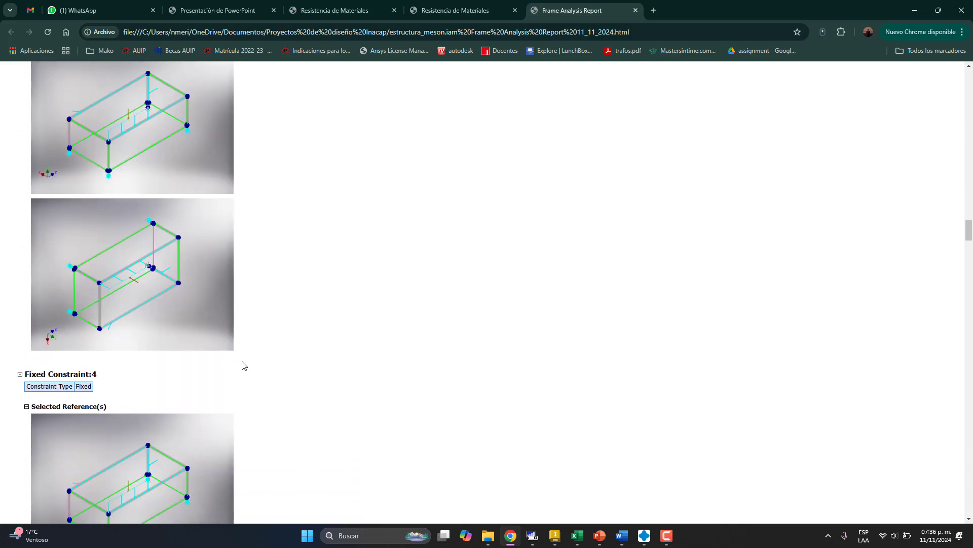
pyautogui.scroll(-4, 245, 365)
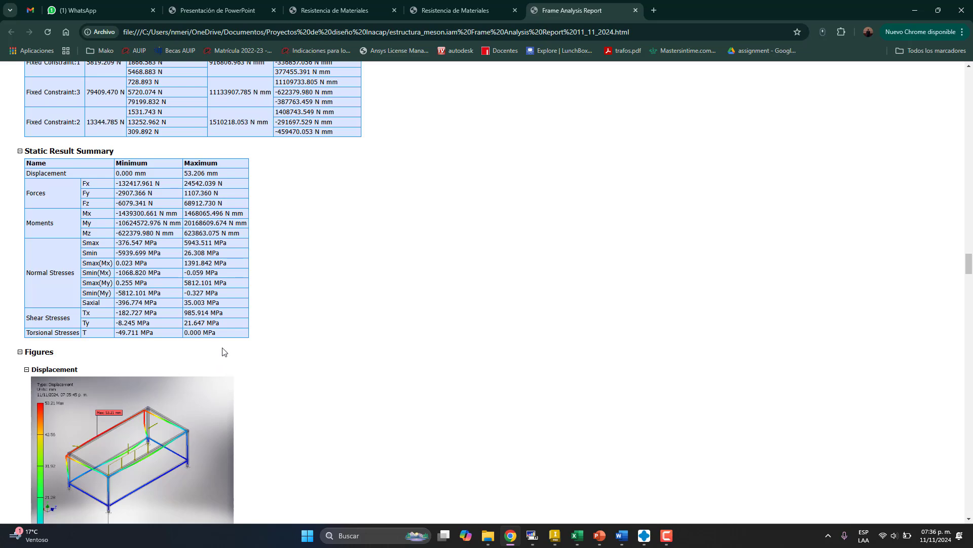
pyautogui.scroll(-7, 223, 380)
pyautogui.scroll(-5, 241, 360)
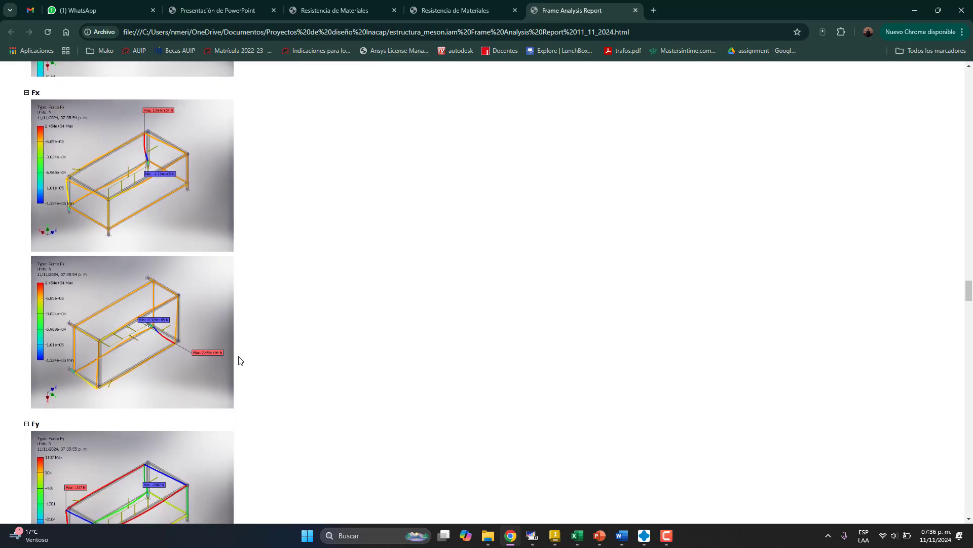
pyautogui.scroll(-16, 248, 362)
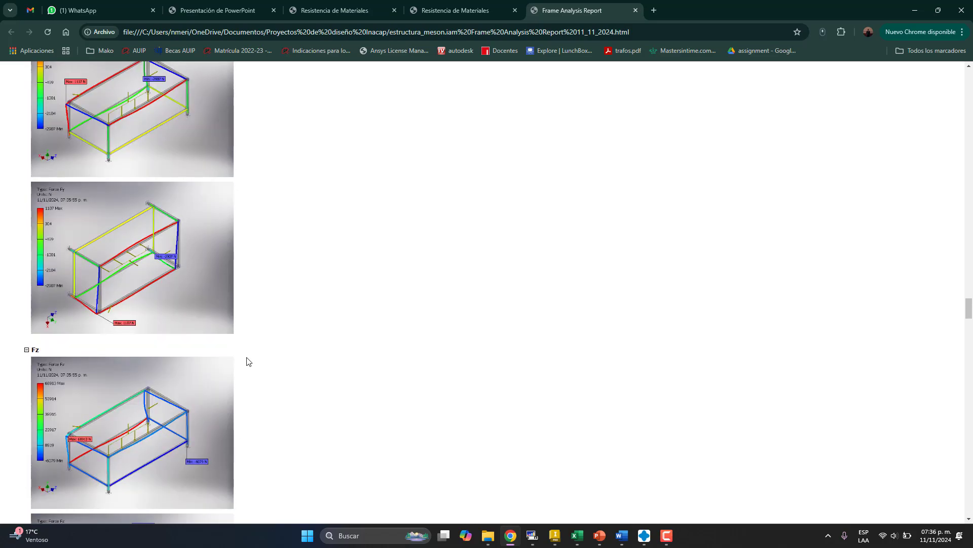
pyautogui.scroll(-20, 248, 362)
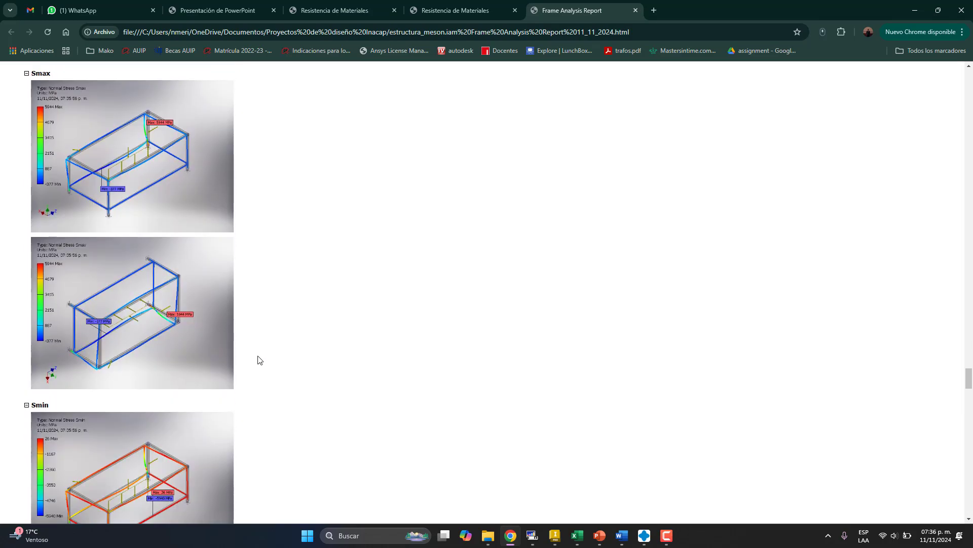
pyautogui.scroll(-20, 265, 364)
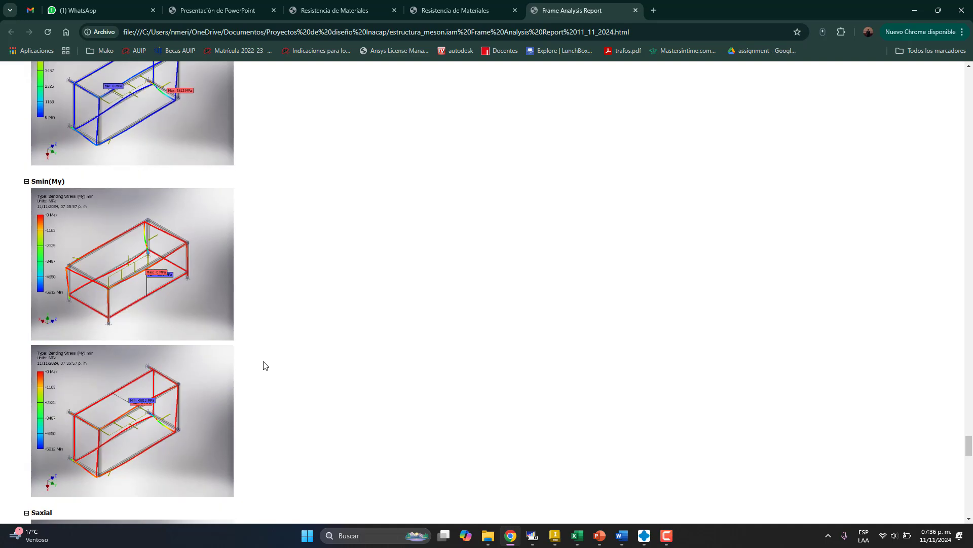
pyautogui.scroll(-1, 267, 364)
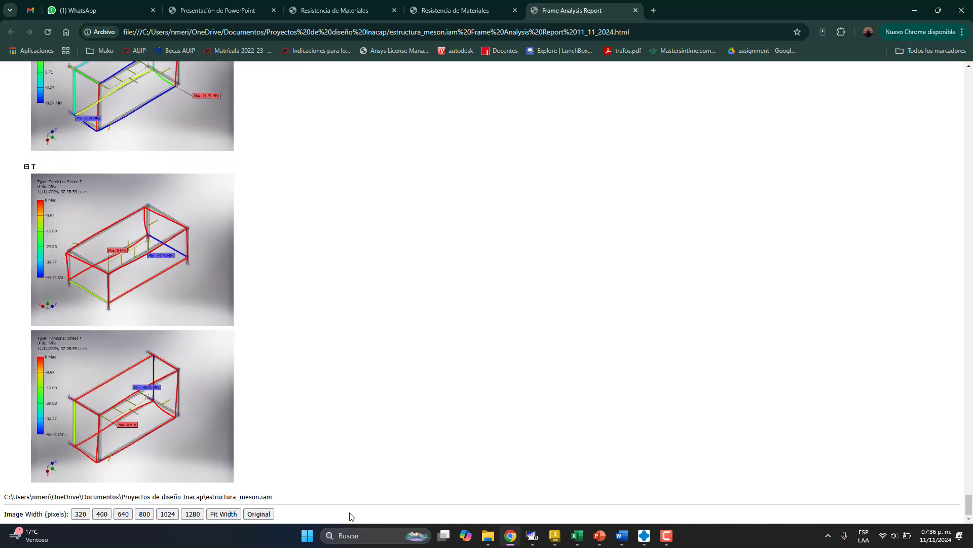
# Switch back to Inventor and show the beam detail Fx diagram of the long upper beam carrying Force:1
pyautogui.click(509, 540)
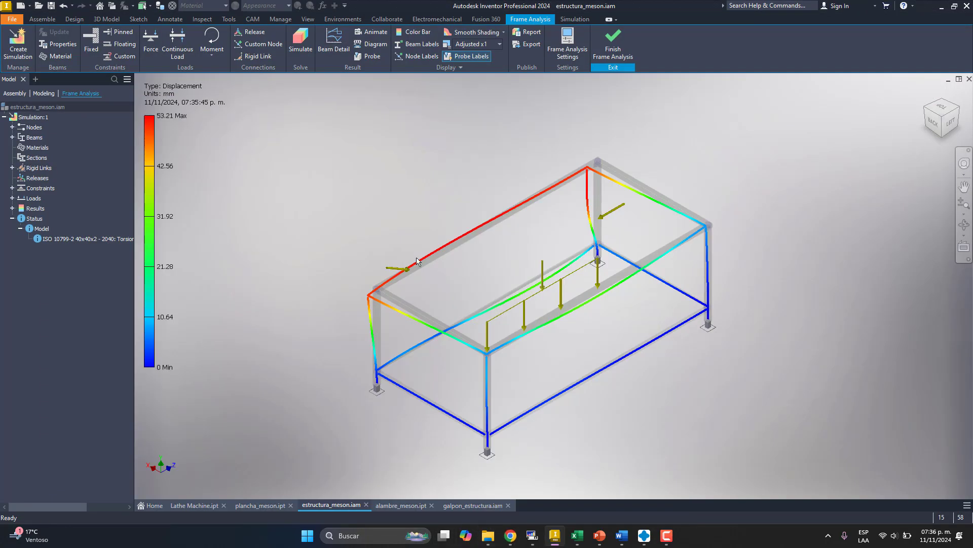
pyautogui.click(324, 53)
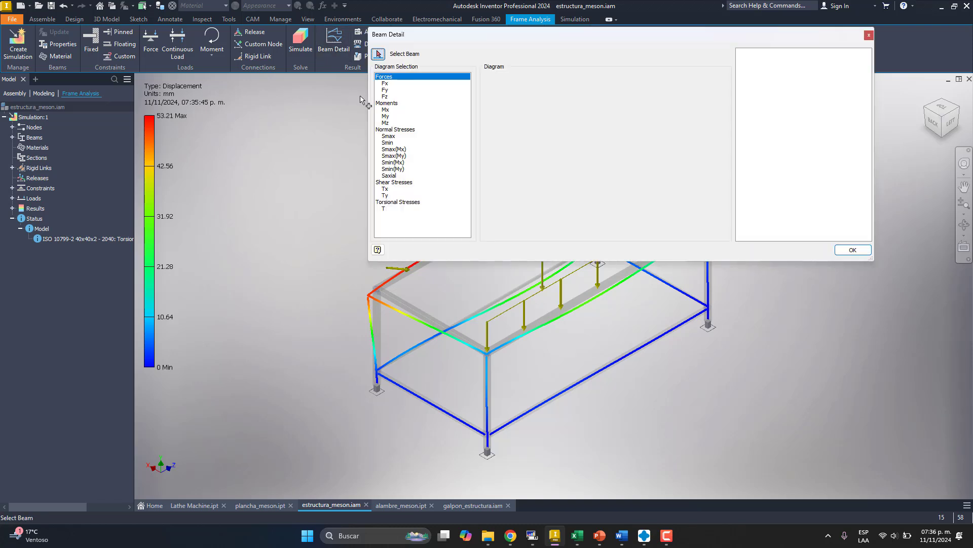
pyautogui.click(395, 90)
pyautogui.click(402, 84)
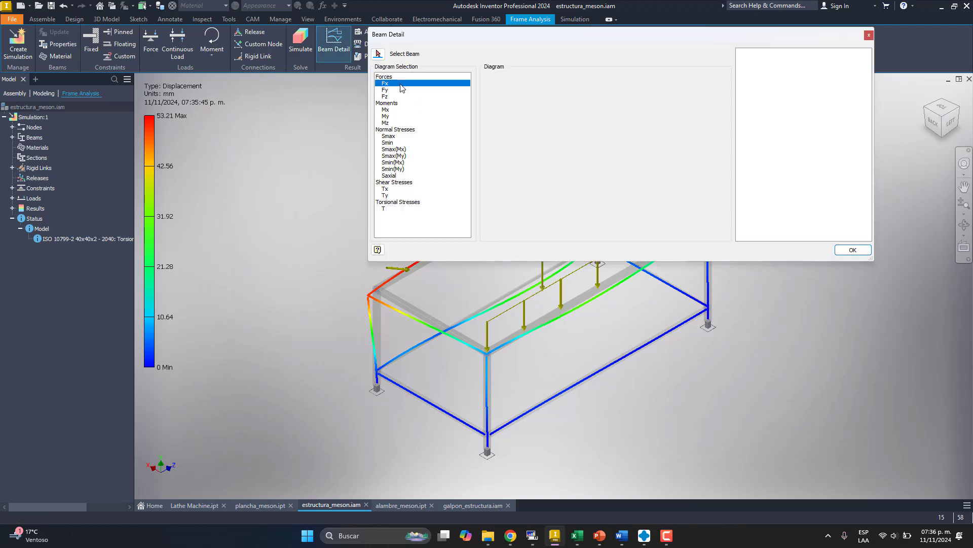
pyautogui.click(420, 268)
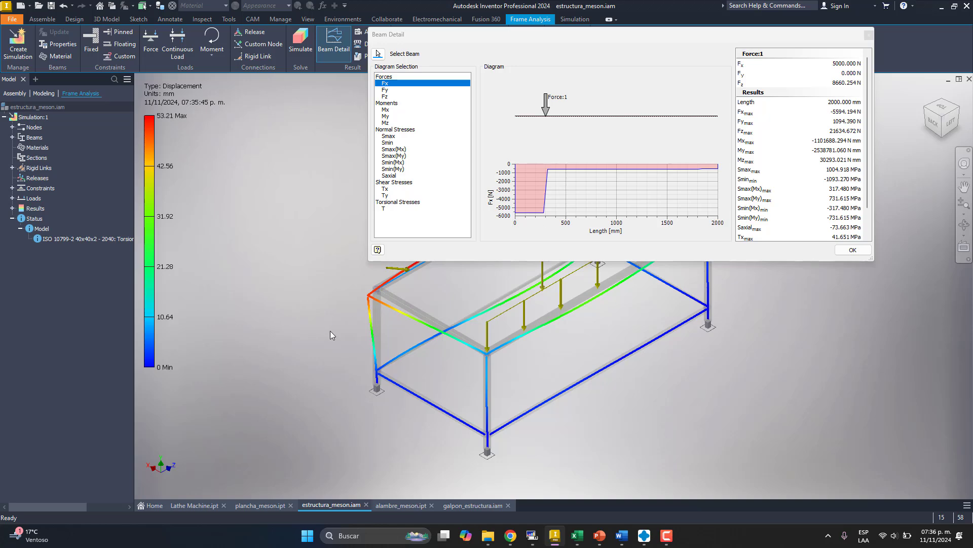
# Show the beam detail Fx diagram of the vertical leg loaded by Force:2
pyautogui.scroll(5, 459, 303)
pyautogui.scroll(-10, 283, 463)
pyautogui.scroll(5, 301, 443)
pyautogui.scroll(-6, 311, 385)
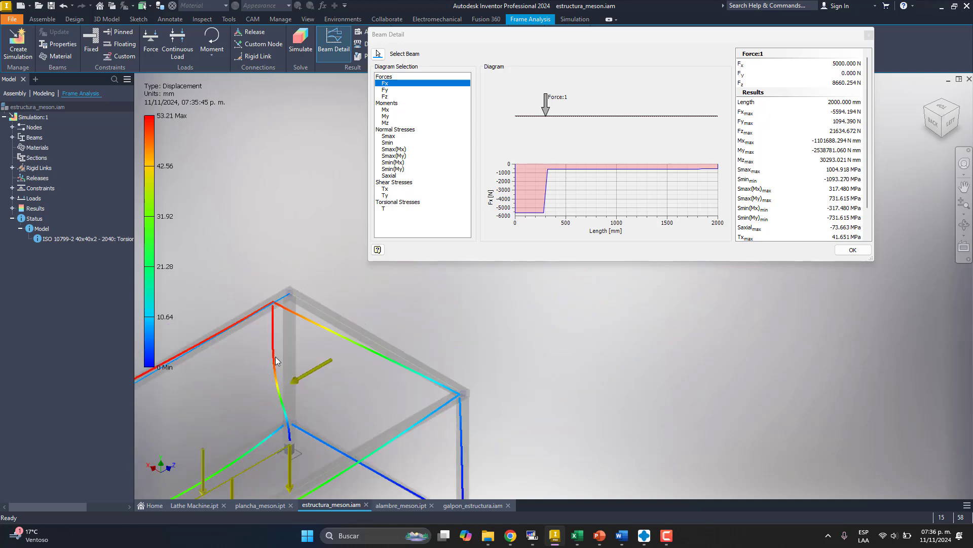
pyautogui.click(380, 54)
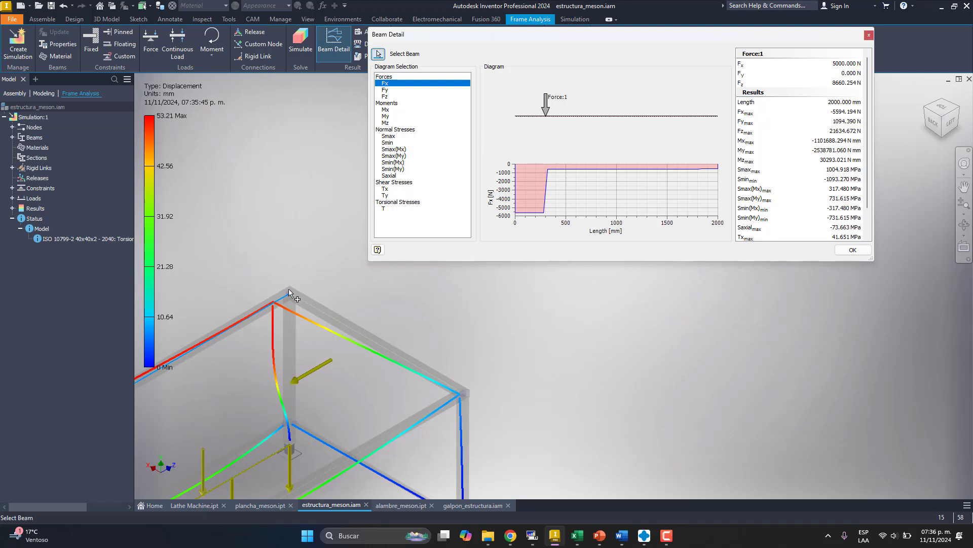
pyautogui.click(290, 386)
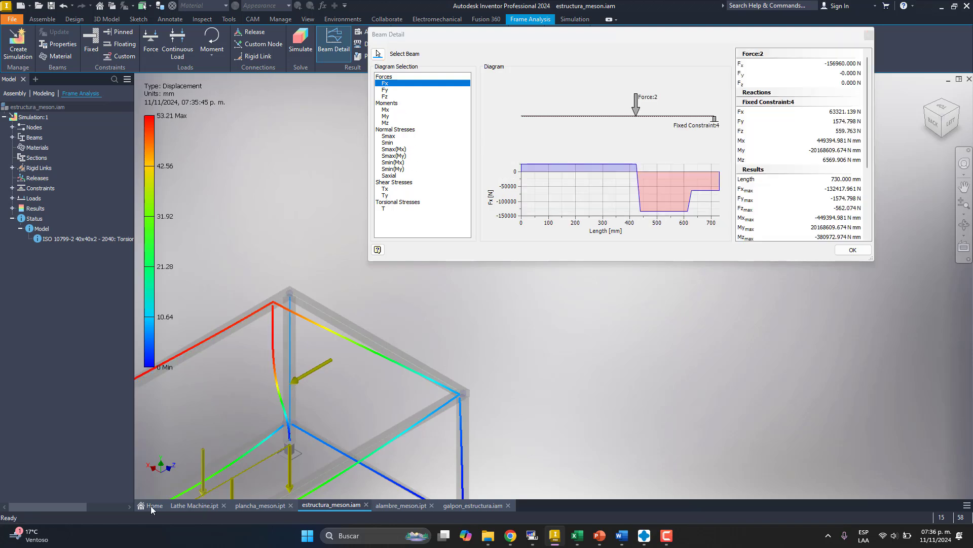
# Review the leg's Fy, Fz, Mx and My diagrams and return to its Fx diagram
pyautogui.click(398, 90)
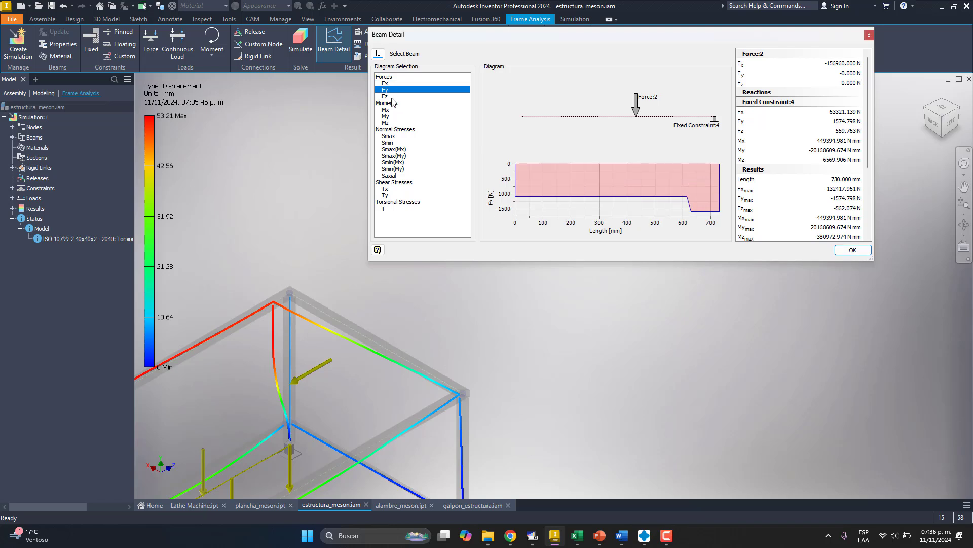
pyautogui.click(395, 97)
pyautogui.click(394, 110)
pyautogui.click(394, 117)
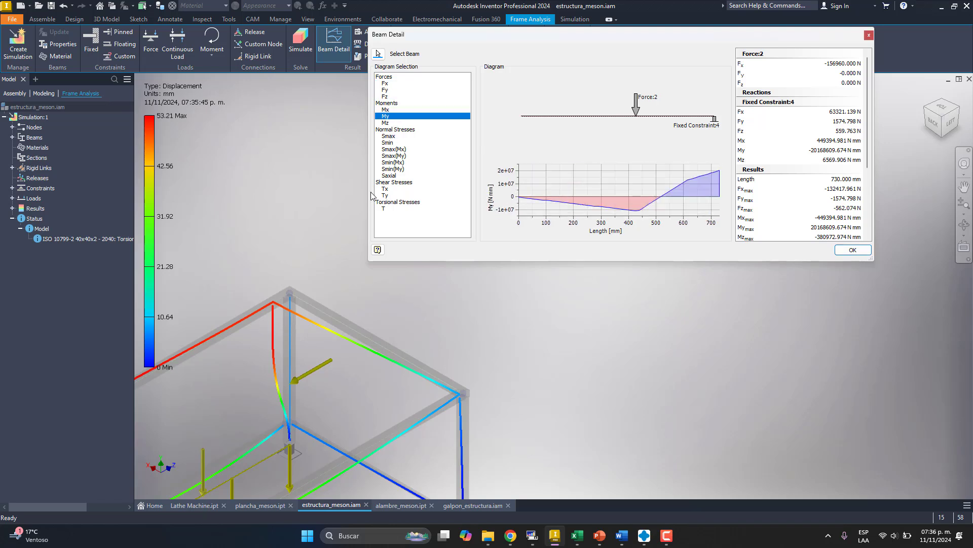
pyautogui.click(387, 83)
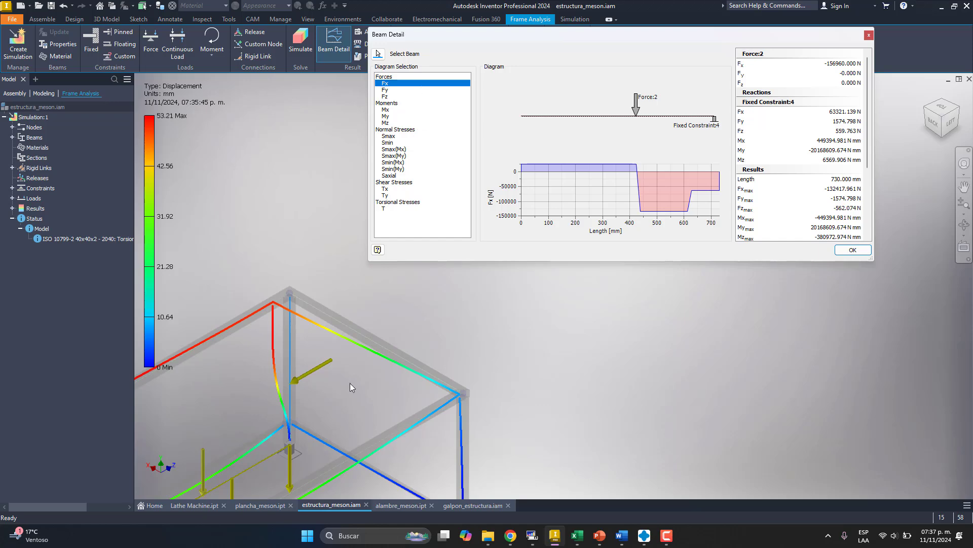
# Switch to the browser report, look back through its stress figures, and return to Inventor
pyautogui.click(509, 534)
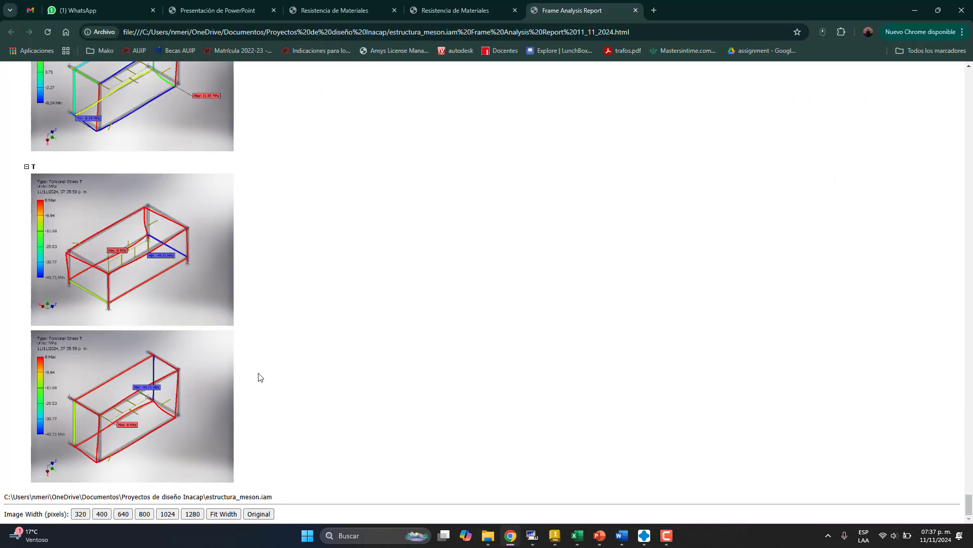
pyautogui.scroll(20, 178, 357)
pyautogui.scroll(20, 210, 274)
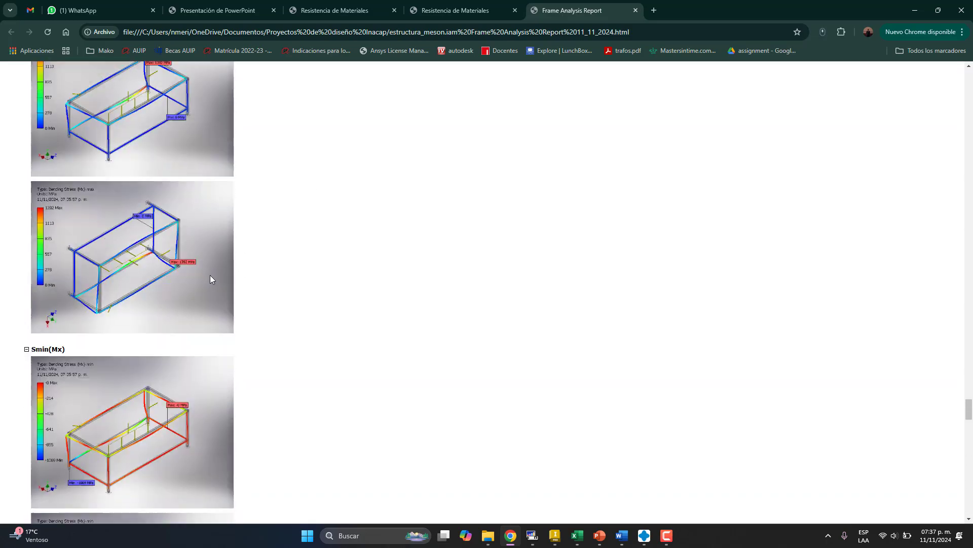
pyautogui.click(511, 536)
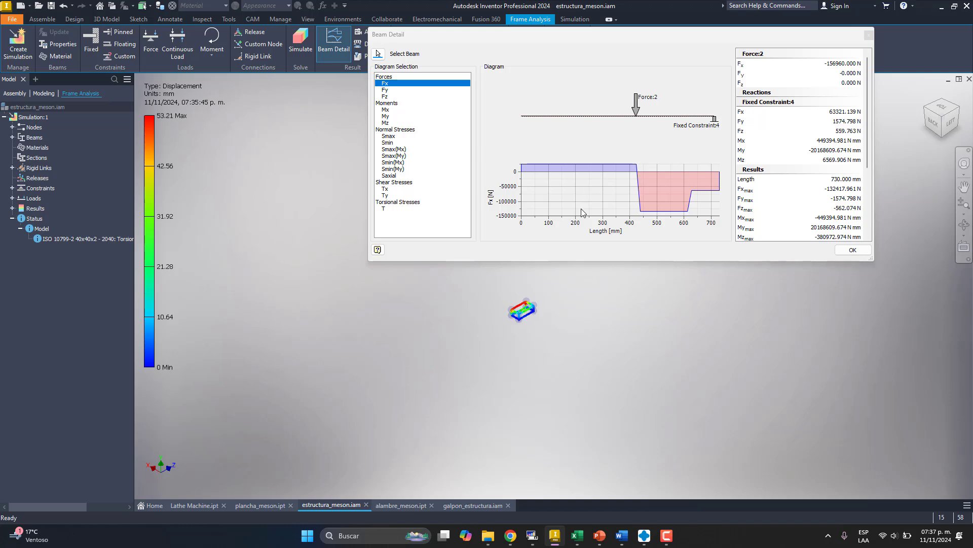
pyautogui.scroll(5, 494, 448)
pyautogui.scroll(-8, 497, 396)
pyautogui.scroll(-2, 482, 327)
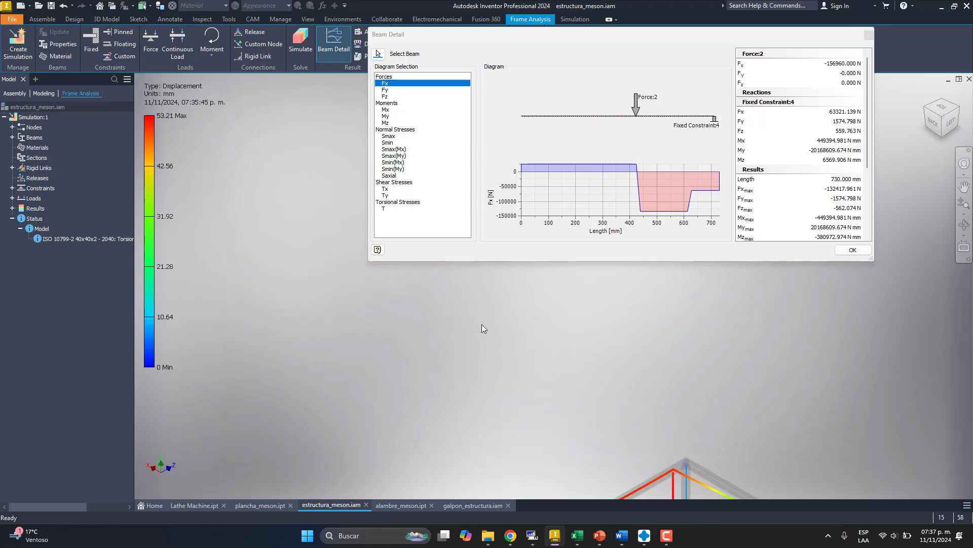
pyautogui.scroll(5, 509, 346)
pyautogui.scroll(-5, 515, 390)
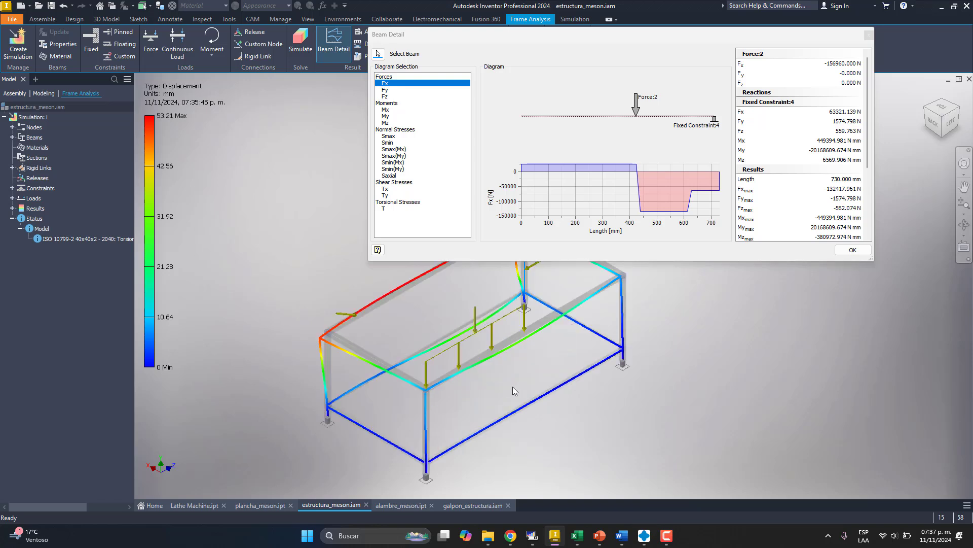